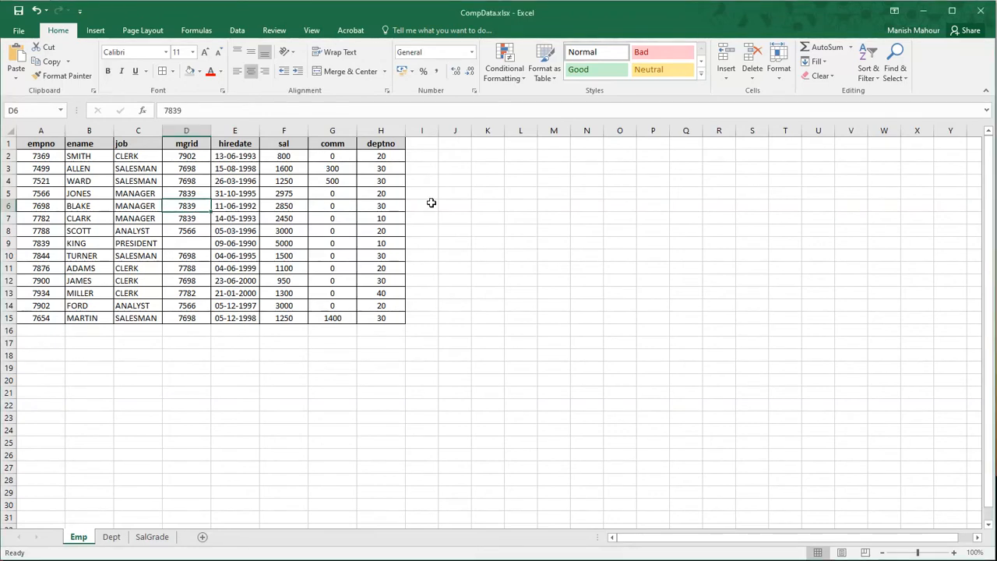
# - Examine the employee data columns on the Emp sheet, from empno through deptno
pyautogui.click(244, 178)
pyautogui.press('Left')
pyautogui.press('Left')
pyautogui.press('Left')
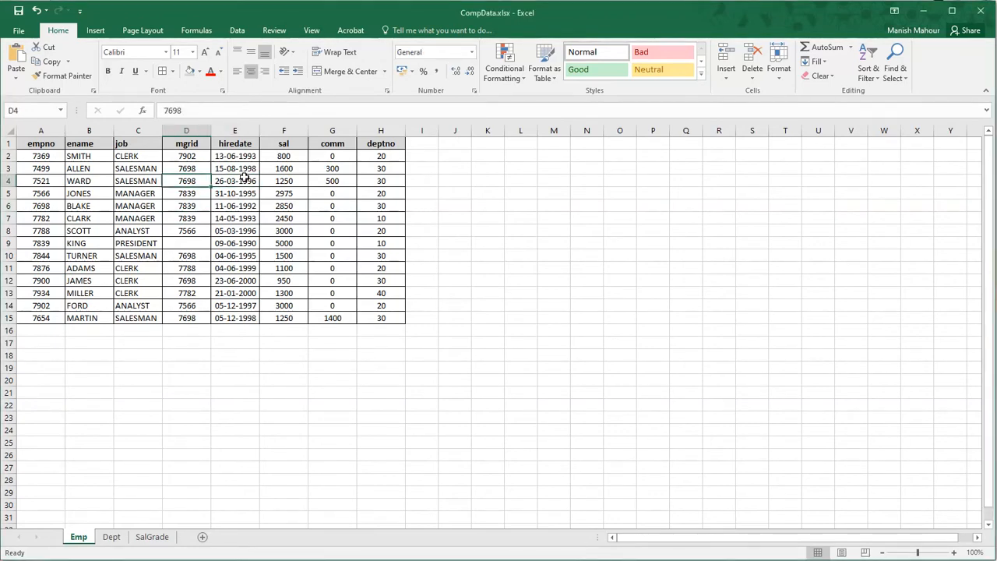
pyautogui.press('Left')
pyautogui.press('Right')
pyautogui.press('Right')
pyautogui.press('Right')
pyautogui.press('Right')
pyautogui.press('Right')
pyautogui.press('Right')
pyautogui.press('Right')
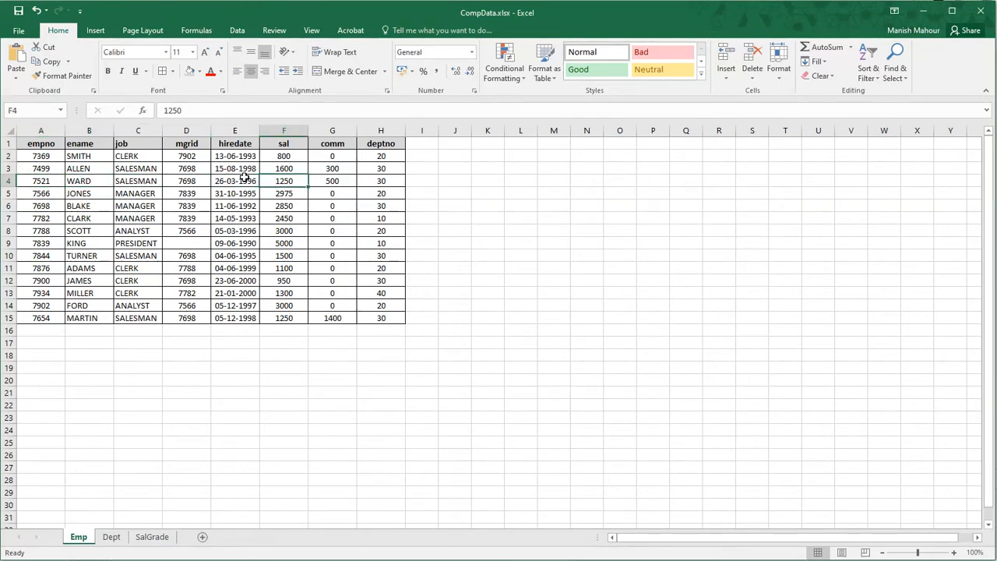
pyautogui.press('ctrl')
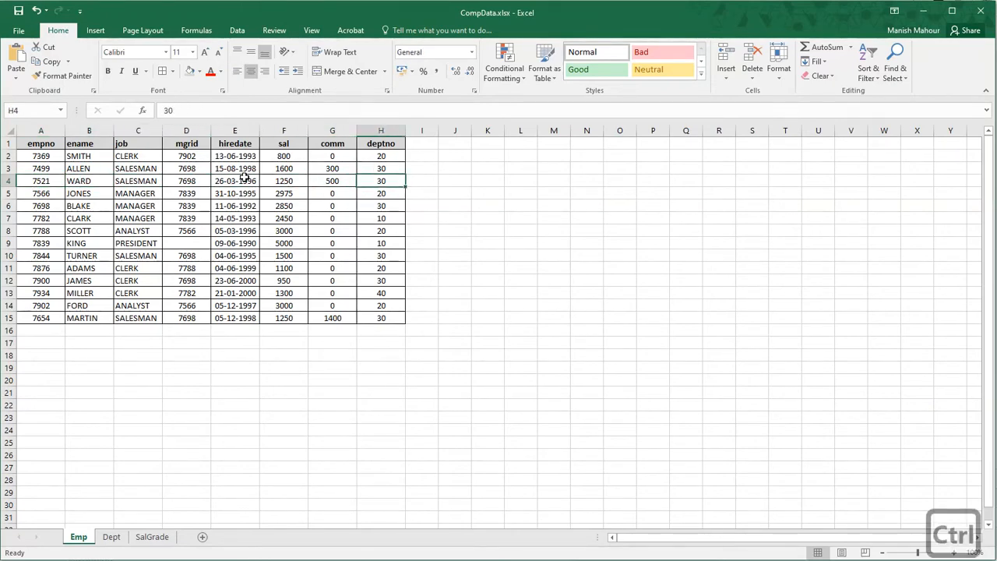
# - Examine the deptno, dname and location columns on the Dept sheet against the columns available on the Emp sheet
pyautogui.hotkey('ctrl', 'pagedown')
pyautogui.press('Right')
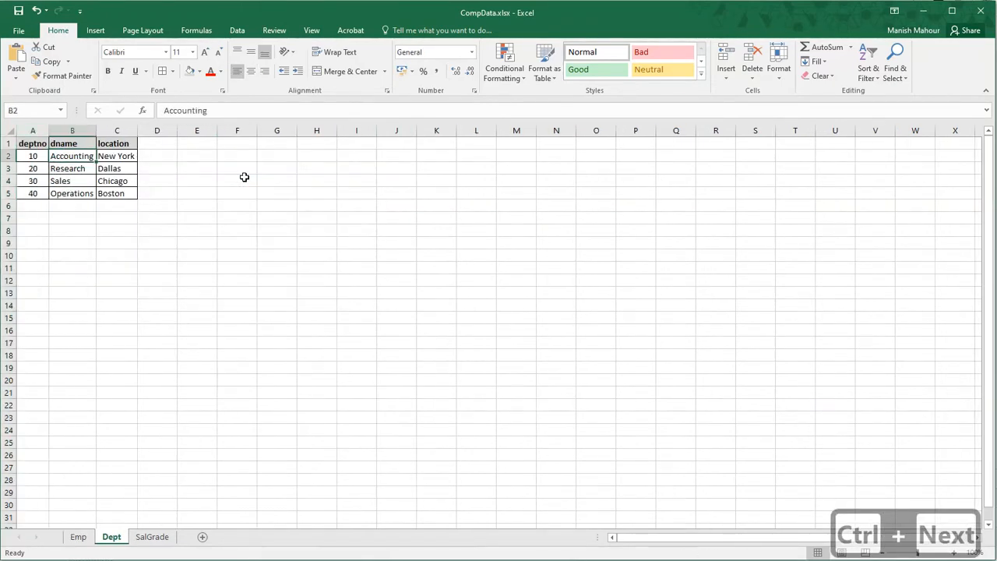
pyautogui.press('Left')
pyautogui.press('Up')
pyautogui.press('Right')
pyautogui.press('Right')
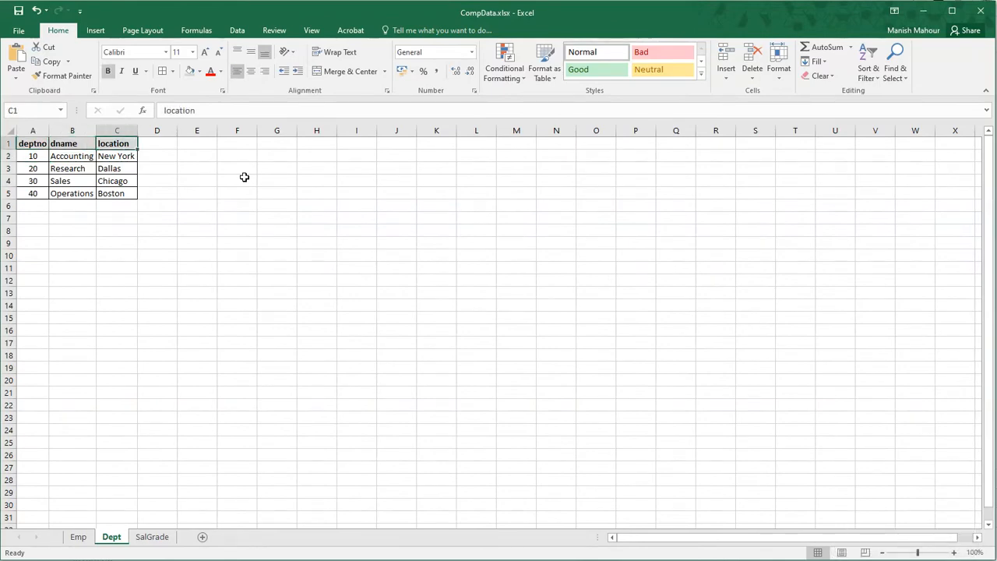
pyautogui.hotkey('ctrl', 'pageup')
pyautogui.press('Right')
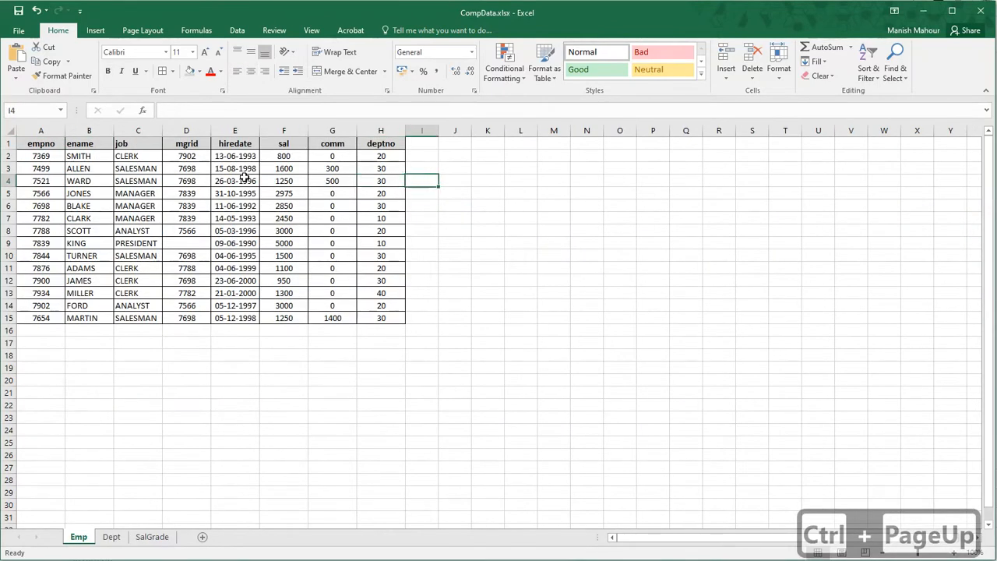
pyautogui.hotkey('ctrl', 'pagedown')
pyautogui.press('Left')
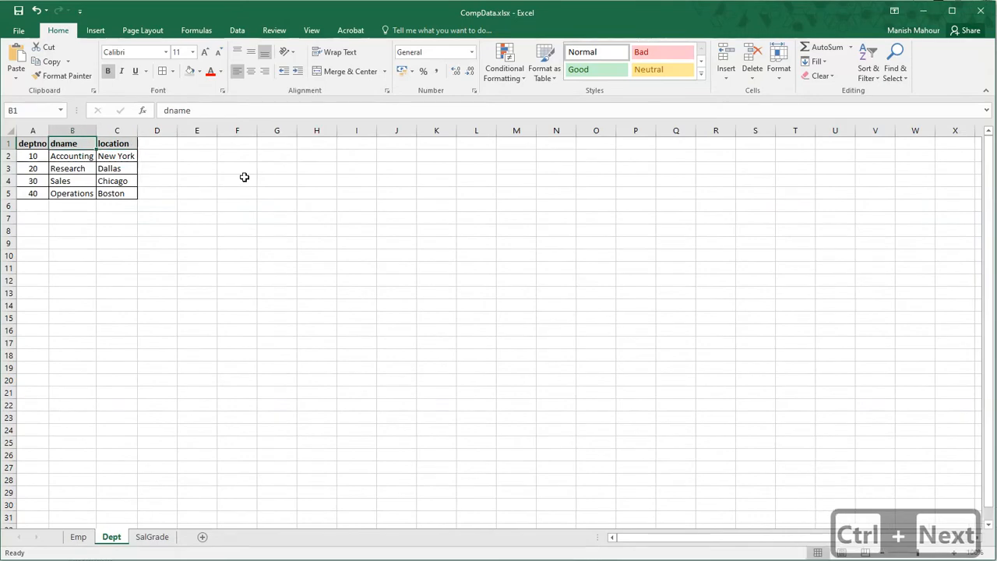
pyautogui.hotkey('shift', 'Right')
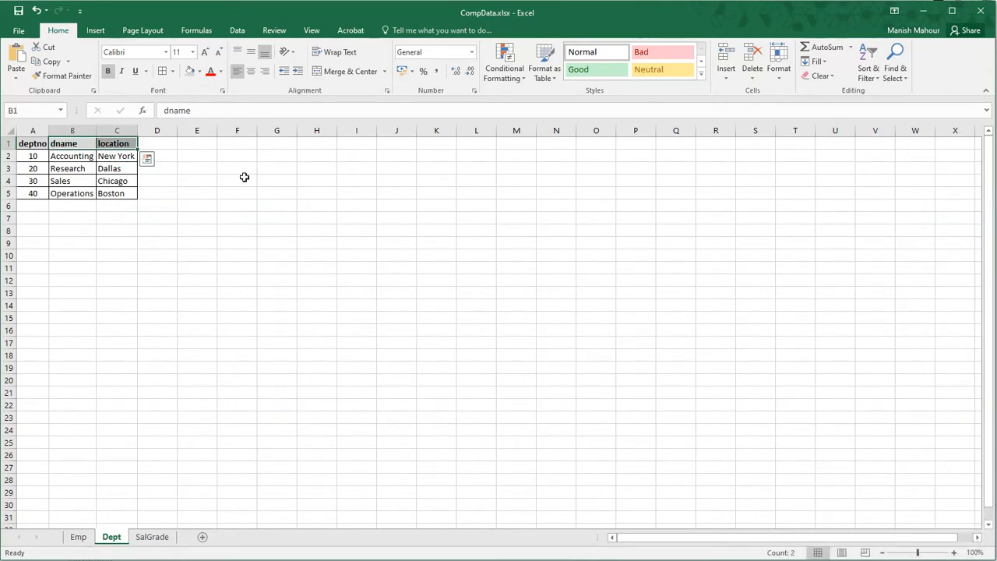
# - Compare the deptno column on the Emp sheet with the deptno column on the Dept sheet
pyautogui.hotkey('ctrl', 'pageup')
pyautogui.press('Up')
pyautogui.press('Up')
pyautogui.press('Up')
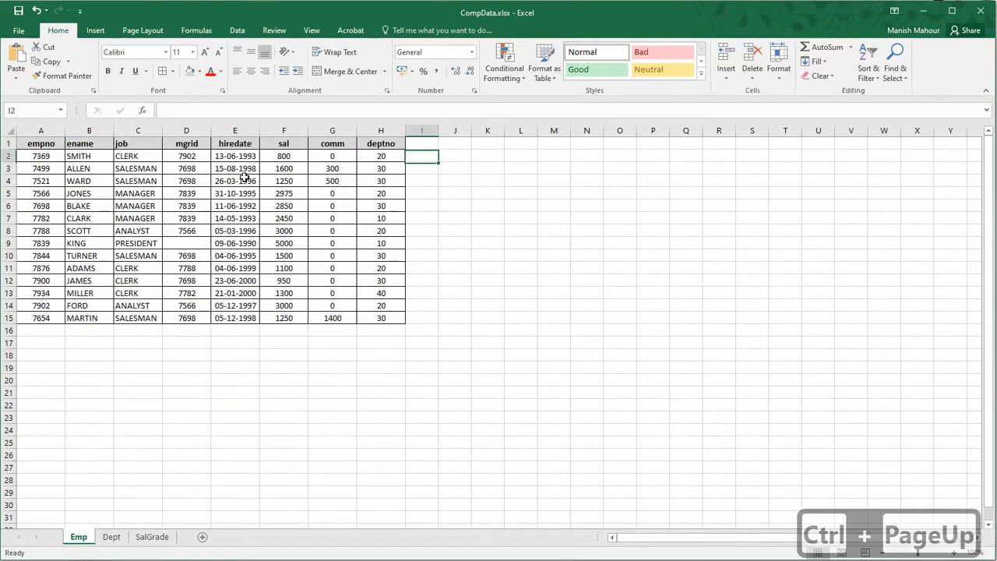
pyautogui.press('Left')
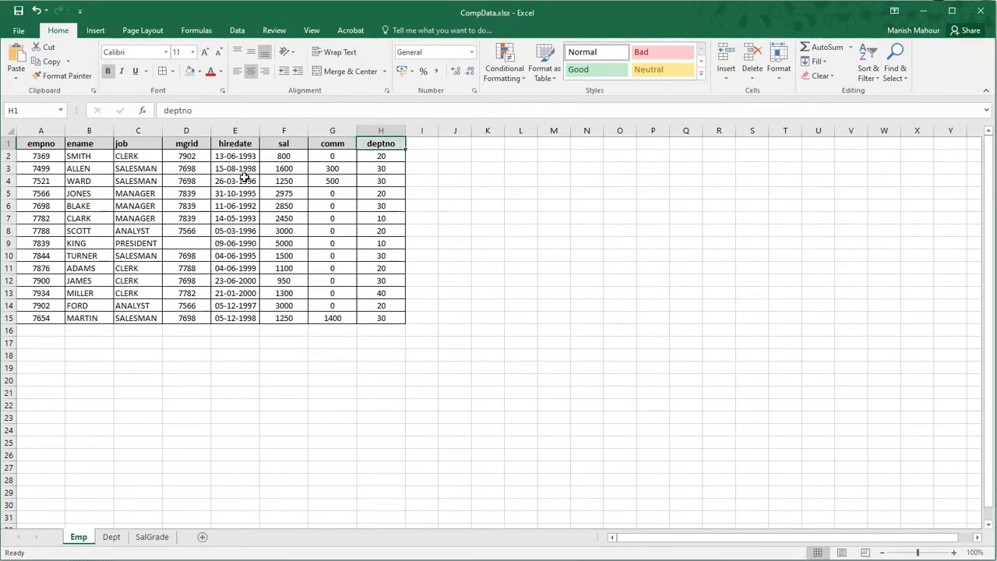
pyautogui.hotkey('ctrl', 'pagedown')
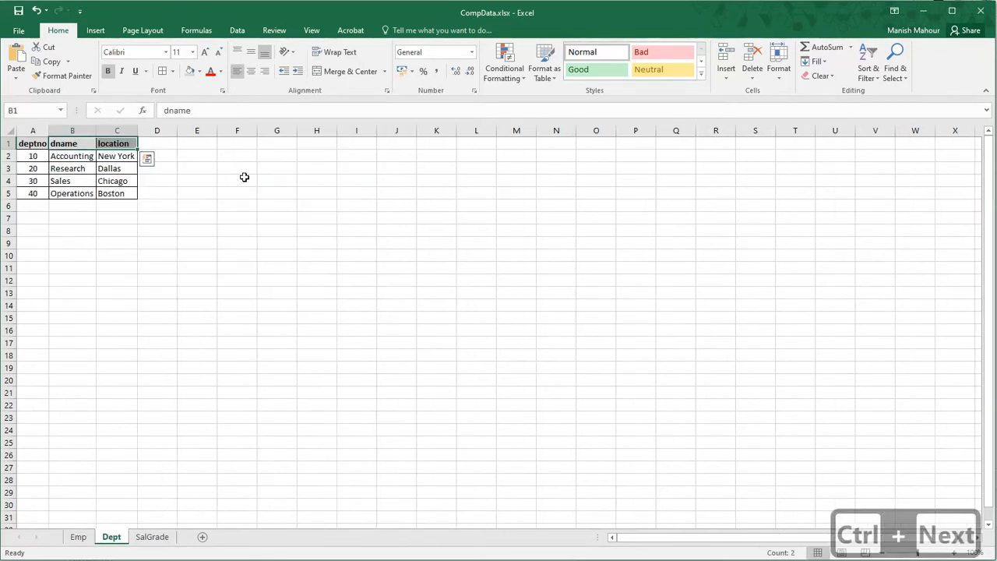
pyautogui.press('Left')
pyautogui.press('Left')
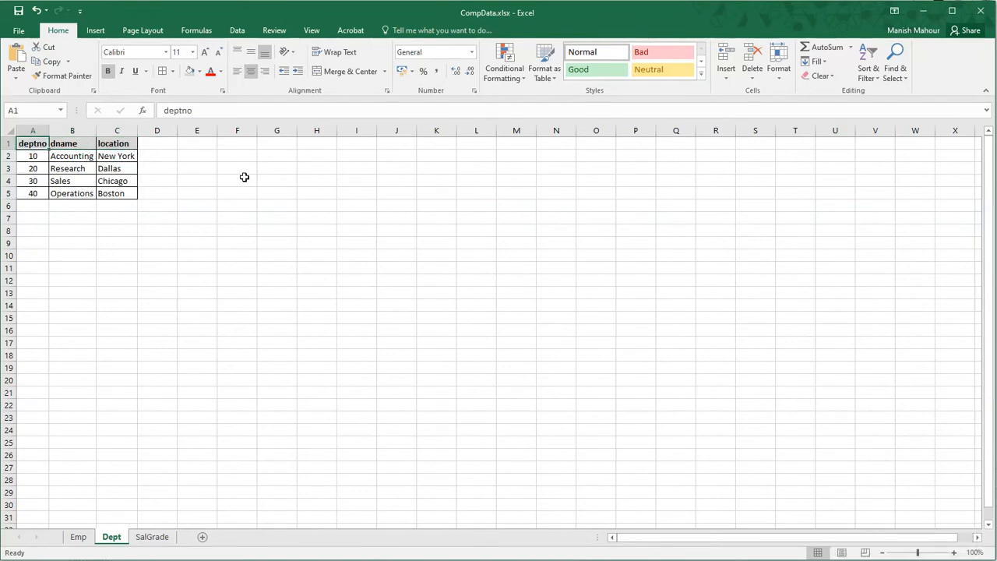
pyautogui.press('Down')
pyautogui.hotkey('ctrl', 'space')
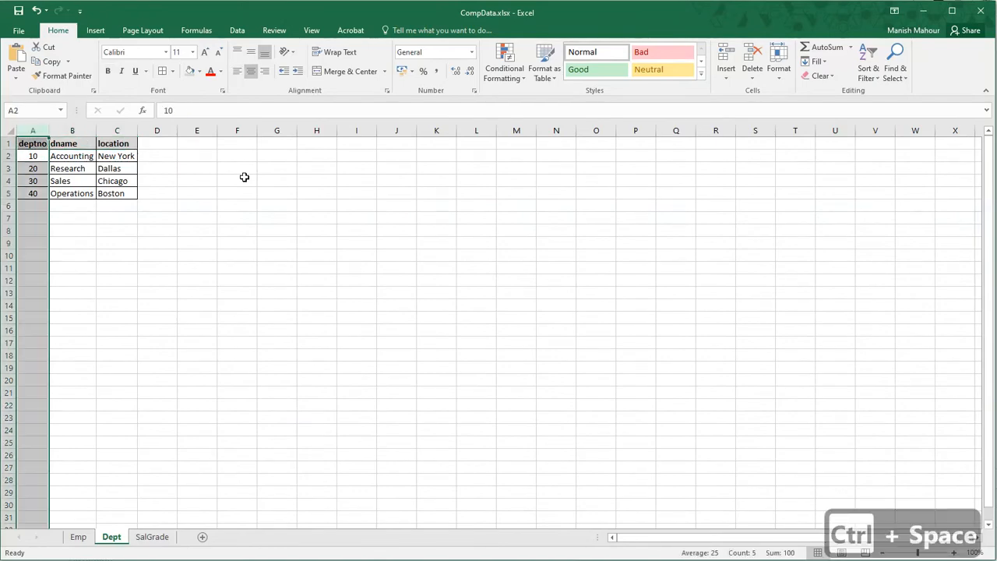
# - Examine the department names and locations listed beside the department numbers on the Dept sheet
pyautogui.press('Up')
pyautogui.press('Right')
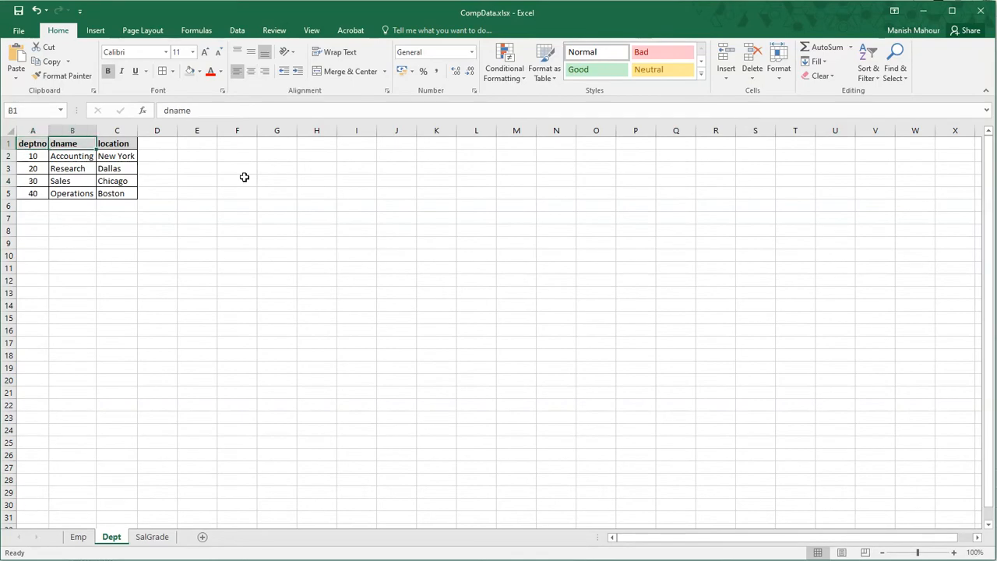
pyautogui.press('Down')
pyautogui.press('Down')
pyautogui.press('Up')
pyautogui.press('Up')
pyautogui.press('Down')
pyautogui.press('Right')
# - Start a VLOOKUP formula in cell I2 of the Emp sheet with H2 as the lookup value
pyautogui.hotkey('ctrl', 'pageup')
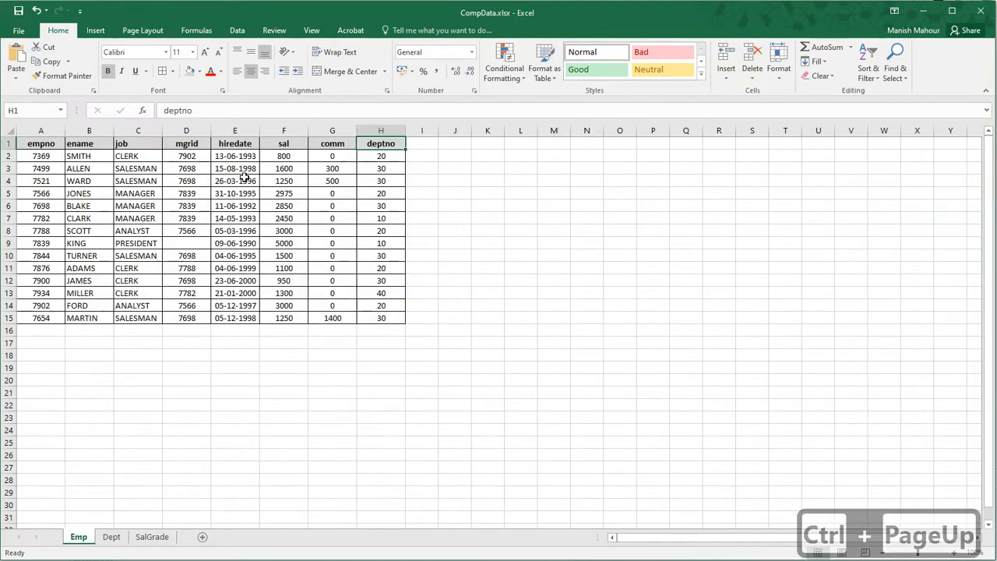
pyautogui.press('Right')
pyautogui.press('Down')
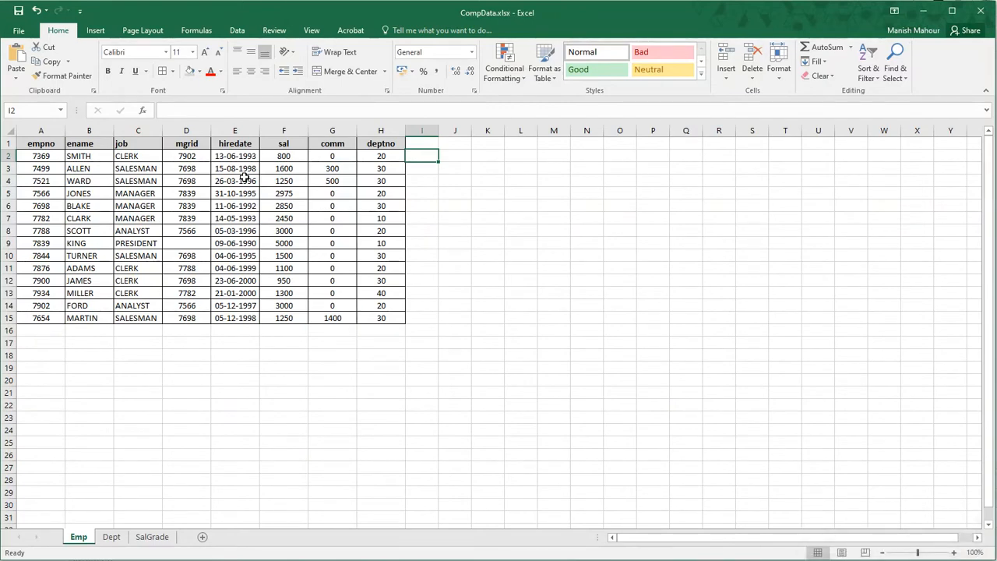
pyautogui.write('=')
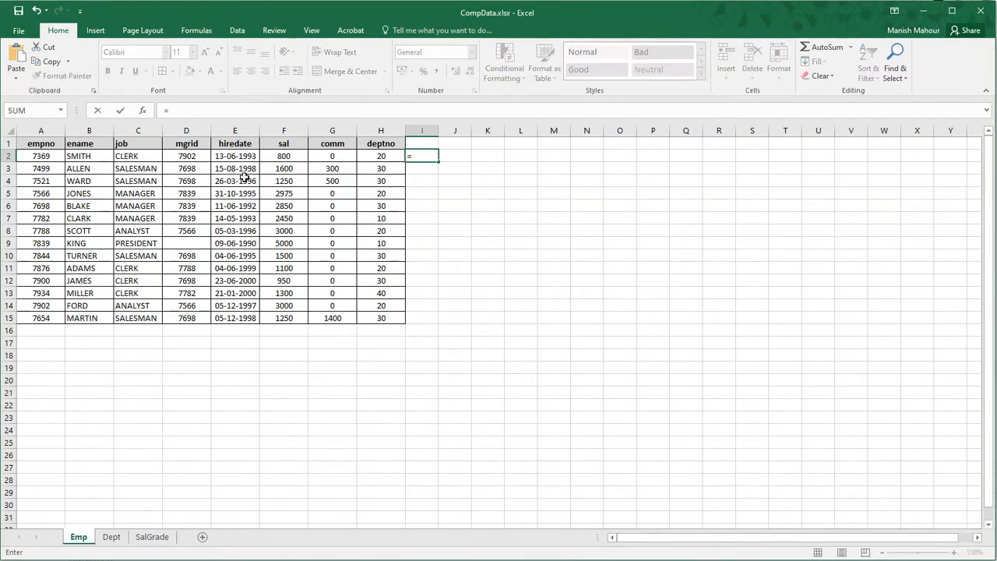
pyautogui.write('VLOOKUP(')
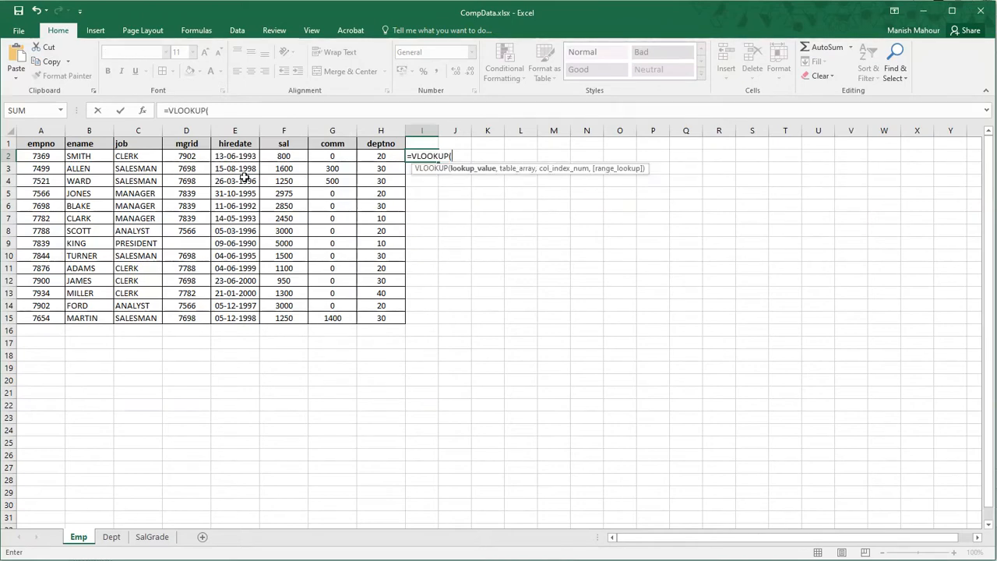
pyautogui.press('Left')
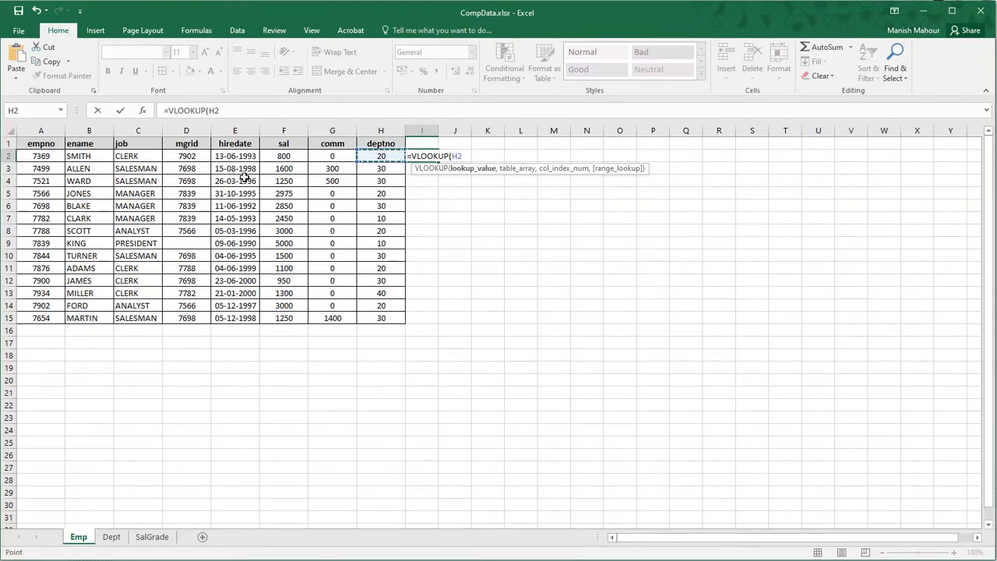
pyautogui.write(',')
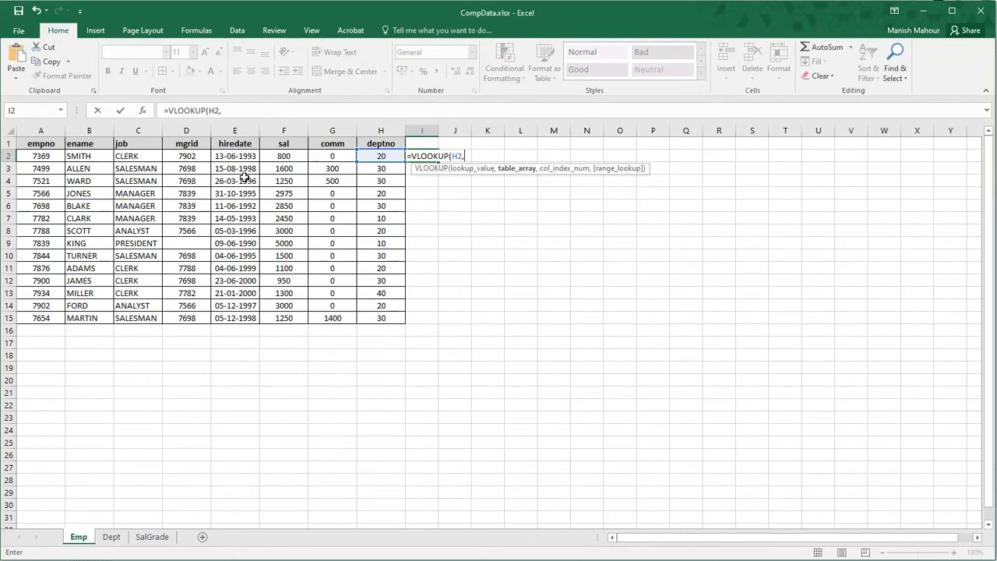
# - Set the formula's table array to the range A1:C5 on the Dept sheet
pyautogui.hotkey('ctrl', 'pagedown')
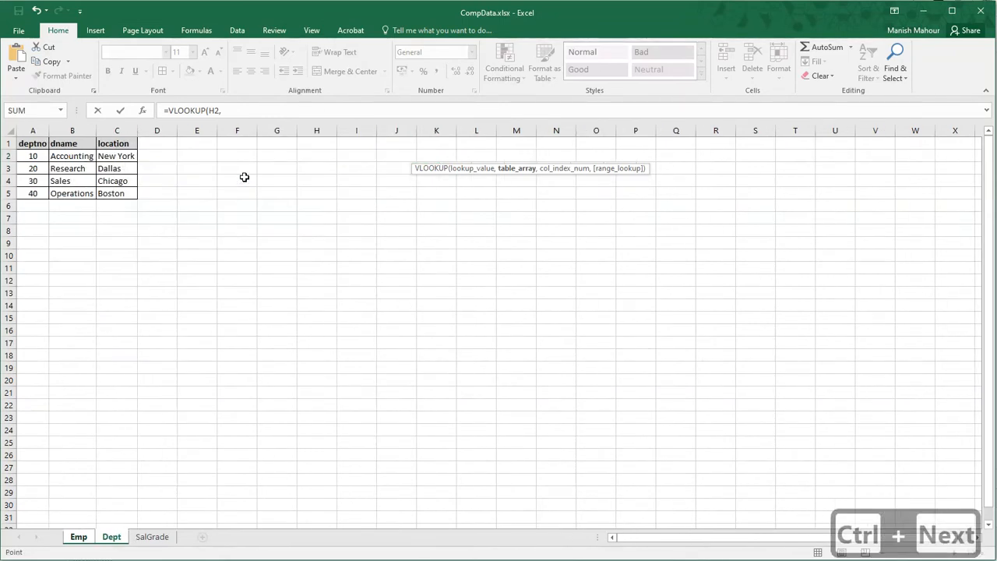
pyautogui.press('Left')
pyautogui.press('Right')
pyautogui.press('Left')
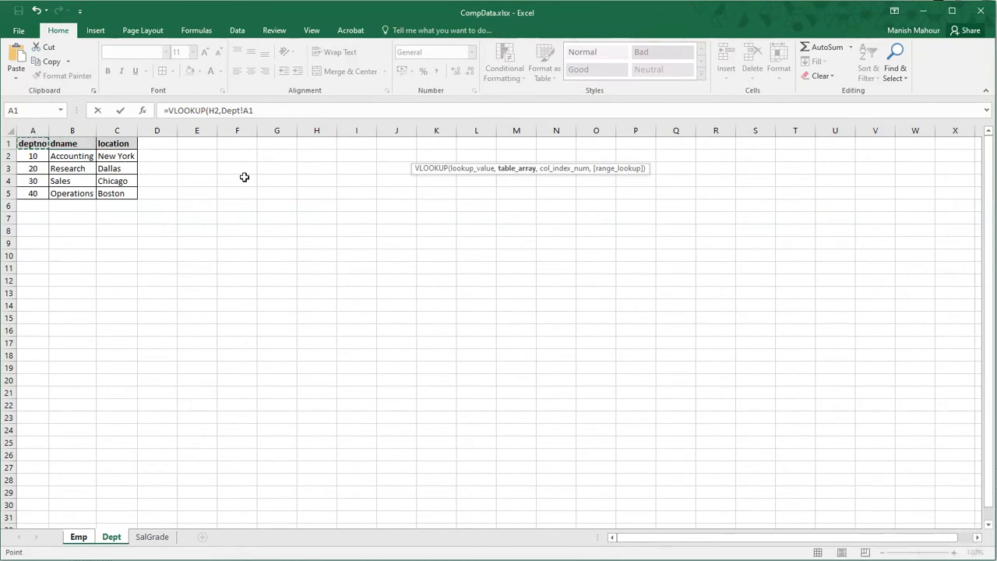
pyautogui.hotkey('shift', 'Down')
pyautogui.hotkey('shift', 'Down')
pyautogui.hotkey('shift', 'Down')
pyautogui.hotkey('shift', 'Down')
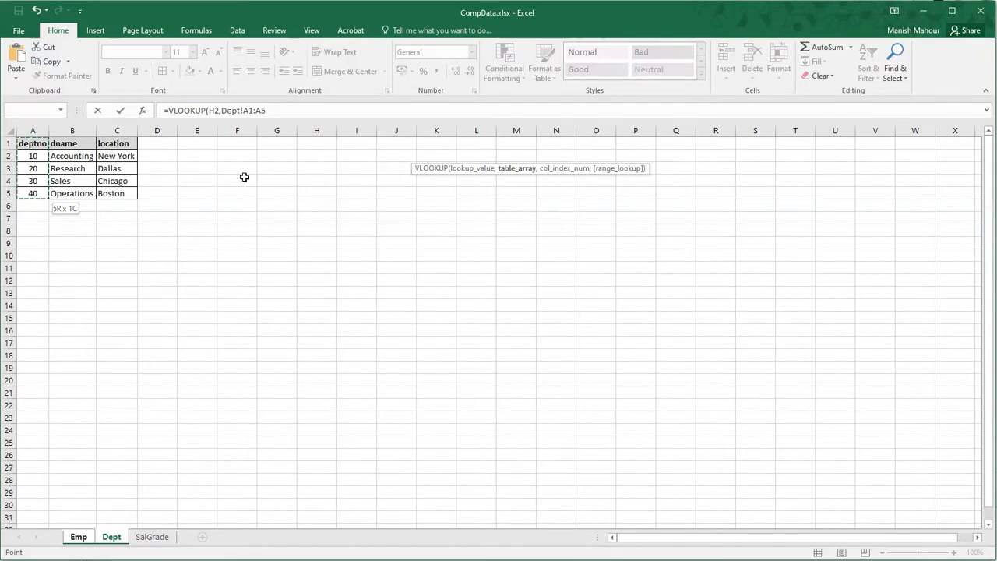
pyautogui.hotkey('shift', 'Right')
pyautogui.hotkey('shift', 'Right')
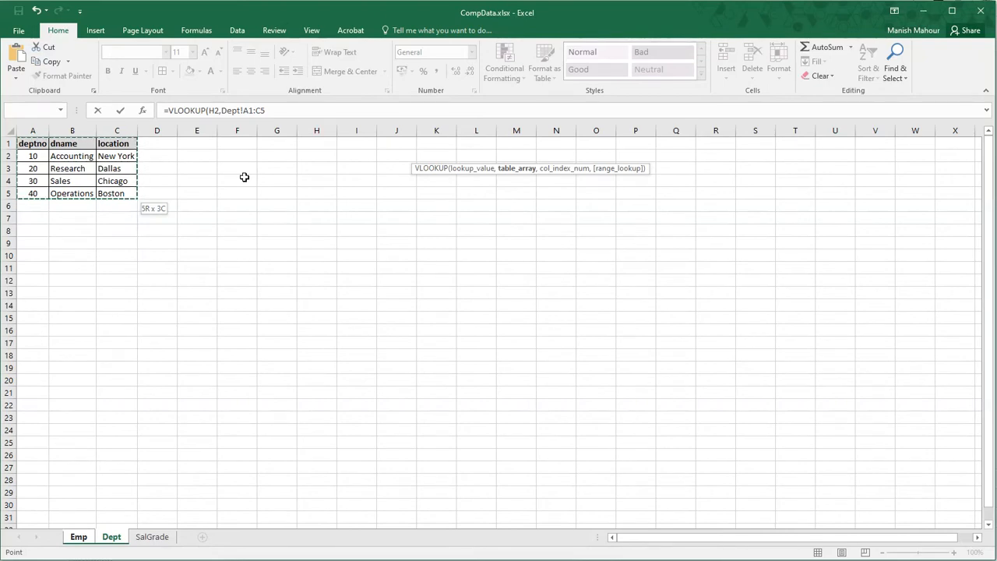
# - Complete the VLOOKUP formula in I2 with column index 2 and range lookup 0 for an exact match
pyautogui.write(',')
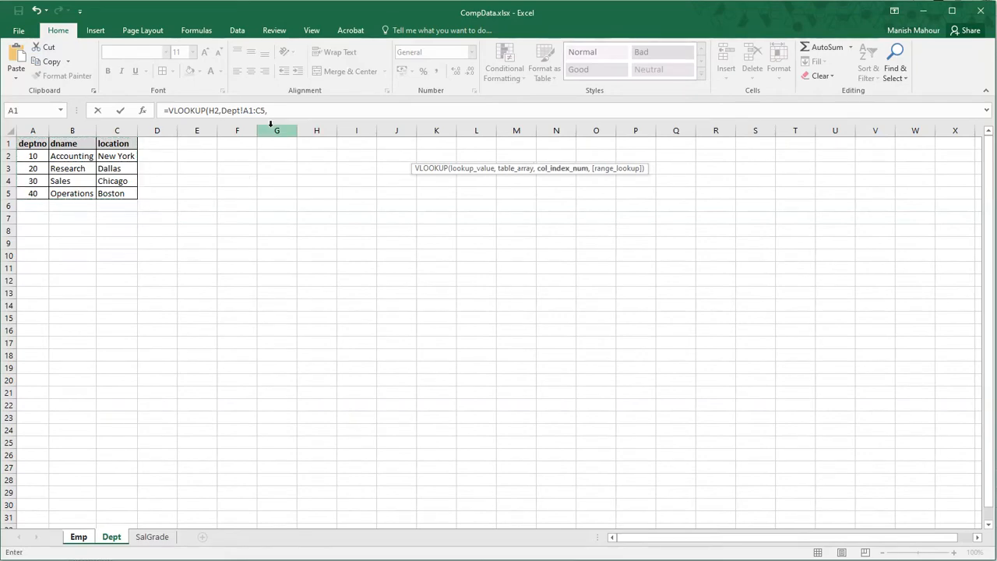
pyautogui.write('2,')
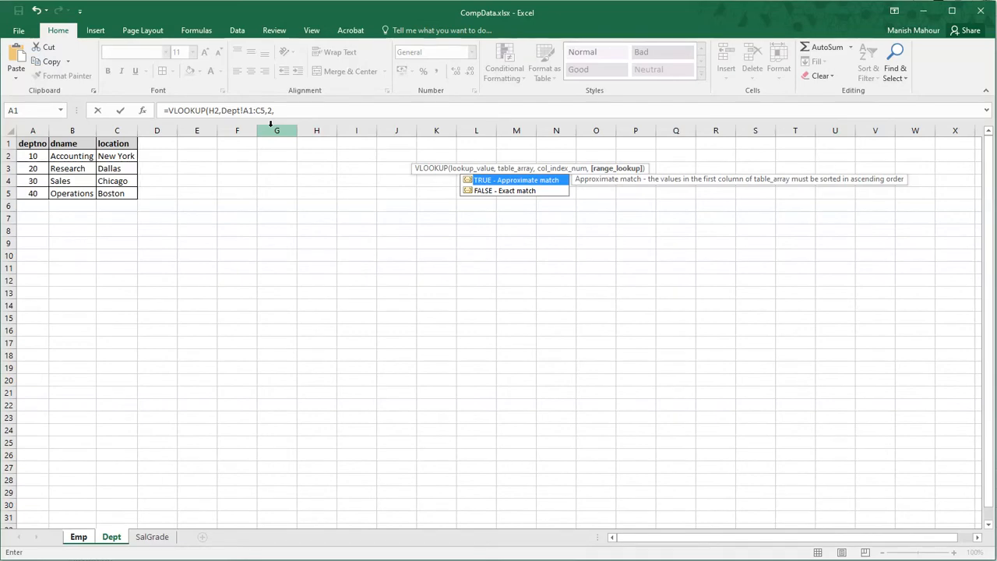
pyautogui.press('Down')
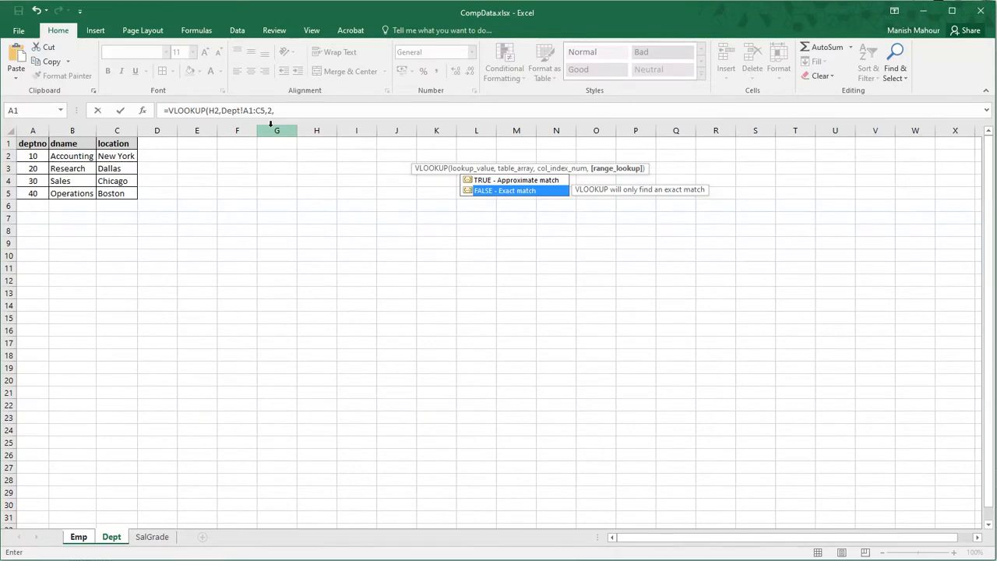
pyautogui.press('Return')
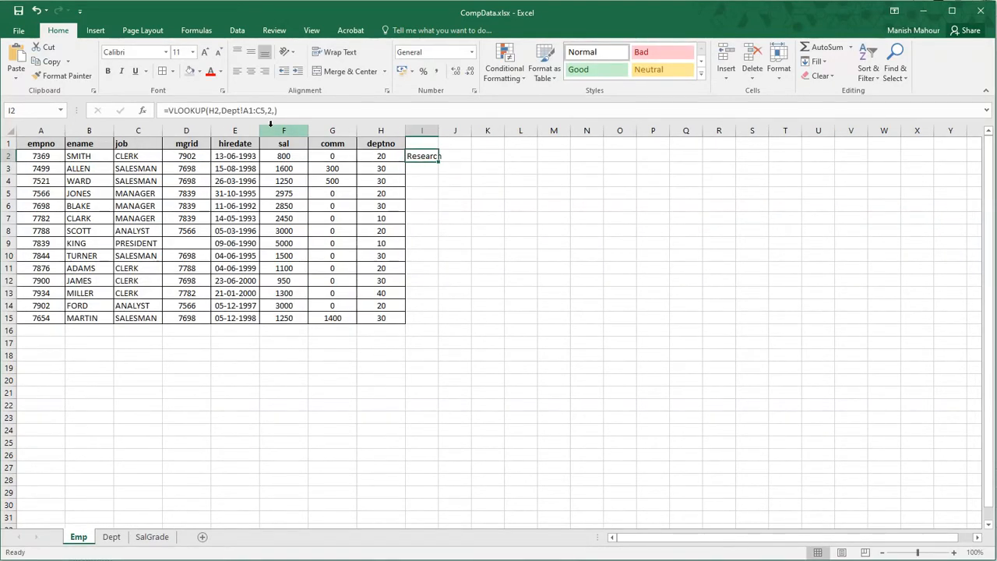
pyautogui.press('F2')
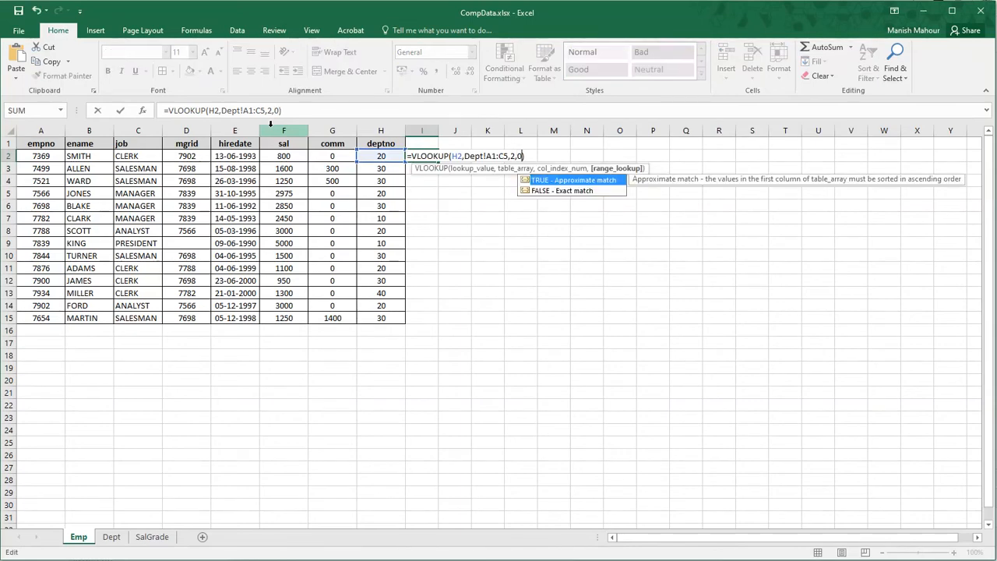
pyautogui.press('Return')
# - Fill the VLOOKUP formula from I2 down through I15
pyautogui.press('Left')
pyautogui.hotkey('ctrl', 'Down')
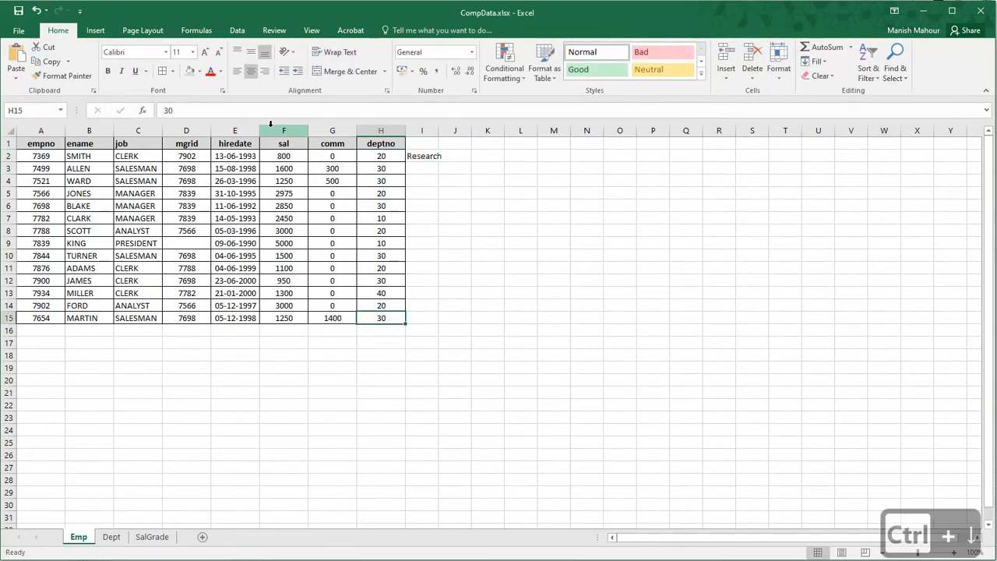
pyautogui.press('Right')
pyautogui.hotkey('ctrl', 'shift', 'Up')
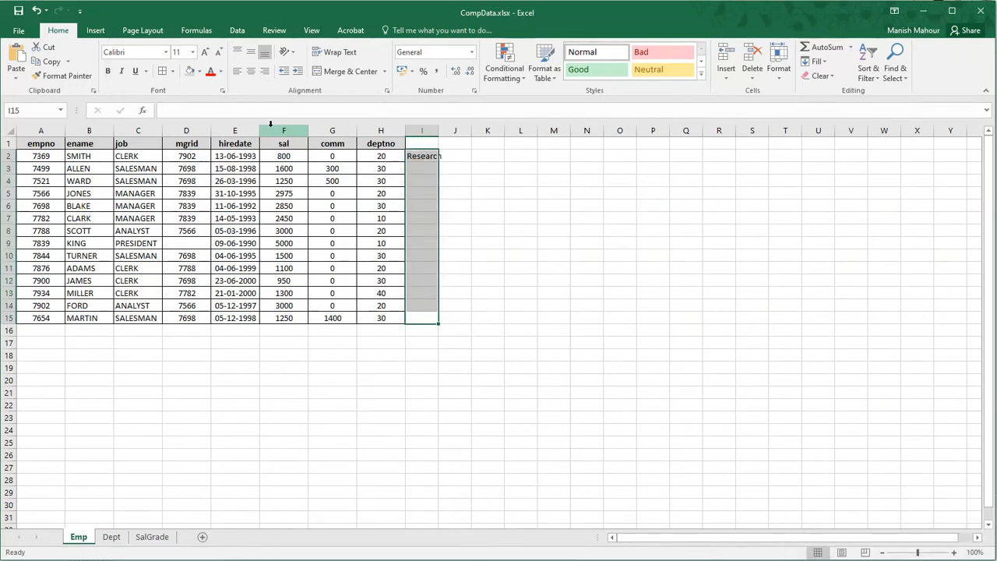
pyautogui.hotkey('ctrl', 'd')
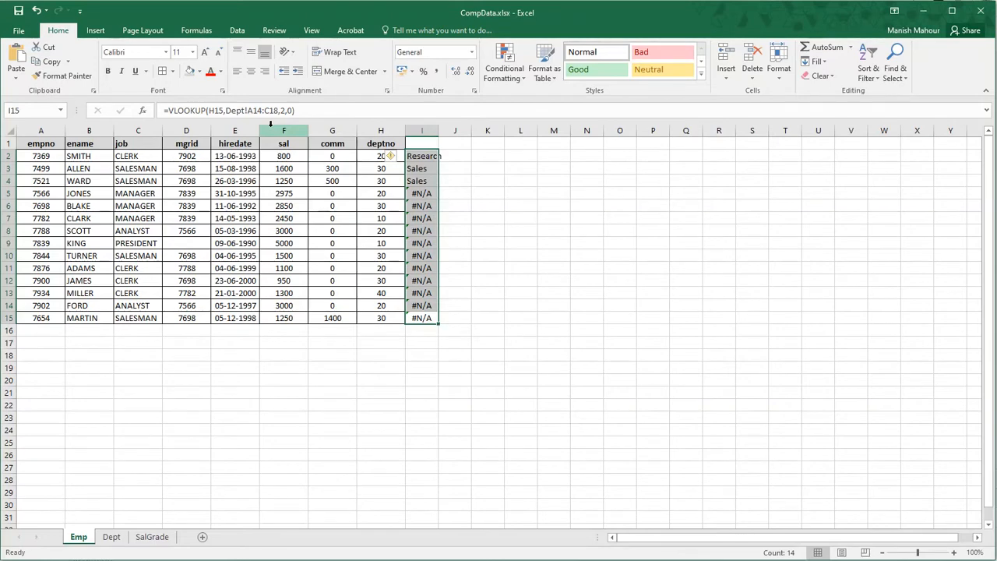
pyautogui.press('Down')
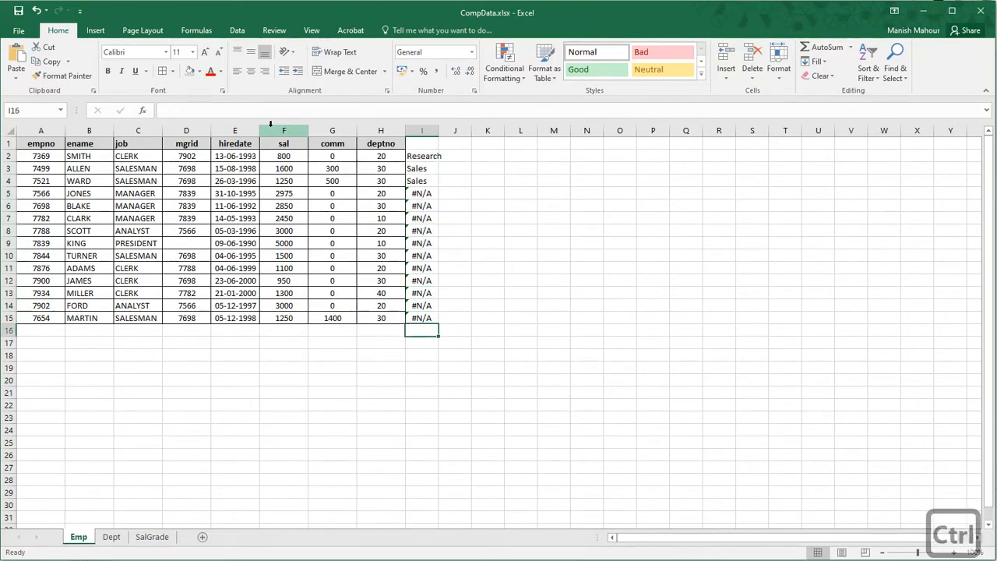
# - Inspect the VLOOKUP formulas in I2 and I3, comparing their Dept table array references
pyautogui.hotkey('ctrl', 'Up')
pyautogui.hotkey('ctrl', 'Up')
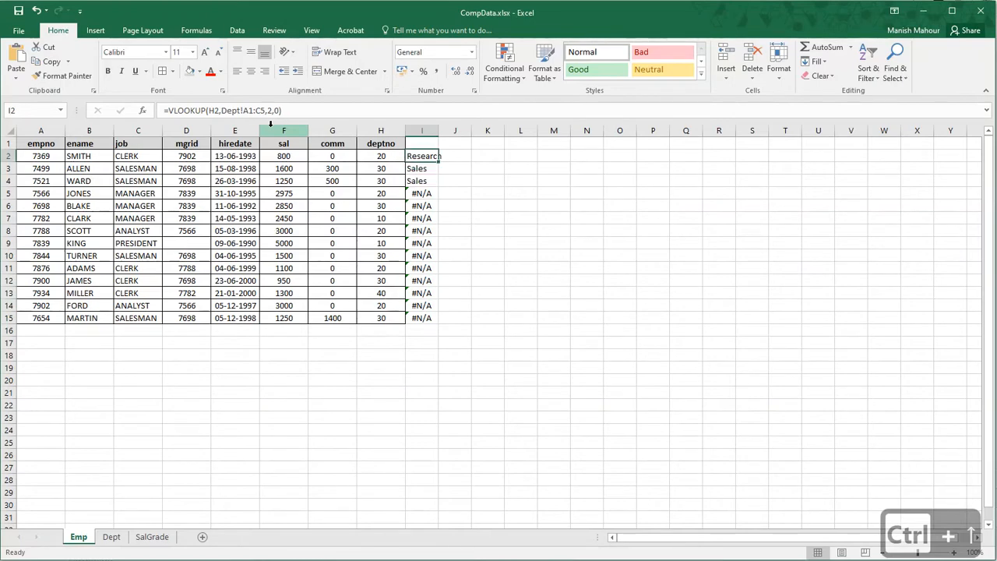
pyautogui.press('F2')
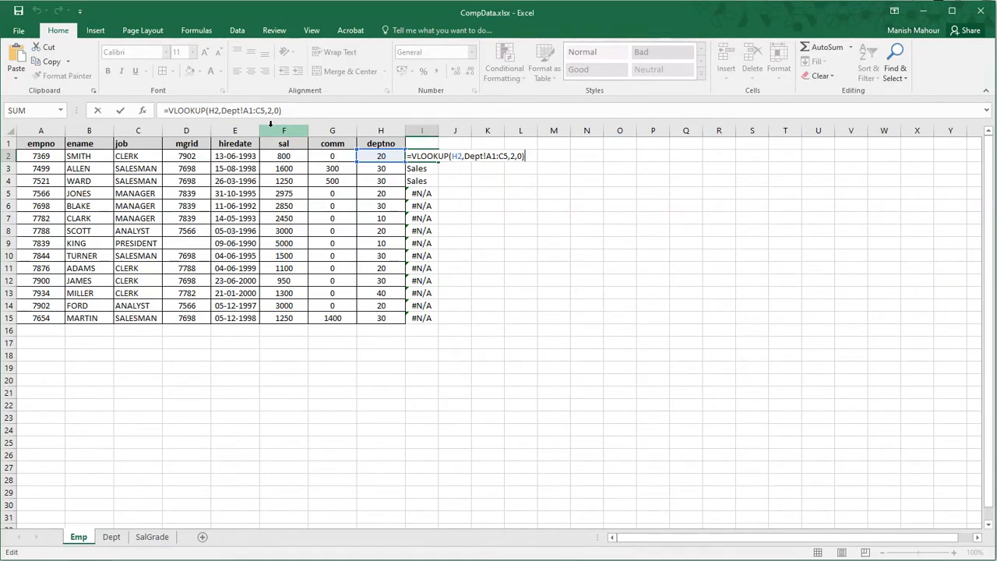
pyautogui.hotkey('ctrl', 'Return')
pyautogui.press('Down')
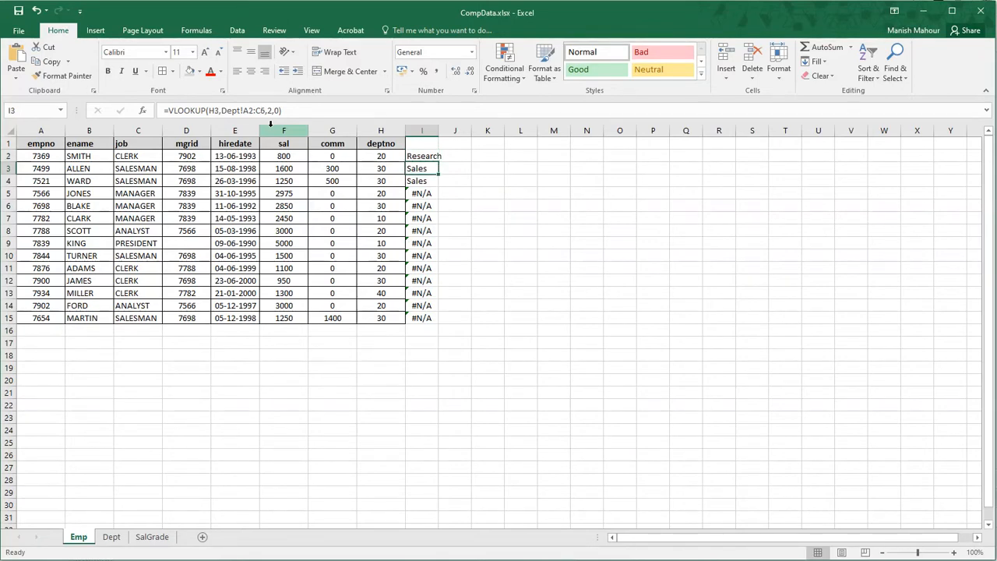
pyautogui.press('F2')
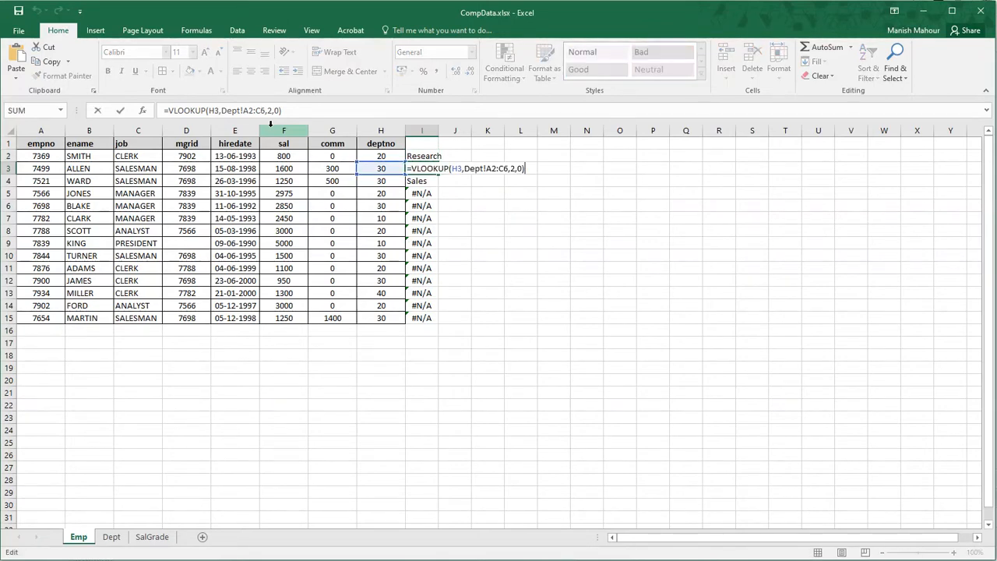
pyautogui.press('Left')
pyautogui.press('Left')
pyautogui.press('Left')
pyautogui.press('Left')
pyautogui.press('Left')
pyautogui.press('Left')
pyautogui.press('Left')
pyautogui.press('Left')
pyautogui.press('Left')
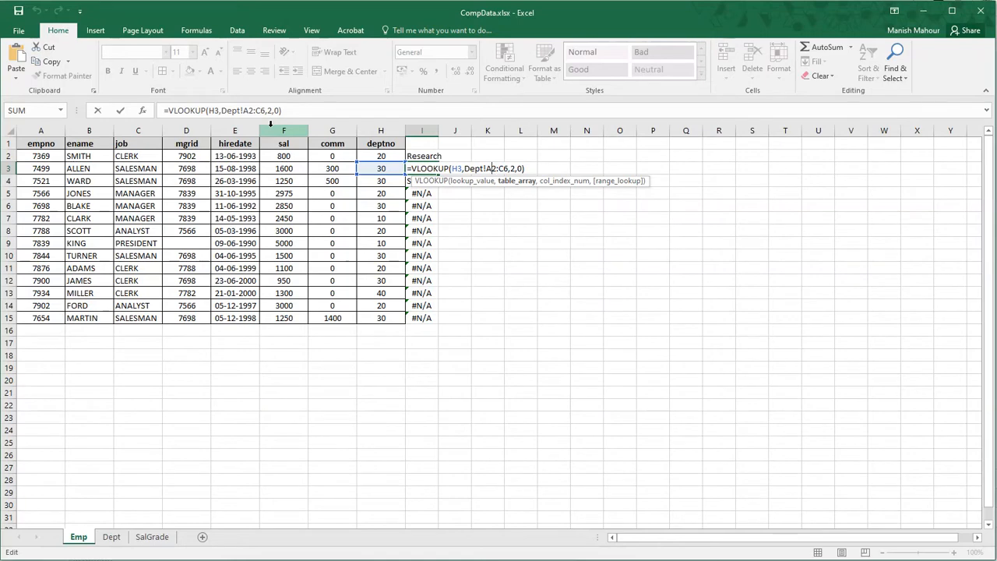
pyautogui.press('Left')
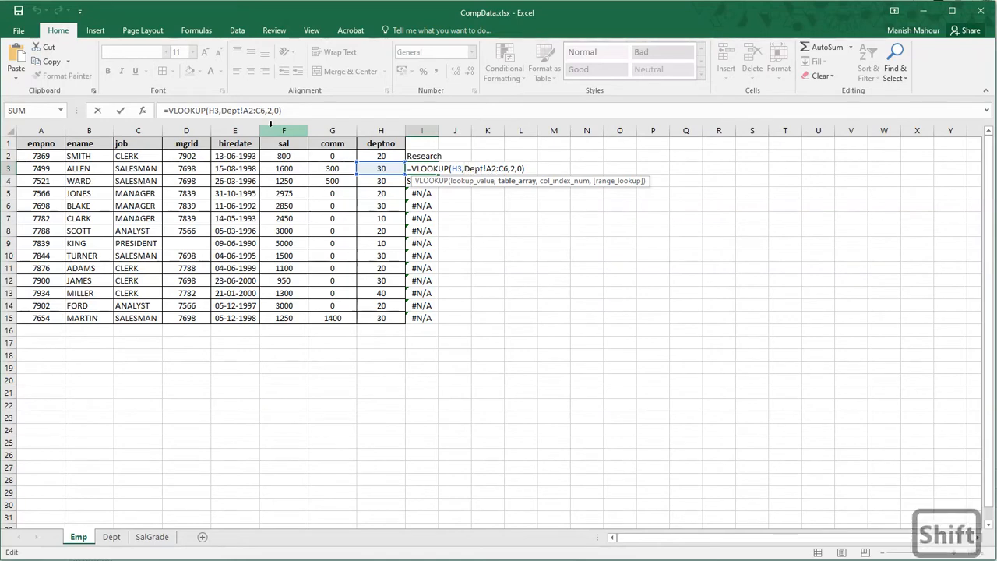
pyautogui.hotkey('shift', 'Right')
pyautogui.hotkey('shift', 'Right')
pyautogui.hotkey('shift', 'Right')
pyautogui.hotkey('shift', 'Right')
pyautogui.hotkey('shift', 'Right')
pyautogui.hotkey('shift', 'Right')
pyautogui.hotkey('shift', 'Right')
pyautogui.hotkey('shift', 'Right')
pyautogui.hotkey('shift', 'Right')
pyautogui.hotkey('shift', 'Right')
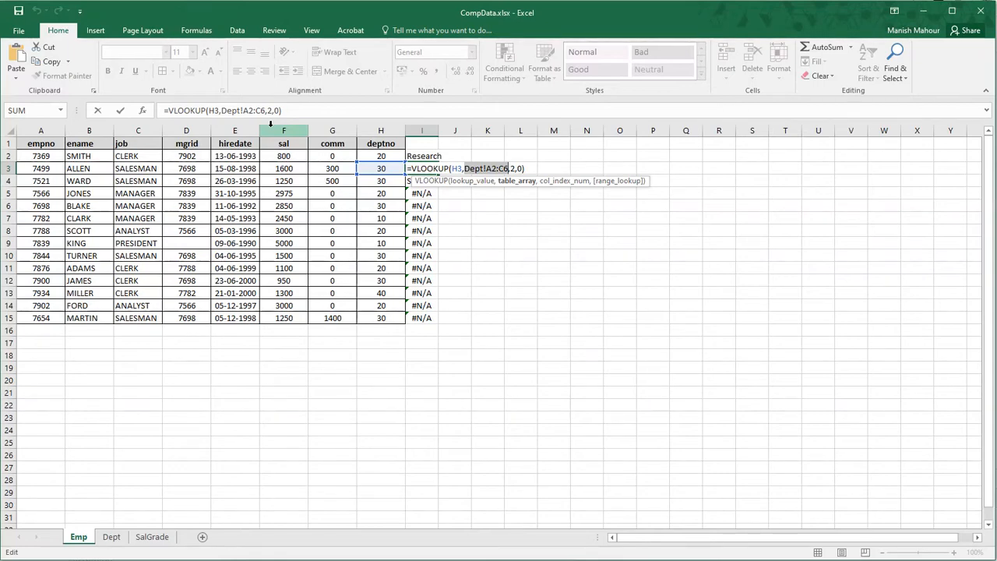
pyautogui.hotkey('ctrl', 'Return')
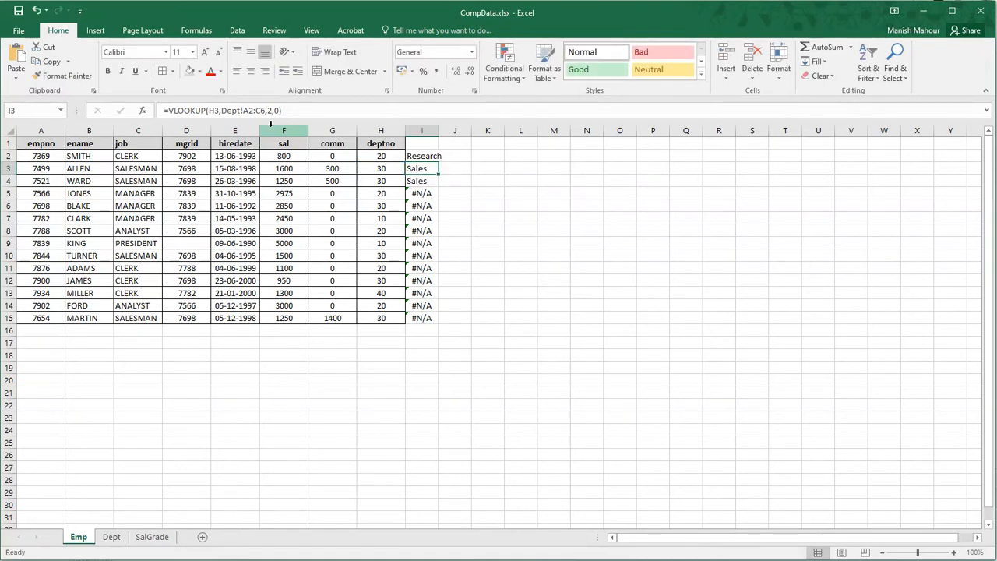
# - Make the table array in I2's VLOOKUP formula absolute as Dept!$A$1:$C$5
pyautogui.press('Up')
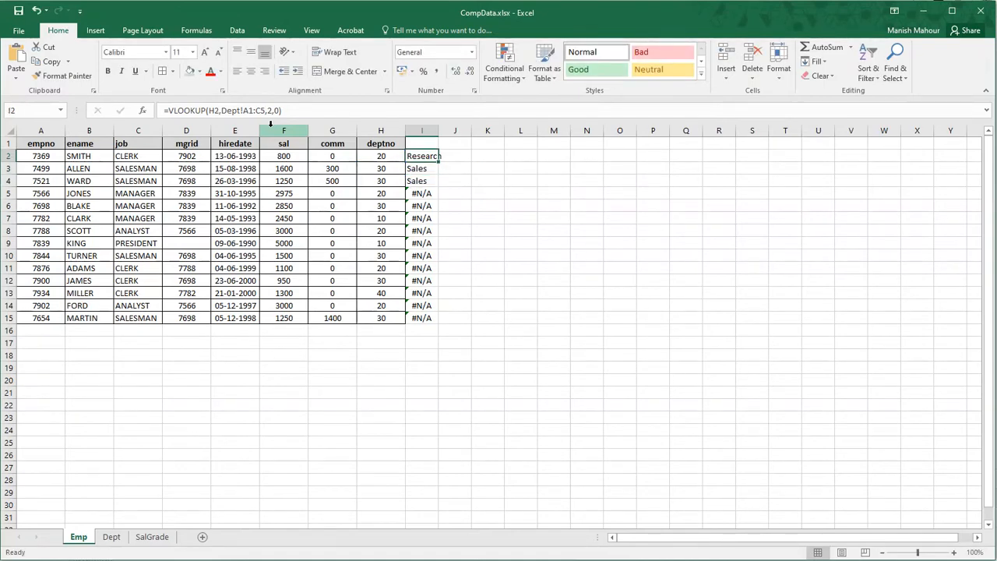
pyautogui.press('F2')
pyautogui.press('Left')
pyautogui.press('Left')
pyautogui.press('Left')
pyautogui.press('Left')
pyautogui.press('Left')
pyautogui.press('Left')
pyautogui.press('Left')
pyautogui.press('Left')
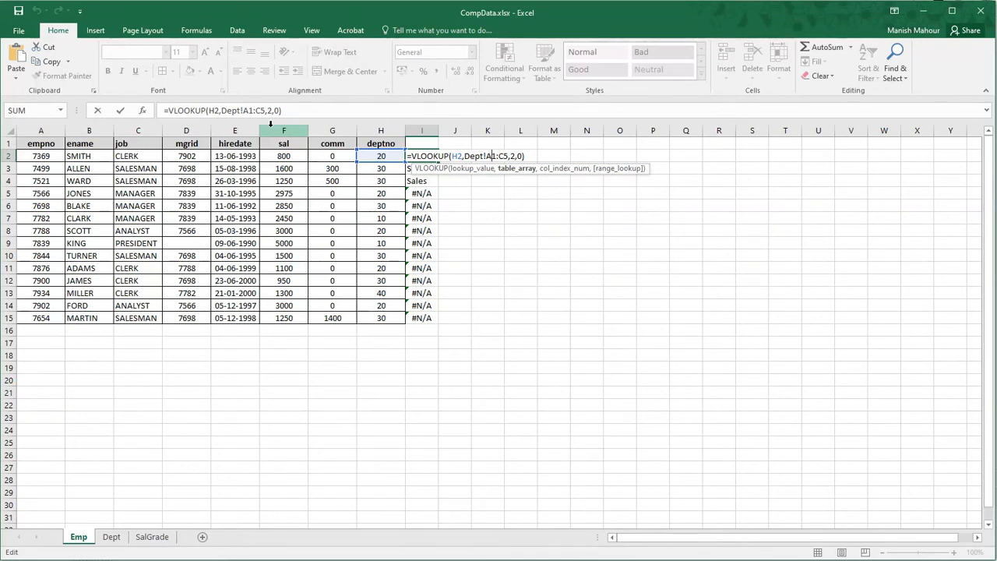
pyautogui.press('Left')
pyautogui.press('Left')
pyautogui.write('$A$1:$')
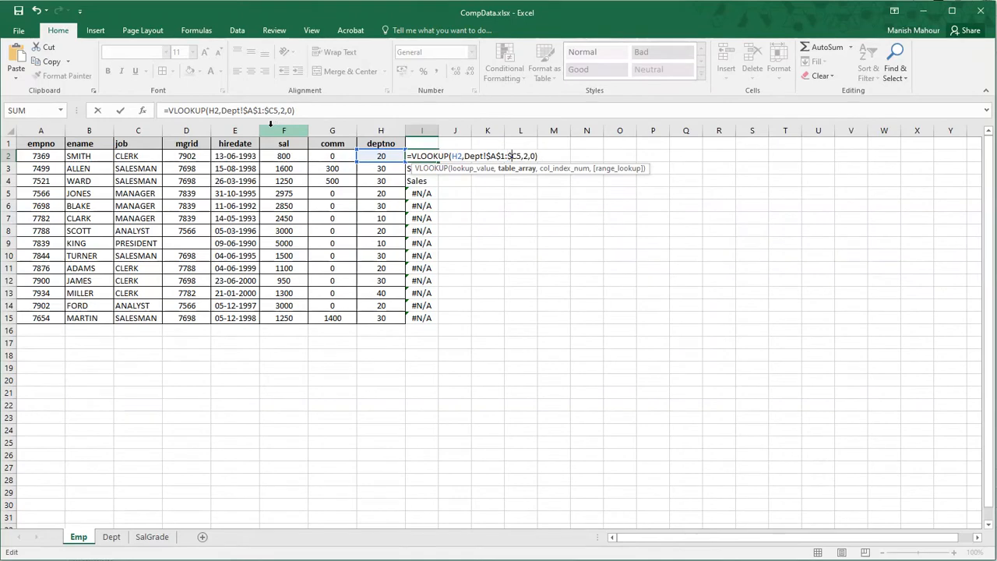
pyautogui.press('Right')
pyautogui.write('$')
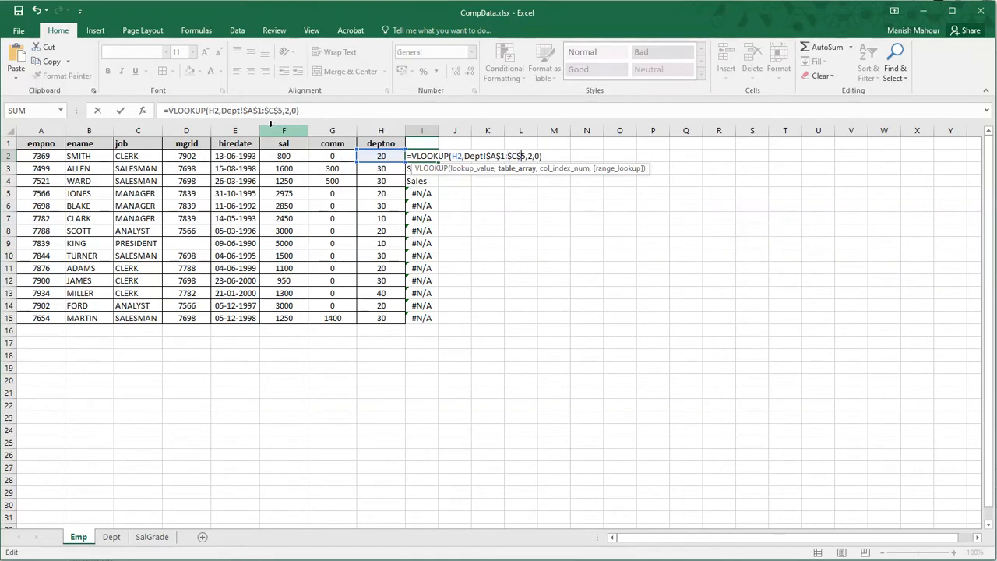
pyautogui.hotkey('ctrl', 'Return')
# - Fill the formula with the absolute table array from I2 down through I15
pyautogui.hotkey('ctrl', 'shift', 'Down')
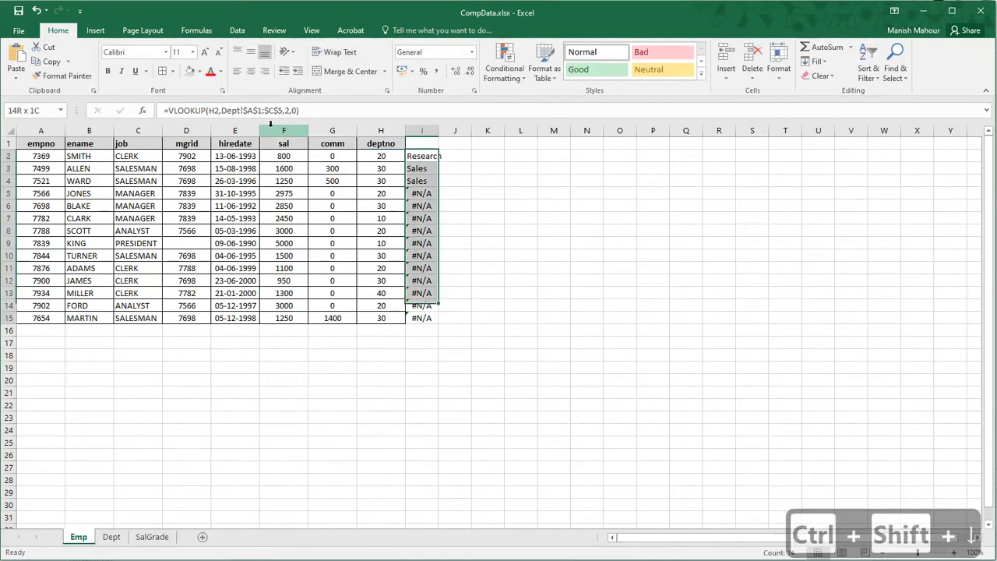
pyautogui.hotkey('ctrl', 'd')
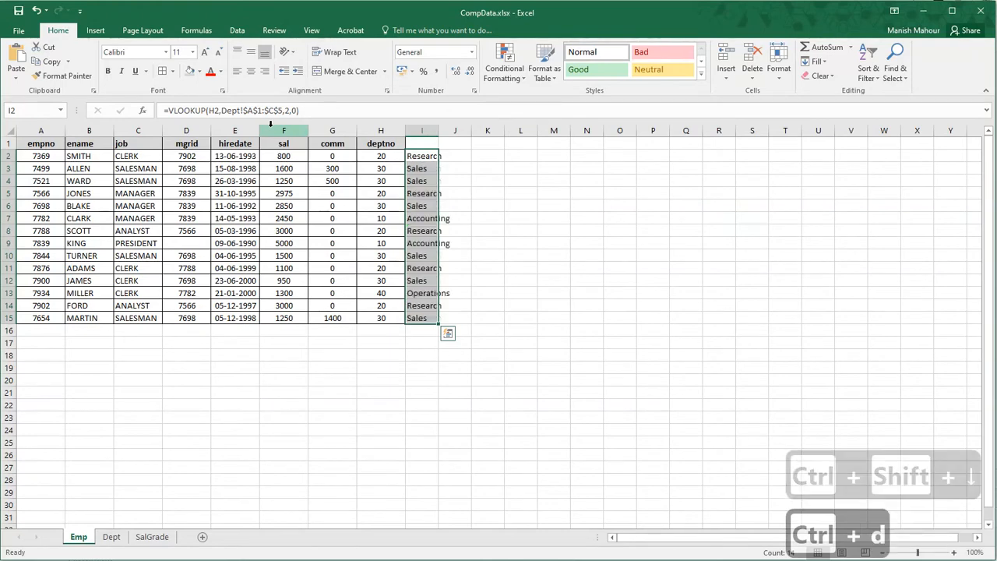
# - Add the column headers dname in I1 and location in J1, and autofit column I's width
pyautogui.hotkey('ctrl', 'Up')
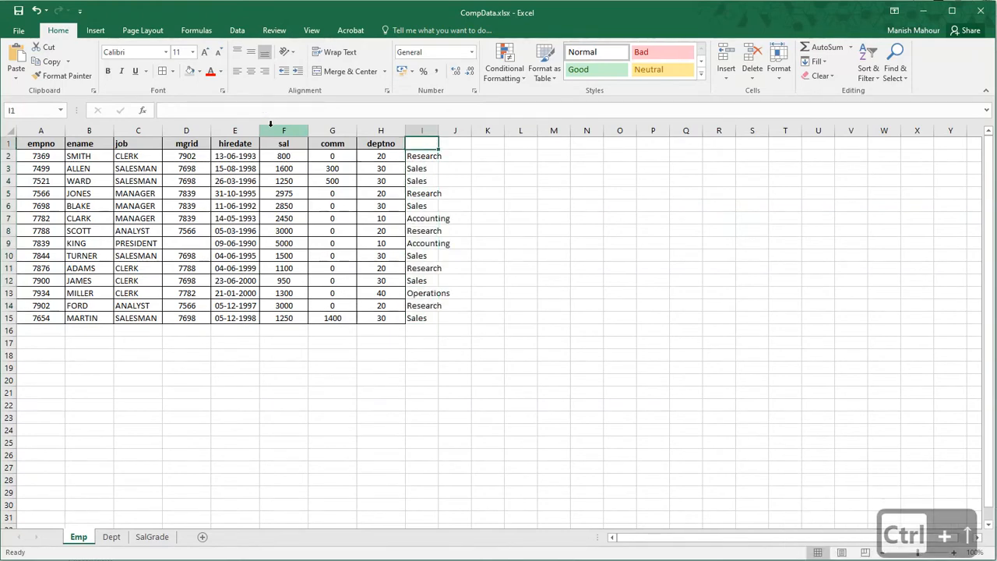
pyautogui.press('Down')
pyautogui.press('Up')
pyautogui.write('dname')
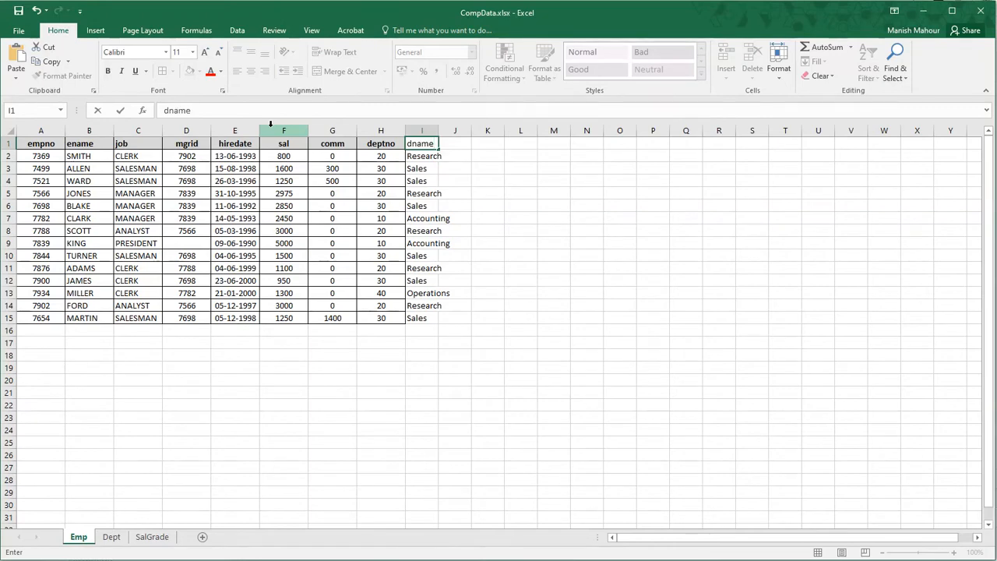
pyautogui.press('Tab')
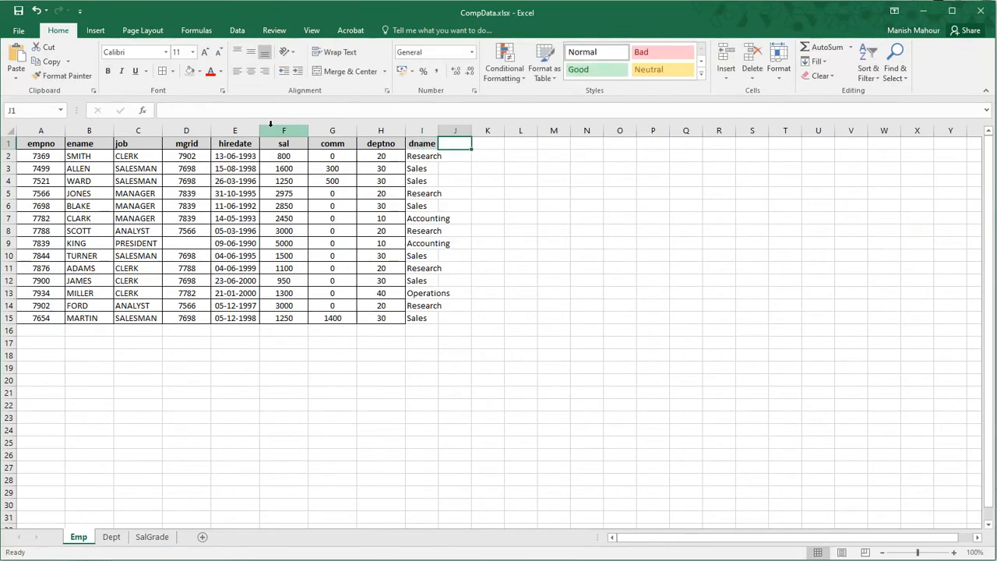
pyautogui.doubleClick(441, 134)
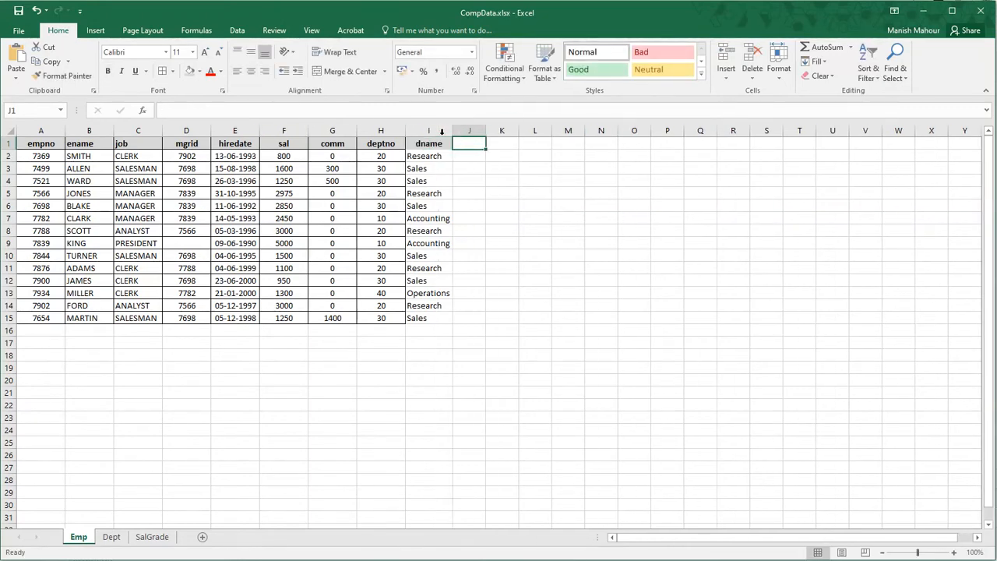
pyautogui.write('location')
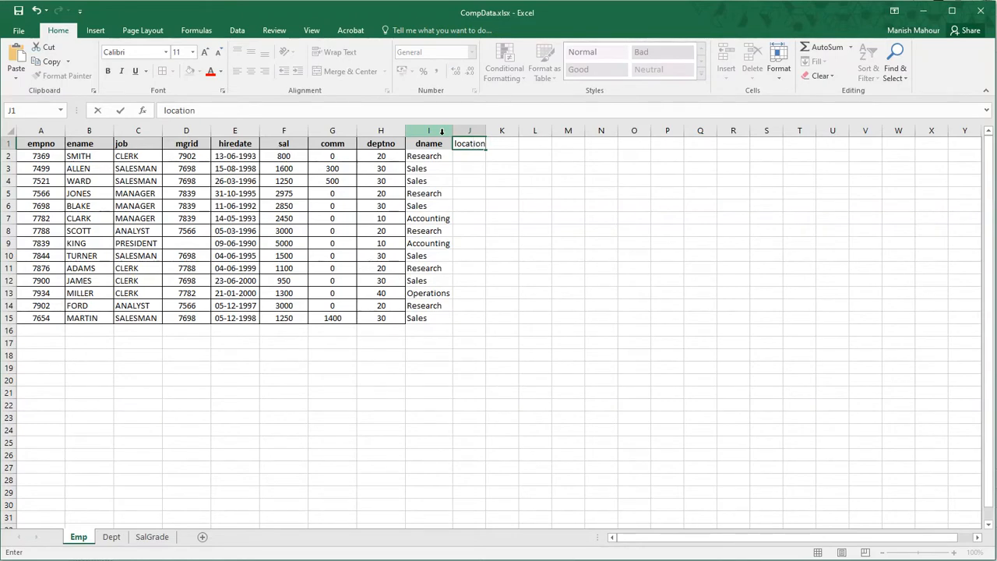
pyautogui.press('Return')
# - Try to fill the dname formulas from I2:I15 across into the location column and check J2's formula
pyautogui.press('Left')
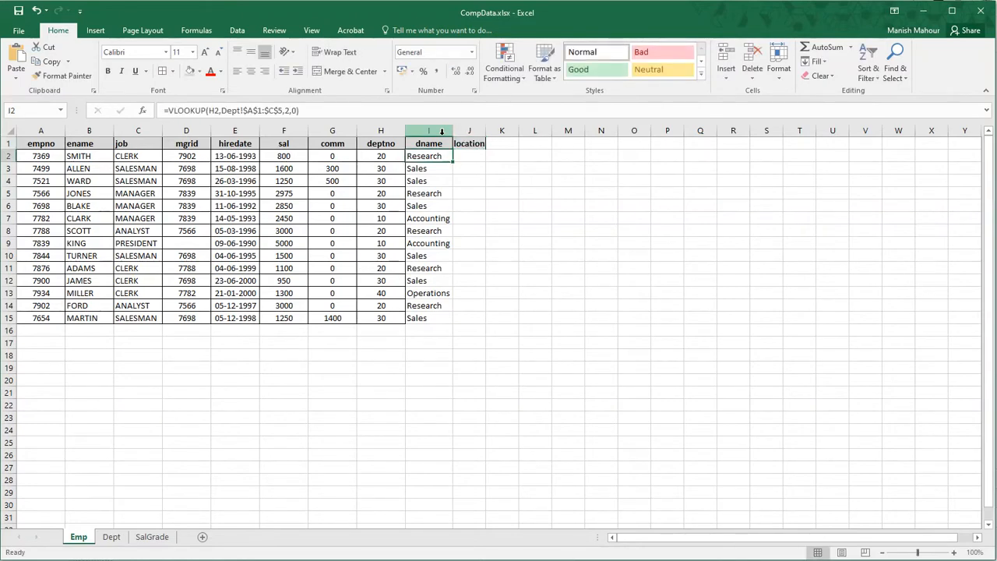
pyautogui.press('Down')
pyautogui.press('Up')
pyautogui.hotkey('shift', 'Down')
pyautogui.hotkey('shift', 'Down')
pyautogui.hotkey('shift', 'Down')
pyautogui.hotkey('shift', 'Down')
pyautogui.hotkey('shift', 'Down')
pyautogui.hotkey('shift', 'Down')
pyautogui.hotkey('shift', 'Down')
pyautogui.hotkey('shift', 'Down')
pyautogui.hotkey('shift', 'Down')
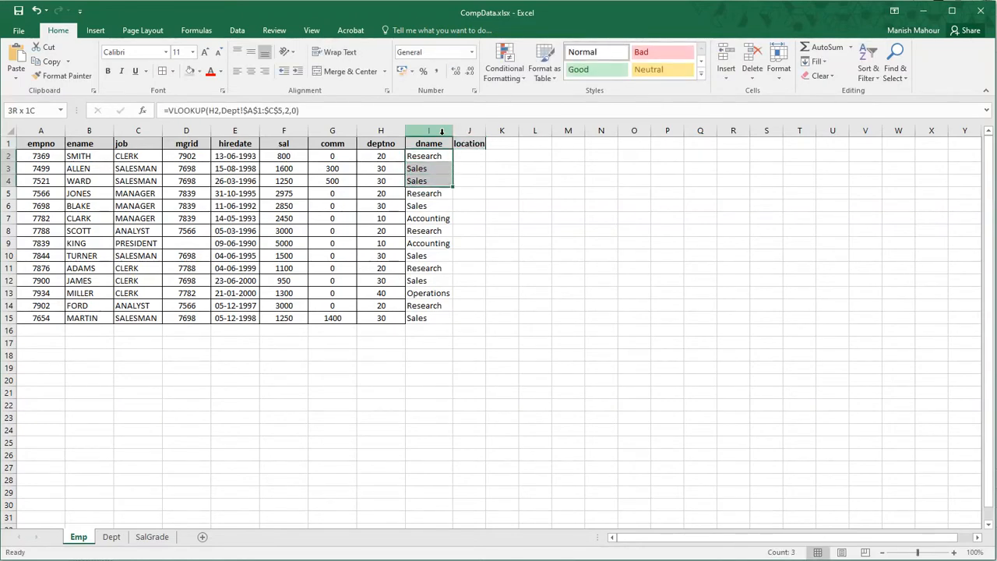
pyautogui.hotkey('shift', 'Down')
pyautogui.hotkey('shift', 'Down')
pyautogui.hotkey('shift', 'Down')
pyautogui.hotkey('shift', 'Down')
pyautogui.hotkey('shift', 'Right')
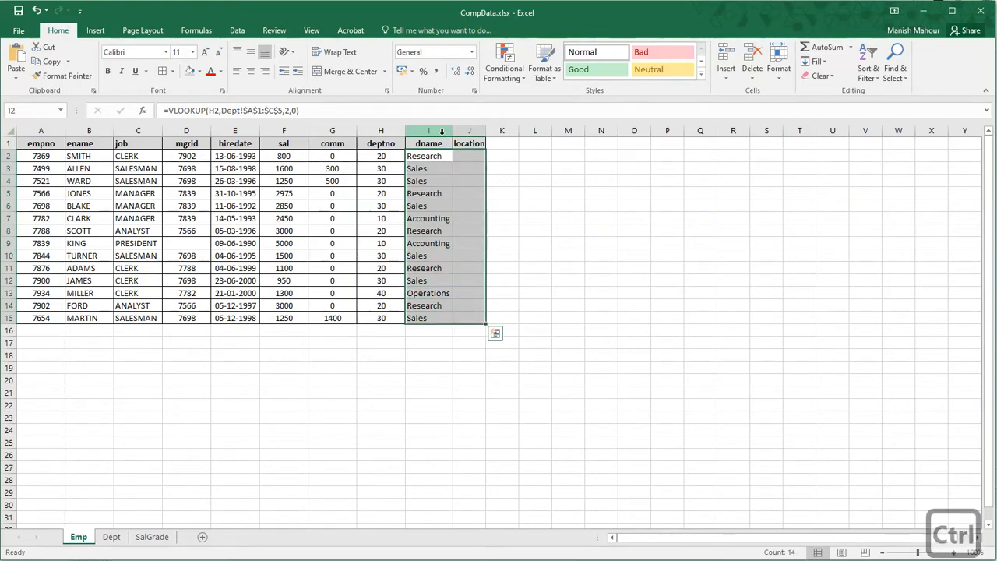
pyautogui.hotkey('ctrl', 'r')
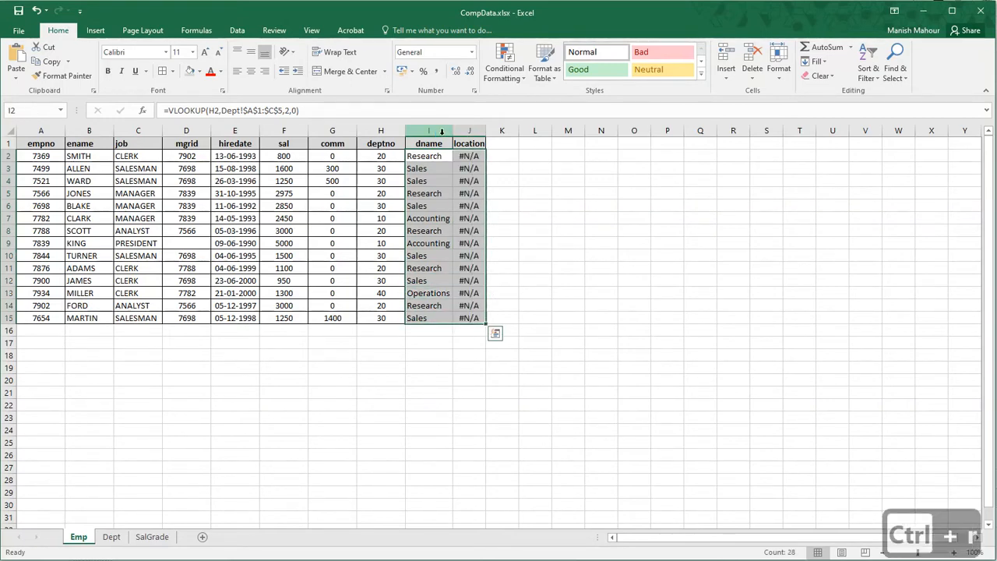
pyautogui.press('Right')
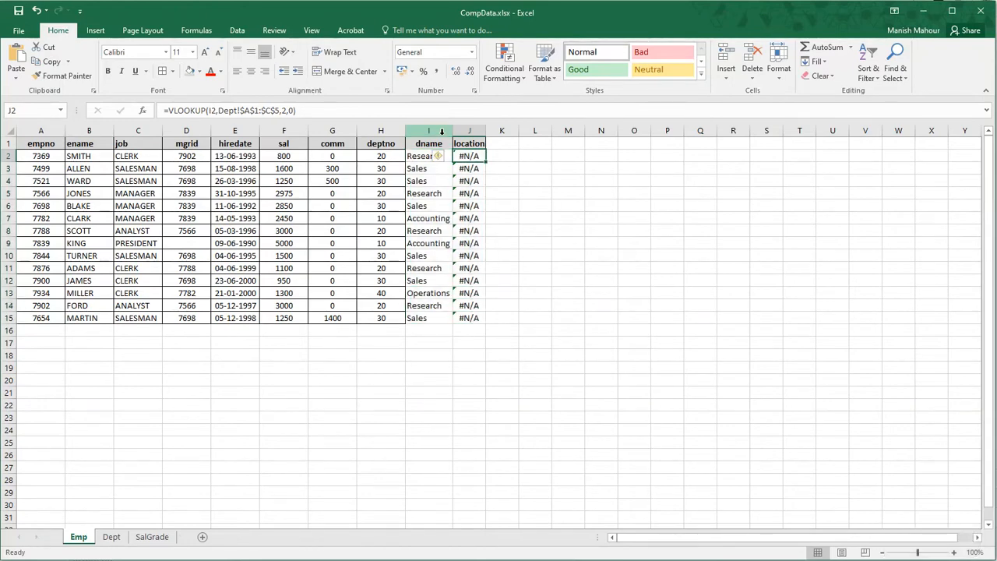
# - Lock the column of the lookup value in I2's VLOOKUP formula as $H2
pyautogui.press('Left')
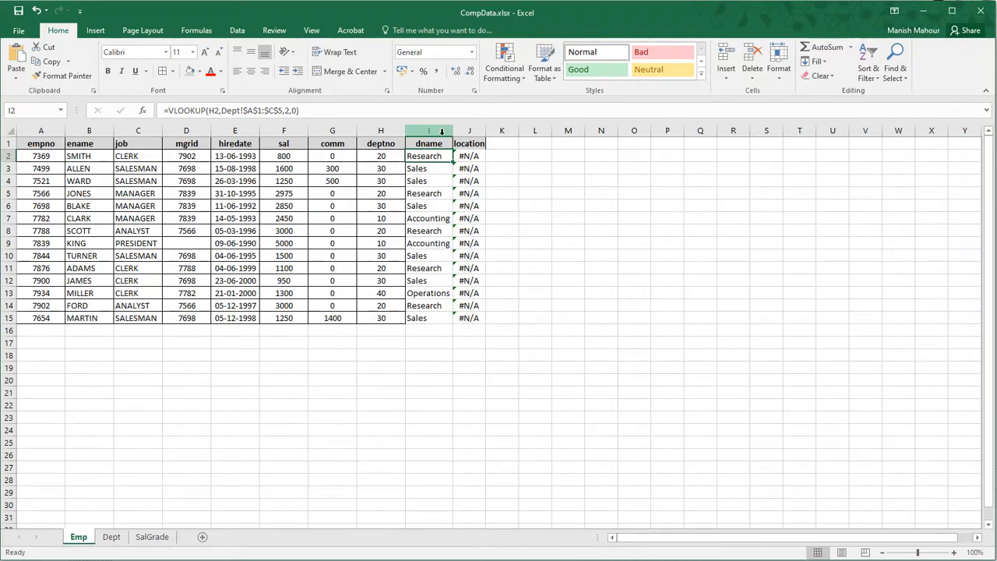
pyautogui.press('F2')
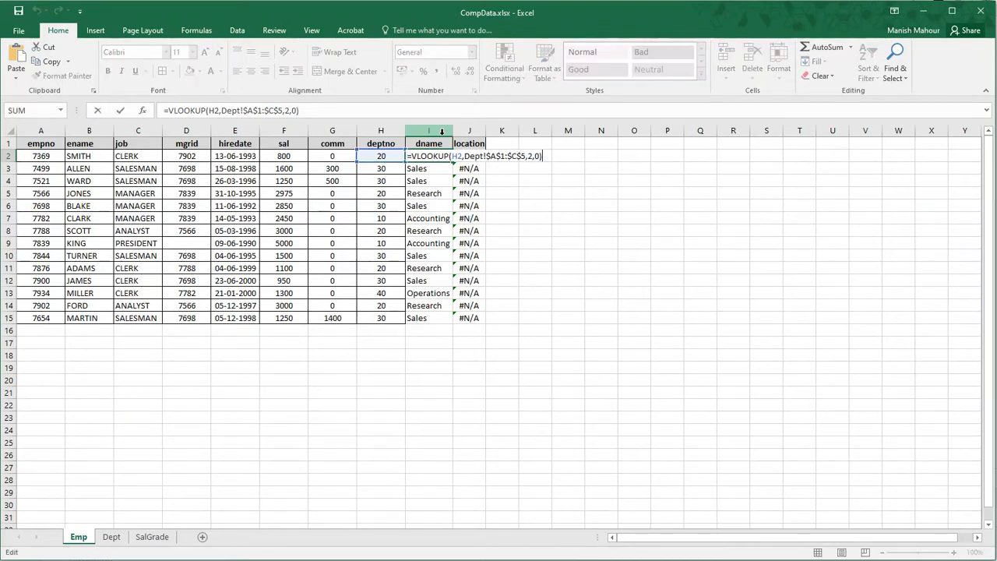
pyautogui.press('Left')
pyautogui.press('Left')
pyautogui.press('Left')
pyautogui.press('Left')
pyautogui.press('Left')
pyautogui.press('Left')
pyautogui.press('Left')
pyautogui.press('Left')
pyautogui.press('Left')
pyautogui.press('Left')
pyautogui.press('Left')
pyautogui.press('Left')
pyautogui.press('Left')
pyautogui.press('Left')
pyautogui.press('Left')
pyautogui.press('Left')
pyautogui.press('Left')
pyautogui.press('Left')
pyautogui.press('Left')
pyautogui.press('Left')
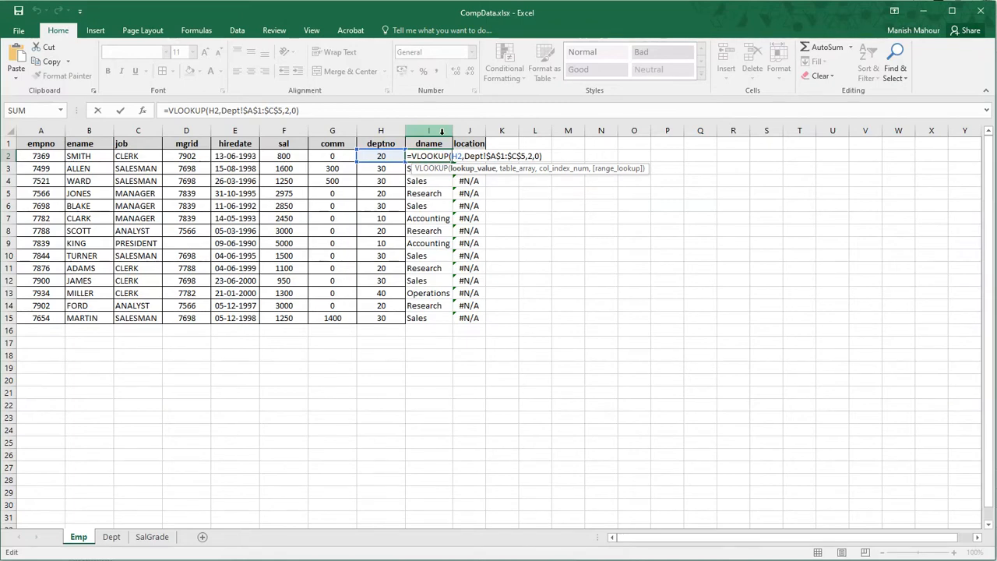
pyautogui.write('$')
pyautogui.hotkey('ctrl', 'Return')
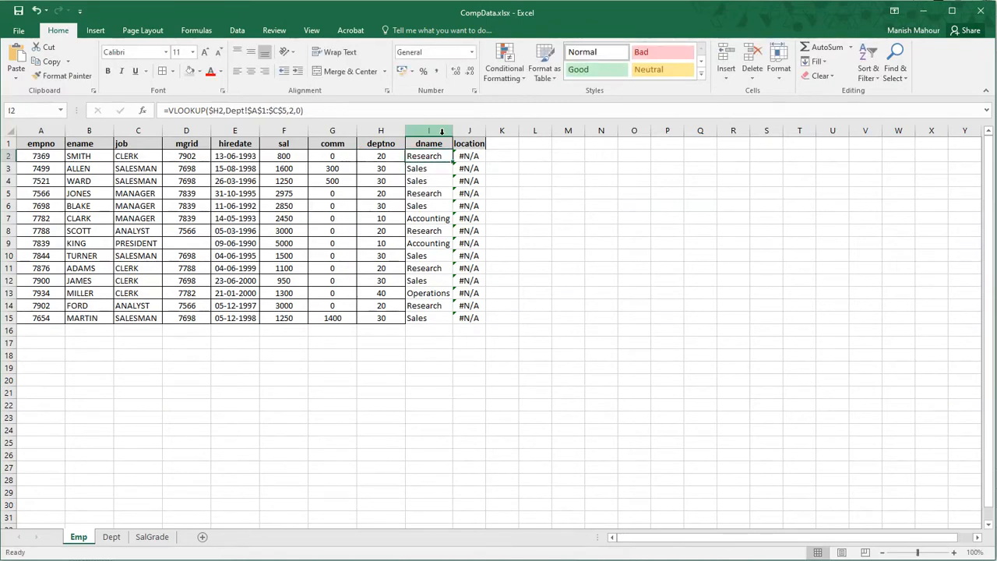
# - Fill the $H2 formula from I2 down through I15 and across into J2:J15
pyautogui.hotkey('ctrl', 'shift', 'Down')
pyautogui.hotkey('ctrl', 'd')
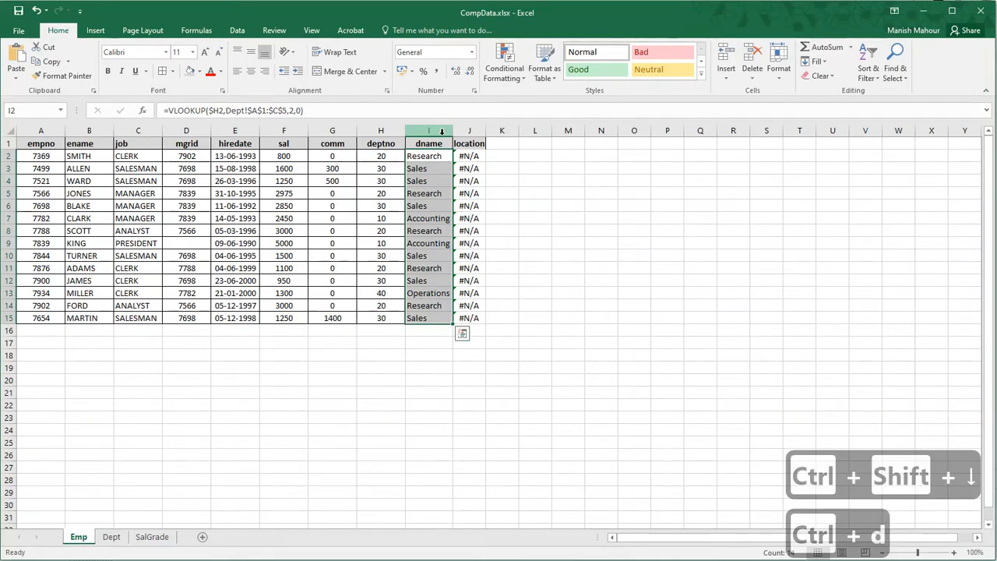
pyautogui.hotkey('shift', 'Right')
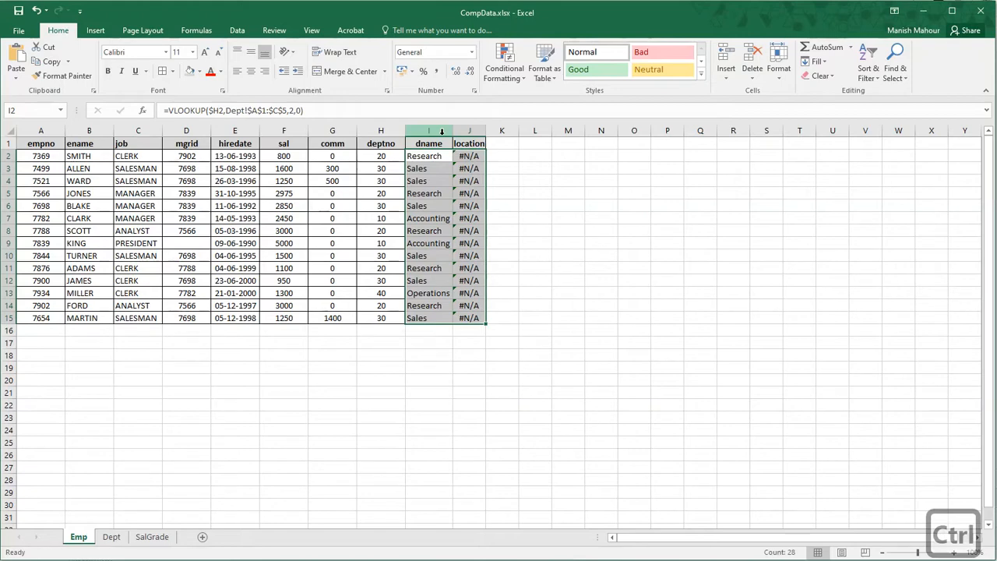
pyautogui.hotkey('ctrl', 'r')
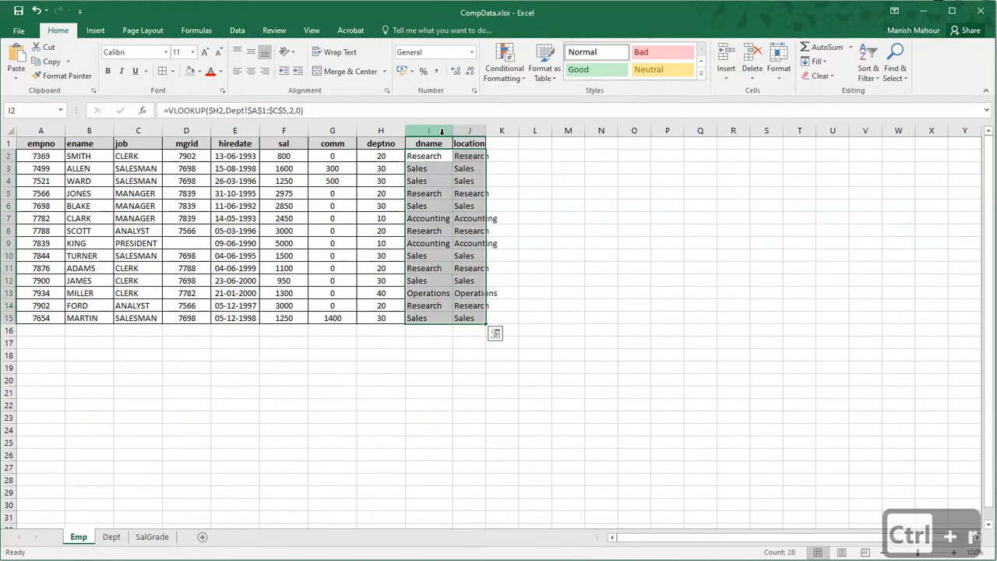
# - Autofit the width of the location column and select cell J2
pyautogui.press('Right')
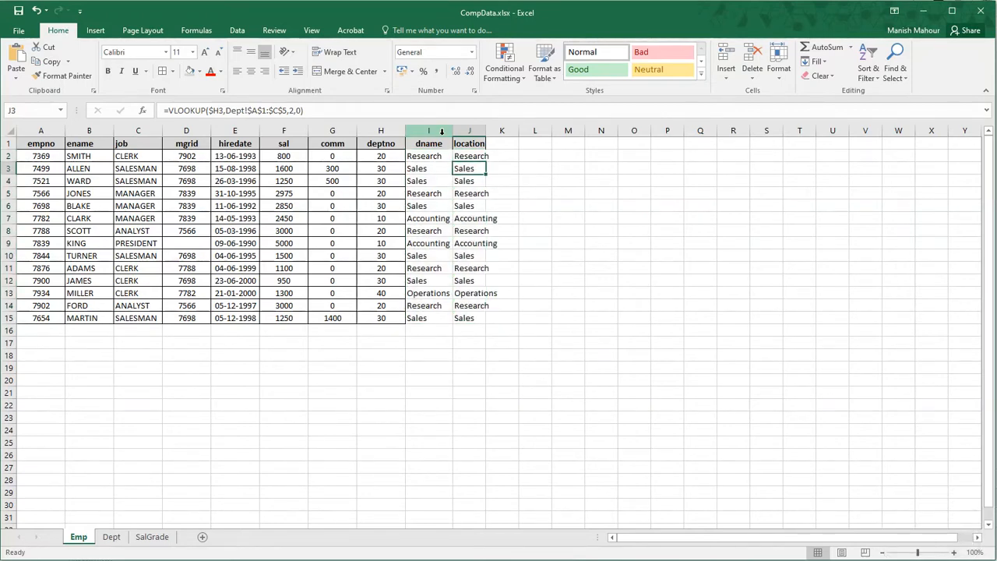
pyautogui.hotkey('ctrl', 'Up')
pyautogui.hotkey('ctrl', 'Up')
pyautogui.press('Down')
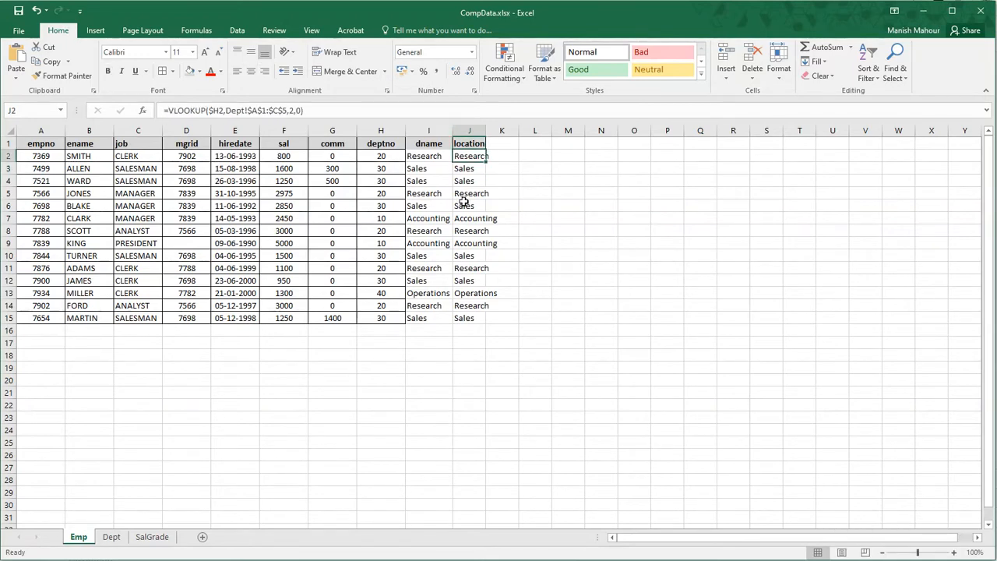
pyautogui.doubleClick(485, 130)
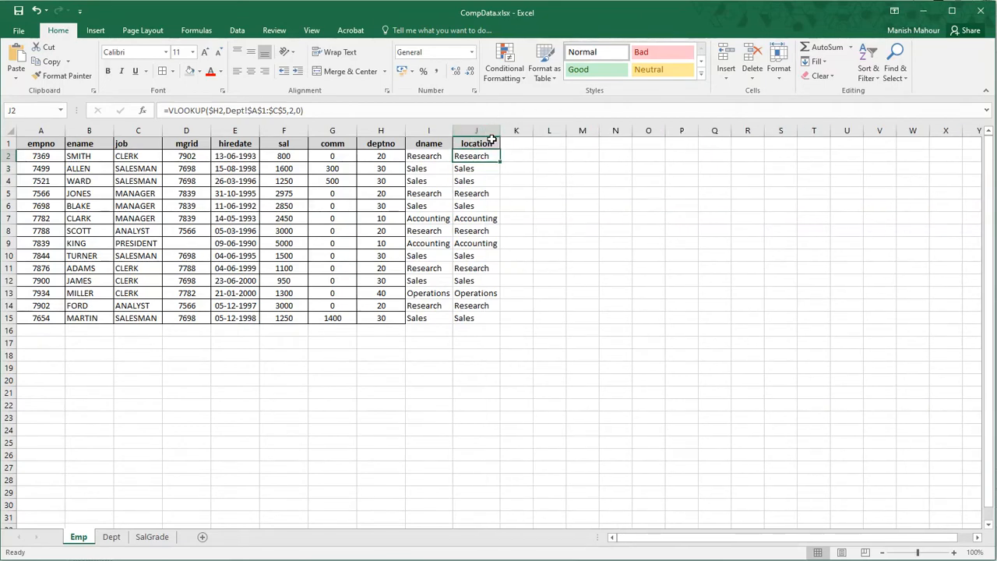
# - Examine the column index argument in J2's VLOOKUP formula and the filled range I2:J15
pyautogui.press('F2')
pyautogui.press('Left')
pyautogui.press('Left')
pyautogui.press('Left')
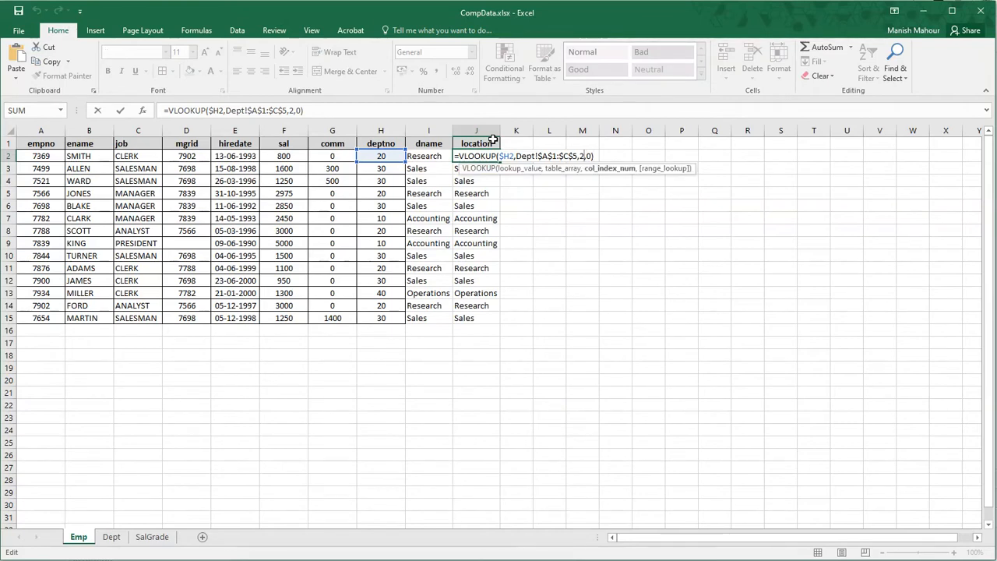
pyautogui.press('Escape')
pyautogui.press('Left')
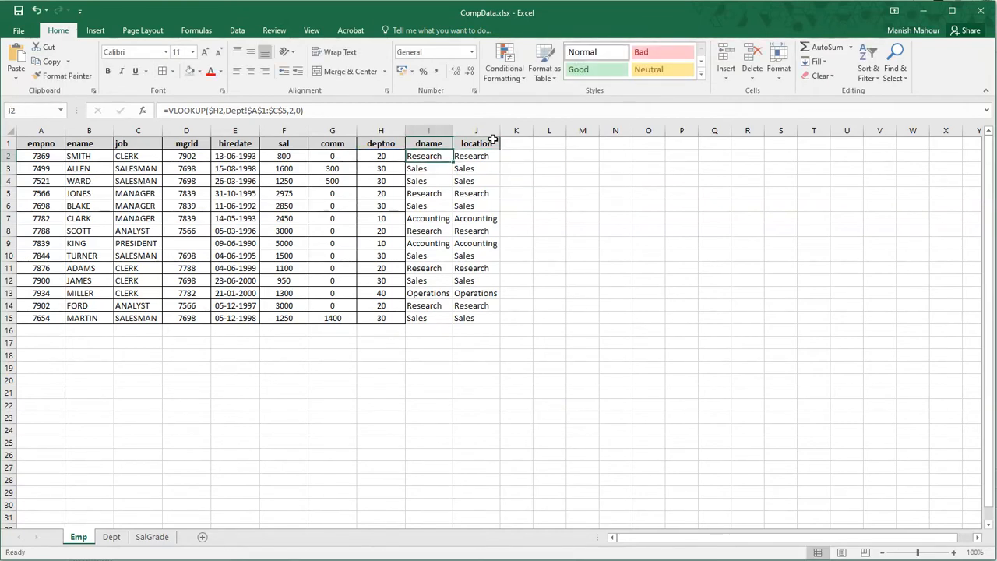
pyautogui.hotkey('ctrl', 'shift', 'Down')
pyautogui.hotkey('shift', 'Right')
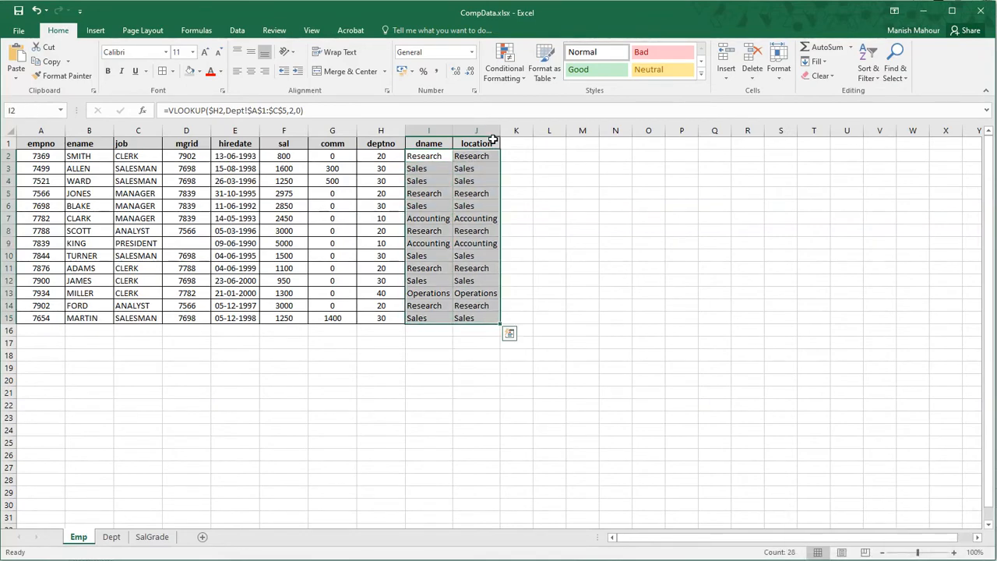
pyautogui.press('Left')
pyautogui.press('Right')
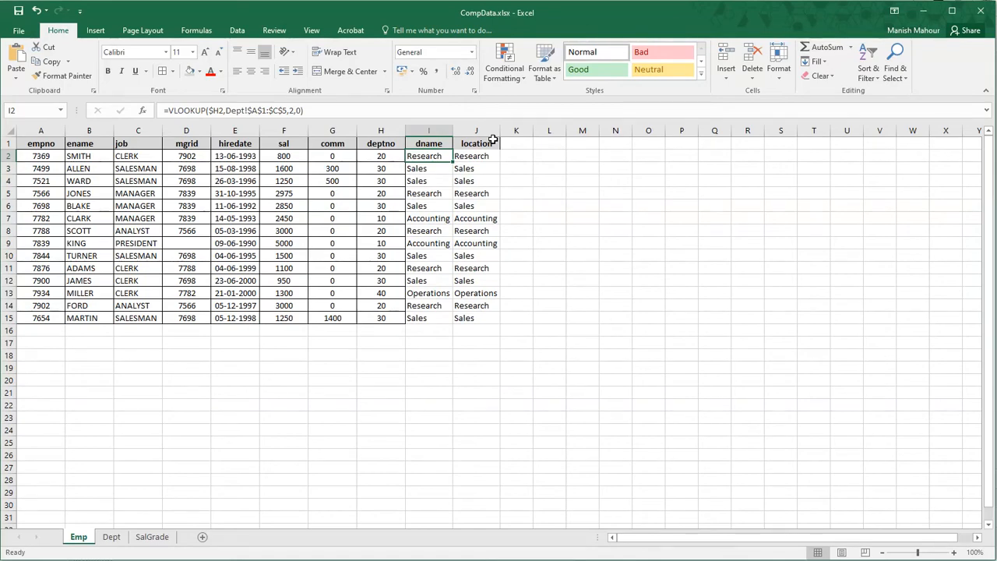
# - Enter the formula =COLUMN() in cell I17, below the dname column
pyautogui.hotkey('ctrl', 'Down')
pyautogui.press('Down')
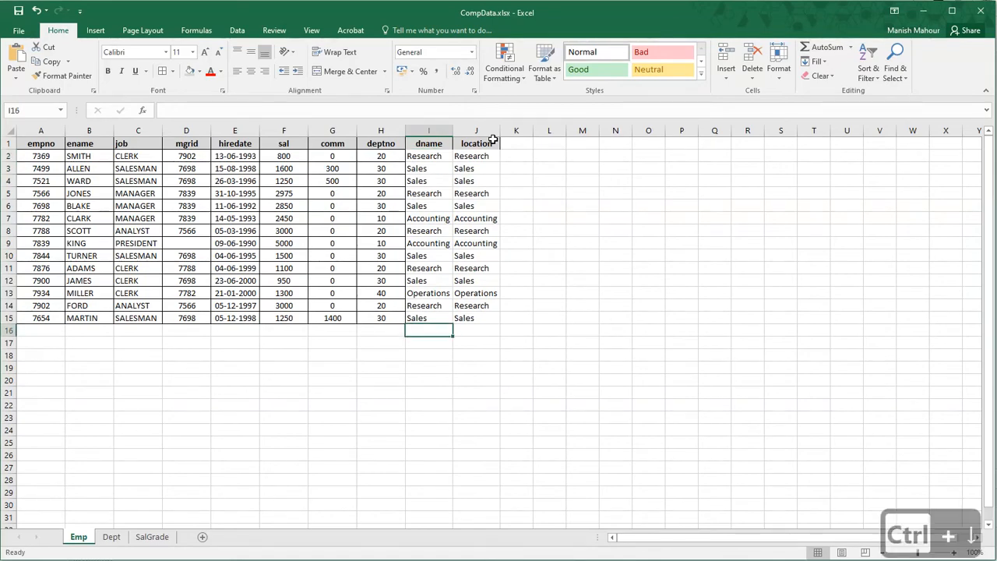
pyautogui.press('Down')
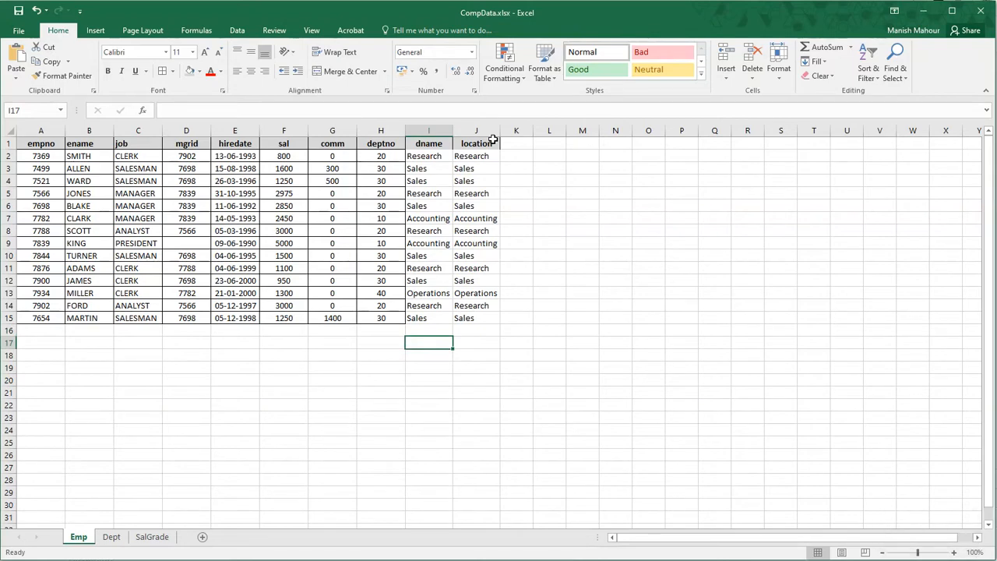
pyautogui.write('=')
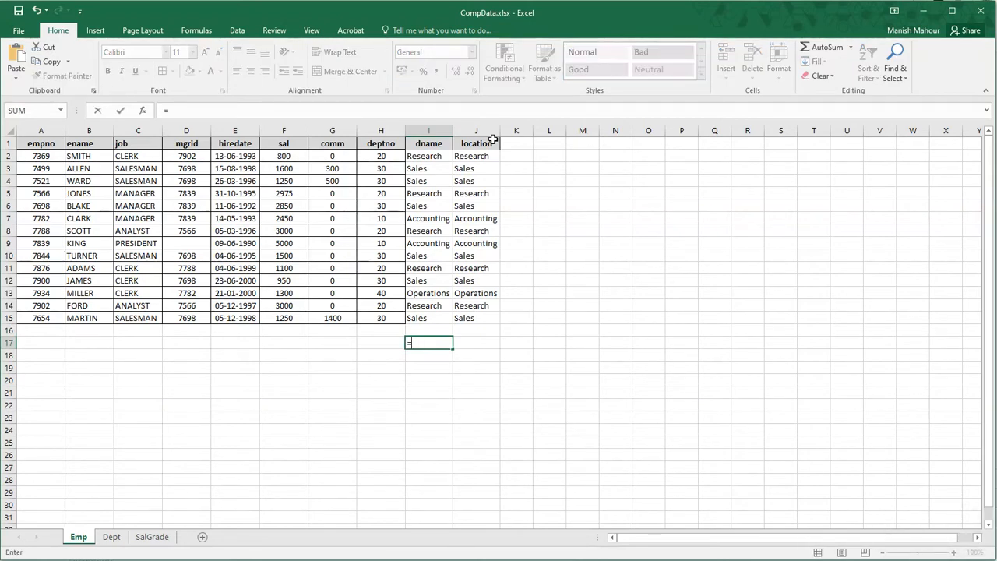
pyautogui.write('col')
pyautogui.press('Tab')
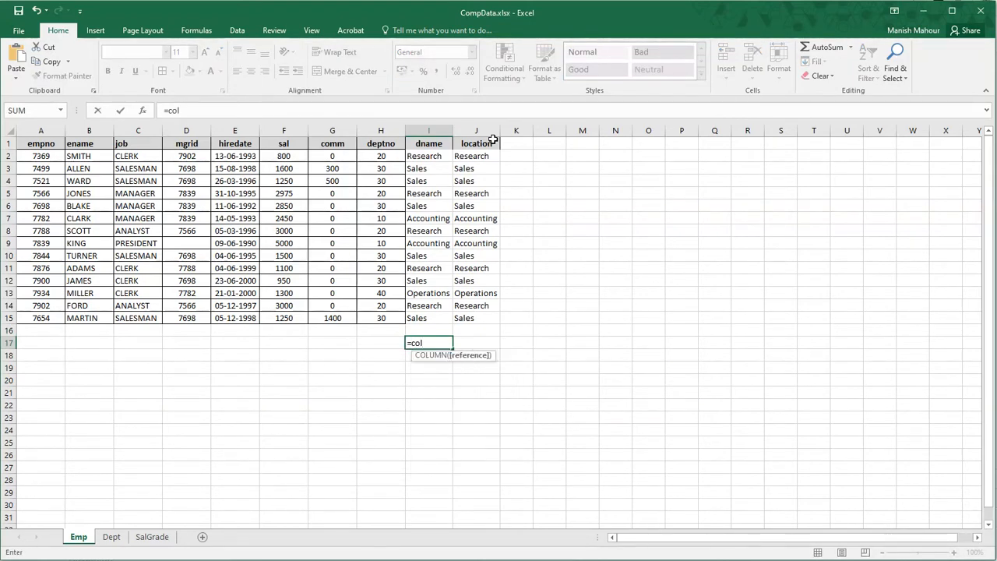
pyautogui.write(')')
pyautogui.hotkey('ctrl', 'Return')
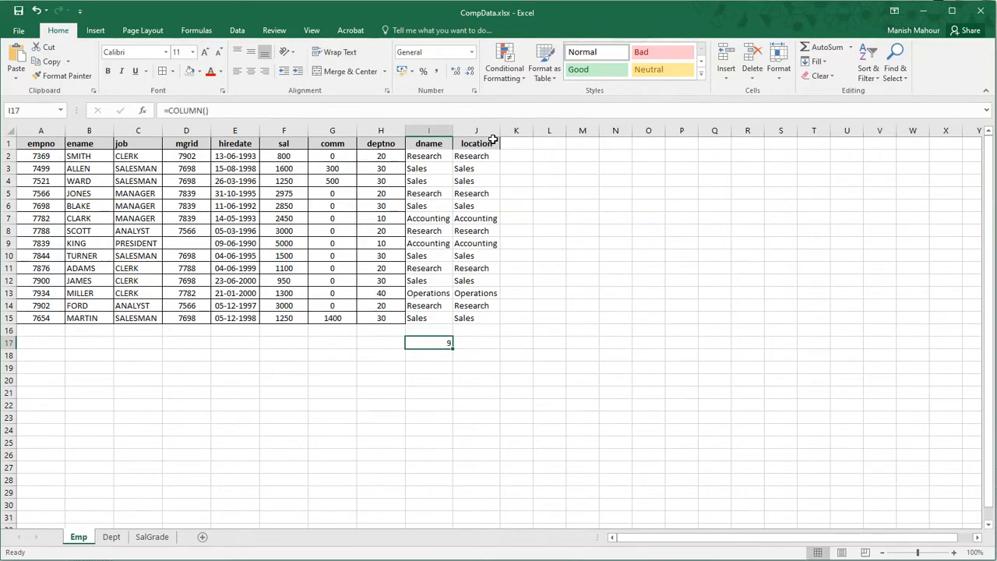
# - Extend the formula in I17 to =COLUMN()-7
pyautogui.hotkey('ctrl', 'Up')
pyautogui.hotkey('ctrl', 'Up')
pyautogui.hotkey('ctrl', 'Down')
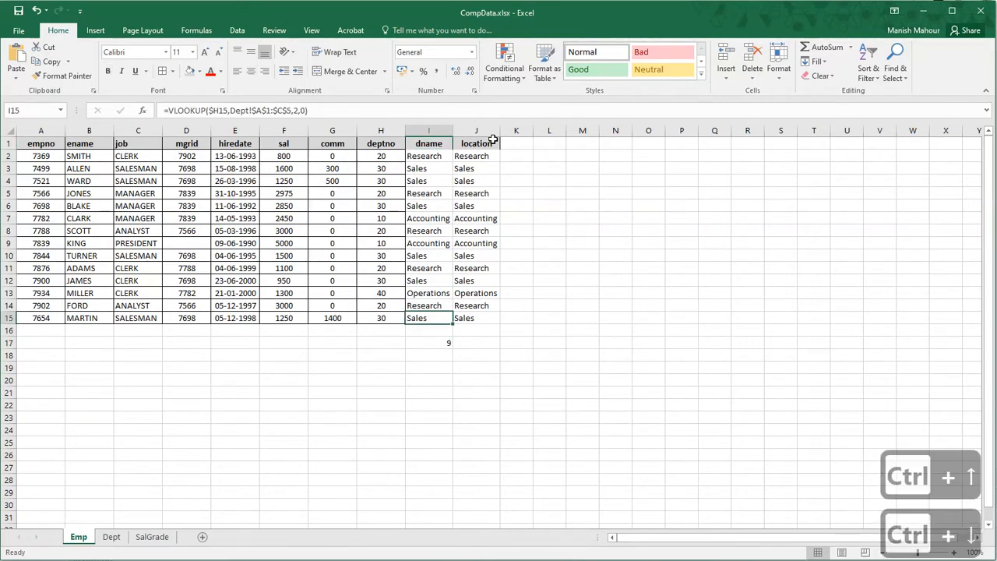
pyautogui.hotkey('ctrl', 'Down')
pyautogui.press('F2')
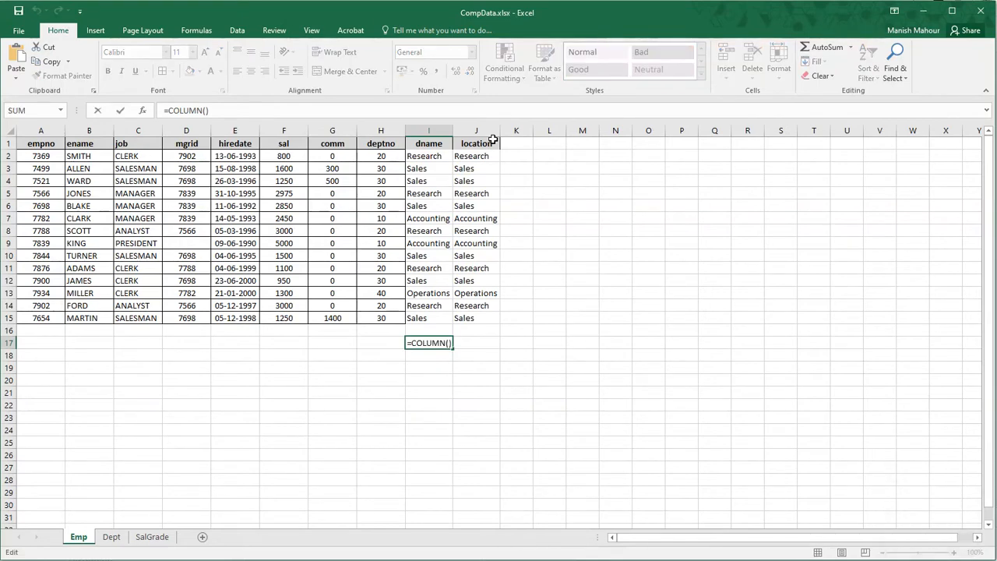
pyautogui.write('-7')
pyautogui.hotkey('ctrl', 'Return')
pyautogui.press('Return')
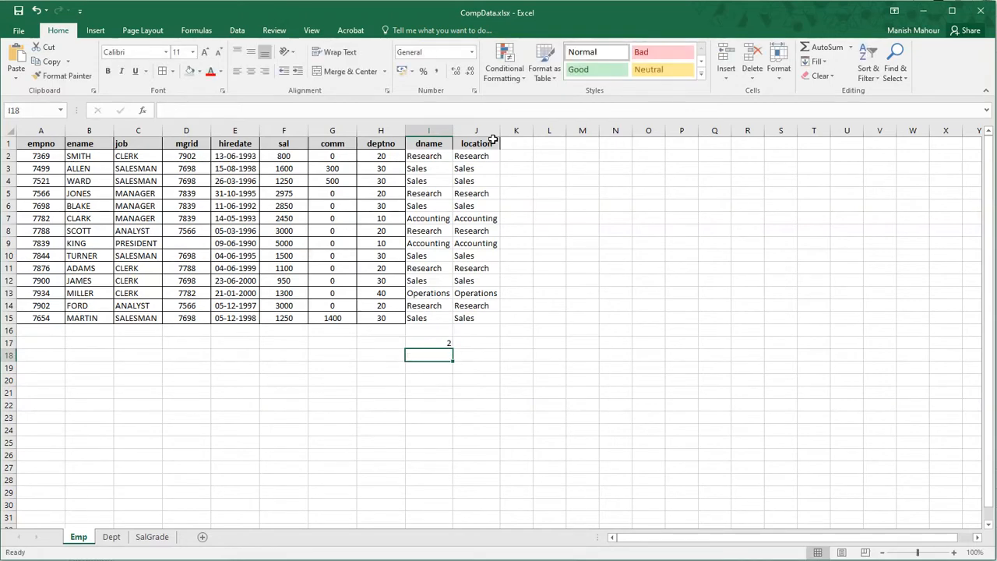
# - Fill the =COLUMN()-7 formula from I17 across into J17 and check the copied formula
pyautogui.press('Up')
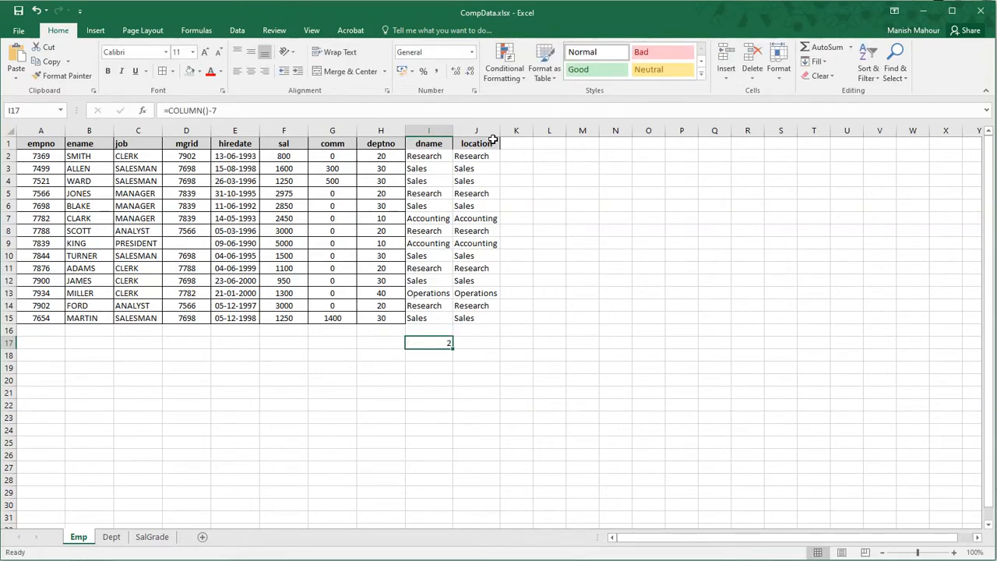
pyautogui.hotkey('shift', 'Right')
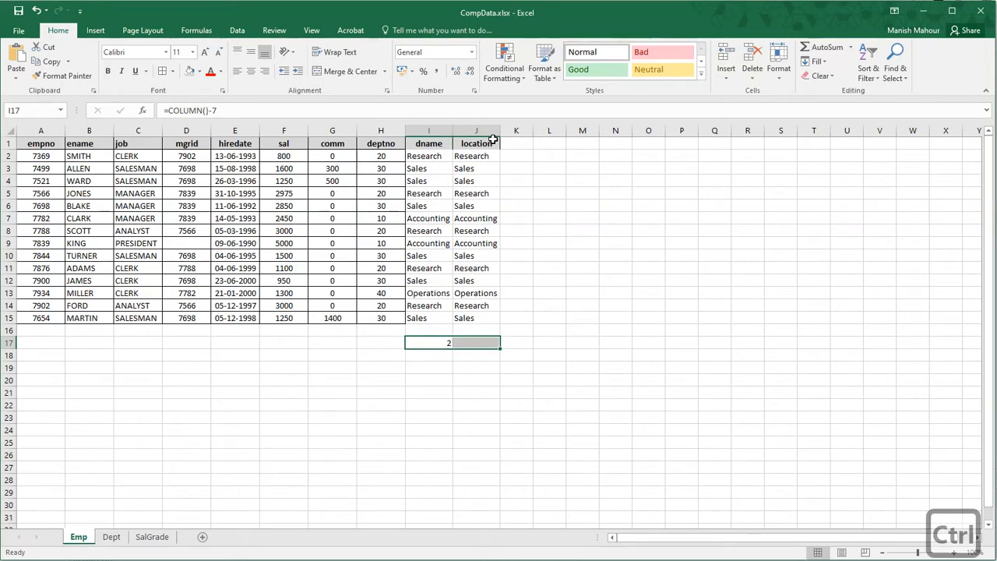
pyautogui.hotkey('ctrl', 'r')
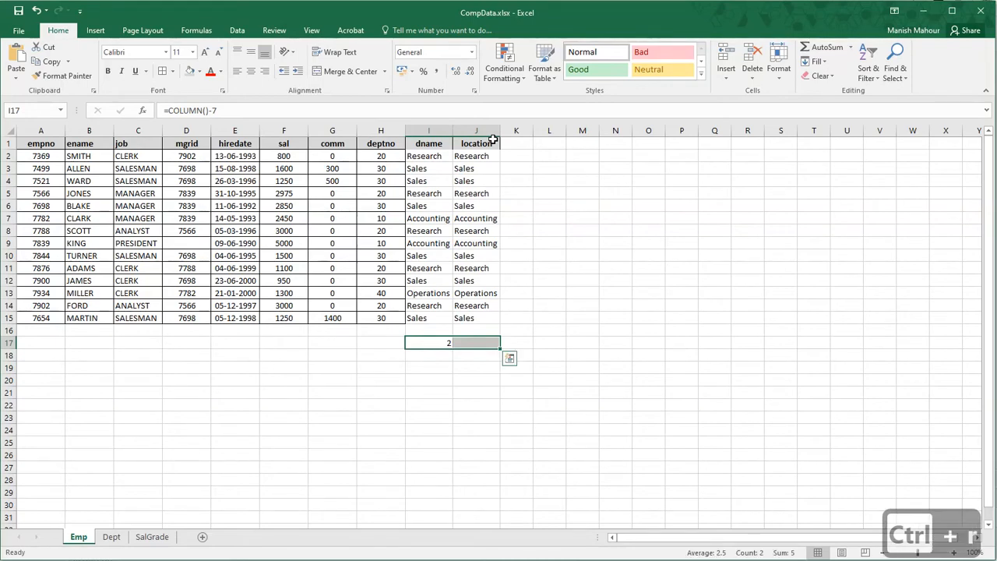
pyautogui.hotkey('shift', 'Left')
pyautogui.press('Right')
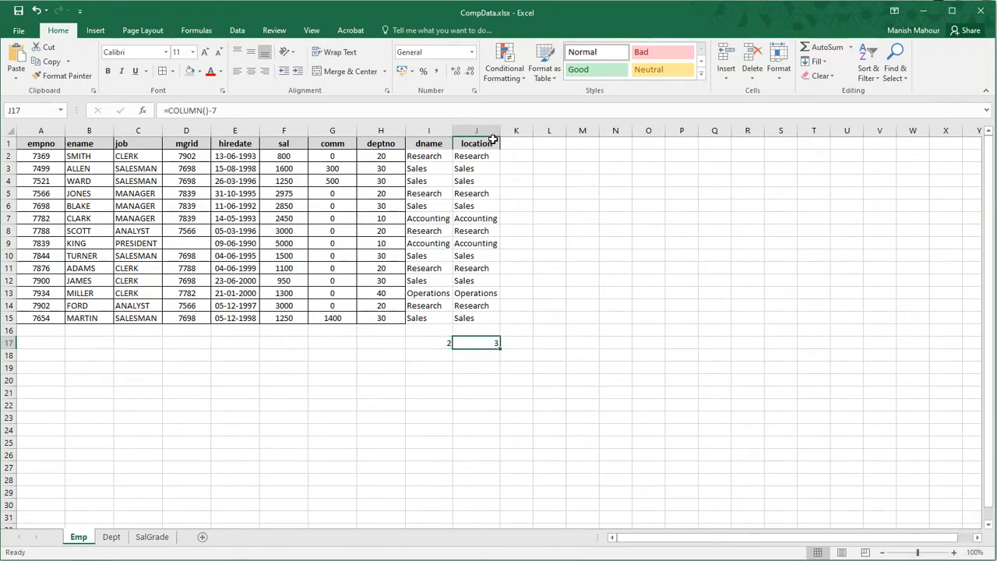
pyautogui.press('Left')
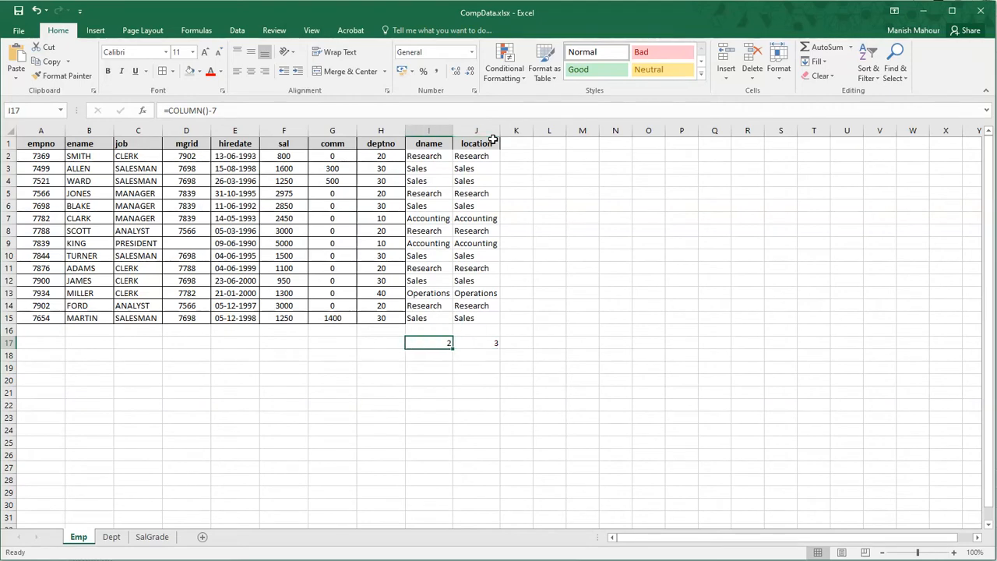
# - Copy the COLUMN()-7 expression from I17 and substitute it for the column index in I2's VLOOKUP formula
pyautogui.press('F2')
pyautogui.hotkey('ctrl', 'shift', 'Left')
pyautogui.hotkey('ctrl', 'shift', 'Left')
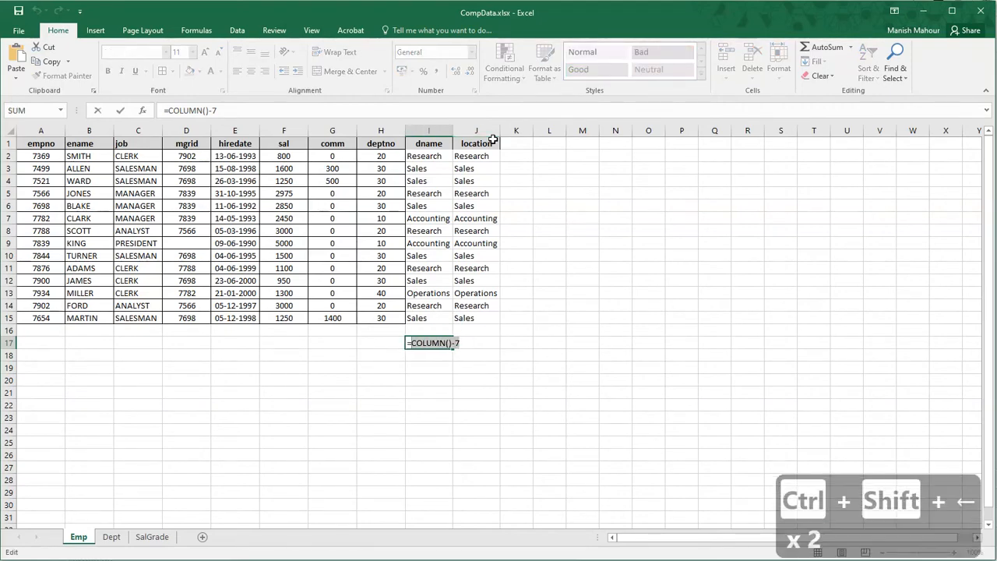
pyautogui.hotkey('ctrl', 'c')
pyautogui.press('Escape')
pyautogui.press('Up')
pyautogui.press('Up')
pyautogui.press('Up')
pyautogui.press('Up')
pyautogui.press('Up')
pyautogui.press('Up')
pyautogui.press('Up')
pyautogui.press('Up')
pyautogui.press('Up')
pyautogui.press('Up')
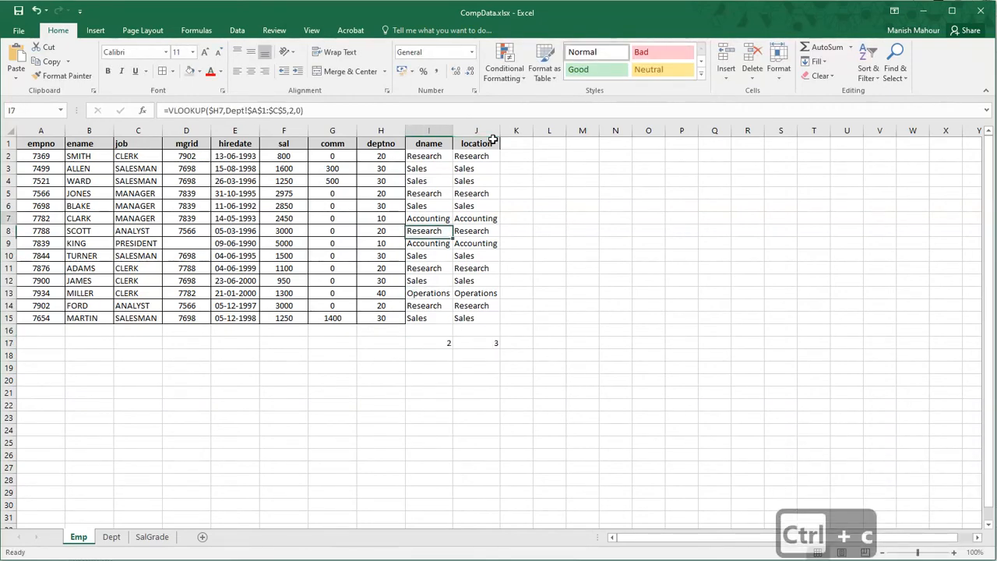
pyautogui.press('Up')
pyautogui.press('Up')
pyautogui.press('Up')
pyautogui.press('Up')
pyautogui.press('Up')
pyautogui.press('F2')
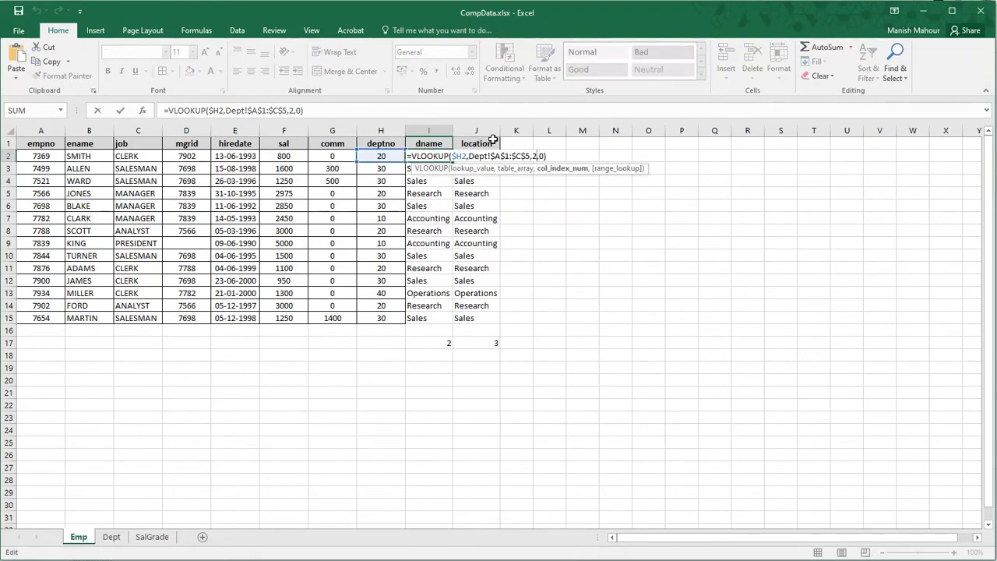
pyautogui.hotkey('shift', 'Left')
pyautogui.hotkey('ctrl', 'v')
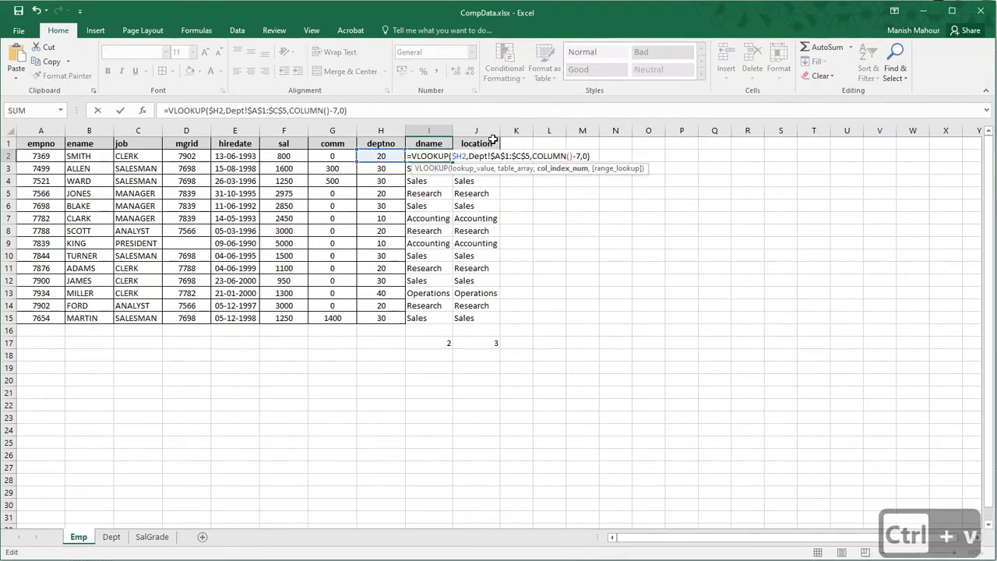
pyautogui.hotkey('ctrl', 'Return')
# - Fill I2's VLOOKUP formula with COLUMN()-7 down through I15 and across into J2:J15
pyautogui.hotkey('ctrl', 'shift', 'Down')
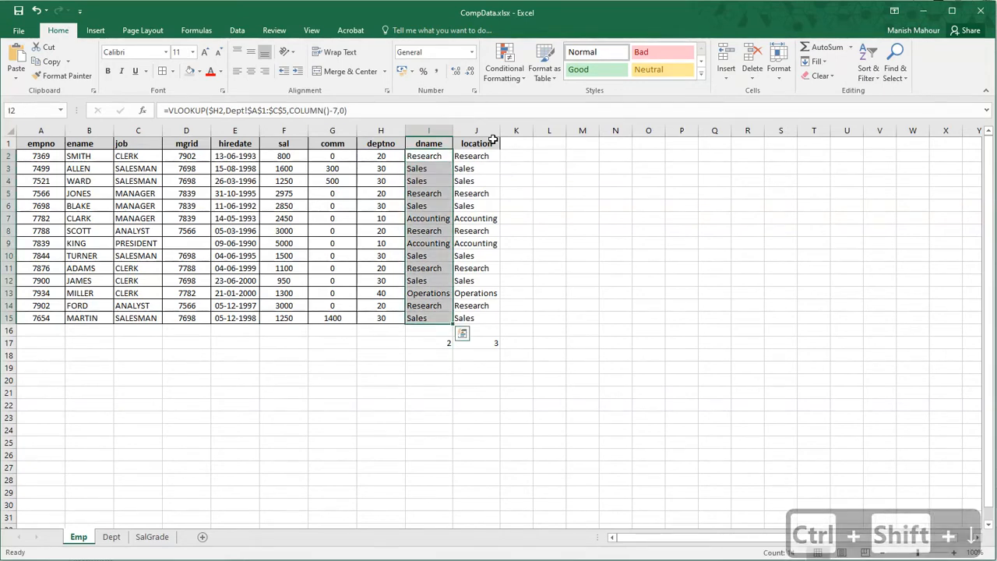
pyautogui.hotkey('shift', 'Right')
pyautogui.press('ctrl')
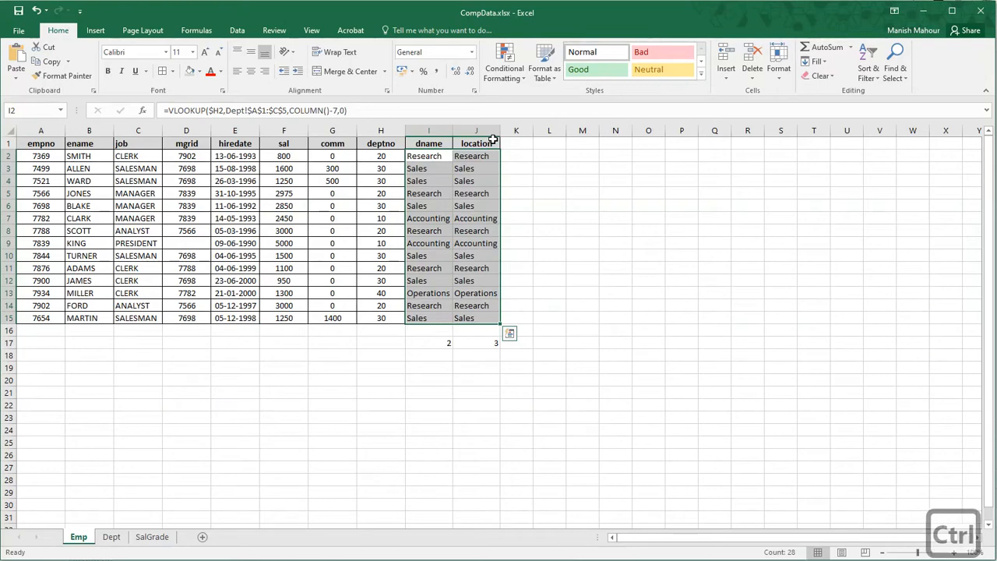
pyautogui.hotkey('ctrl', 'd')
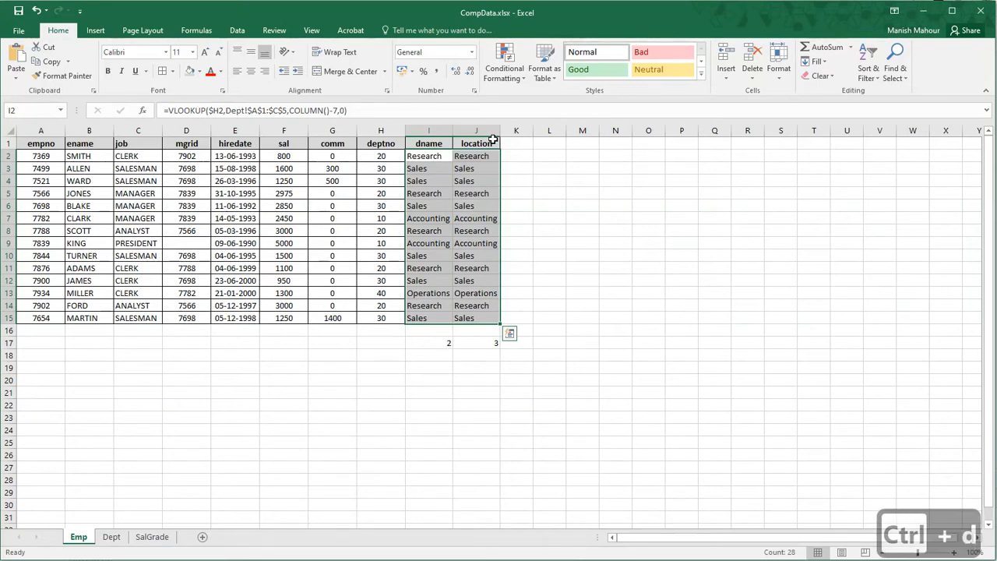
pyautogui.hotkey('ctrl', 'r')
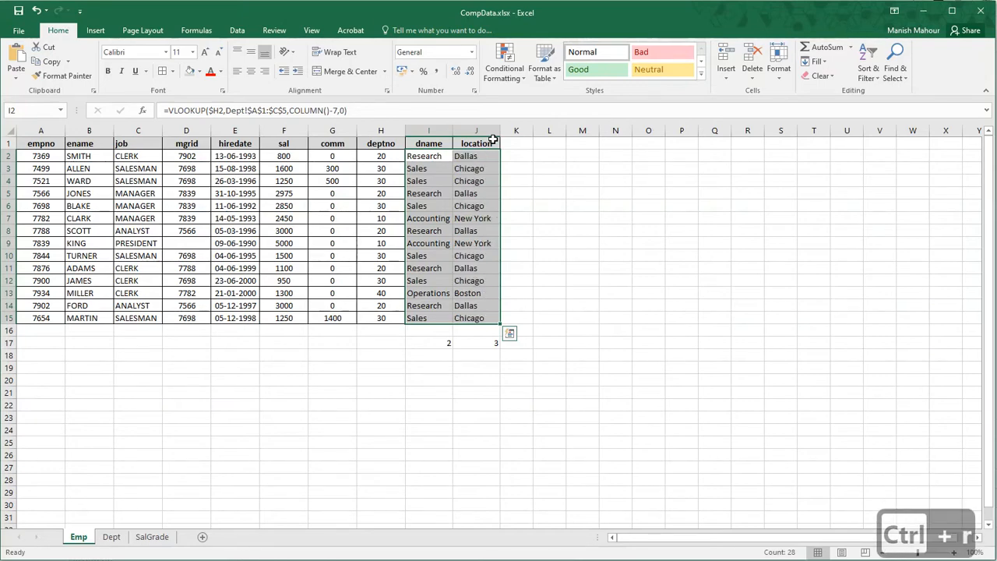
# - Replace COLUMN()-7 in J2's VLOOKUP formula with the fixed column index 3
pyautogui.press('Down')
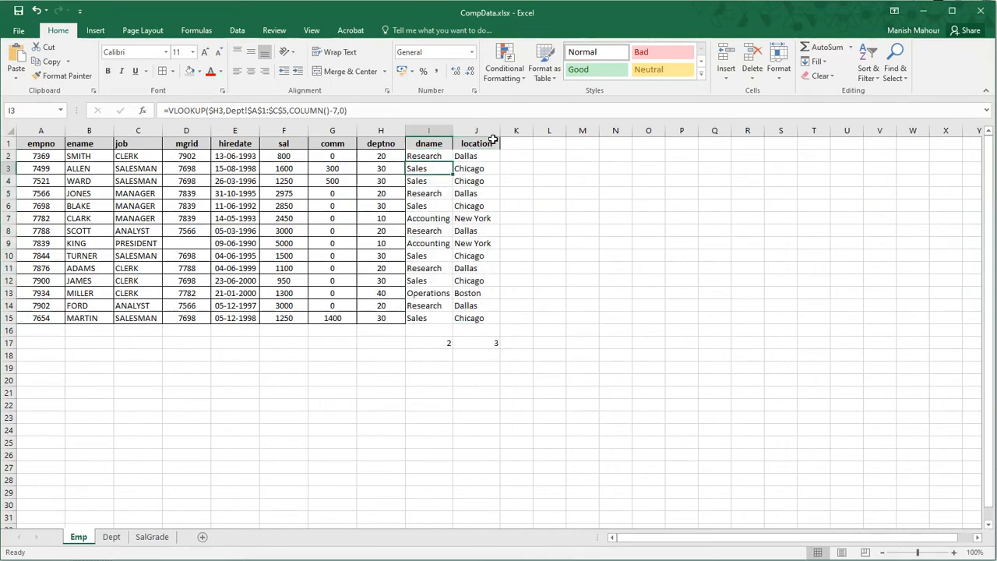
pyautogui.press('Right')
pyautogui.press('Up')
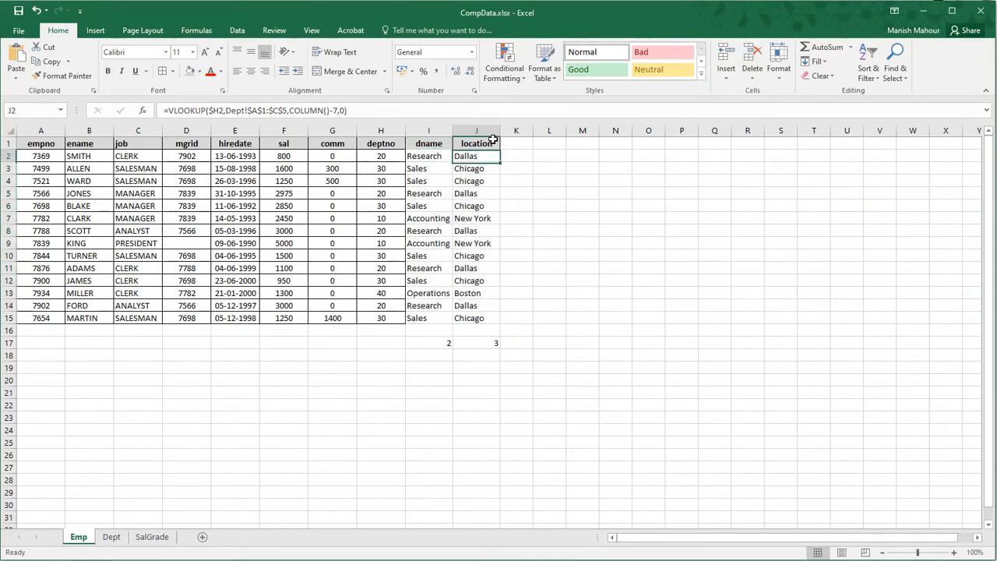
pyautogui.press('F2')
pyautogui.press('Left')
pyautogui.press('Left')
pyautogui.press('Left')
pyautogui.hotkey('shift', 'Left')
pyautogui.hotkey('shift', 'Left')
pyautogui.hotkey('shift', 'Left')
pyautogui.hotkey('shift', 'Left')
pyautogui.hotkey('shift', 'Left')
pyautogui.hotkey('shift', 'Left')
pyautogui.hotkey('shift', 'Left')
pyautogui.hotkey('shift', 'Left')
pyautogui.hotkey('shift', 'Left')
pyautogui.hotkey('shift', 'Left')
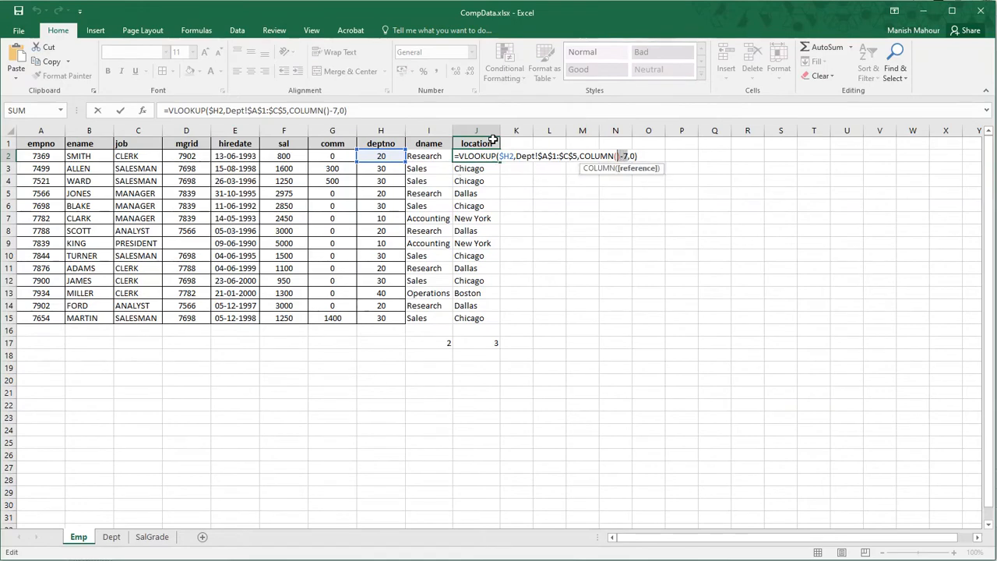
pyautogui.write('3')
pyautogui.press('Return')
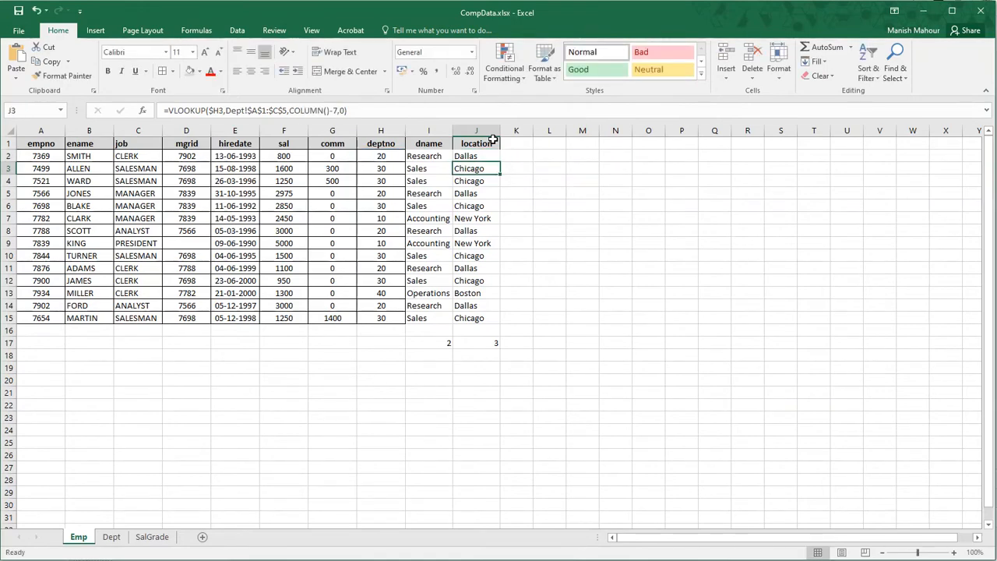
# - Fill J2's VLOOKUP formula with column index 3 down through J15
pyautogui.press('Up')
pyautogui.hotkey('ctrl', 'shift', 'Down')
pyautogui.hotkey('ctrl', 'd')
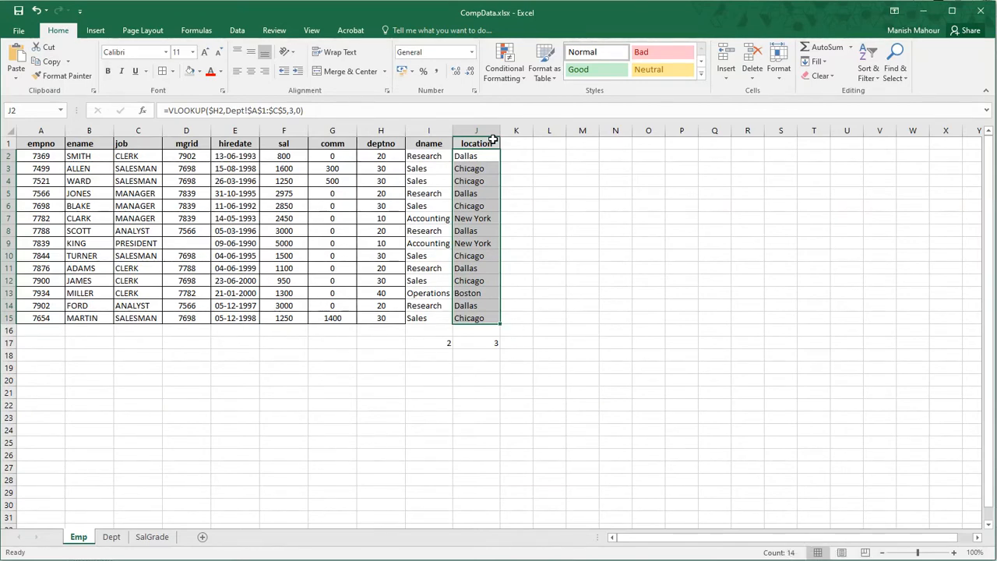
# - Copy the full VLOOKUP formula text from I2 into K2, keeping the $H2 lookup value and COLUMN()-7 index
pyautogui.press('Left')
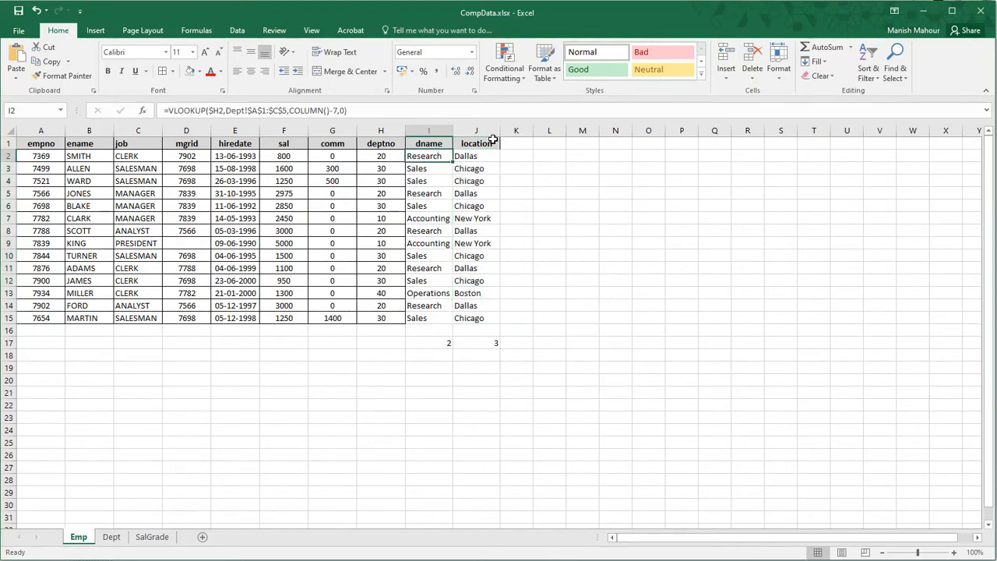
pyautogui.click(534, 127)
pyautogui.press('F2')
pyautogui.hotkey('ctrl', 'shift', 'Left')
pyautogui.hotkey('ctrl', 'shift', 'Left')
pyautogui.hotkey('ctrl', 'shift', 'Left')
pyautogui.hotkey('ctrl', 'shift', 'Left')
pyautogui.hotkey('ctrl', 'shift', 'Left')
pyautogui.hotkey('ctrl', 'shift', 'Left')
pyautogui.hotkey('ctrl', 'shift', 'Left')
pyautogui.hotkey('ctrl', 'shift', 'Left')
pyautogui.hotkey('ctrl', 'shift', 'Left')
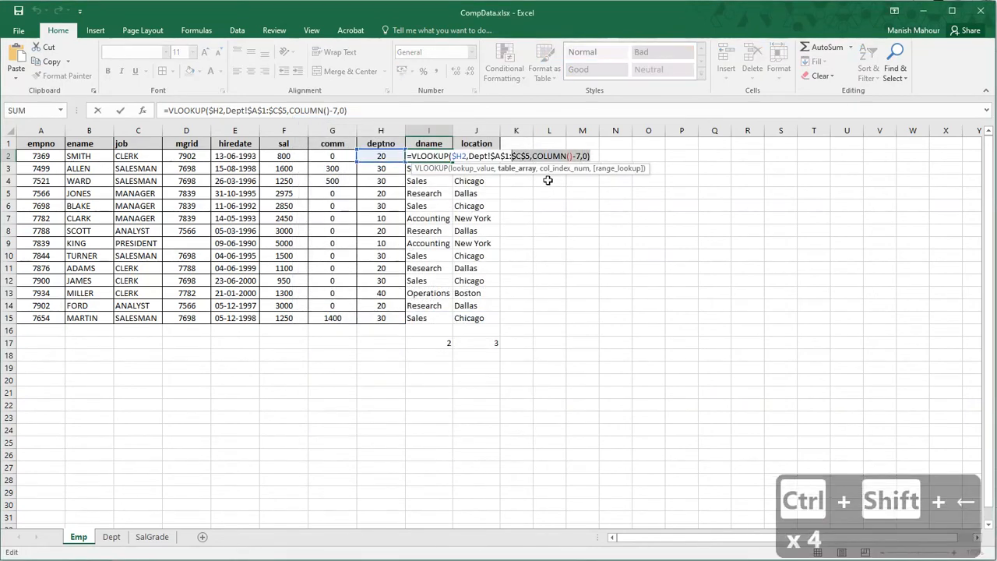
pyautogui.hotkey('ctrl', 'c')
pyautogui.press('Escape')
pyautogui.press('Right')
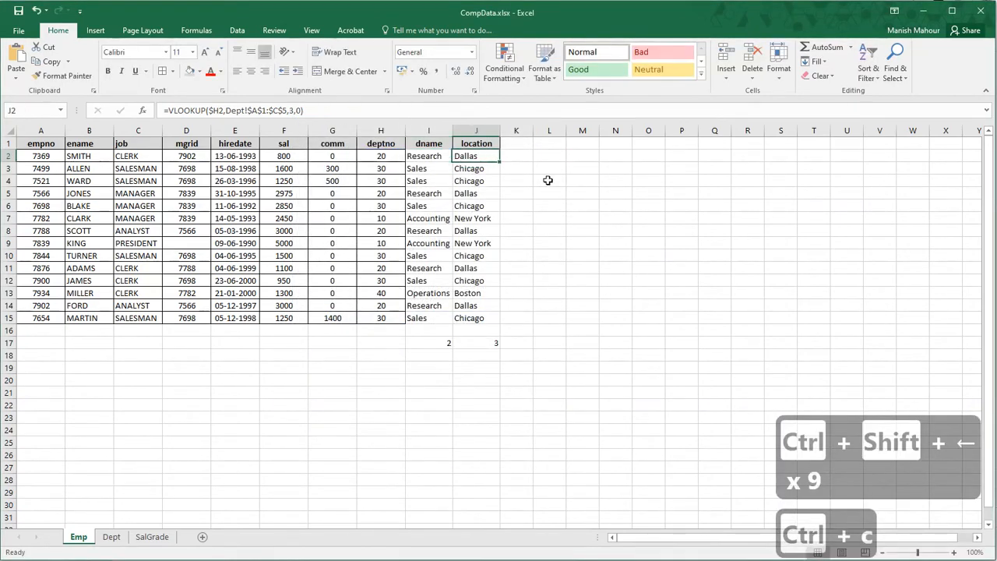
pyautogui.press('Right')
pyautogui.press('F2')
pyautogui.hotkey('ctrl', 'v')
# - Change the range_lookup argument of K2's VLOOKUP formula to 1 for an approximate match
pyautogui.press('Left')
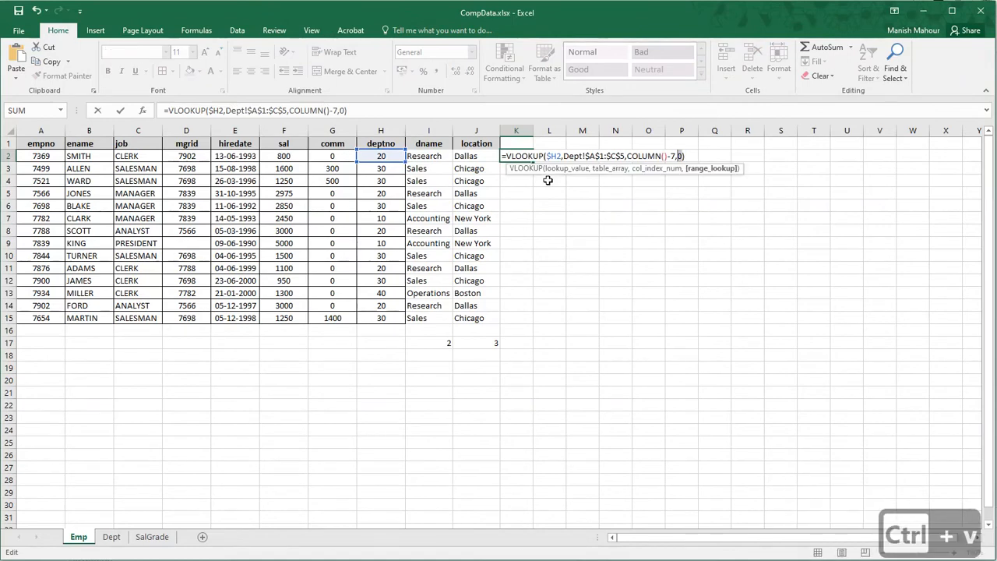
pyautogui.press('BackSpace')
pyautogui.write('1')
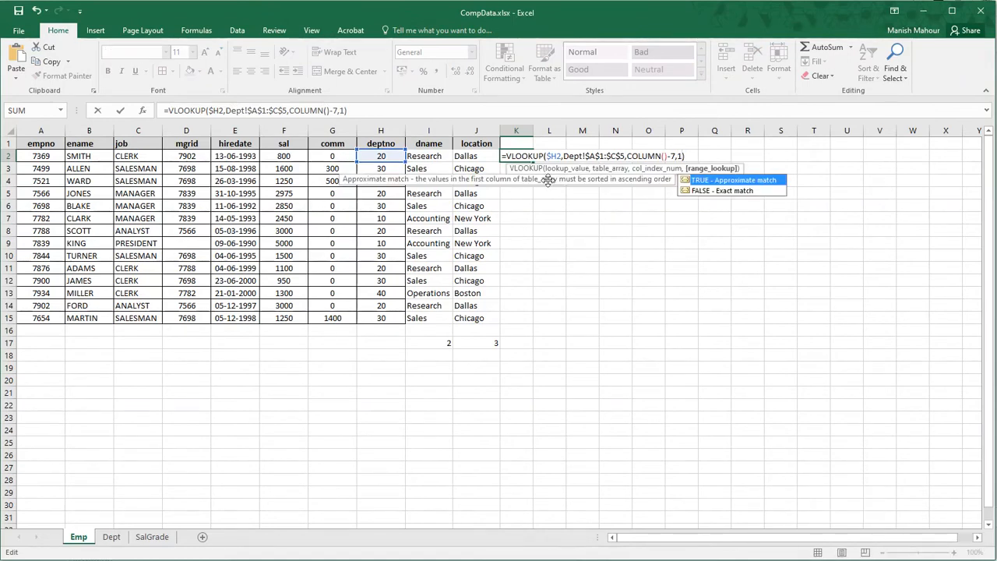
pyautogui.press('Return')
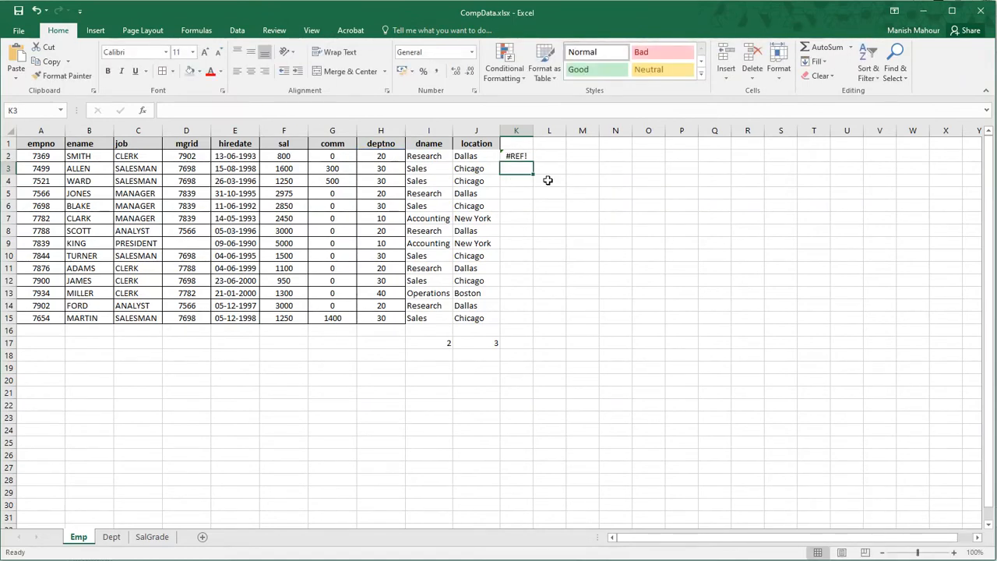
# - Replace COLUMN()-7 in K2's VLOOKUP formula with the fixed column index 2
pyautogui.press('Up')
pyautogui.press('F2')
pyautogui.press('Left')
pyautogui.press('Left')
pyautogui.press('Left')
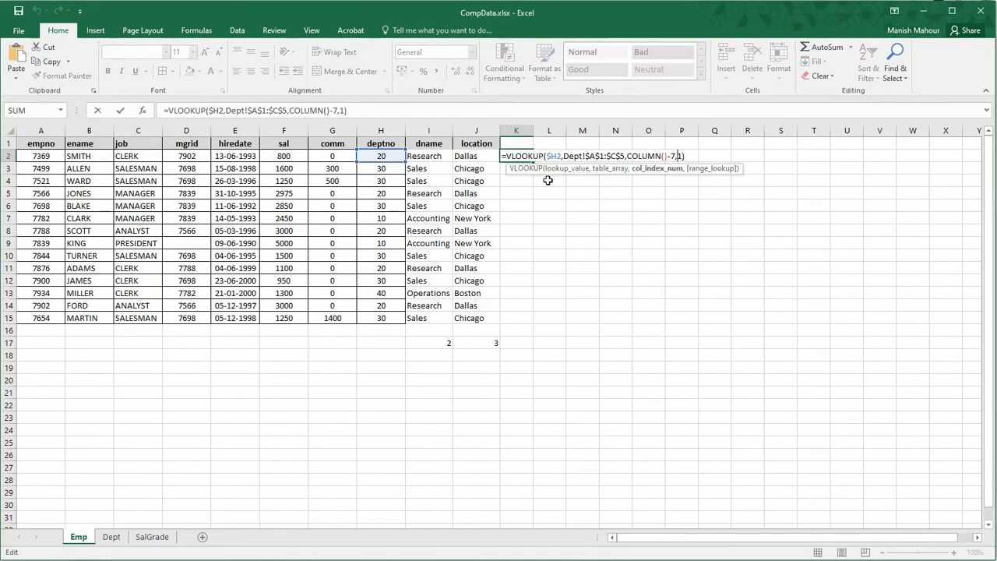
pyautogui.press('Left')
pyautogui.press('Left')
pyautogui.press('Left')
pyautogui.press('Left')
pyautogui.press('Left')
pyautogui.press('Left')
pyautogui.press('Left')
pyautogui.press('Left')
pyautogui.press('Left')
pyautogui.press('Left')
pyautogui.press('Left')
pyautogui.press('Left')
pyautogui.press('Left')
pyautogui.press('Left')
pyautogui.press('Left')
pyautogui.press('Left')
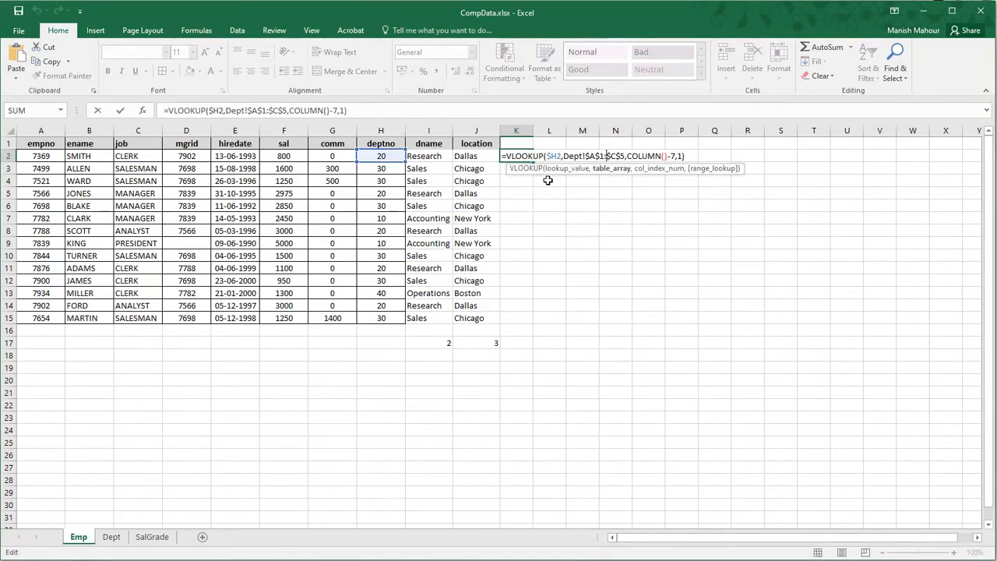
pyautogui.press('Right')
pyautogui.press('Right')
pyautogui.press('Right')
pyautogui.press('Right')
pyautogui.press('Right')
pyautogui.press('Right')
pyautogui.press('Right')
pyautogui.press('Right')
pyautogui.press('Right')
pyautogui.press('Right')
pyautogui.press('Right')
pyautogui.press('Right')
pyautogui.hotkey('shift', 'Left')
pyautogui.hotkey('shift', 'Left')
pyautogui.hotkey('shift', 'Left')
pyautogui.hotkey('shift', 'Left')
pyautogui.hotkey('shift', 'Left')
pyautogui.hotkey('shift', 'Left')
pyautogui.hotkey('shift', 'Left')
pyautogui.hotkey('shift', 'Left')
pyautogui.hotkey('shift', 'Left')
pyautogui.hotkey('shift', 'Left')
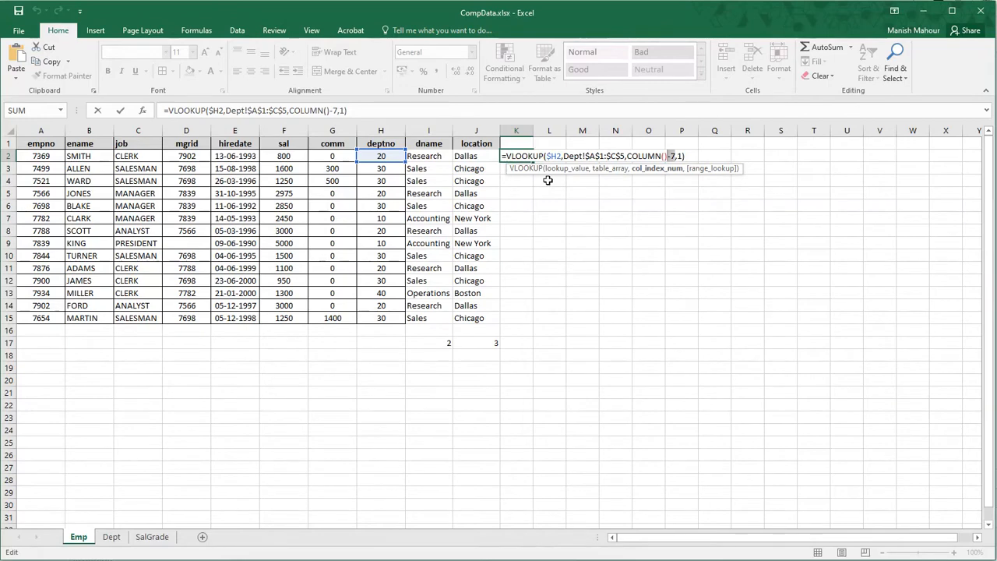
pyautogui.write('2')
pyautogui.press('Return')
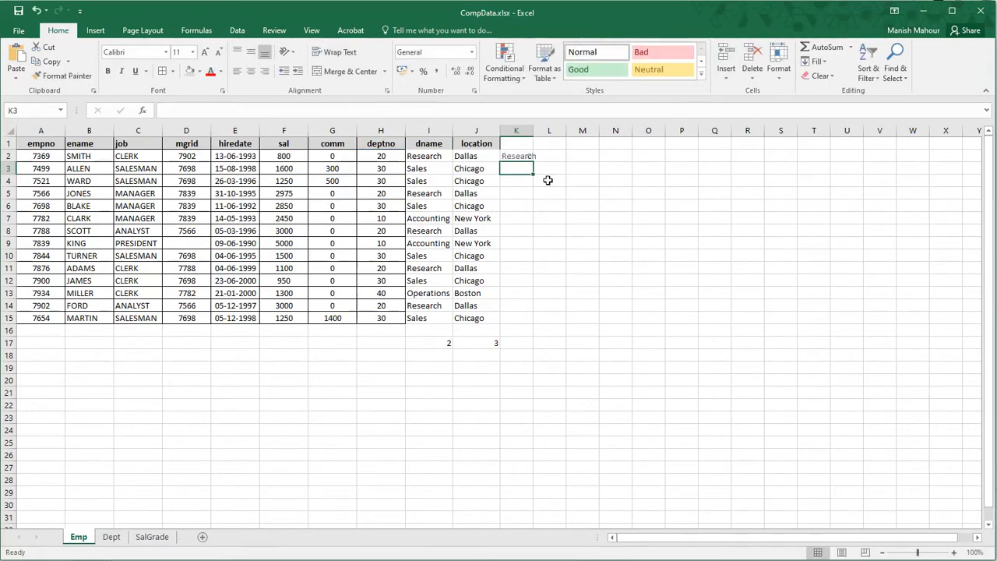
# - Fill K2's approximate-match VLOOKUP formula down through K15
pyautogui.press('Left')
pyautogui.hotkey('ctrl', 'Down')
pyautogui.press('Right')
pyautogui.hotkey('ctrl', 'shift', 'Up')
pyautogui.hotkey('ctrl', 'd')
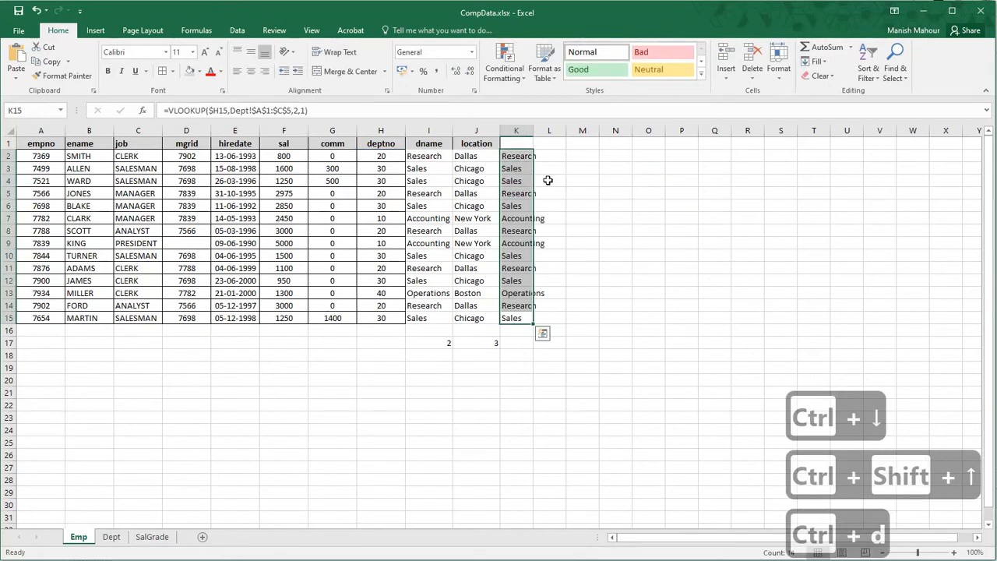
# - Enter the comparison formula =I2=K2 in L2 to check the exact-match result against the approximate-match result
pyautogui.hotkey('ctrl', 'Up')
pyautogui.hotkey('ctrl', 'Up')
pyautogui.press('Right')
pyautogui.press('Down')
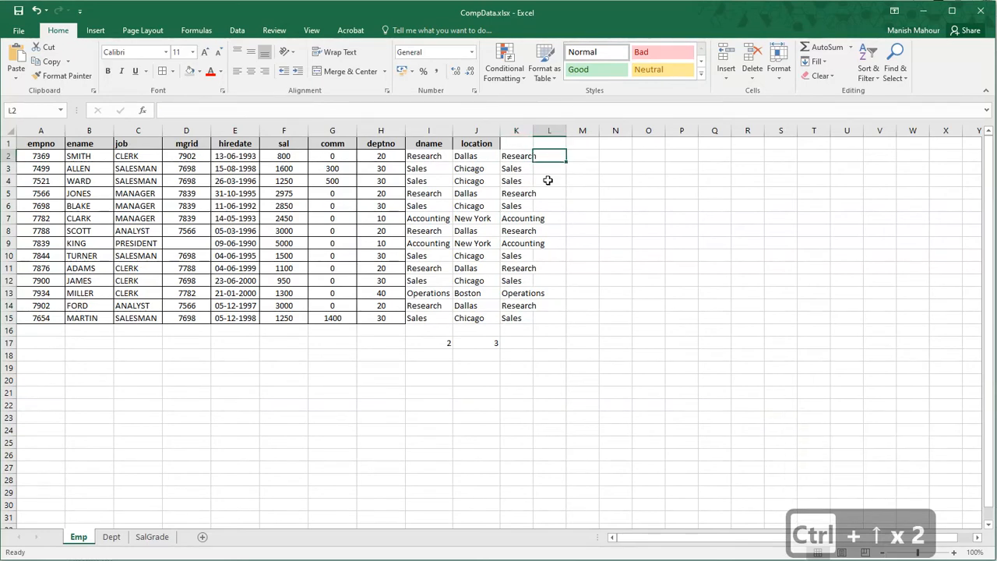
pyautogui.write('=')
pyautogui.press('Left')
pyautogui.press('Left')
pyautogui.press('Left')
pyautogui.write('=')
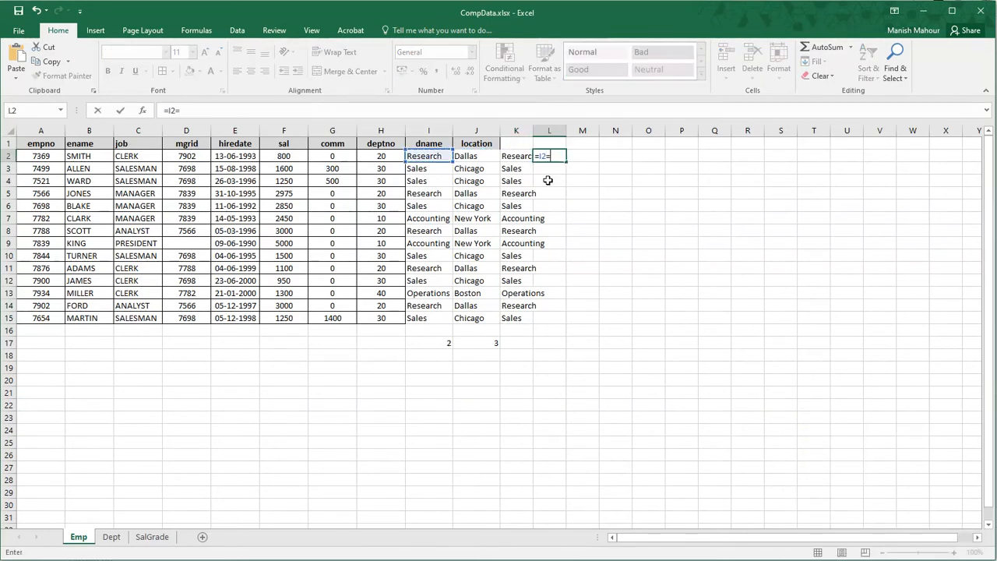
pyautogui.press('Left')
pyautogui.press('Return')
# - Fill L2's comparison formula down through L15 and autofit the width of column K
pyautogui.press('Left')
pyautogui.hotkey('ctrl', 'Down')
pyautogui.press('Right')
pyautogui.hotkey('ctrl', 'shift', 'Up')
pyautogui.hotkey('ctrl', 'd')
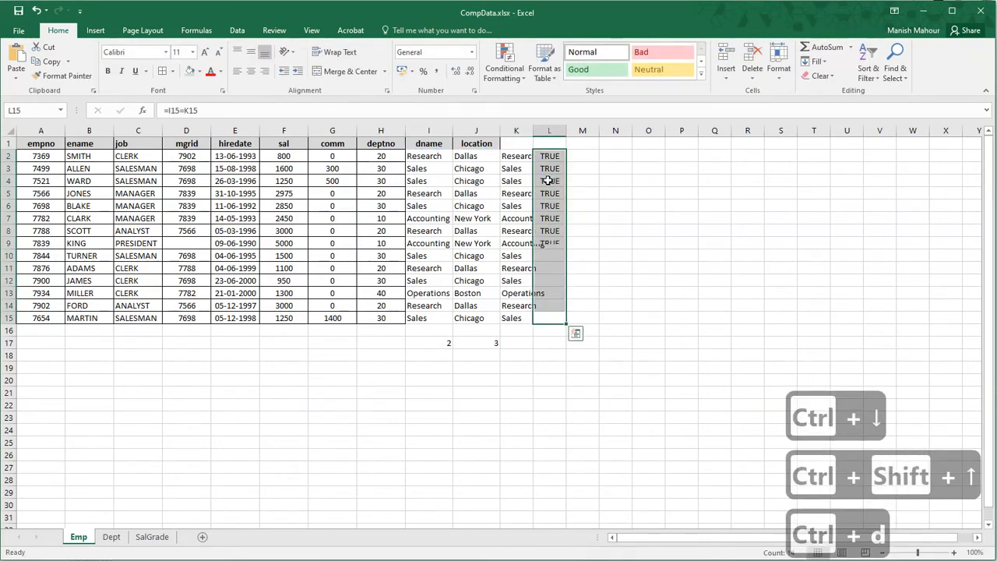
pyautogui.doubleClick(534, 127)
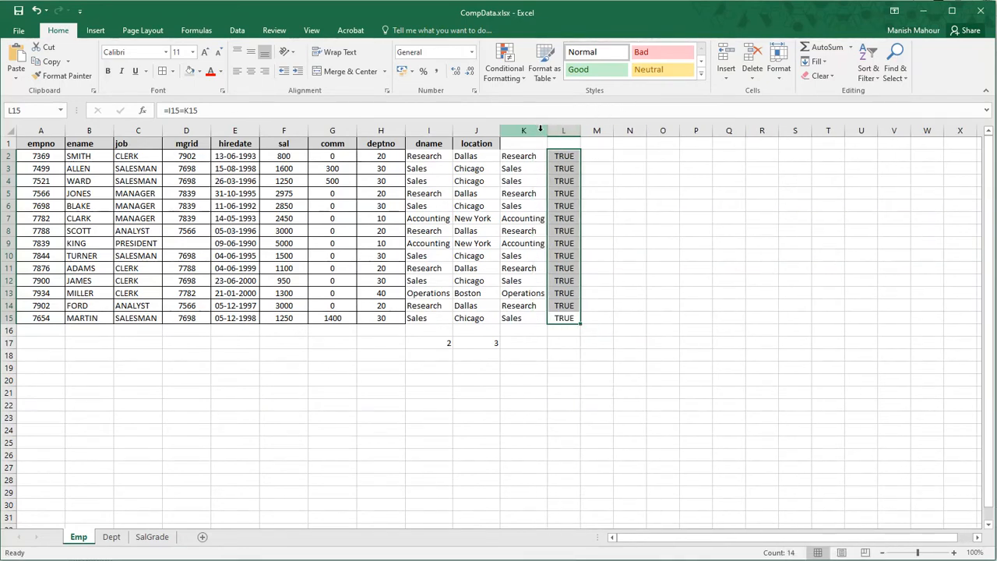
# - Compare the deptno values in Emp column H with the deptno column of the Dept sheet
pyautogui.press('Left')
pyautogui.hotkey('ctrl', 'Up')
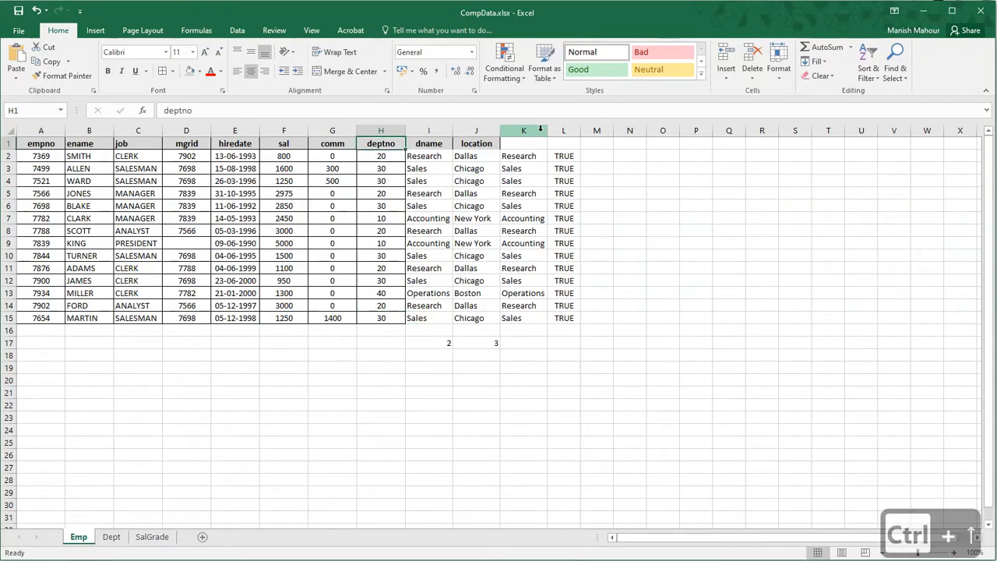
pyautogui.press('Down')
pyautogui.hotkey('ctrl', 'pagedown')
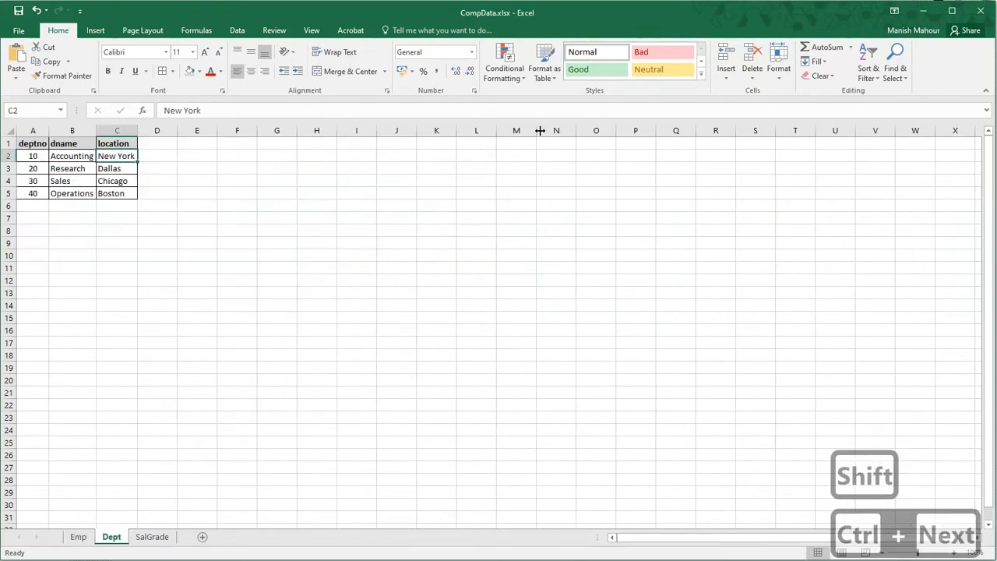
pyautogui.press('Left')
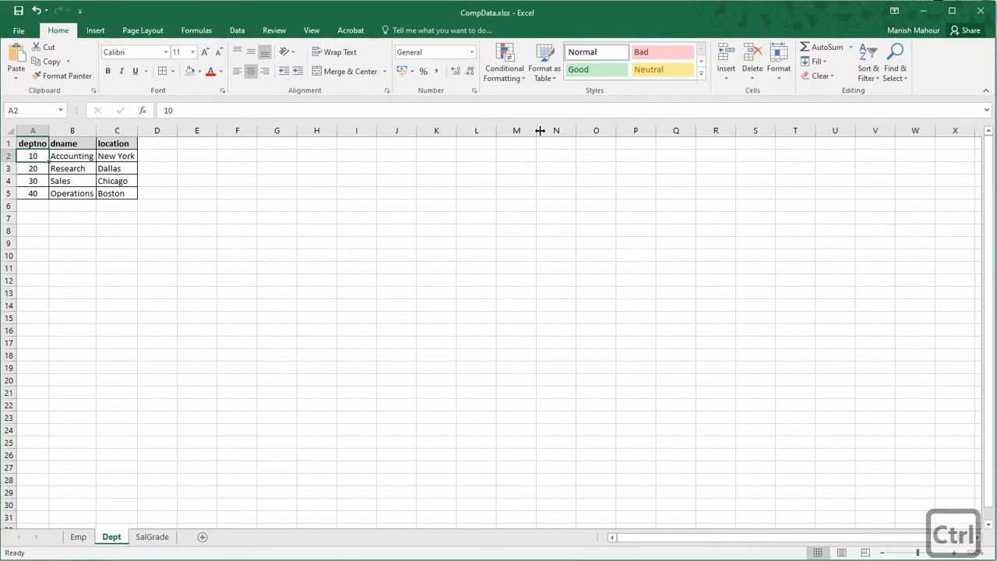
pyautogui.hotkey('ctrl', 'pageup')
pyautogui.press('Right')
pyautogui.press('Left')
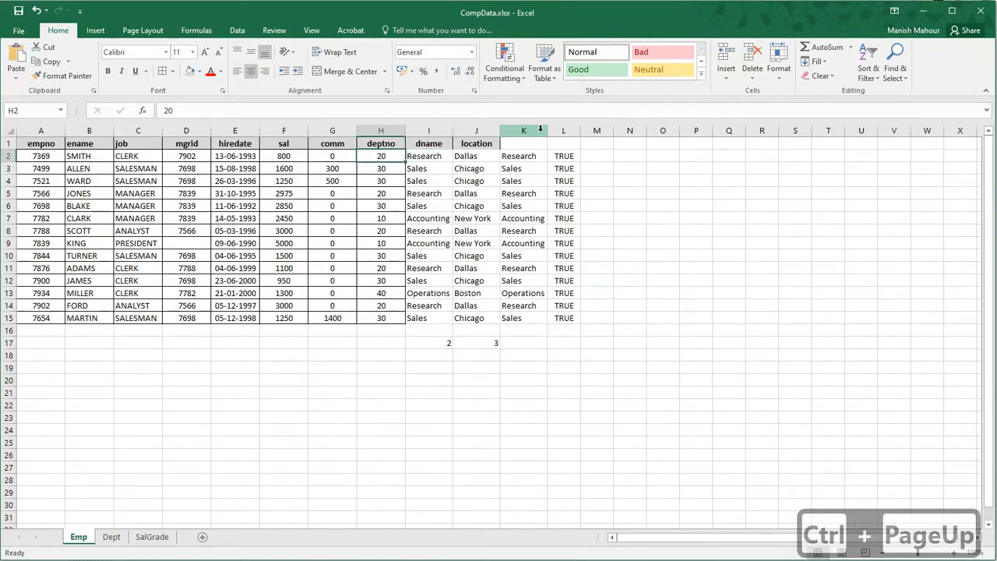
pyautogui.hotkey('ctrl', 'Down')
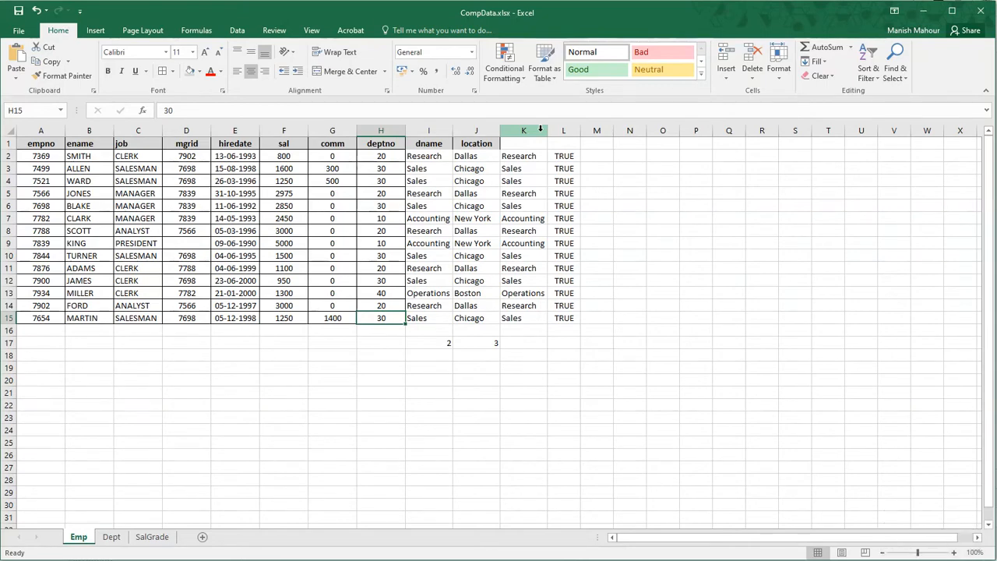
pyautogui.hotkey('ctrl', 'pagedown')
pyautogui.hotkey('ctrl', 'space')
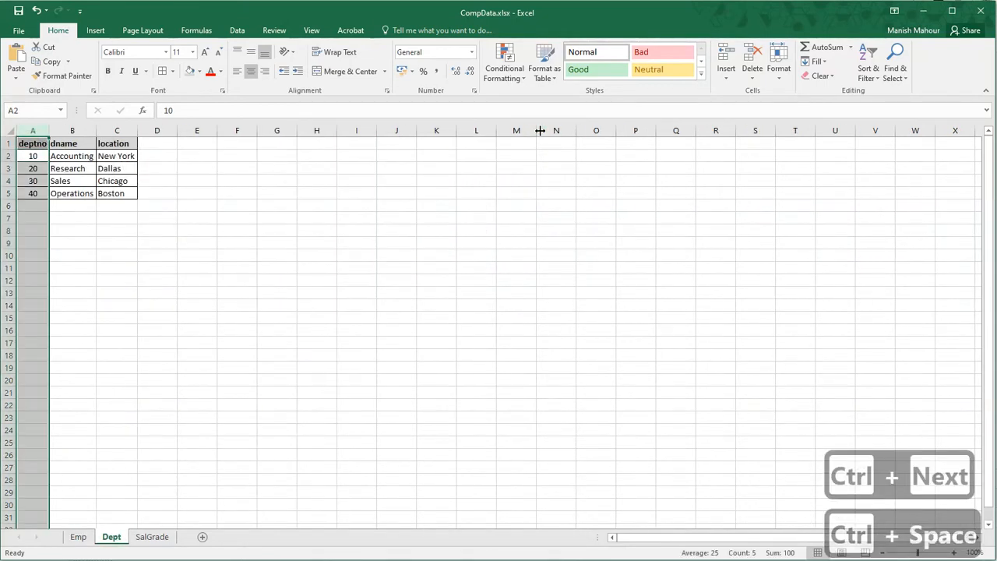
# - Set the deptno in H15 of the Emp sheet to 50
pyautogui.hotkey('ctrl', 'pageup')
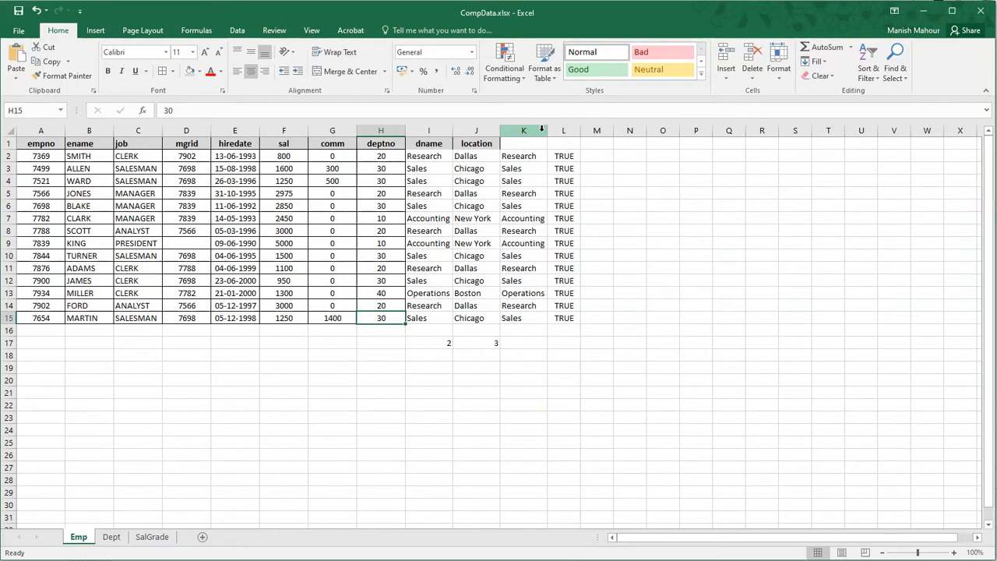
pyautogui.write('5')
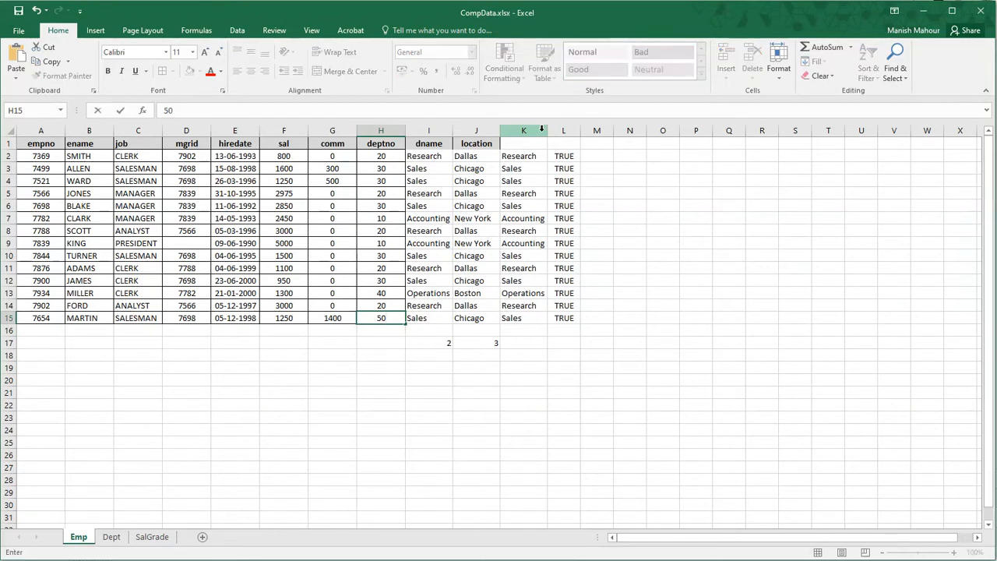
pyautogui.write('0')
pyautogui.press('Return')
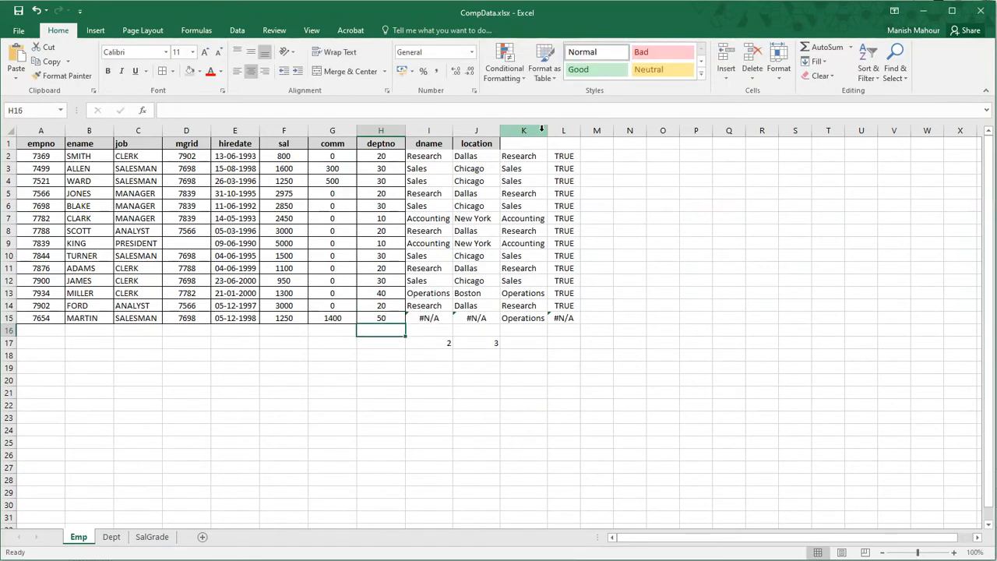
# - Examine how the exact-match formula in I15 and the approximate-match formula in K15 handle the deptno in H15
pyautogui.press('Up')
pyautogui.press('Right')
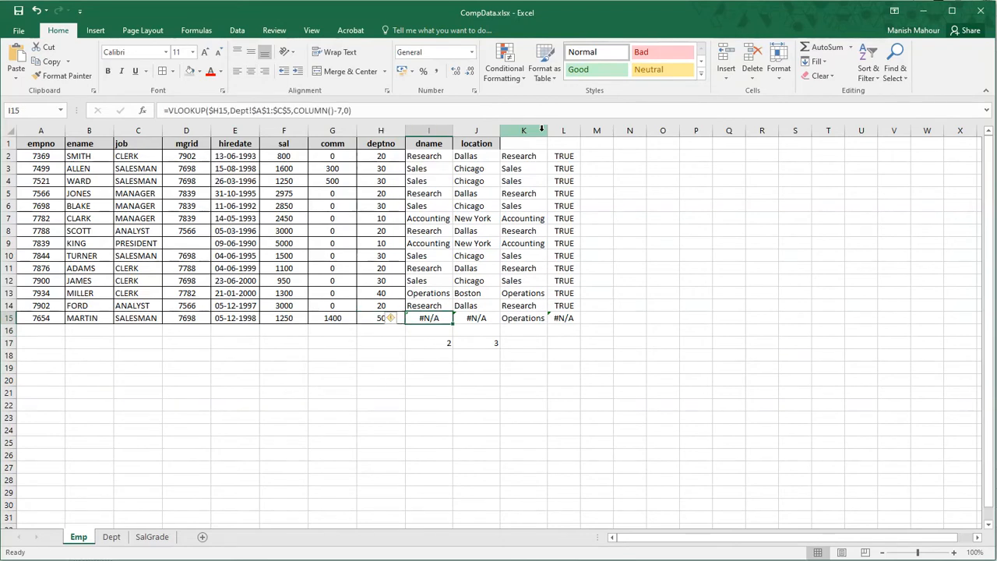
pyautogui.press('Left')
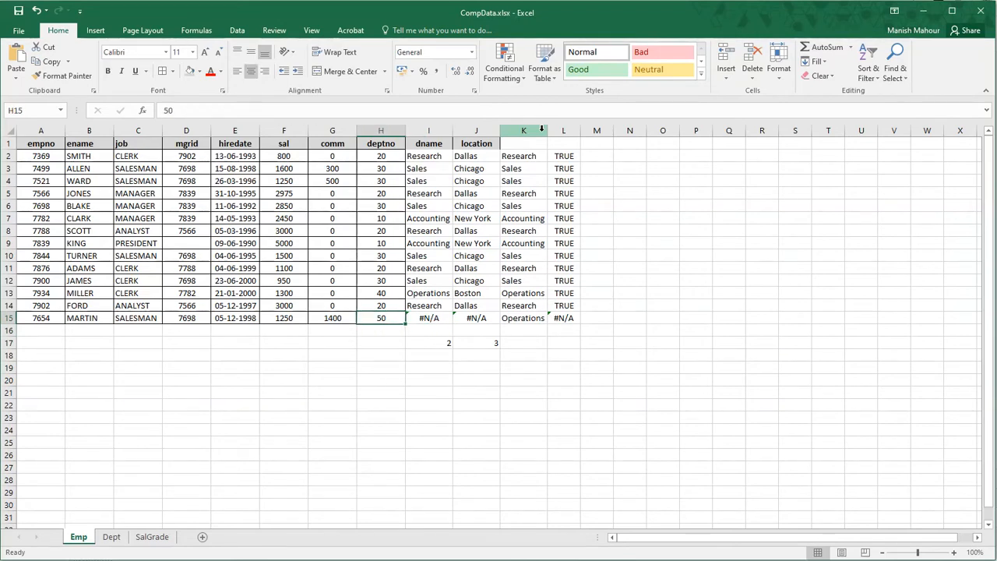
pyautogui.press('Right')
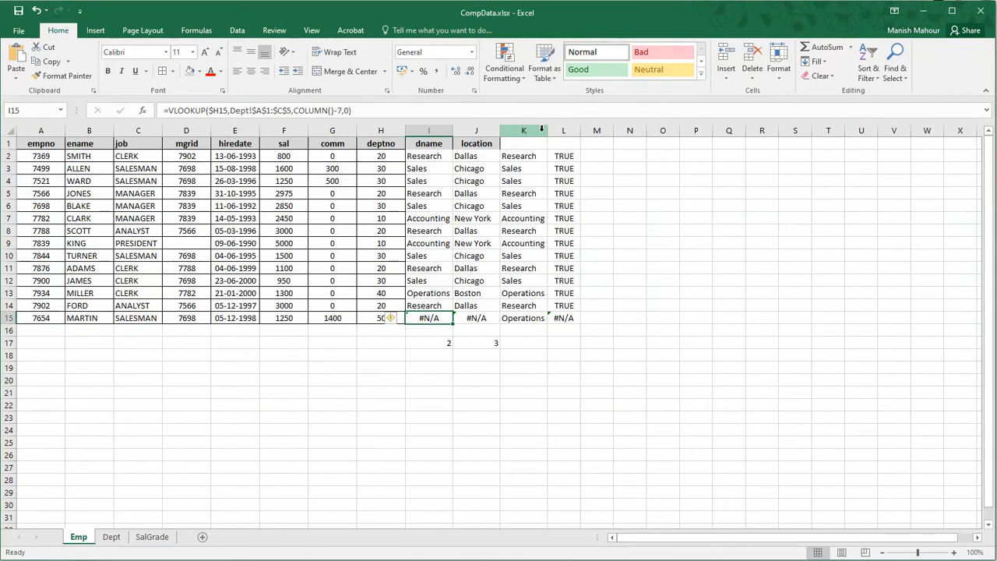
pyautogui.hotkey('ctrl', 'Up')
pyautogui.press('Down')
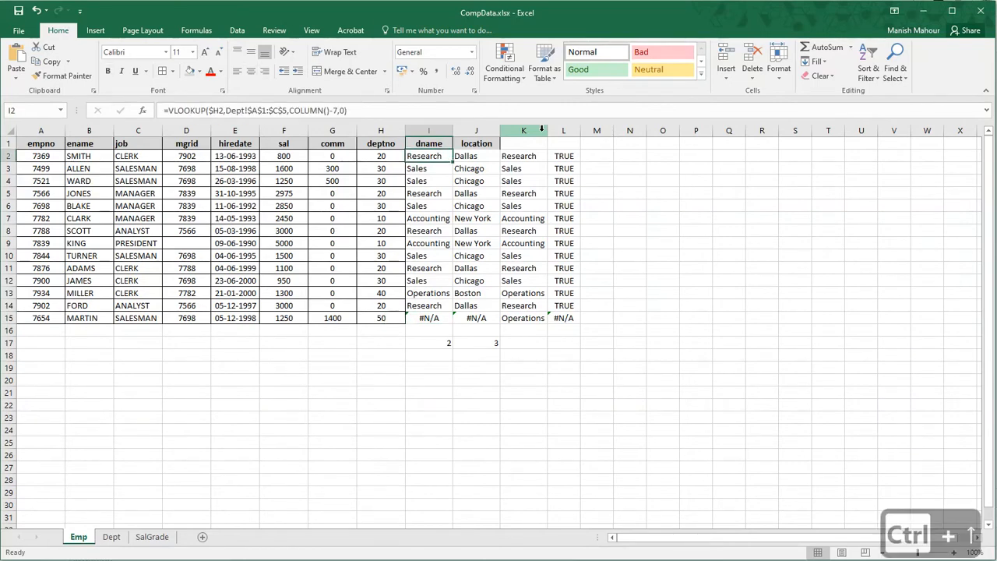
pyautogui.hotkey('ctrl', 'Down')
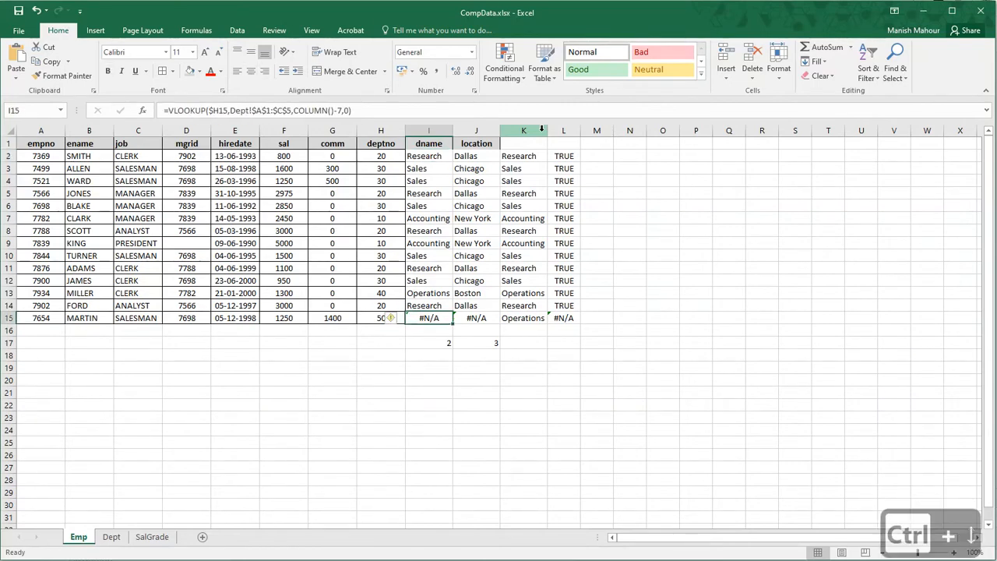
pyautogui.press('Right')
pyautogui.press('Right')
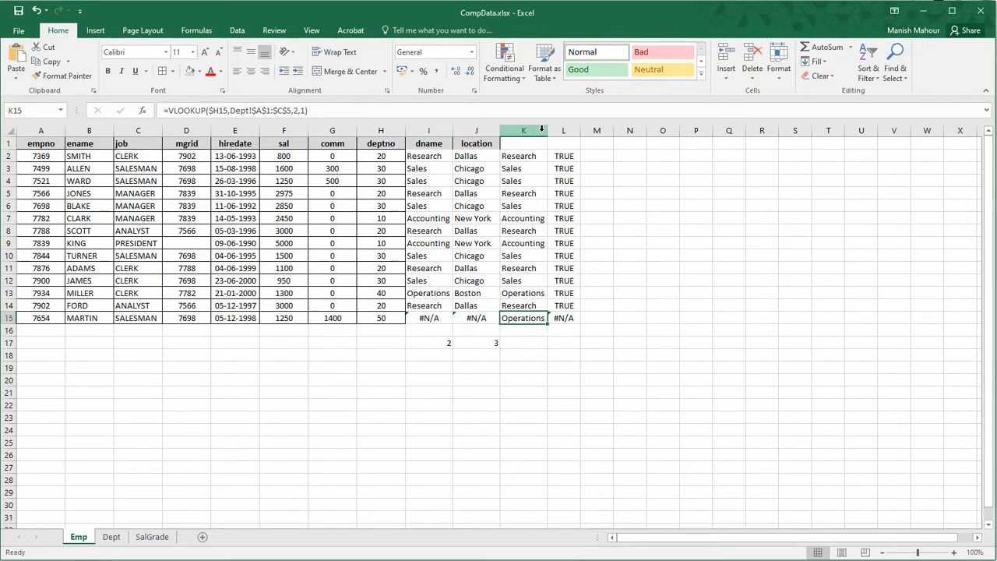
pyautogui.press('Left')
pyautogui.press('Left')
pyautogui.press('Left')
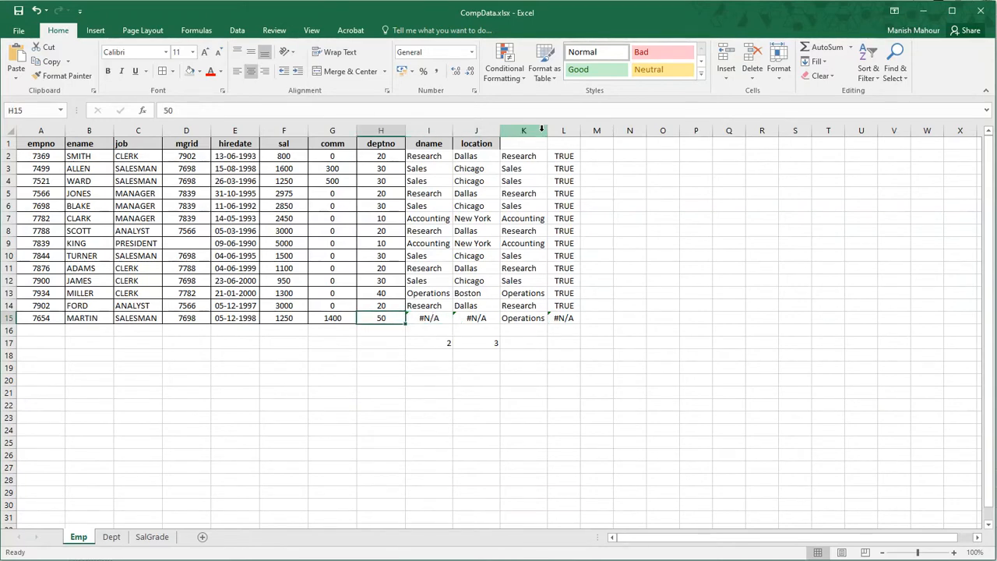
# - Compare the department lookup in row 13 with the exact and approximate lookups in row 15
pyautogui.press('Up')
pyautogui.press('Up')
pyautogui.press('Right')
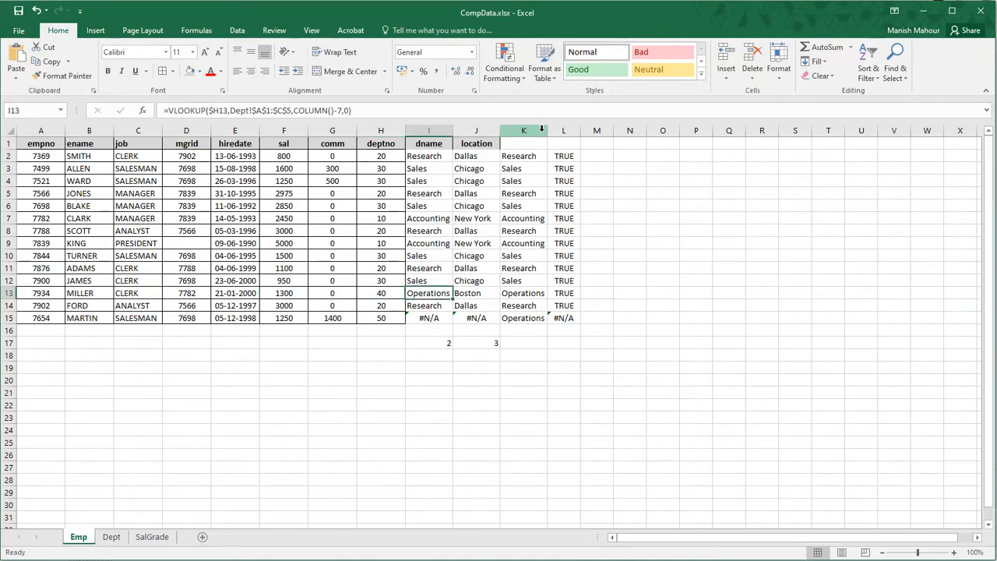
pyautogui.press('Down')
pyautogui.press('Down')
pyautogui.press('Right')
pyautogui.press('Right')
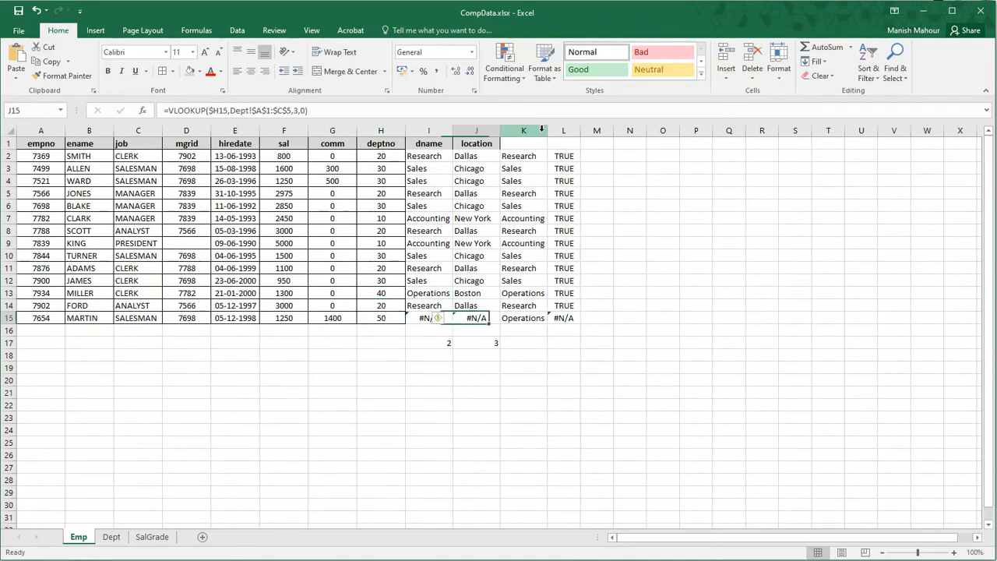
pyautogui.press('Left')
pyautogui.press('Left')
pyautogui.press('Left')
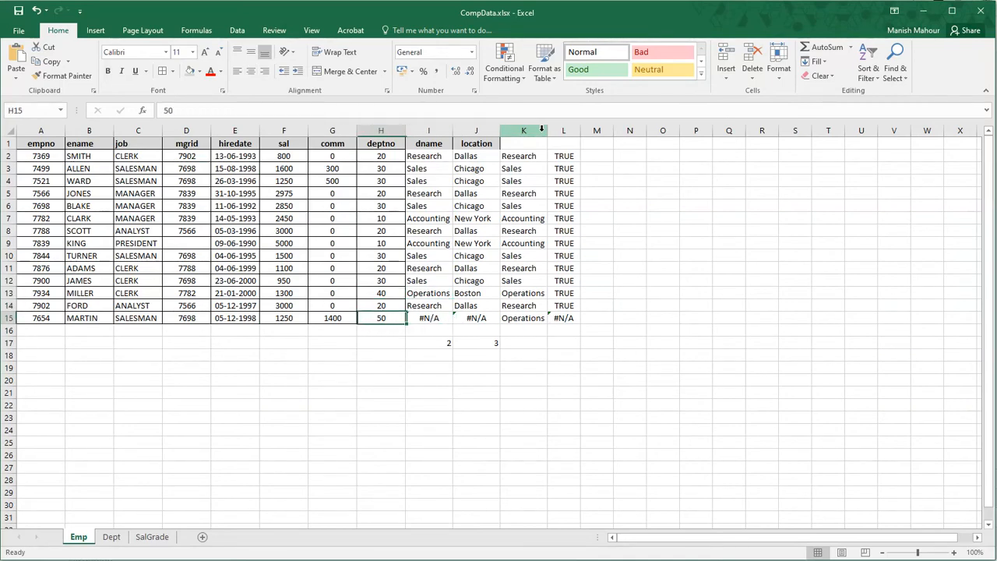
pyautogui.press('Right')
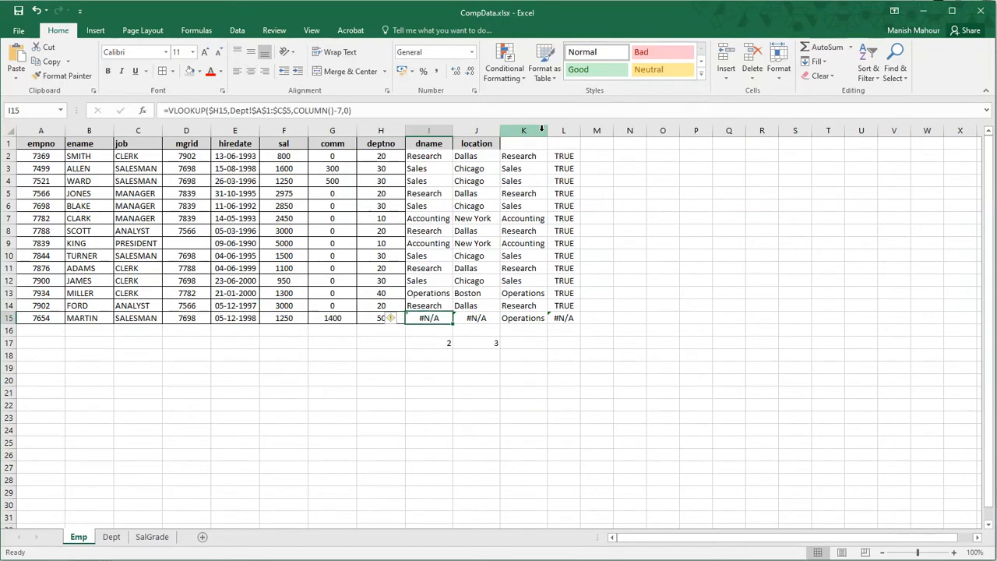
# - Examine the range_lookup argument in the dname VLOOKUP formulas in I15 and I2 of the Emp sheet
pyautogui.press('F2')
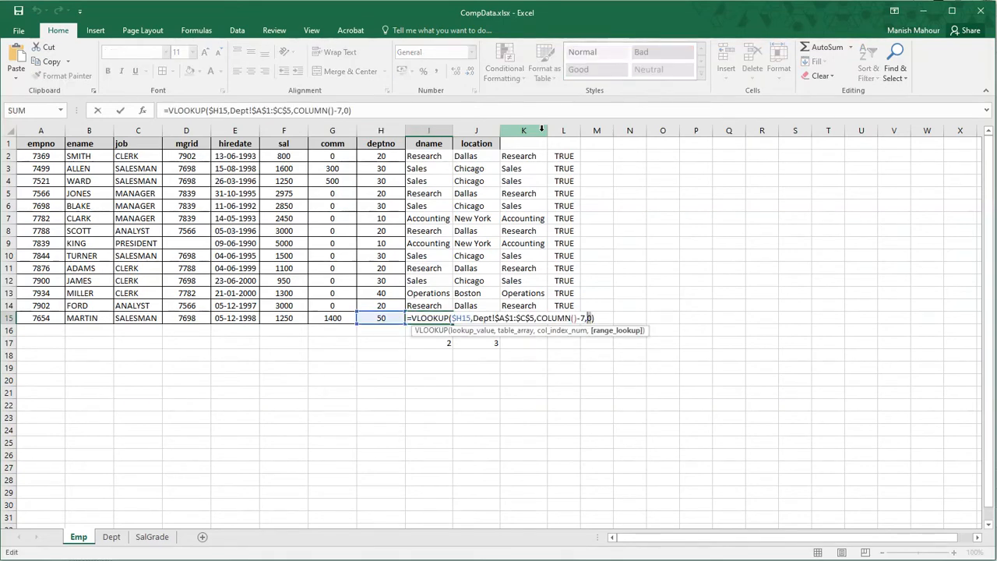
pyautogui.hotkey('ctrl', 'Return')
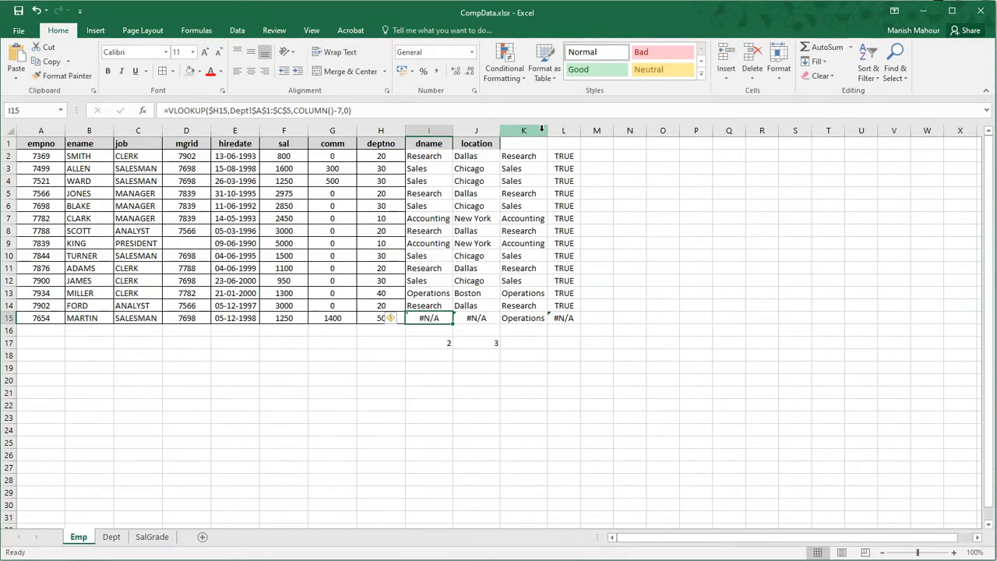
pyautogui.press('F2')
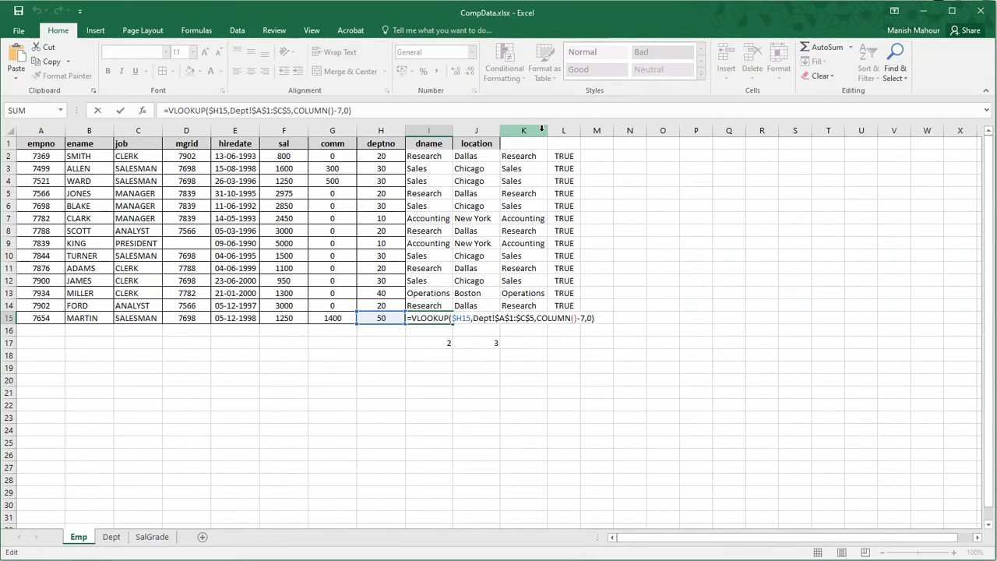
pyautogui.press('Escape')
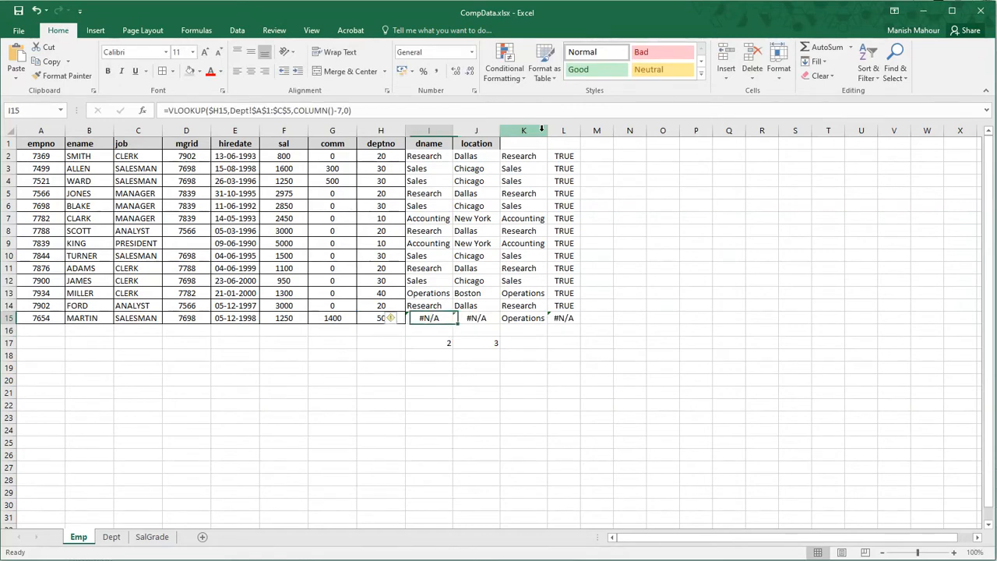
pyautogui.hotkey('ctrl', 'Up')
pyautogui.press('Down')
pyautogui.press('F2')
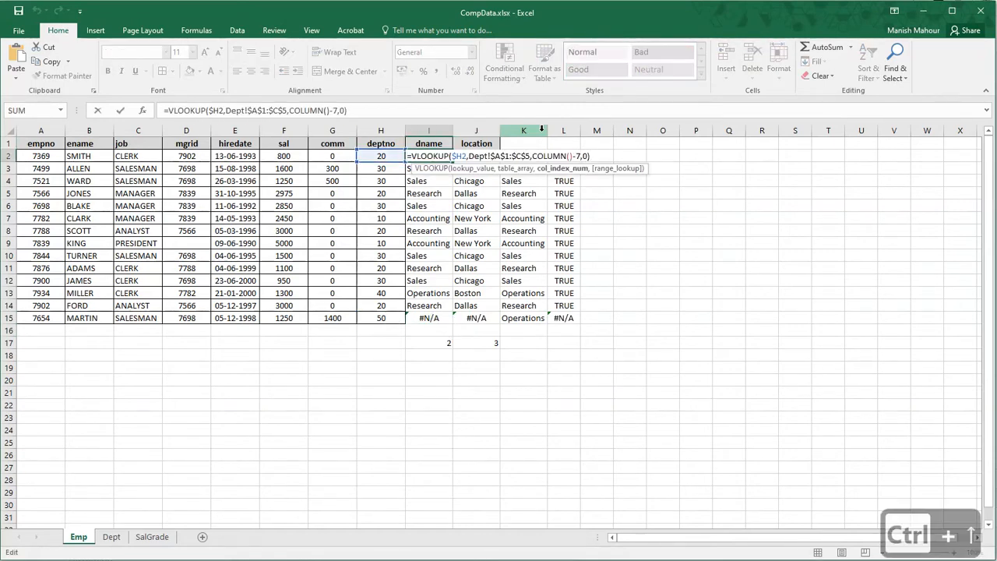
pyautogui.press('Right')
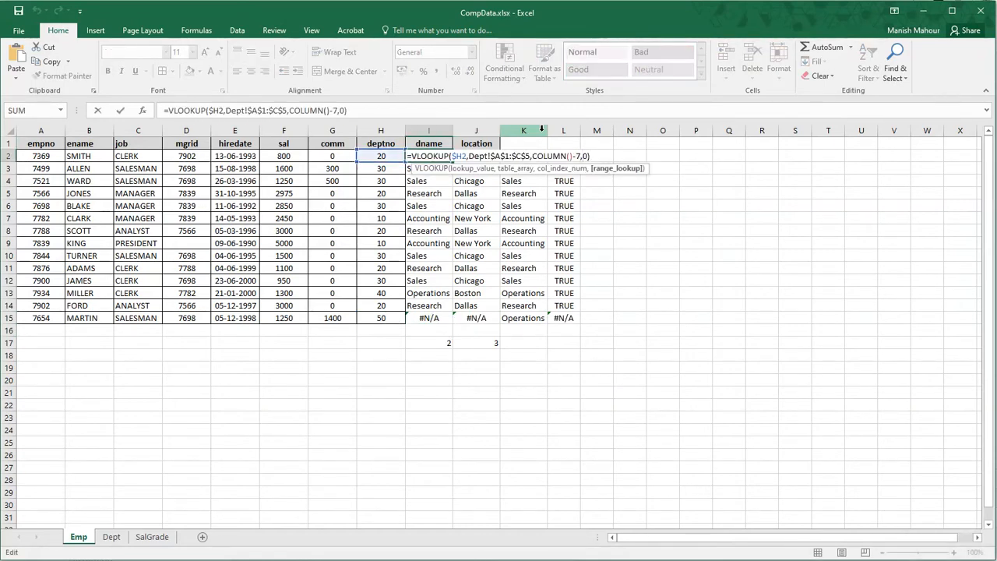
pyautogui.press('Return')
# - Set the deptno in H15 of the Emp sheet to 30
pyautogui.press('Left')
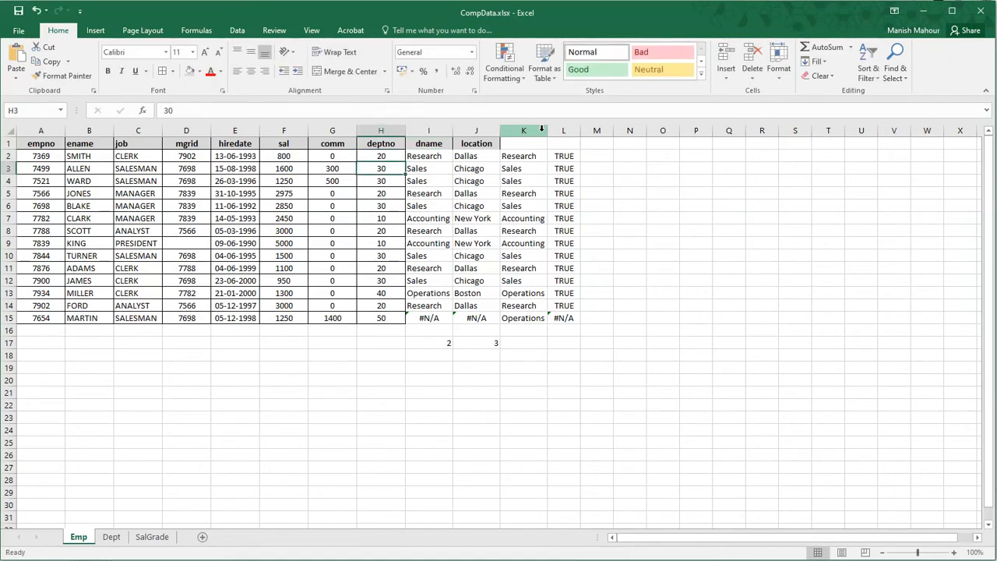
pyautogui.hotkey('ctrl', 'Down')
pyautogui.write('30')
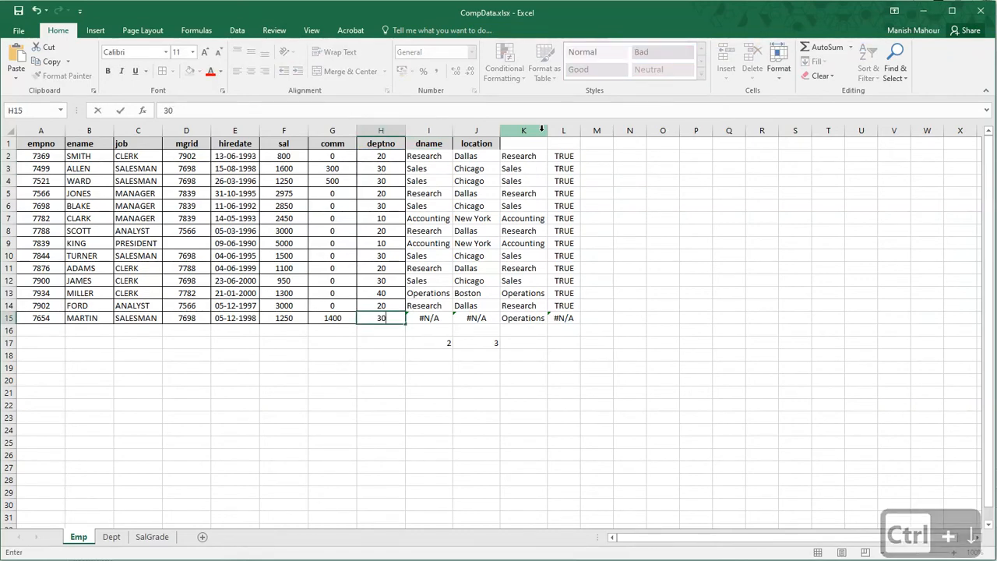
pyautogui.press('Tab')
# - Delete columns K and L, which hold the approximate-match lookups and their comparison results
pyautogui.press('Right')
pyautogui.press('Right')
pyautogui.hotkey('shift', 'Right')
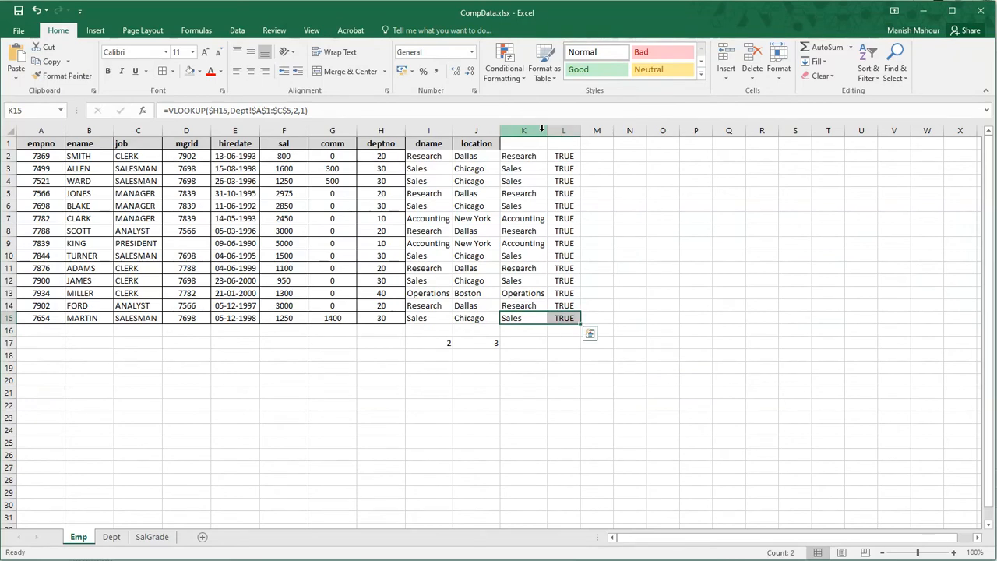
pyautogui.hotkey('ctrl', 'space')
pyautogui.hotkey('ctrl', '-')
# - Apply cell borders to the dname and location values down to row 15 of the Emp sheet
pyautogui.press('Left')
pyautogui.hotkey('shift', 'Left')
pyautogui.hotkey('shift', 'Left')
pyautogui.hotkey('ctrl', 'shift', 'Up')
pyautogui.hotkey('ctrl', 'shift', 'Up')
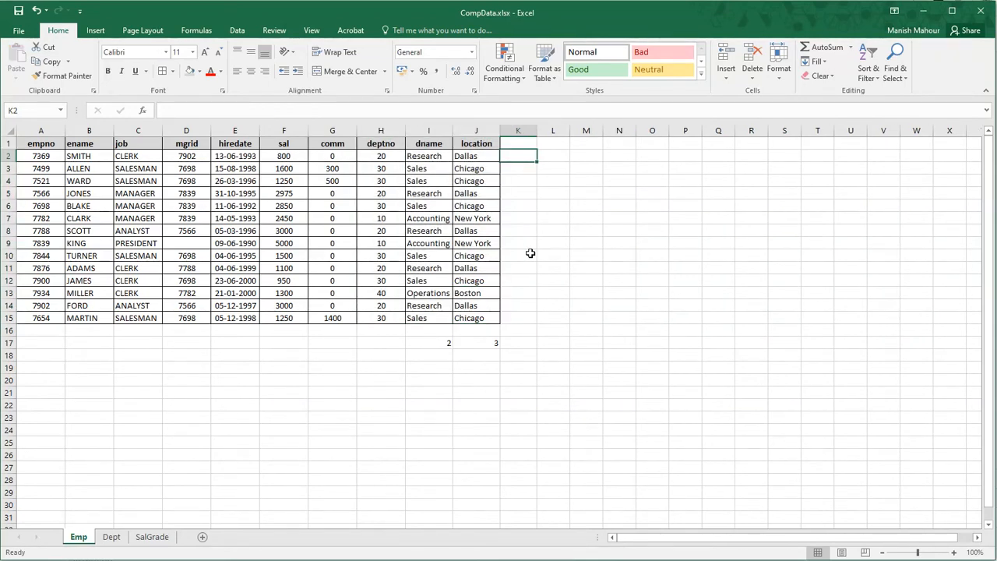
# - Add the column header Grade in K1, beside the location header of the Emp sheet
pyautogui.press('Up')
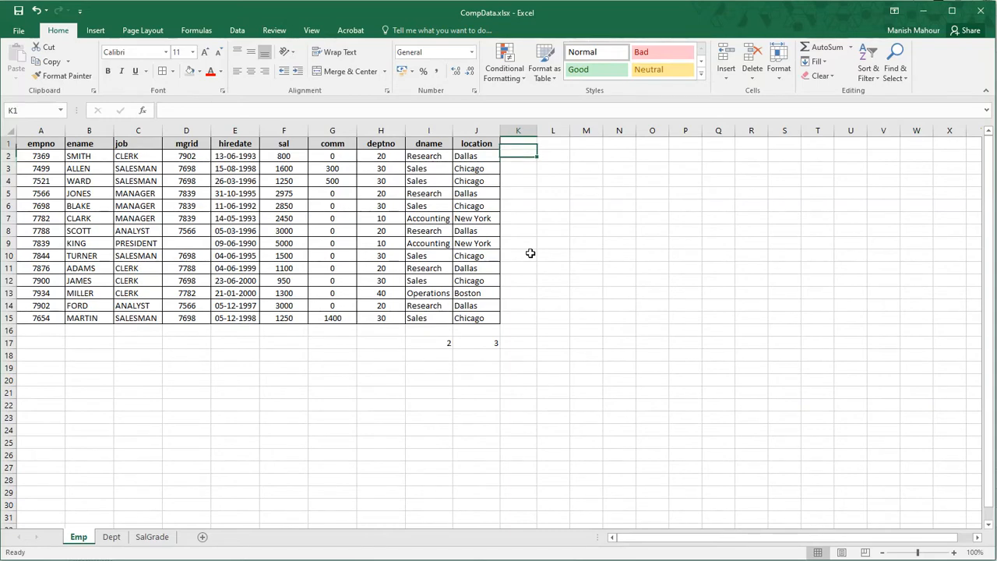
pyautogui.press('Left')
pyautogui.press('Left')
pyautogui.press('Left')
pyautogui.press('Left')
pyautogui.press('Left')
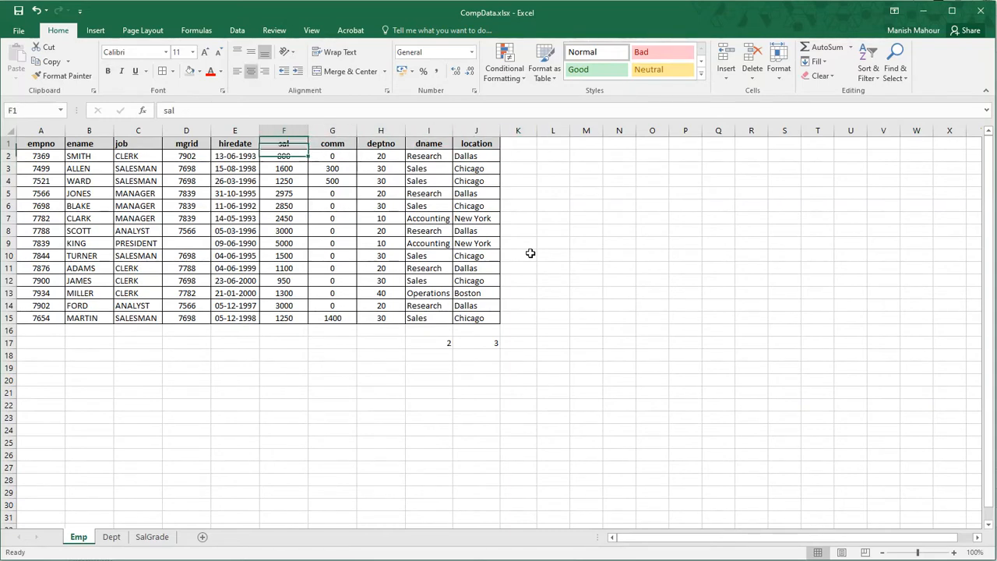
pyautogui.press('Right')
pyautogui.press('Right')
pyautogui.press('Right')
pyautogui.press('Right')
pyautogui.press('Right')
pyautogui.write('Grade')
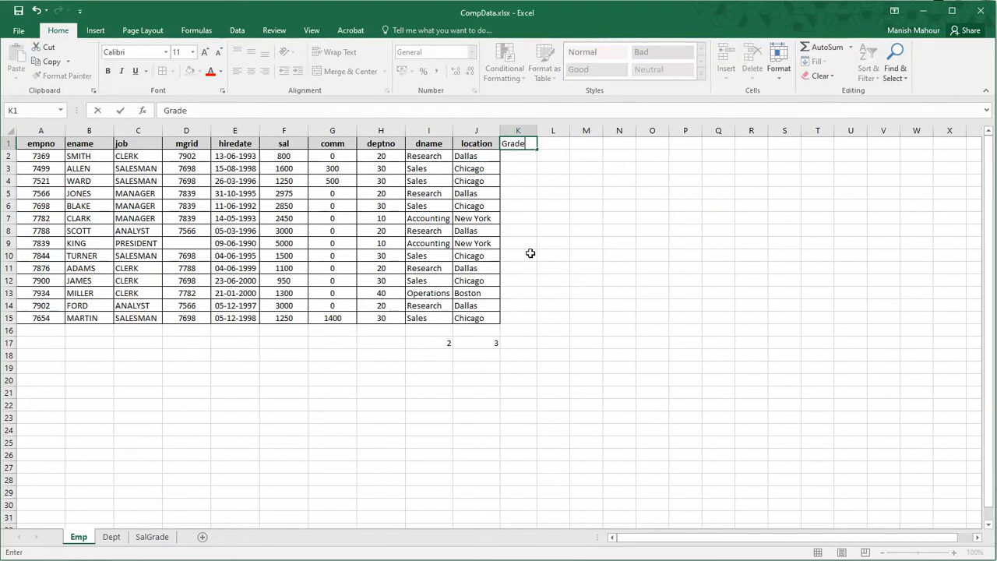
pyautogui.press('Return')
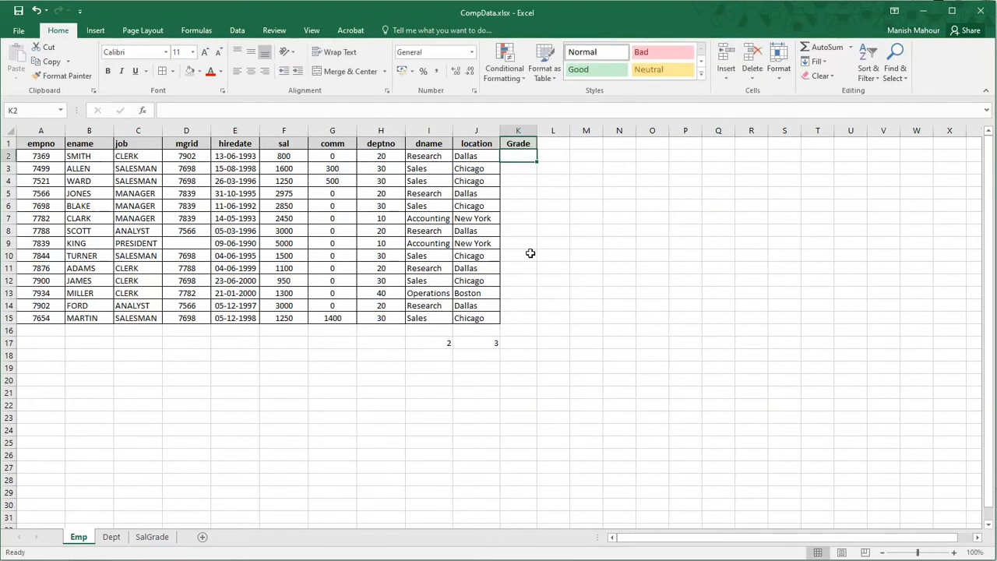
# - Review the grade, losal and hisal columns of the SalGrade sheet
pyautogui.hotkey('ctrl', 'pagedown')
pyautogui.hotkey('ctrl', 'pagedown')
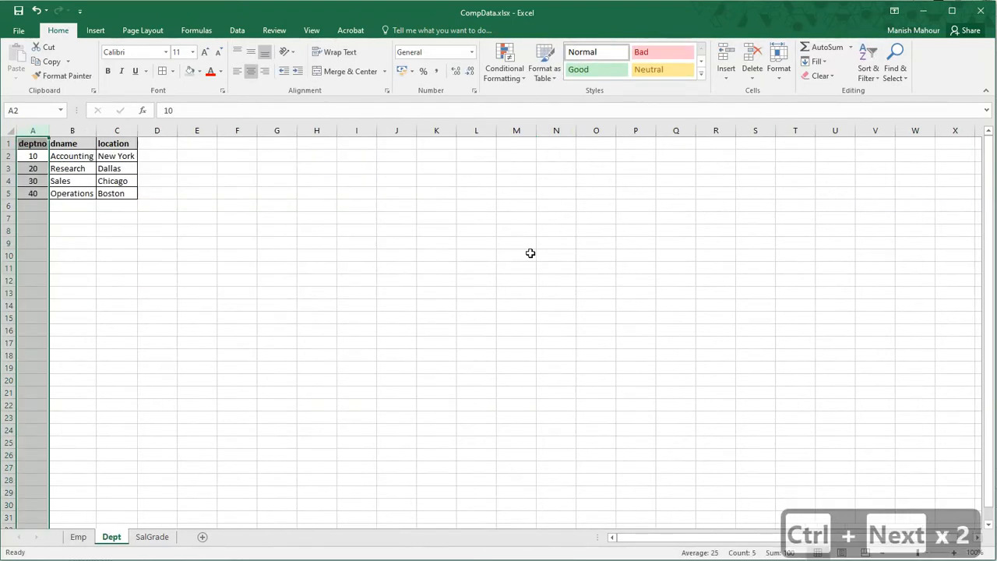
pyautogui.press('Right')
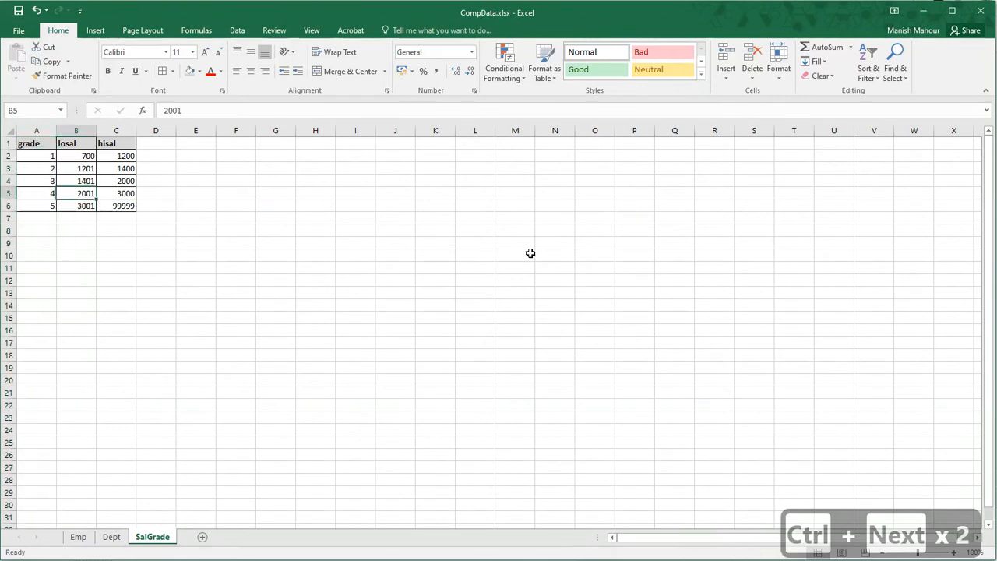
pyautogui.press('Up')
pyautogui.press('Up')
pyautogui.press('Up')
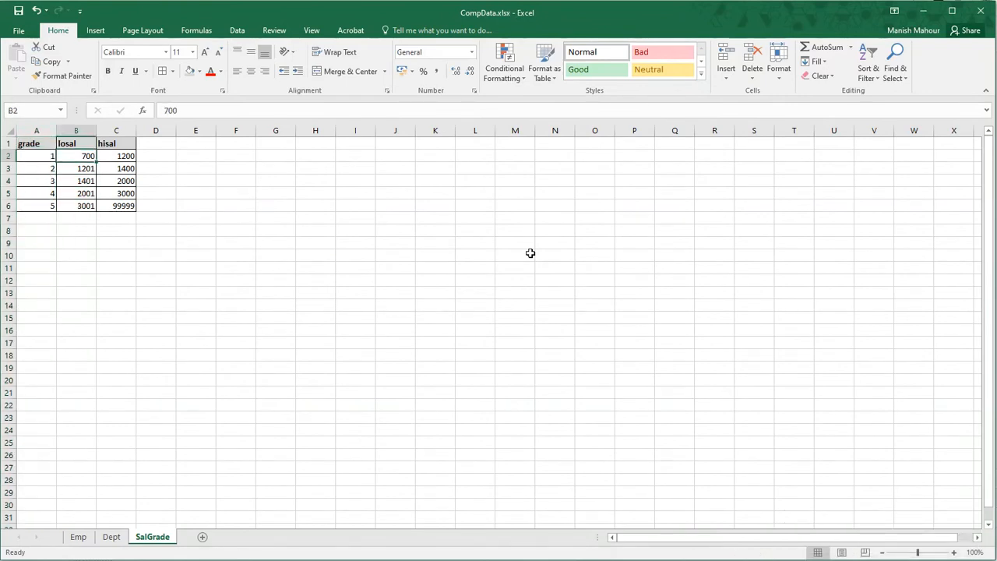
pyautogui.press('Left')
pyautogui.press('Up')
pyautogui.press('Down')
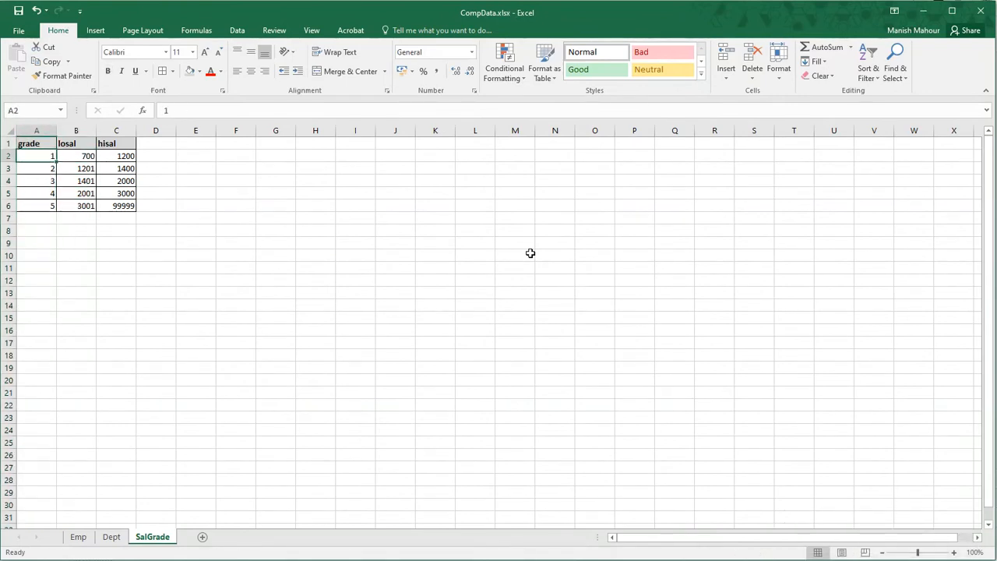
pyautogui.press('Right')
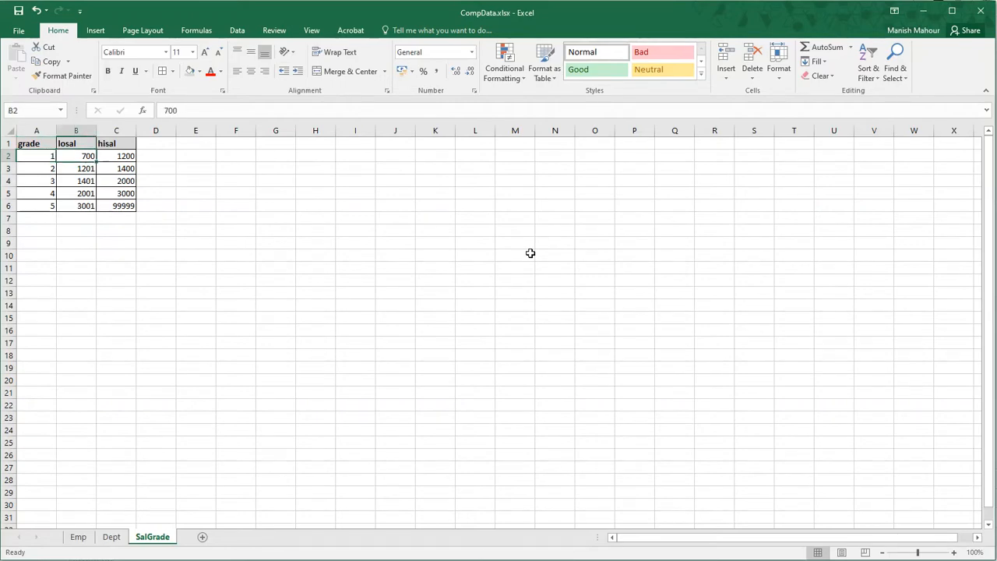
pyautogui.press('Right')
pyautogui.press('Left')
pyautogui.press('Left')
# - Examine the salary range of each grade in A2:C6 of the SalGrade sheet, ending with the grade 3 row
pyautogui.hotkey('shift', 'Down')
pyautogui.hotkey('shift', 'Down')
pyautogui.hotkey('shift', 'Down')
pyautogui.hotkey('shift', 'Down')
pyautogui.hotkey('shift', 'Right')
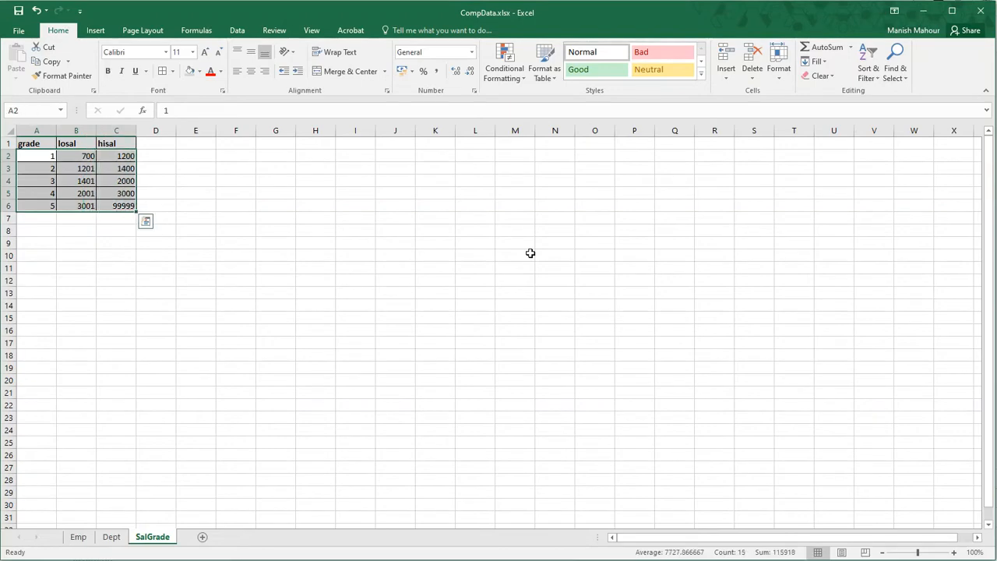
pyautogui.press('Up')
pyautogui.press('Down')
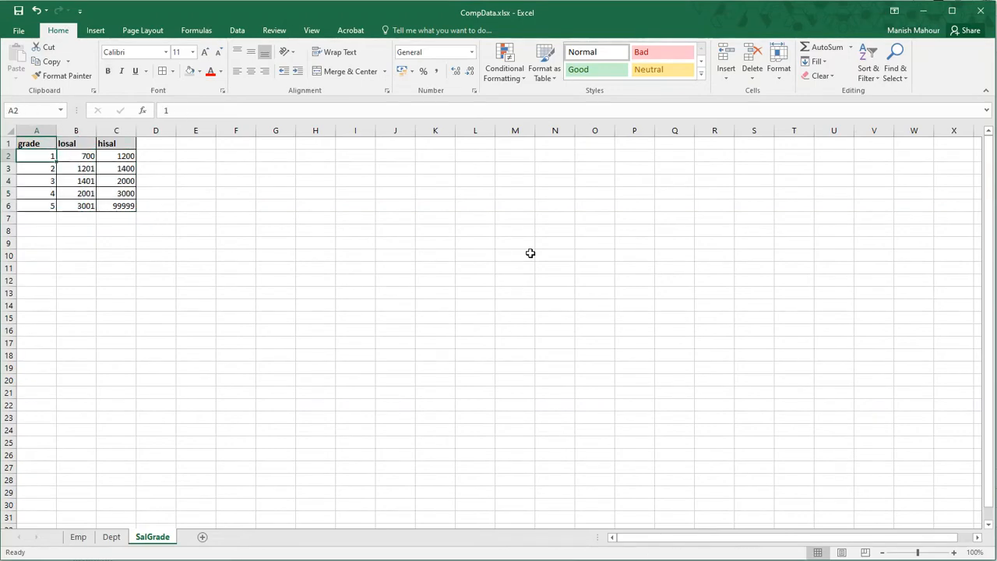
pyautogui.press('Down')
pyautogui.press('Down')
pyautogui.press('Right')
pyautogui.press('Right')
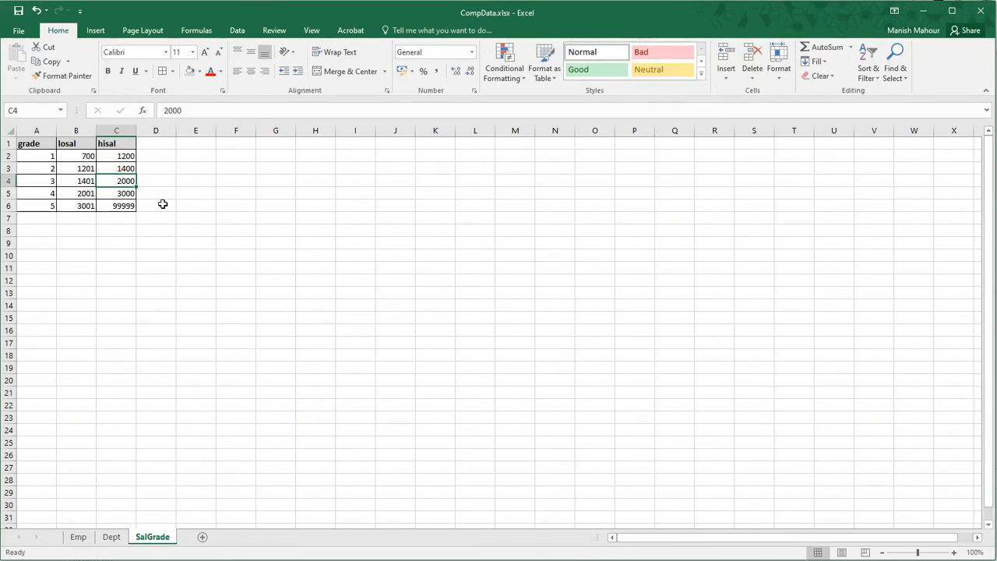
# - Compare the sal values in Emp column F with the losal column of the SalGrade sheet
pyautogui.hotkey('ctrl', 'pageup')
pyautogui.hotkey('ctrl', 'pageup')
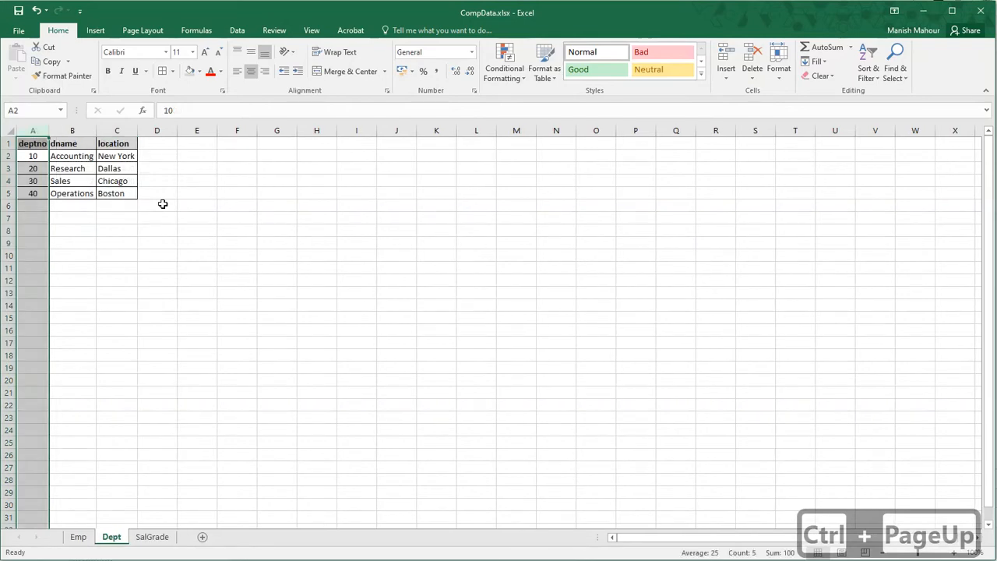
pyautogui.press('Left')
pyautogui.press('Left')
pyautogui.press('Left')
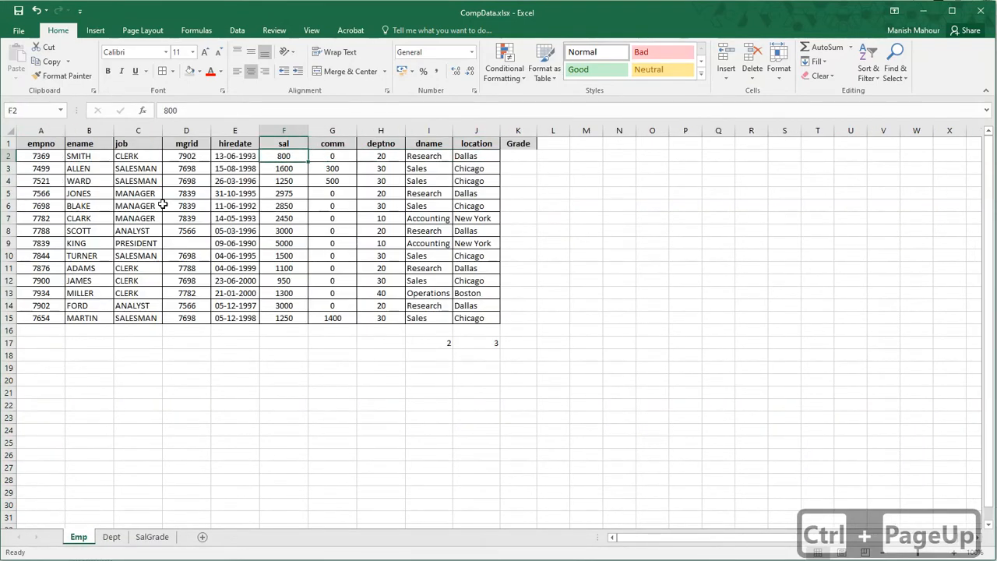
pyautogui.press('Down')
pyautogui.hotkey('ctrl', 'pagedown')
pyautogui.hotkey('ctrl', 'pagedown')
pyautogui.press('Left')
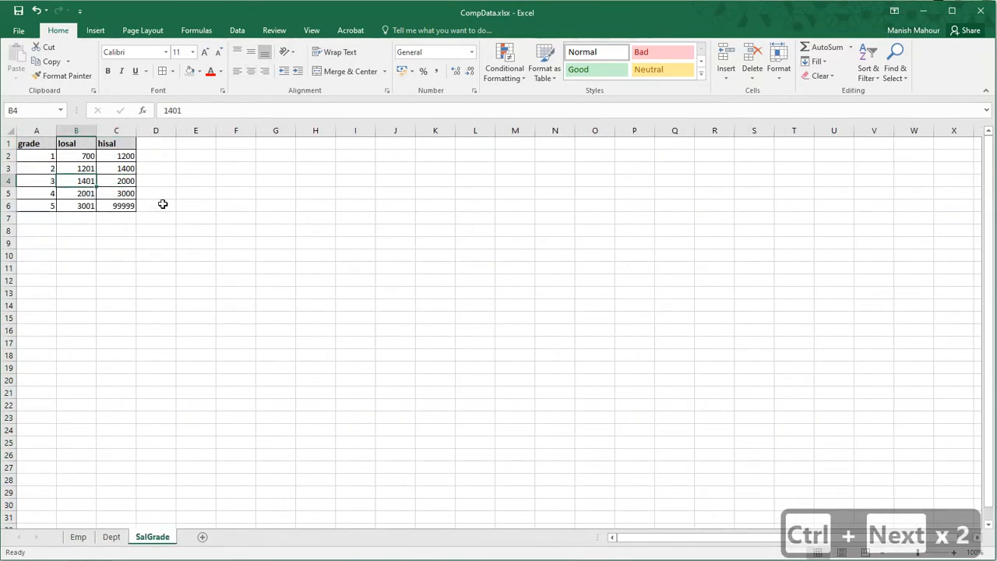
pyautogui.press('Up')
pyautogui.press('Up')
pyautogui.press('Up')
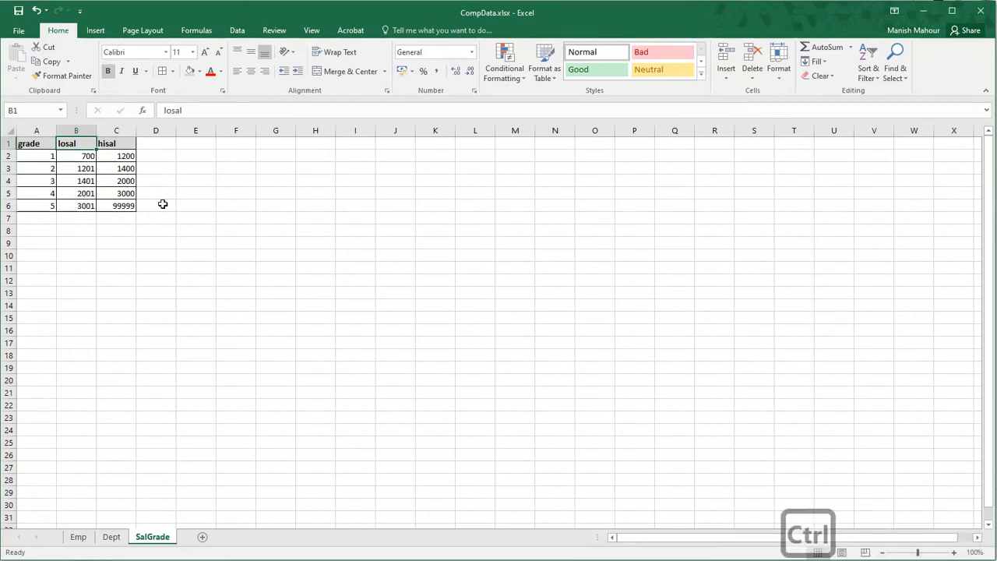
pyautogui.press('Down')
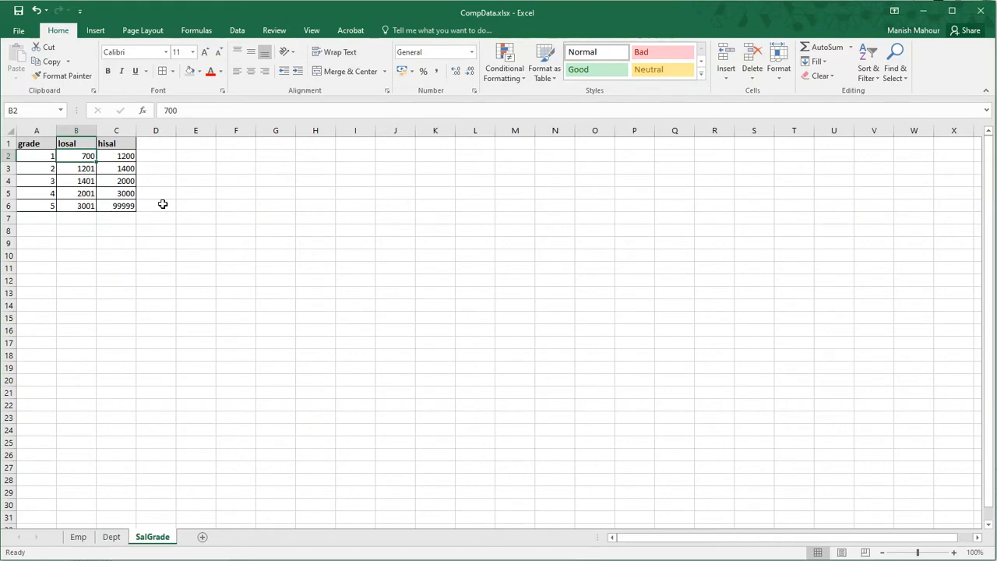
pyautogui.press('Up')
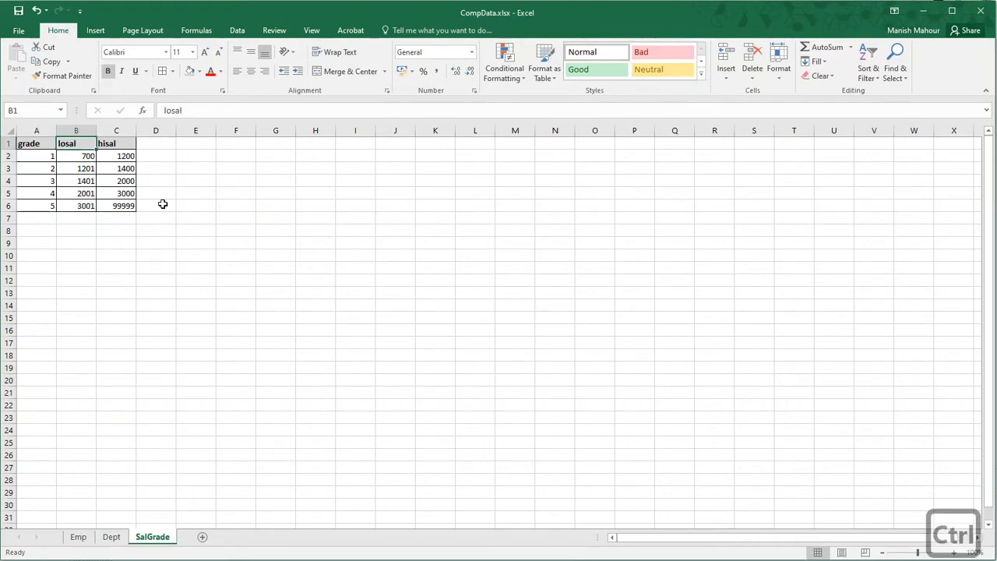
# - Move the losal column in front of the grade column in the SalGrade sheet, making it column A
pyautogui.hotkey('ctrl', 'space')
pyautogui.press('Left')
pyautogui.hotkey('ctrl', 'space')
pyautogui.press('Right')
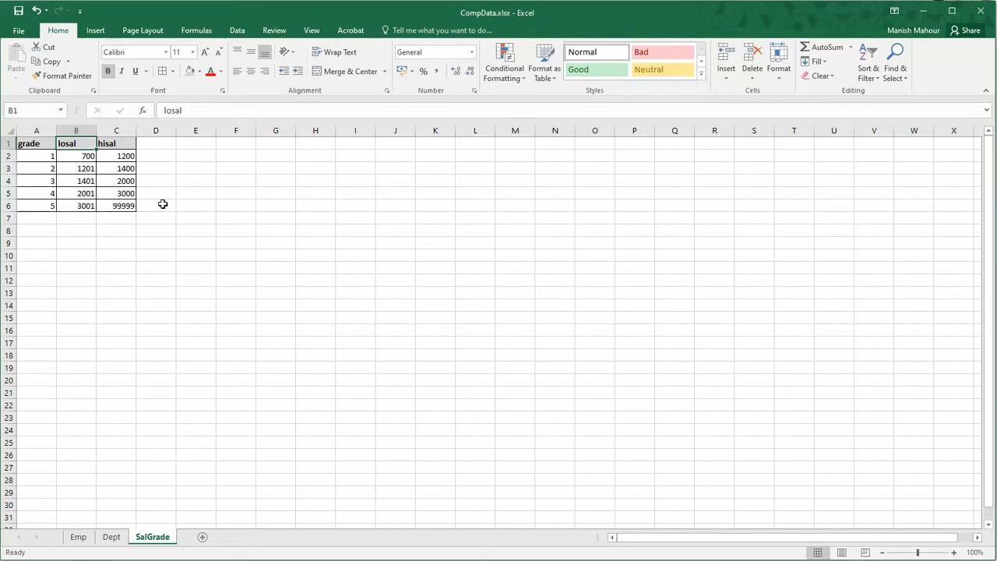
pyautogui.hotkey('ctrl', 'space')
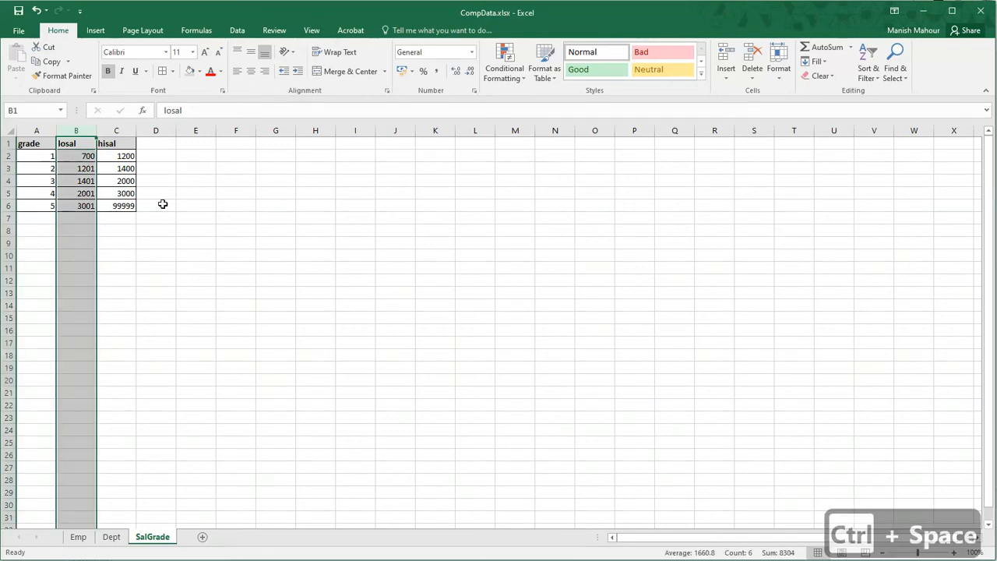
pyautogui.press('Left')
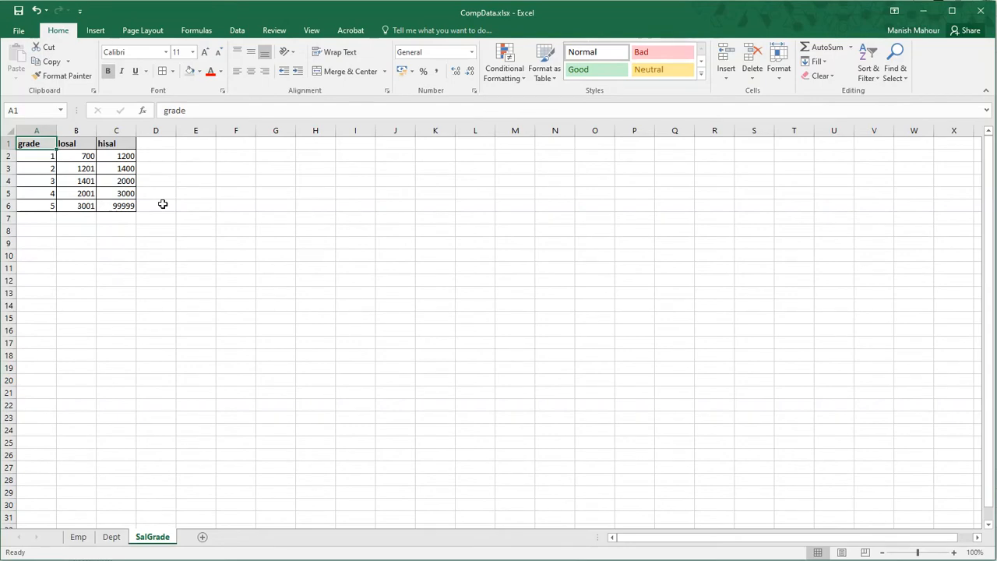
pyautogui.press('Right')
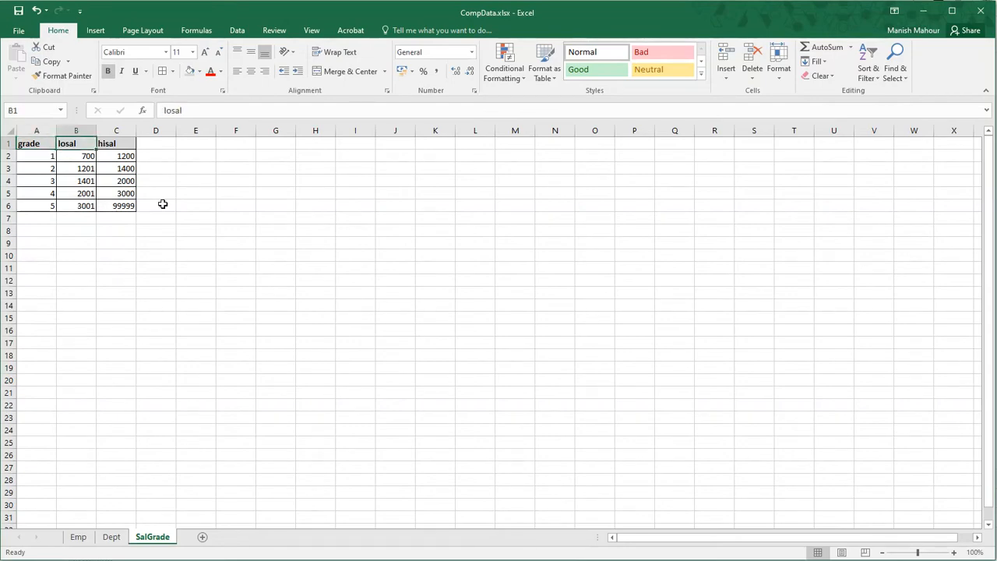
pyautogui.hotkey('ctrl', 'space')
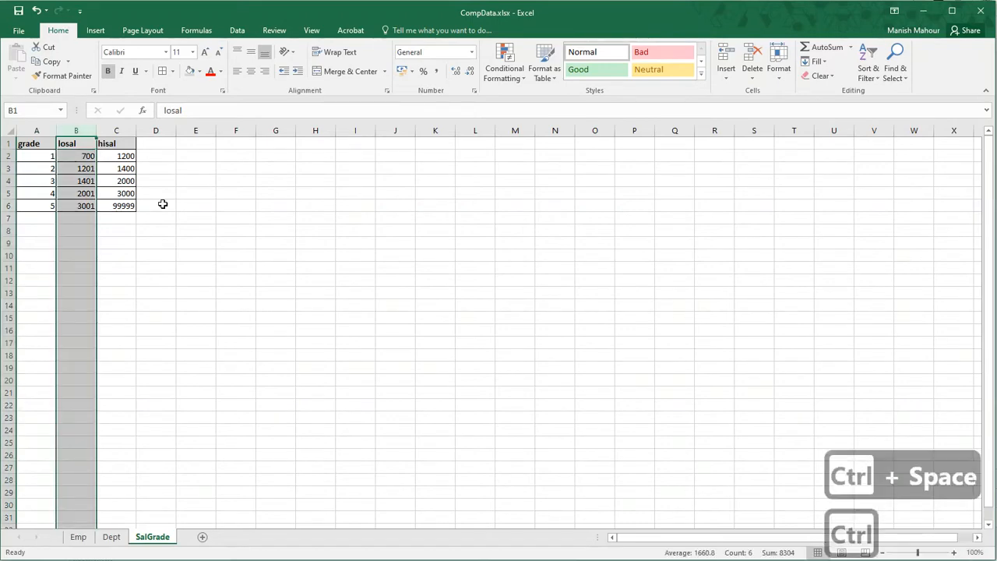
pyautogui.hotkey('ctrl', 'x')
pyautogui.press('Left')
pyautogui.hotkey('ctrl', 'space')
pyautogui.hotkey('ctrl', '+')
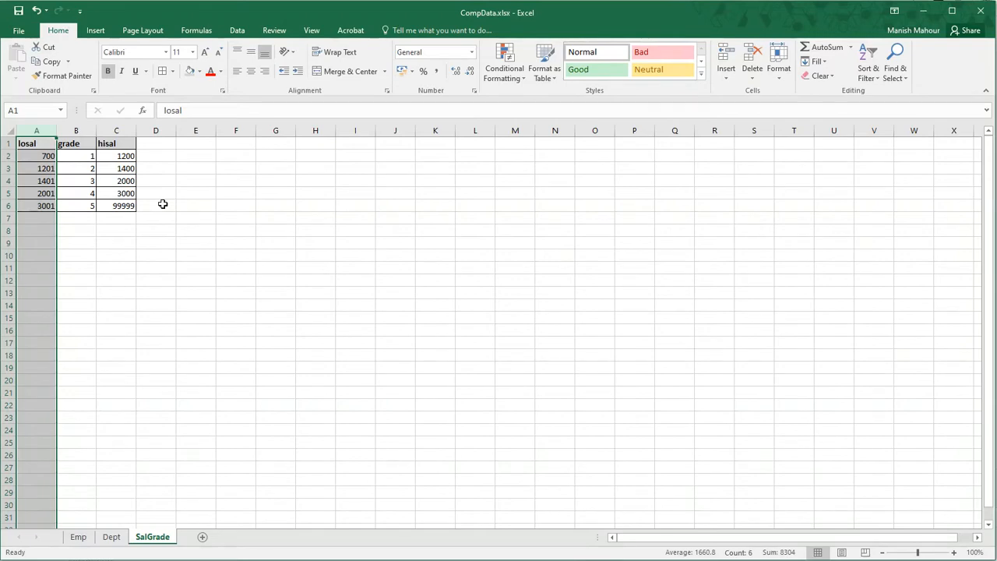
# - Start a VLOOKUP formula in K2 of the Emp sheet with the sal cell F2 as the lookup value
pyautogui.hotkey('ctrl', 'pageup')
pyautogui.hotkey('ctrl', 'pageup')
pyautogui.press('Right')
pyautogui.press('Right')
pyautogui.press('Right')
pyautogui.press('Right')
pyautogui.press('Right')
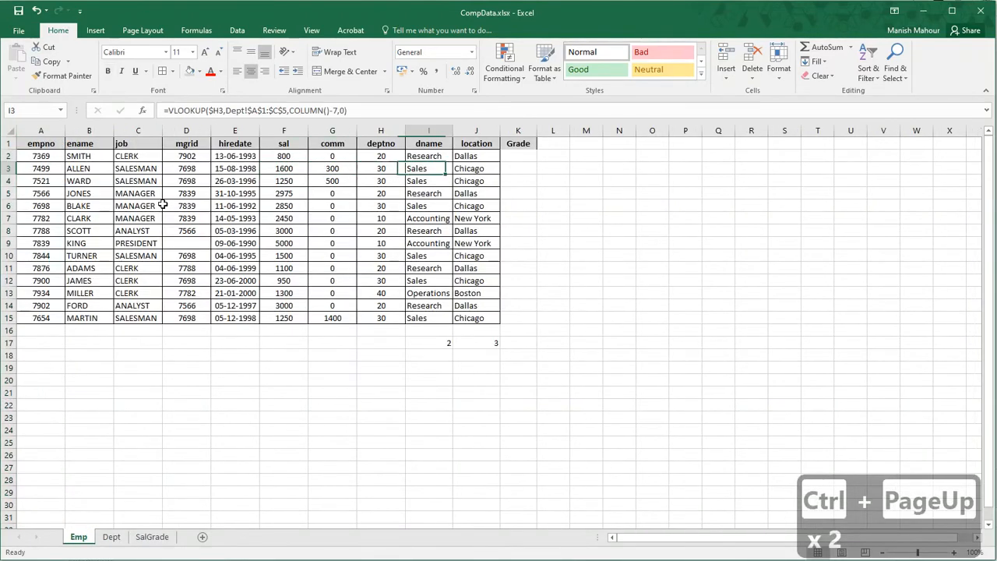
pyautogui.press('Up')
pyautogui.write('=vl')
pyautogui.press('Tab')
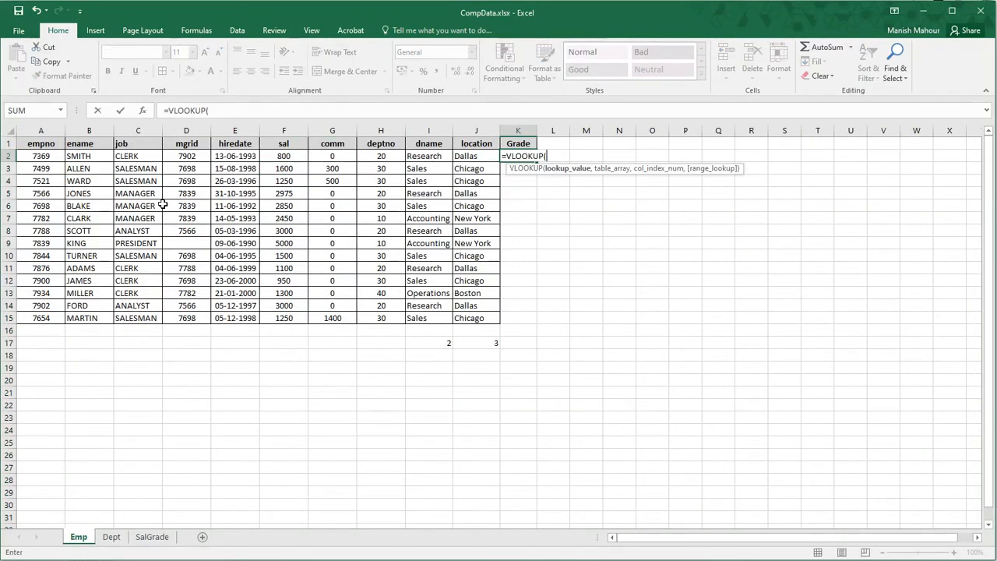
pyautogui.press('Left')
pyautogui.press('Left')
pyautogui.press('Left')
pyautogui.press('Left')
pyautogui.press('Left')
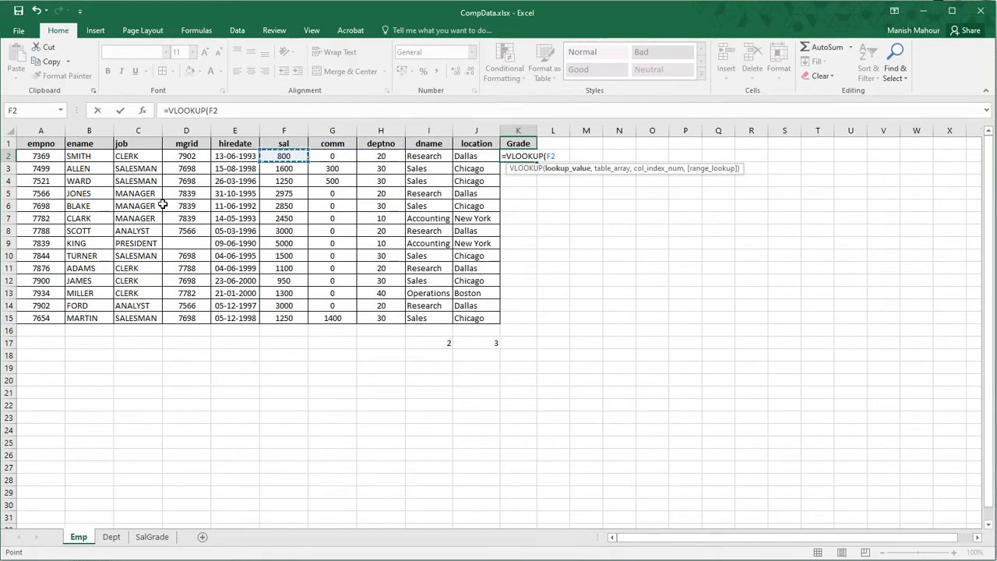
# - Complete the K2 formula with table array SalGrade!A:B, column index 2 and approximate match (1)
pyautogui.write(',')
pyautogui.hotkey('ctrl', 'pagedown')
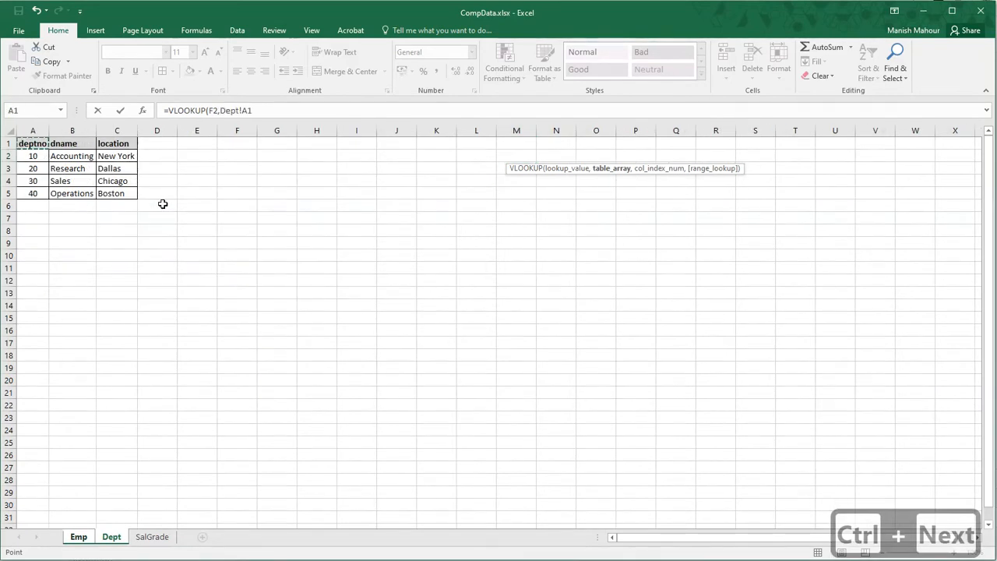
pyautogui.hotkey('ctrl', 'pagedown')
pyautogui.hotkey('shift', 'Right')
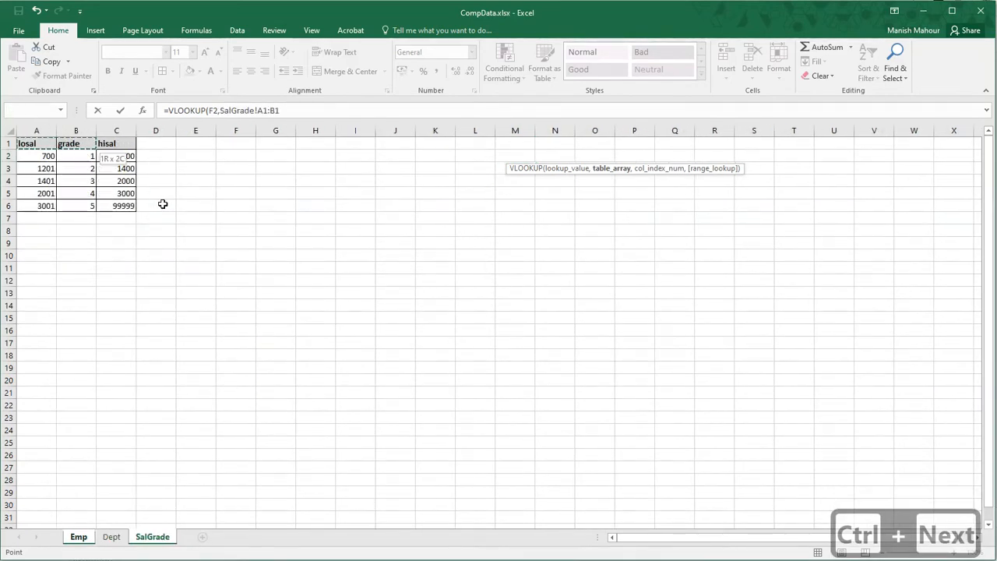
pyautogui.hotkey('ctrl', 'space')
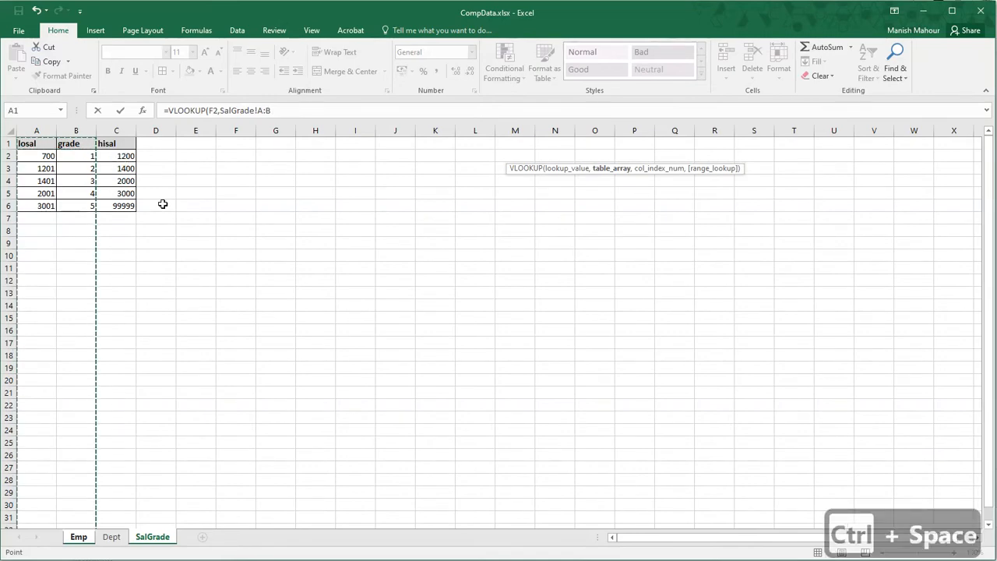
pyautogui.write(',2')
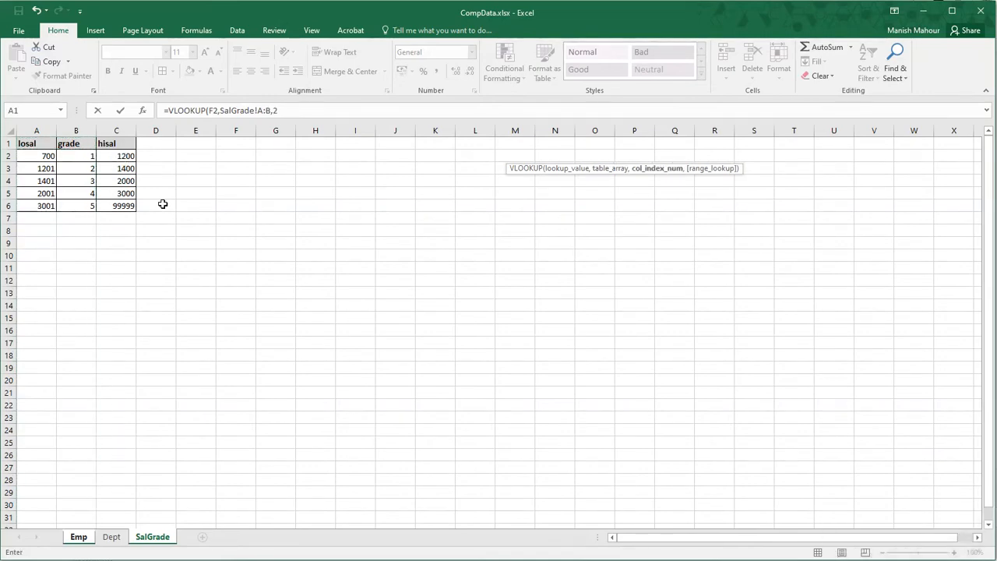
pyautogui.write(',1')
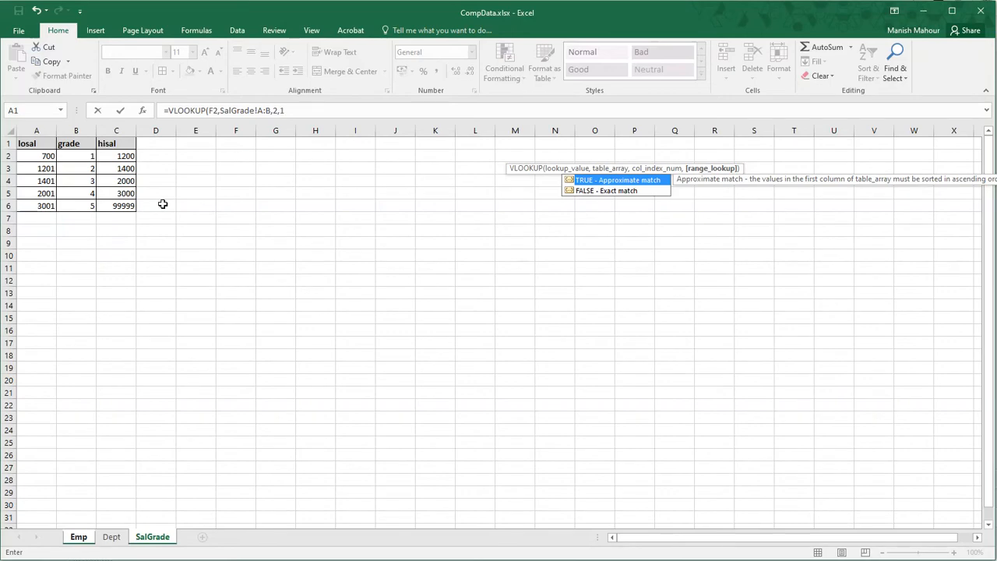
pyautogui.write(')')
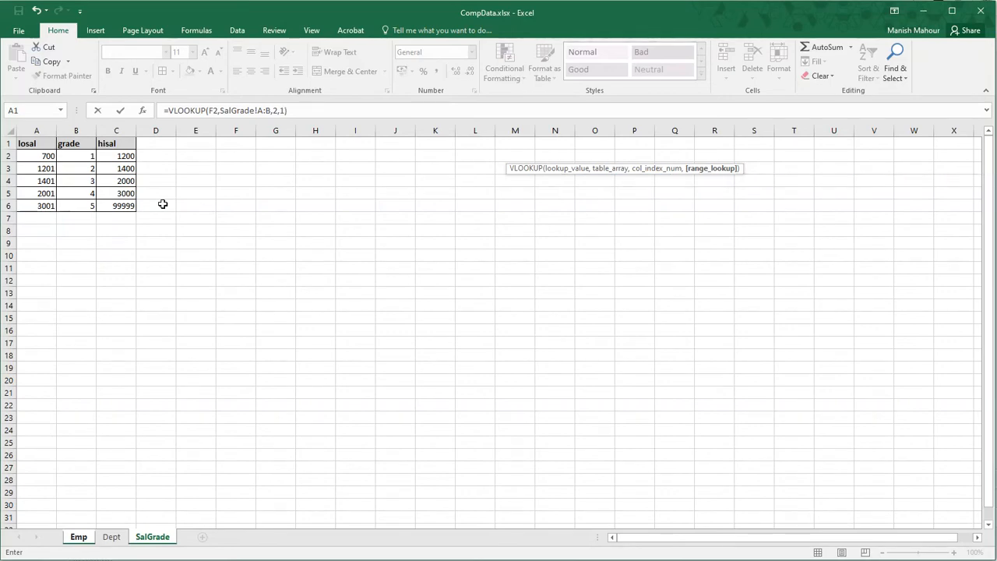
pyautogui.press('Return')
# - Fill the Grade formula down from K2 to K15
pyautogui.hotkey('ctrl', 'Down')
pyautogui.hotkey('ctrl', 'shift', 'Up')
pyautogui.hotkey('ctrl', 'd')
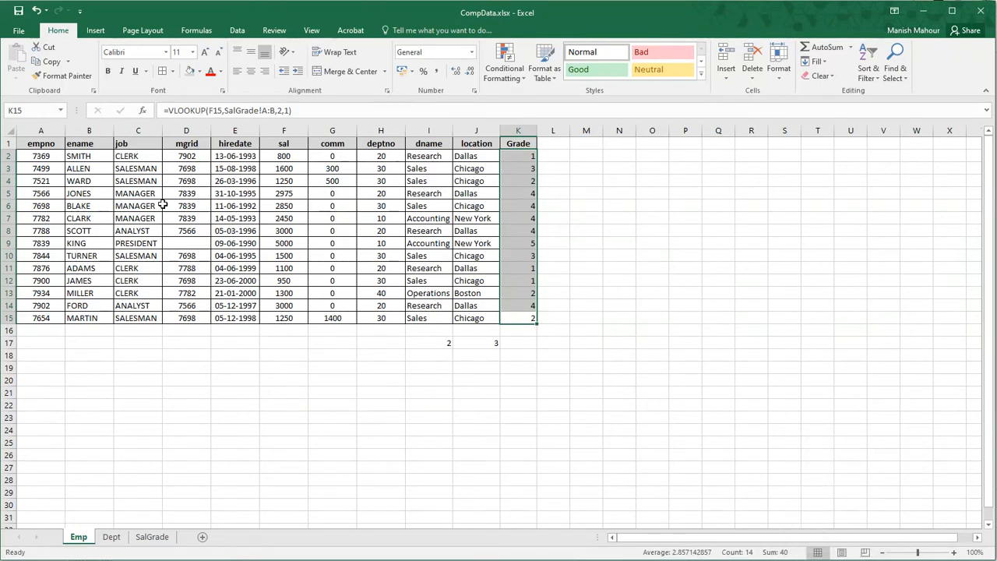
# - Review the Grade results in K2:K15 and the range_lookup argument of the K2 formula
pyautogui.press('Up')
pyautogui.hotkey('ctrl', 'Up')
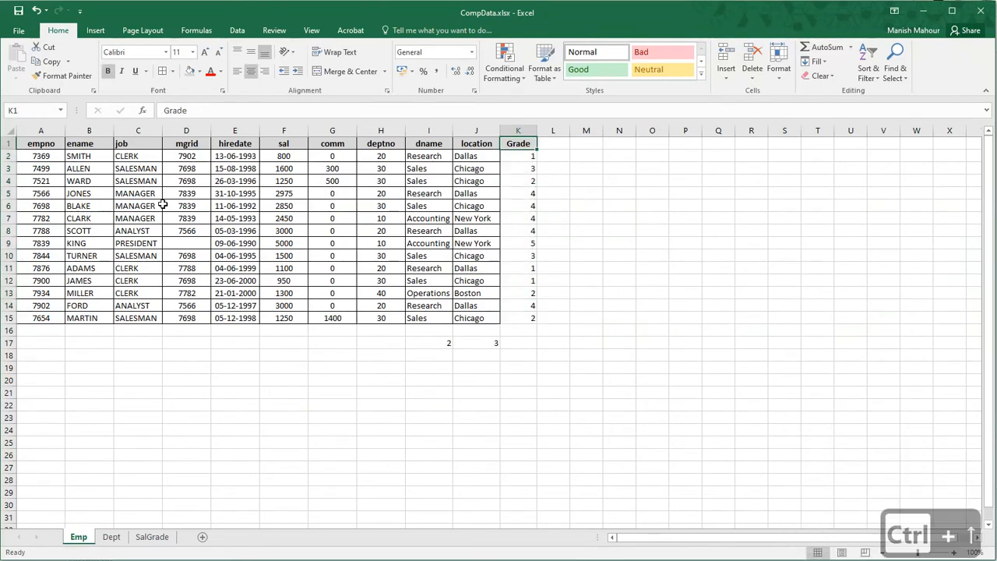
pyautogui.press('Down')
pyautogui.hotkey('ctrl', 'shift', 'Down')
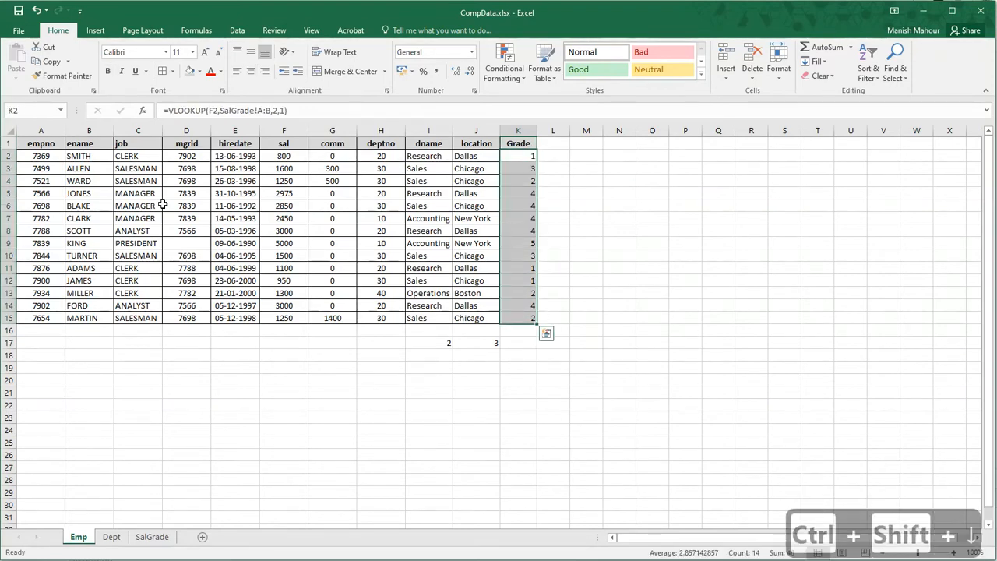
pyautogui.hotkey('ctrl', 'Up')
pyautogui.press('Down')
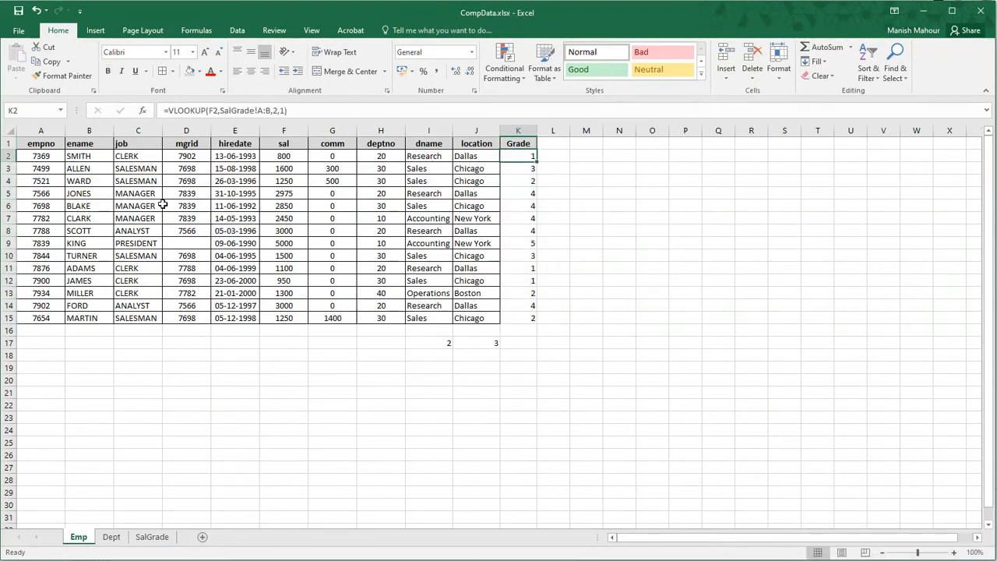
pyautogui.press('F2')
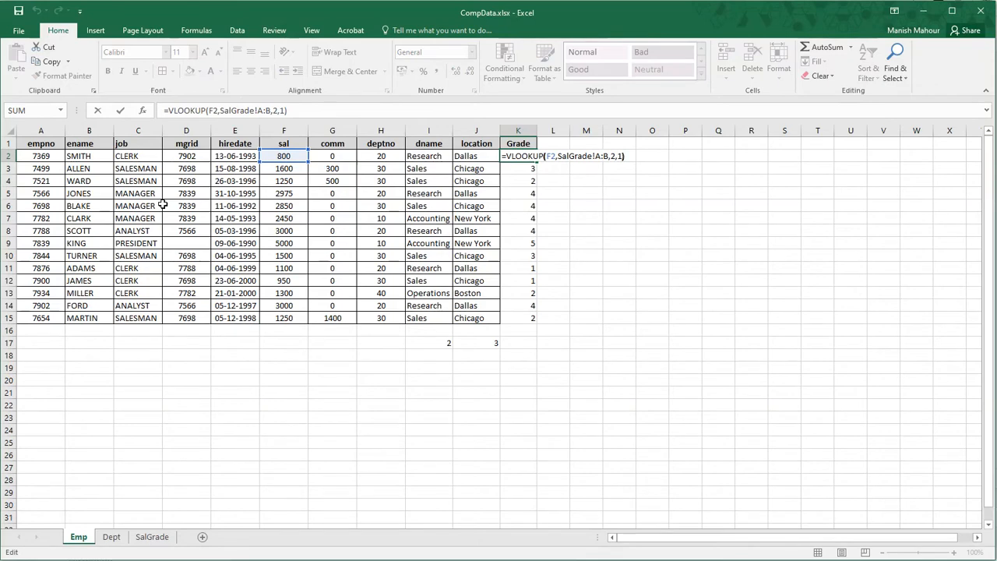
pyautogui.press('Left')
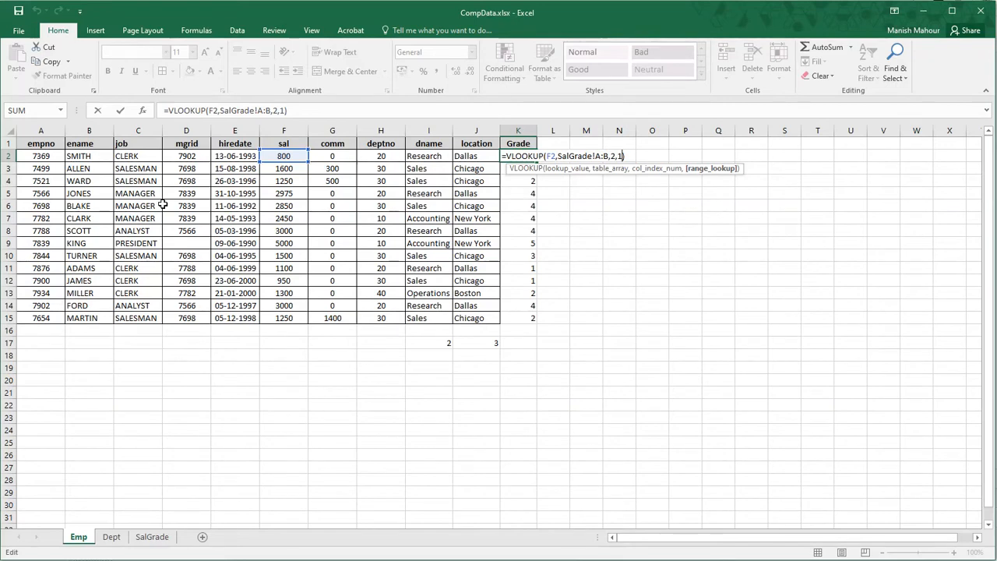
pyautogui.press('Escape')
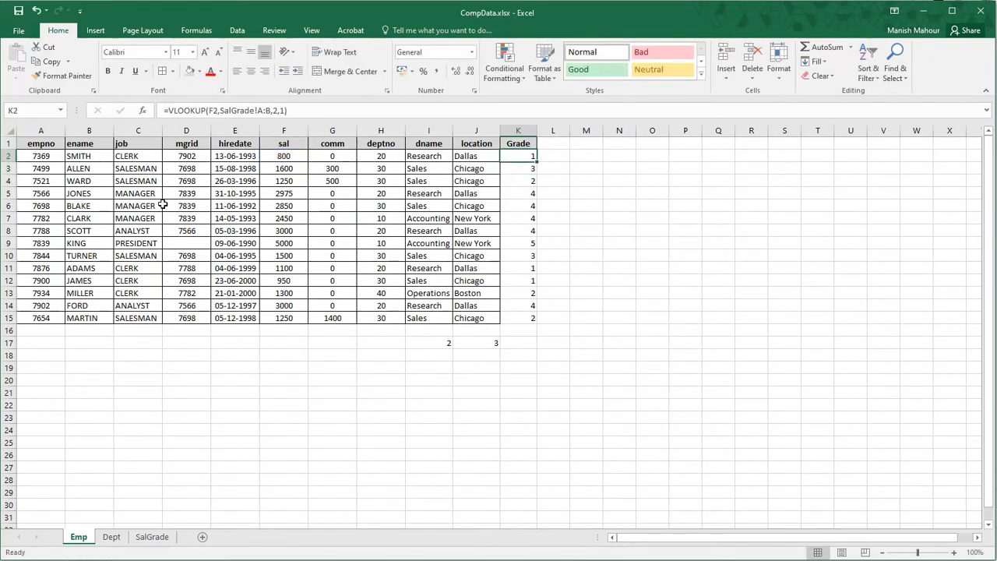
pyautogui.press('Right')
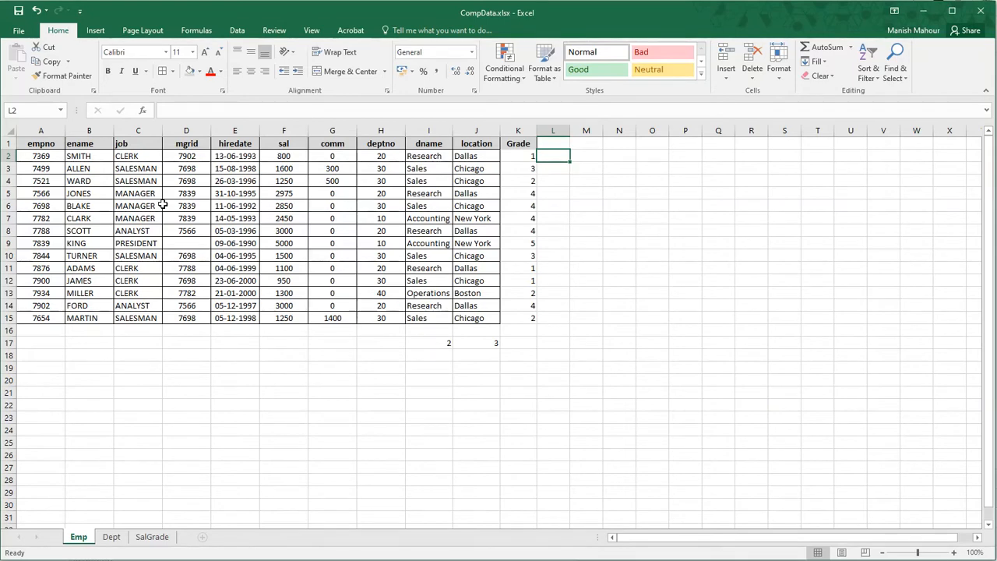
# - Replace the Grade formulas in K2:K15 with their values using Paste Special
pyautogui.press('Left')
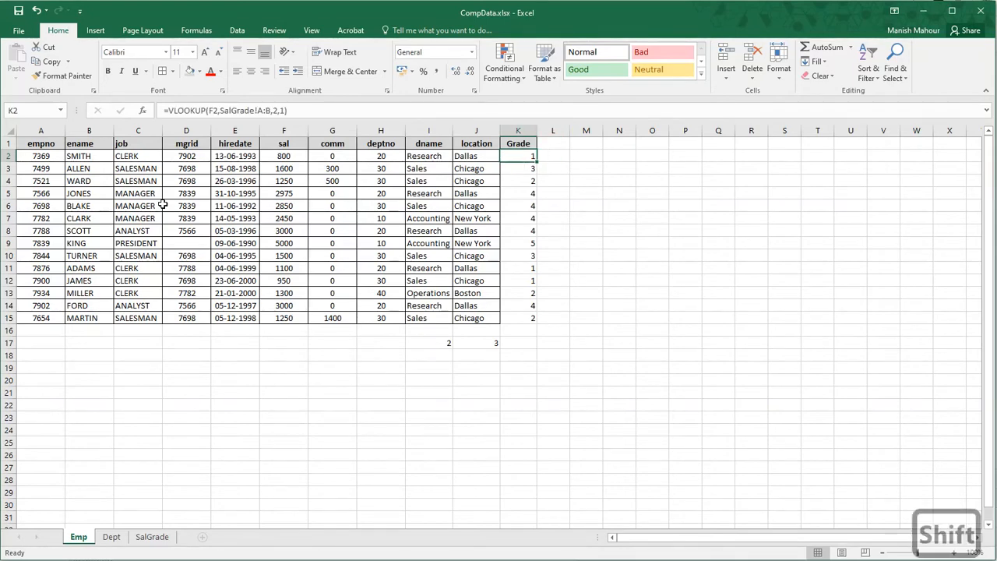
pyautogui.hotkey('ctrl', 'shift', 'Down')
pyautogui.hotkey('ctrl', 'c')
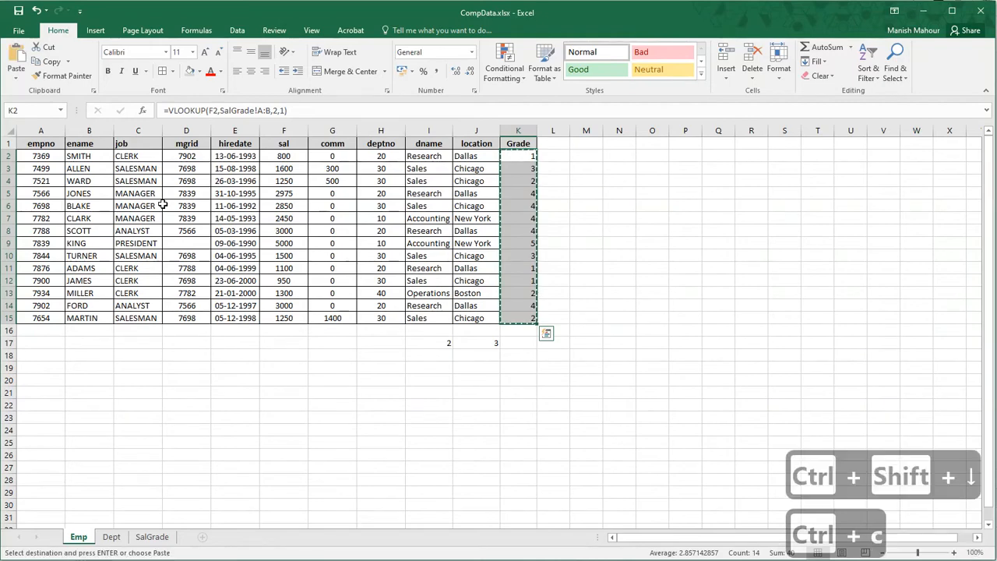
pyautogui.hotkey('ctrl', 'alt', 'v')
pyautogui.press('v')
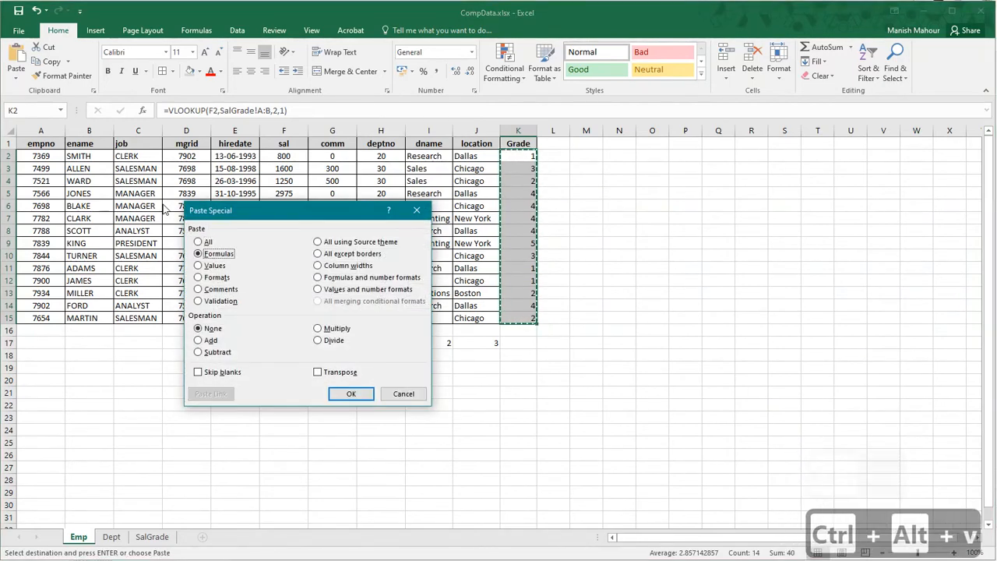
pyautogui.press('Return')
# - Replace the dname and location formulas in I1:J15 with their values using Paste Special
pyautogui.press('Up')
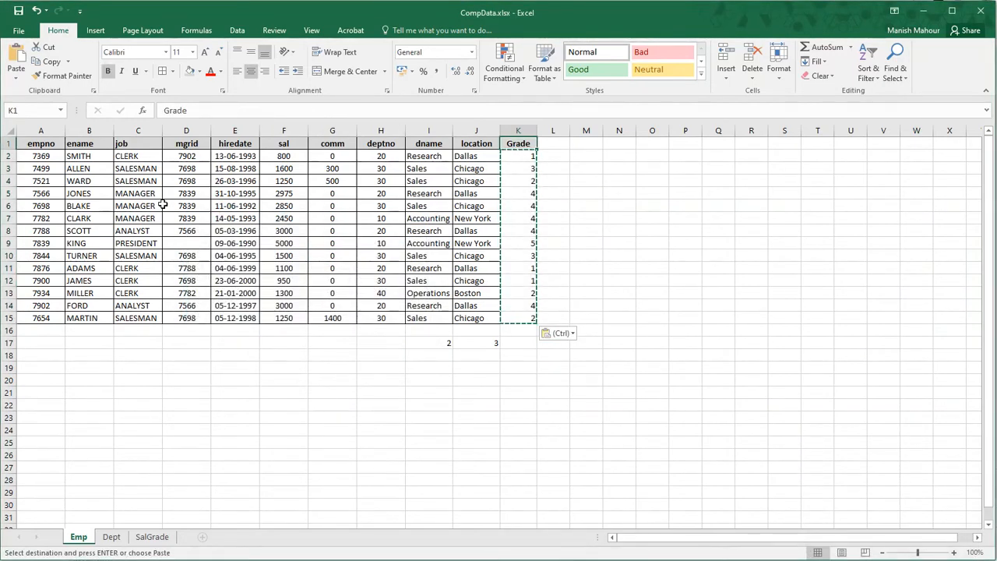
pyautogui.press('Left')
pyautogui.press('Left')
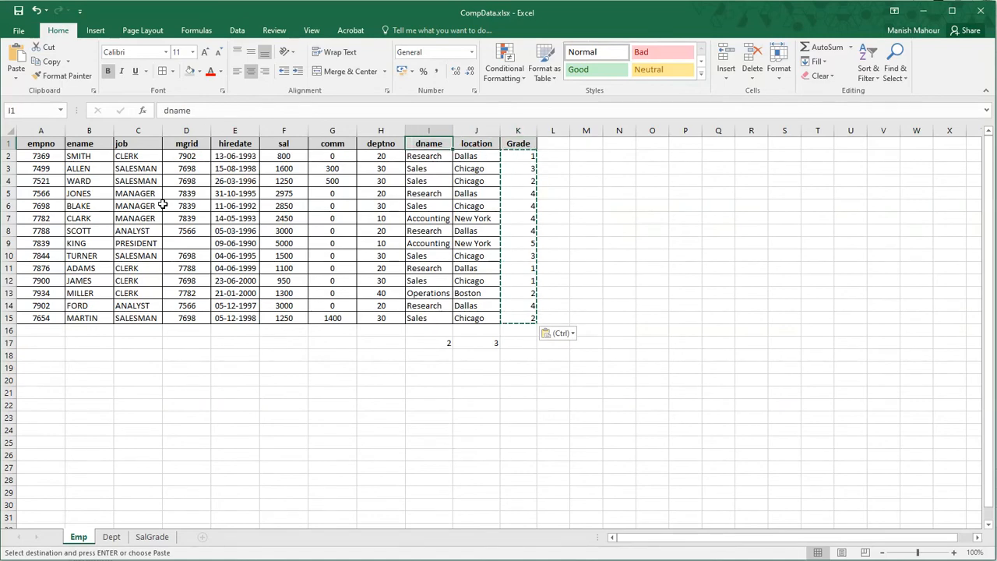
pyautogui.hotkey('shift', 'Right')
pyautogui.hotkey('ctrl', 'shift', 'Down')
pyautogui.hotkey('ctrl', 'c')
pyautogui.hotkey('ctrl', 'alt', 'v')
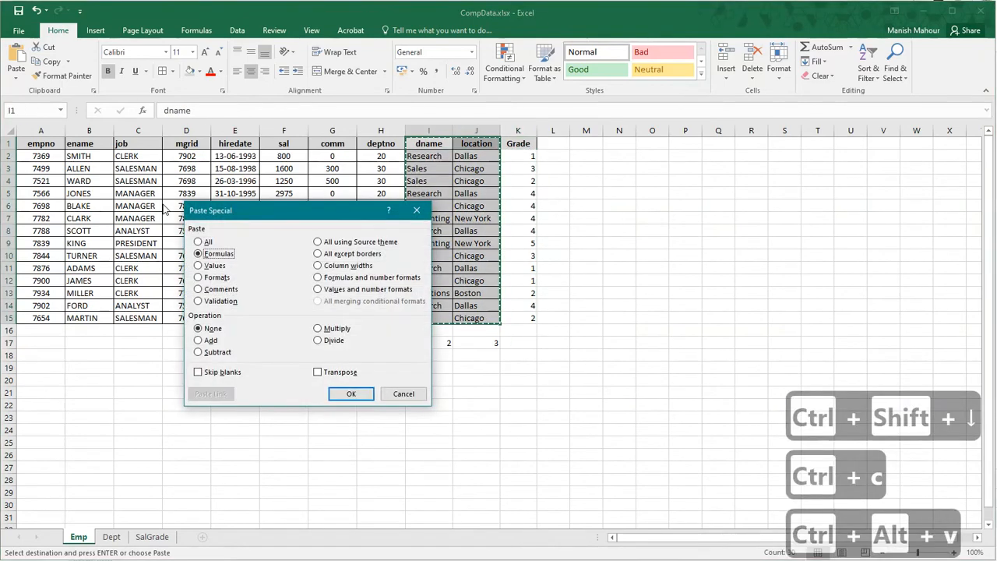
pyautogui.press('v')
pyautogui.press('Return')
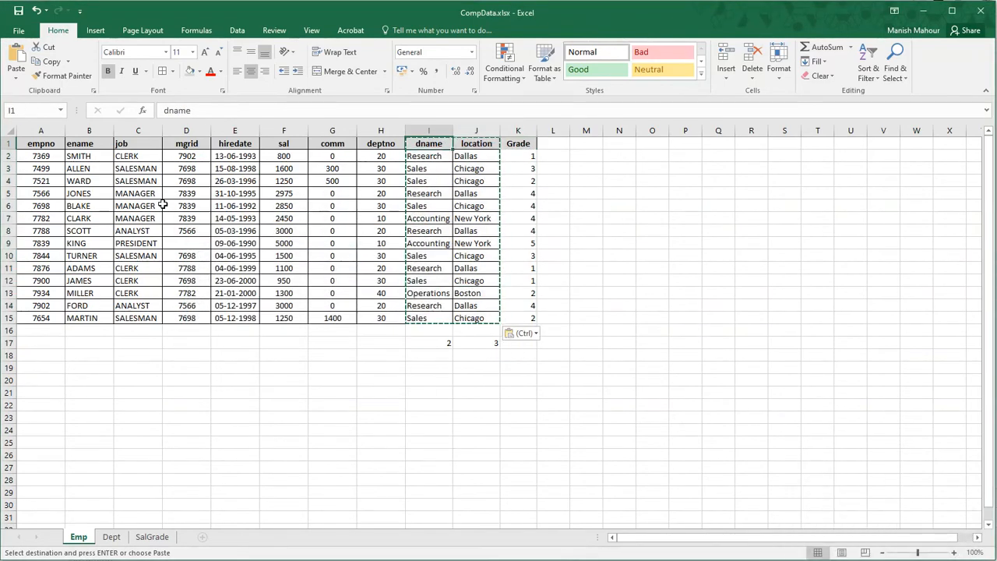
pyautogui.press('Escape')
# - Move the losal column between the grade and hisal columns in the SalGrade sheet, making it column B
pyautogui.press('Right')
pyautogui.press('Right')
pyautogui.hotkey('ctrl', 'pagedown')
pyautogui.hotkey('ctrl', 'pagedown')
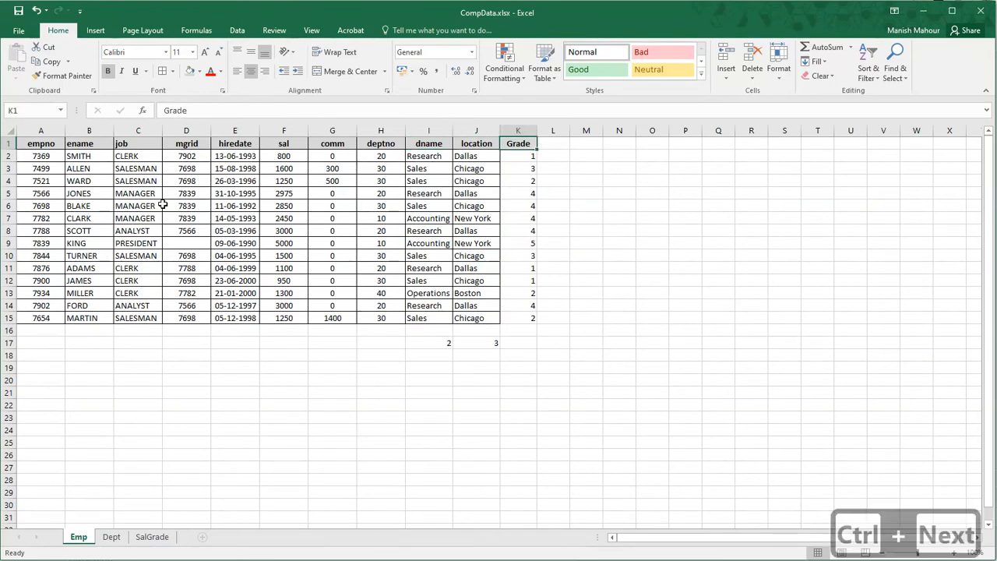
pyautogui.hotkey('ctrl', 'space')
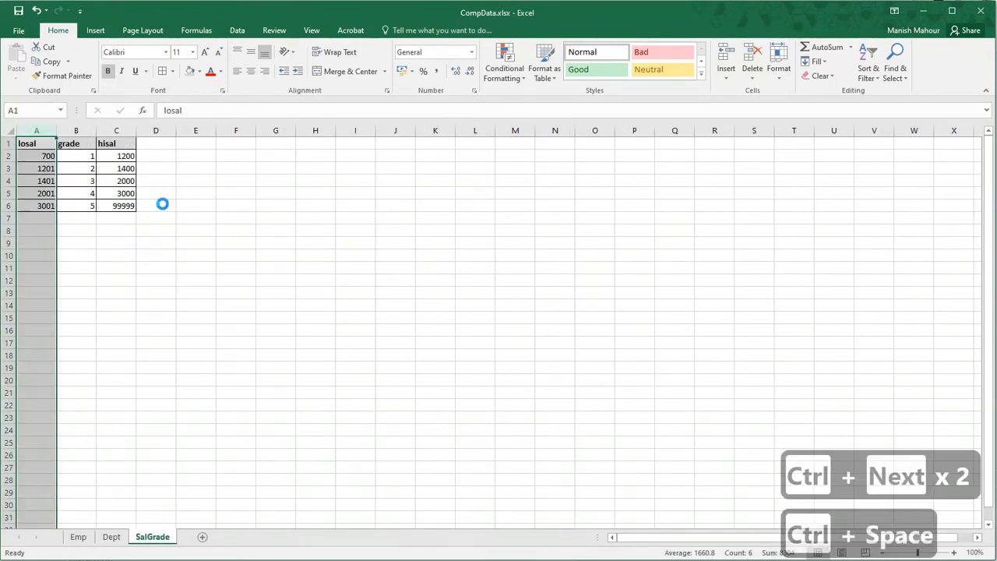
pyautogui.hotkey('ctrl', 'x')
pyautogui.press('Right')
pyautogui.press('Right')
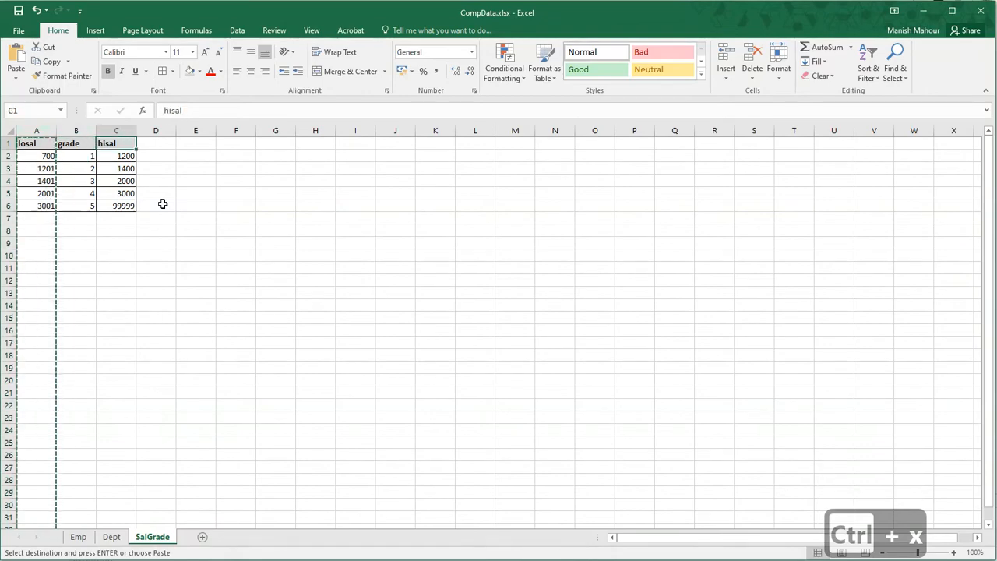
pyautogui.hotkey('ctrl', 'space')
pyautogui.hotkey('ctrl', '+')
# - Start a MATCH formula in L2 of the Emp sheet with the sal cell F2 as the lookup value
pyautogui.hotkey('ctrl', 'pageup')
pyautogui.hotkey('ctrl', 'pageup')
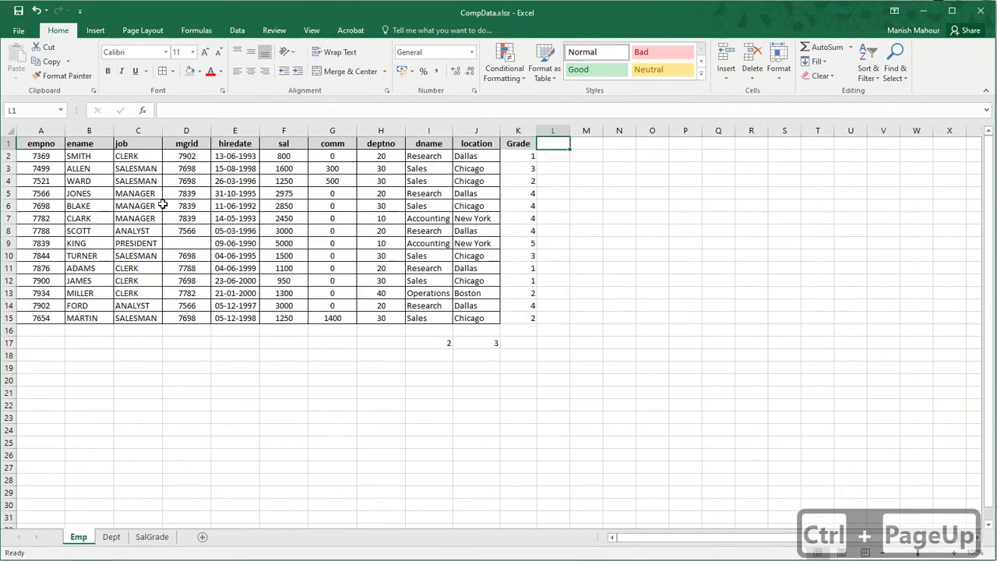
pyautogui.press('Down')
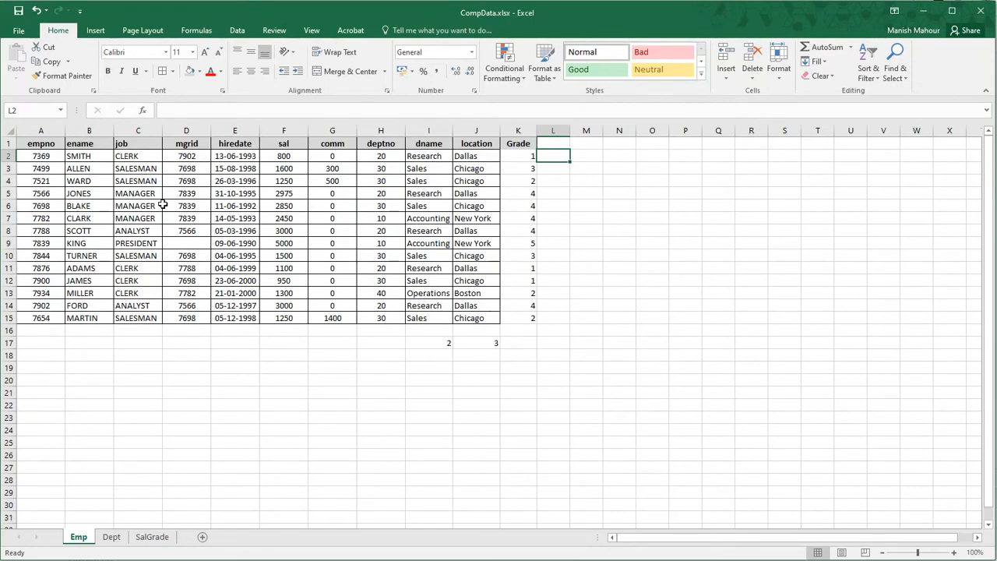
pyautogui.write('=matc')
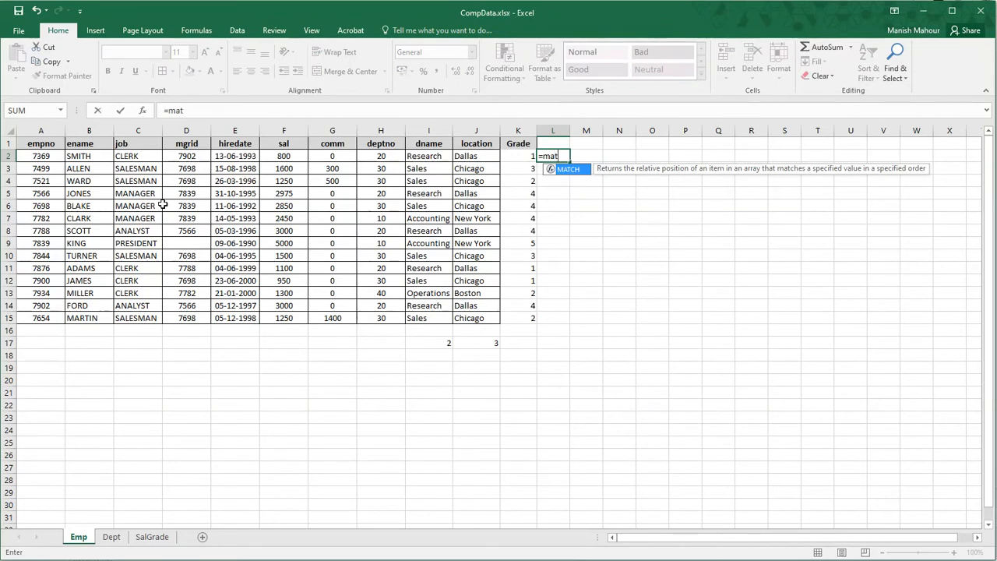
pyautogui.press('Tab')
pyautogui.press('Left')
pyautogui.press('Left')
pyautogui.press('Left')
pyautogui.press('Left')
pyautogui.press('Left')
pyautogui.press('Left')
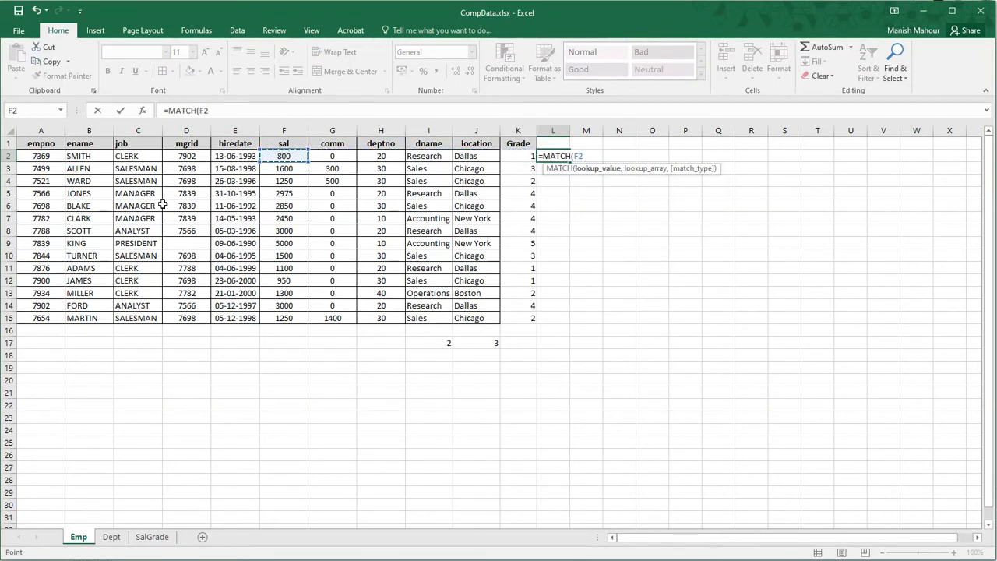
# - Set the whole losal column B of the SalGrade sheet as the lookup array of the MATCH formula
pyautogui.write(',')
pyautogui.hotkey('ctrl', 'pagedown')
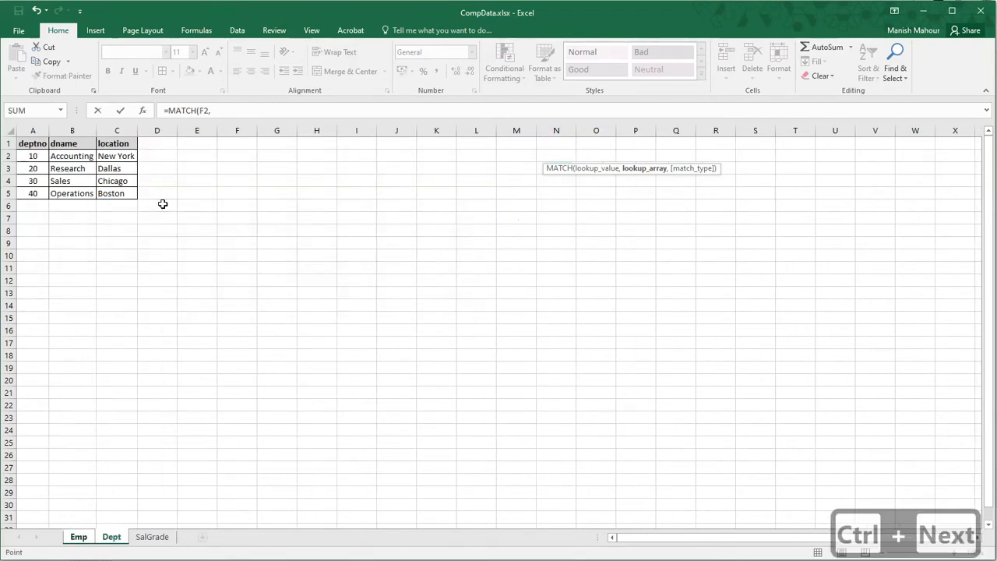
pyautogui.press('Right')
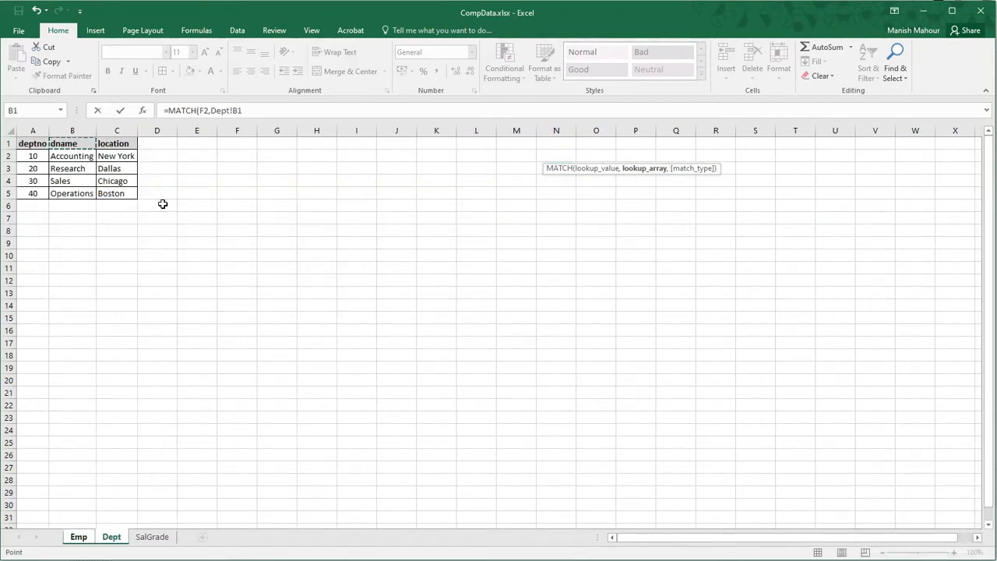
pyautogui.hotkey('ctrl', 'pagedown')
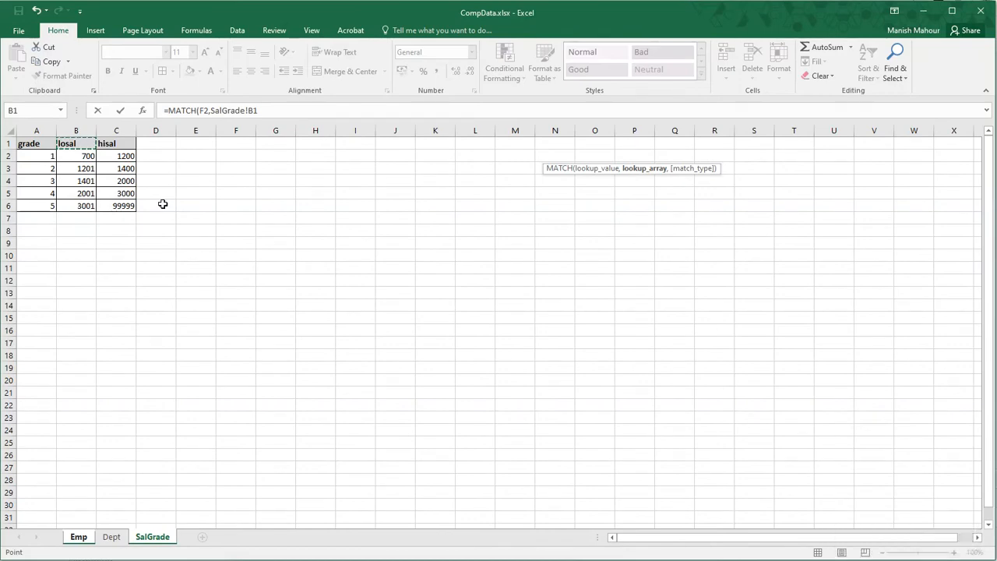
pyautogui.hotkey('ctrl', 'space')
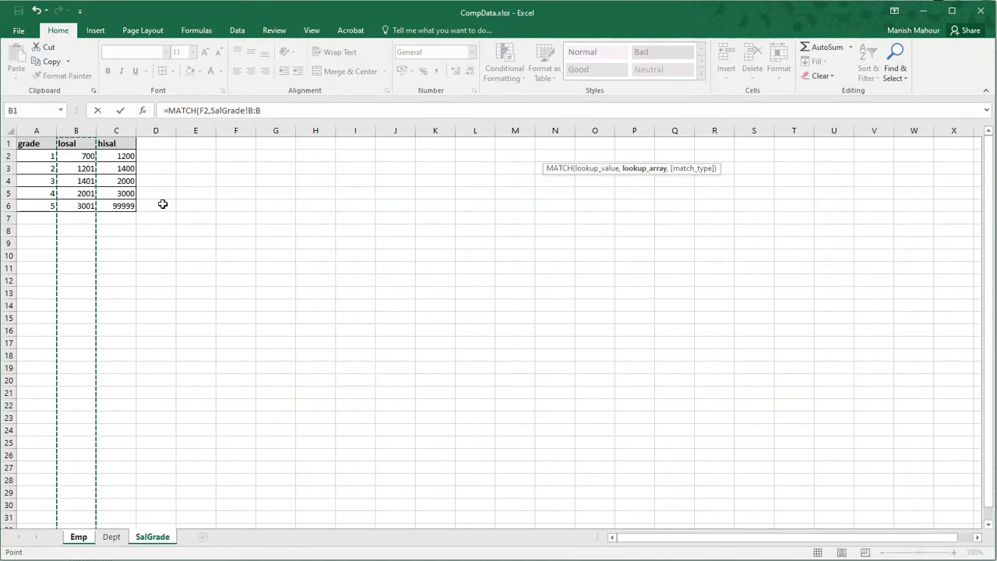
# - Complete the MATCH formula in L2 with match type 1 - Less than
pyautogui.write(',')
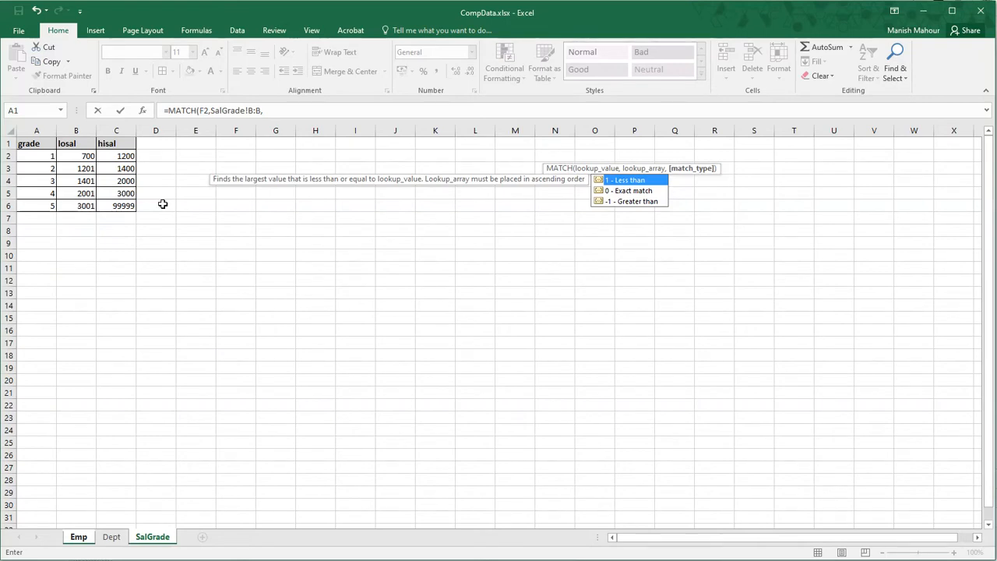
pyautogui.press('Down')
pyautogui.press('Down')
pyautogui.press('Up')
pyautogui.press('Up')
pyautogui.press('Tab')
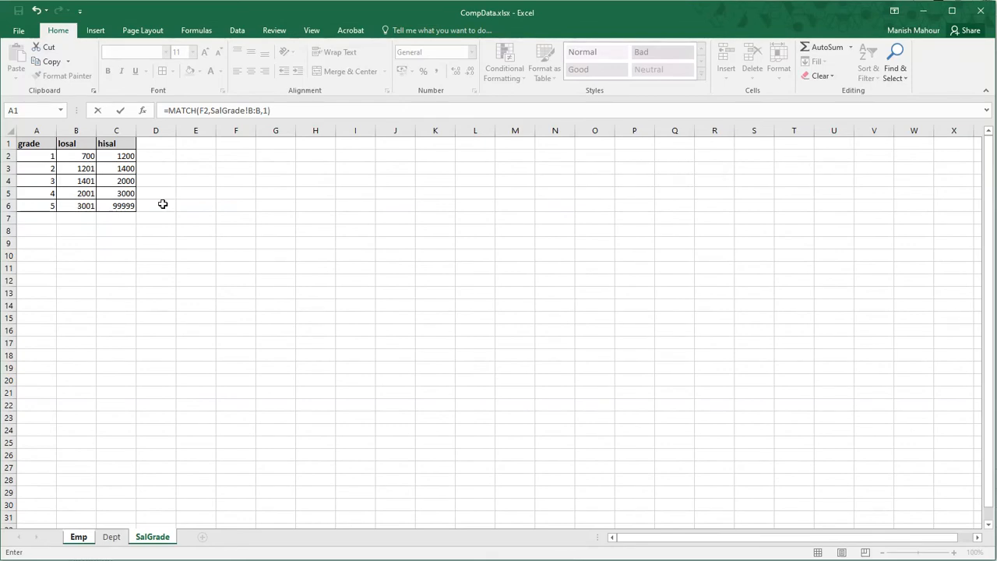
pyautogui.press('Return')
pyautogui.press('Up')
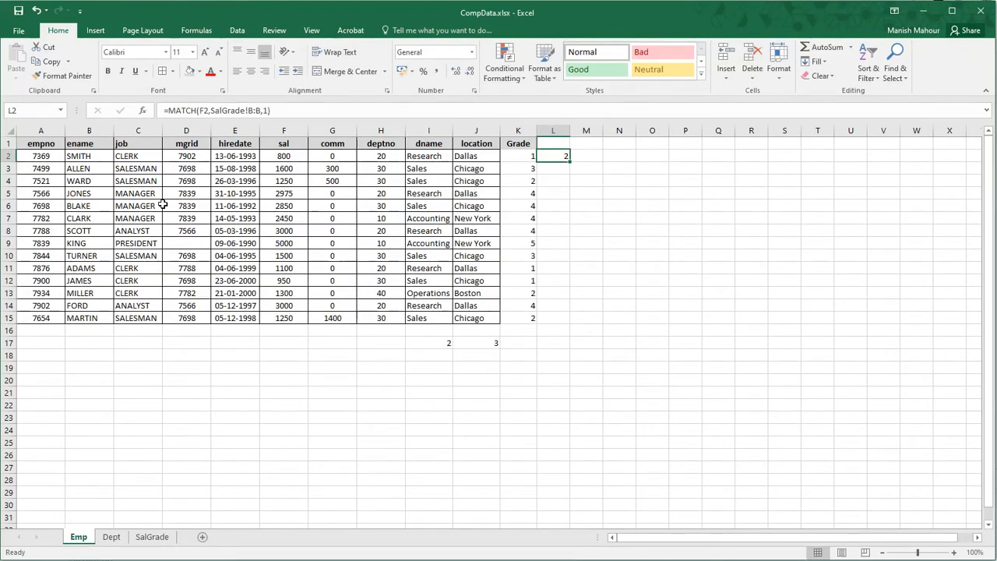
# - Examine the row positions of the losal values in the SalGrade sheet to interpret the MATCH result in L2
pyautogui.press('Left')
pyautogui.press('Right')
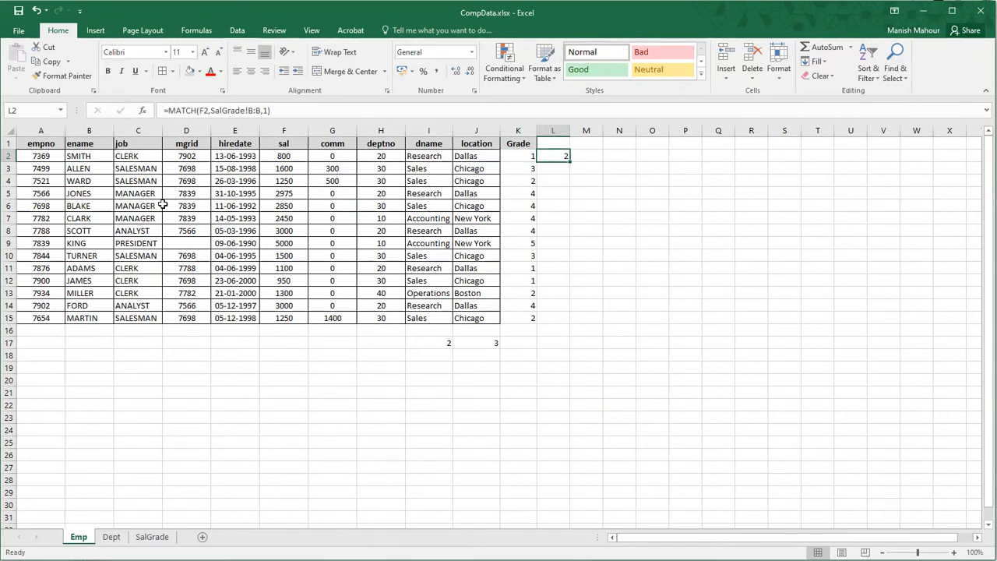
pyautogui.hotkey('ctrl', 'pagedown')
pyautogui.hotkey('ctrl', 'pagedown')
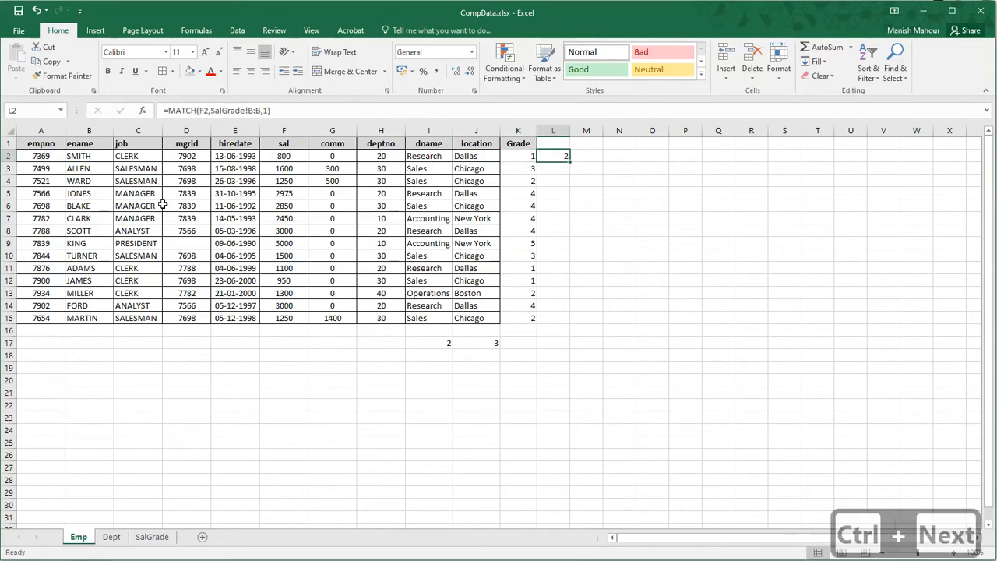
pyautogui.press('Down')
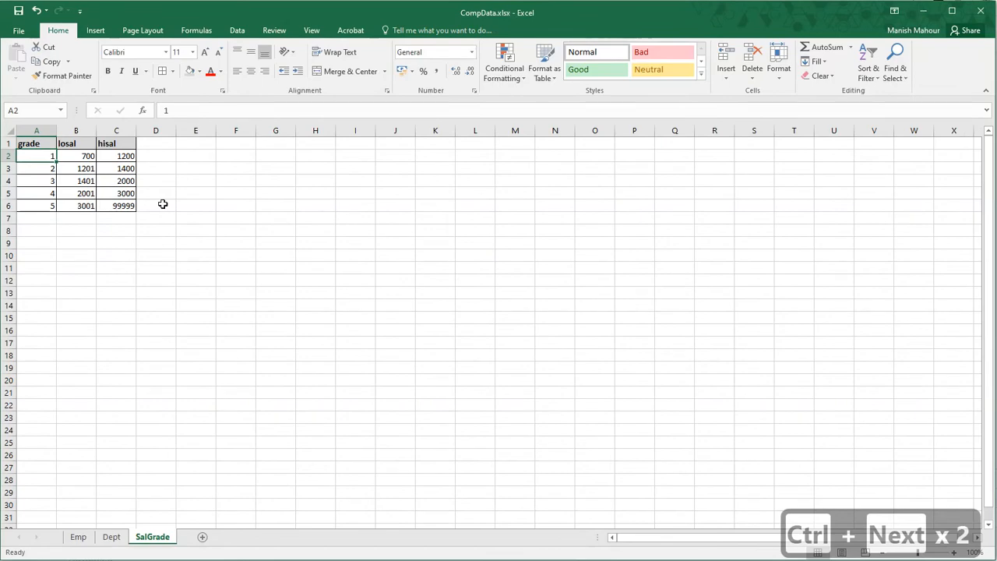
pyautogui.press('Up')
pyautogui.press('Down')
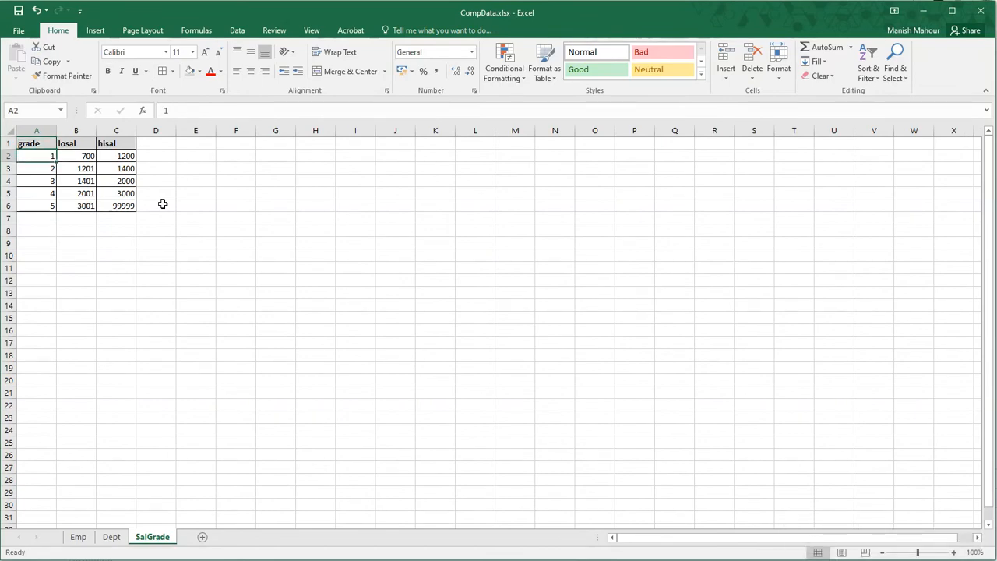
pyautogui.press('Right')
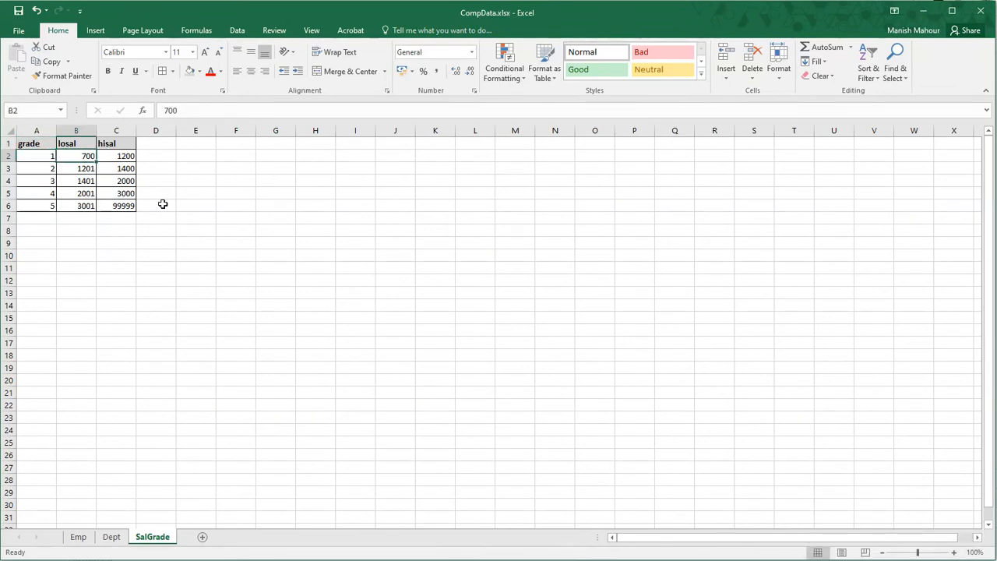
pyautogui.press('Up')
pyautogui.press('Down')
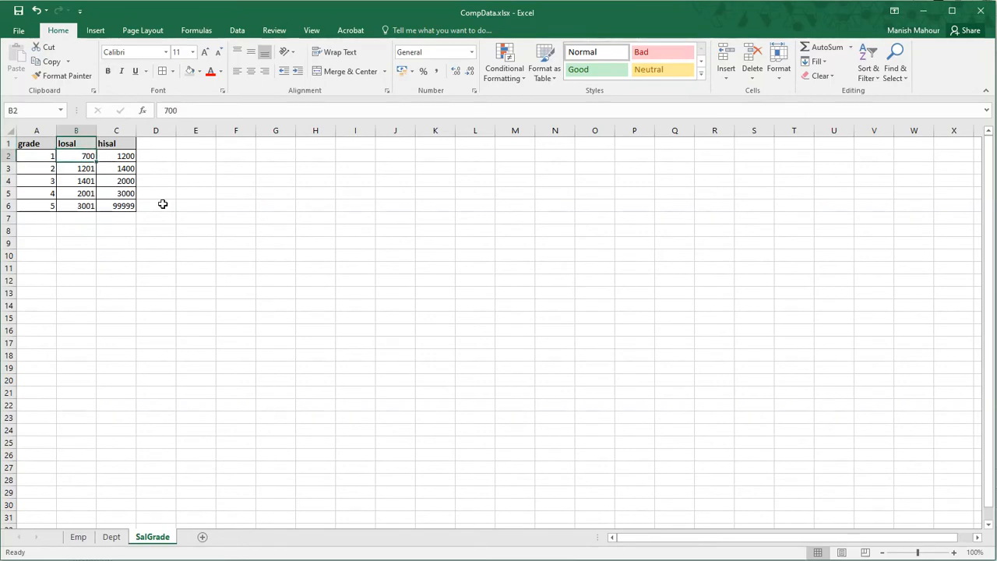
# - Fill the MATCH formula from L2 down to L15 in the Emp sheet
pyautogui.hotkey('ctrl', 'pageup')
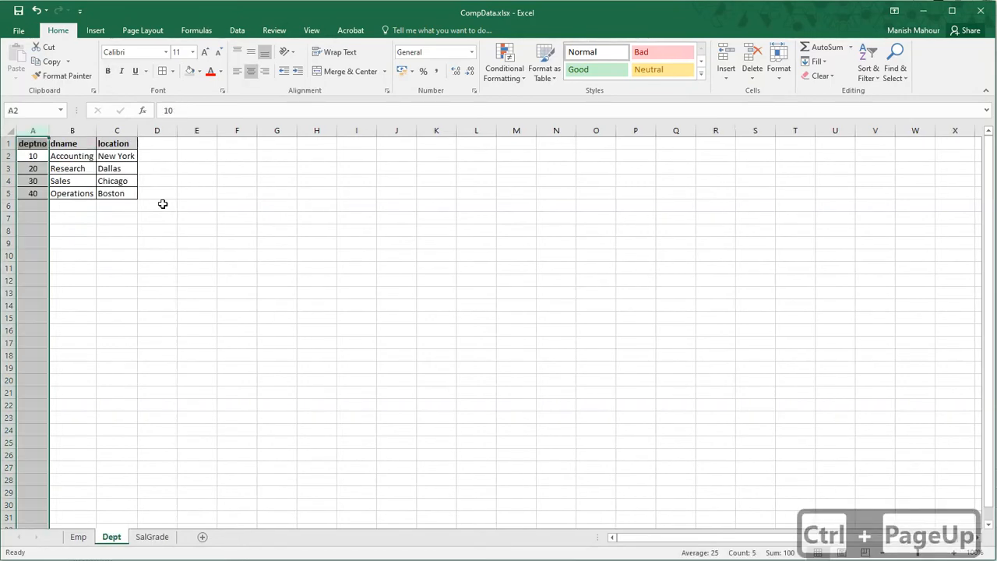
pyautogui.hotkey('ctrl', 'pageup')
pyautogui.hotkey('ctrl', 'Down')
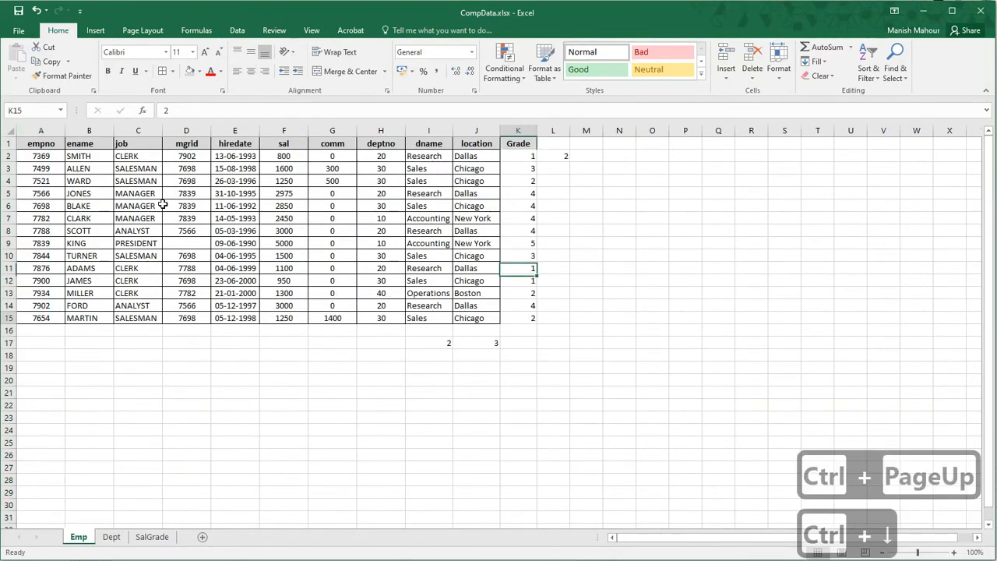
pyautogui.hotkey('ctrl', 'shift', 'Up')
pyautogui.hotkey('ctrl', 'd')
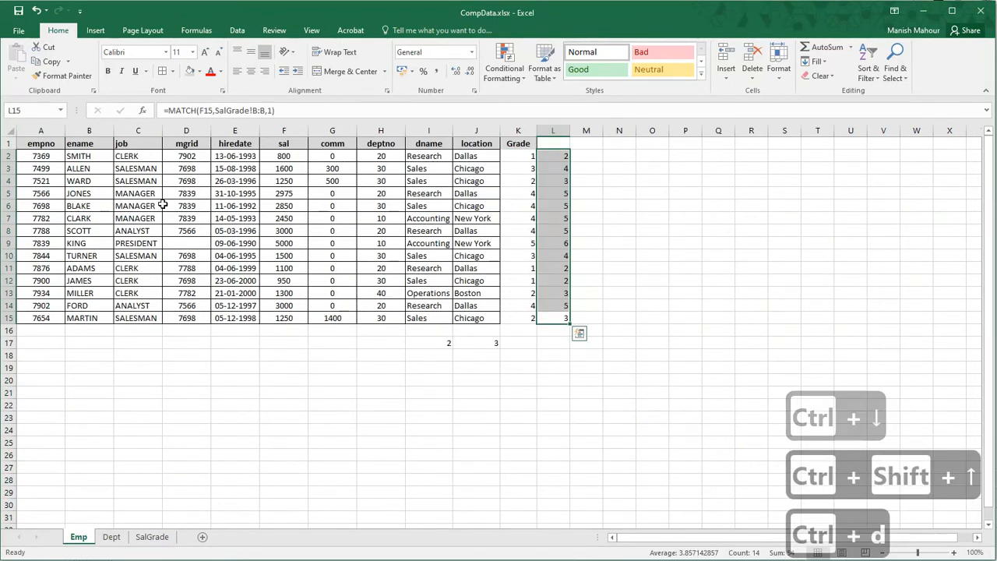
pyautogui.hotkey('ctrl', 'Up')
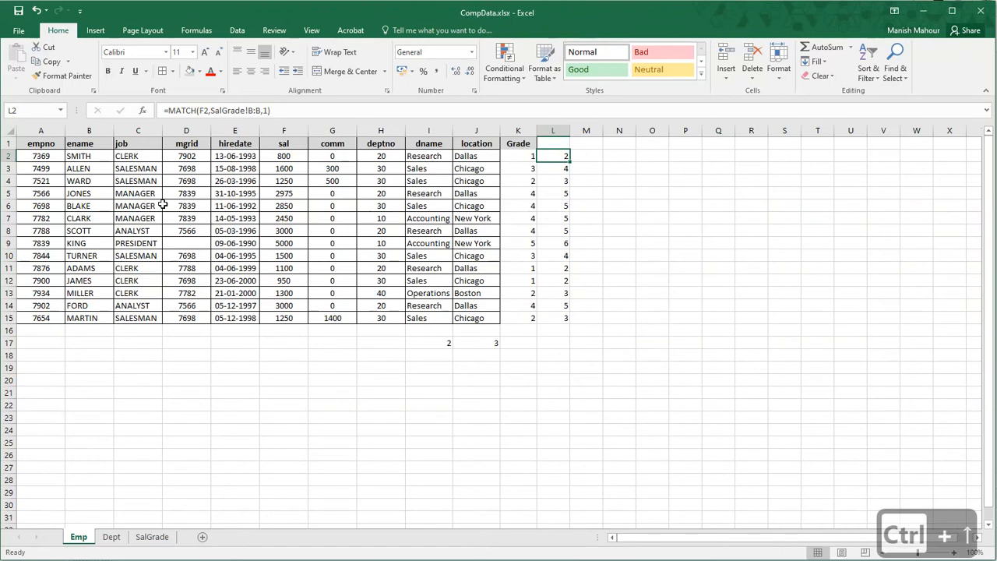
# - Check the sal value in F5 against the losal column in SalGrade, and compare its row with the MATCH result in L5
pyautogui.press('Down')
pyautogui.press('Down')
pyautogui.press('Down')
pyautogui.press('Left')
pyautogui.press('Left')
pyautogui.press('Left')
pyautogui.press('Left')
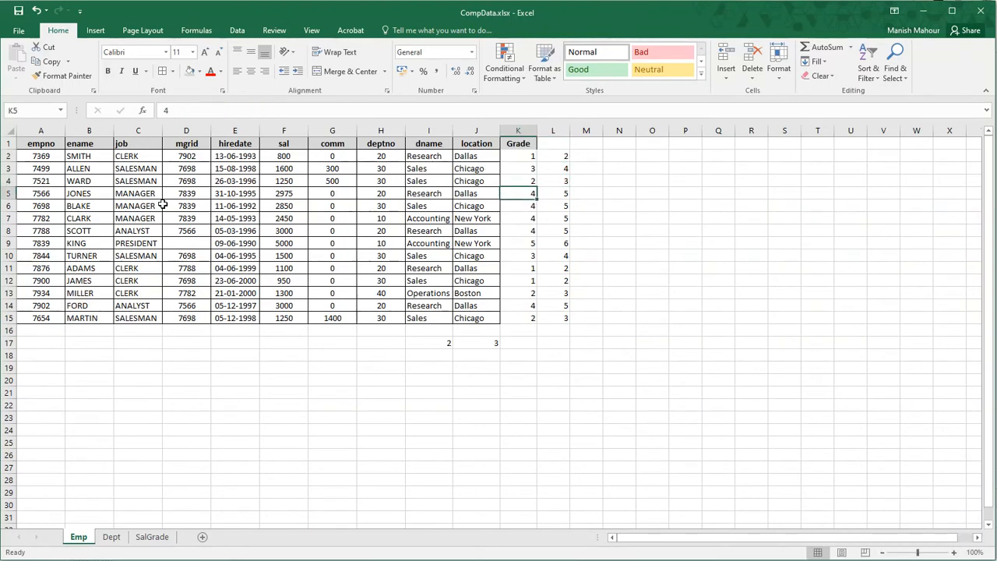
pyautogui.press('Left')
pyautogui.press('Left')
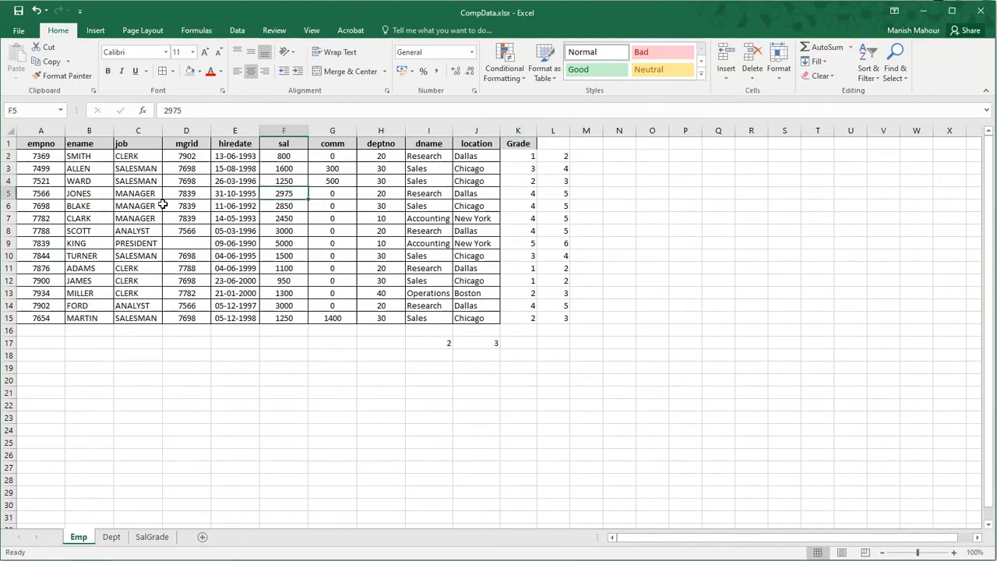
pyautogui.hotkey('ctrl', 'pagedown')
pyautogui.hotkey('ctrl', 'pagedown')
pyautogui.press('Down')
pyautogui.press('Down')
pyautogui.press('Down')
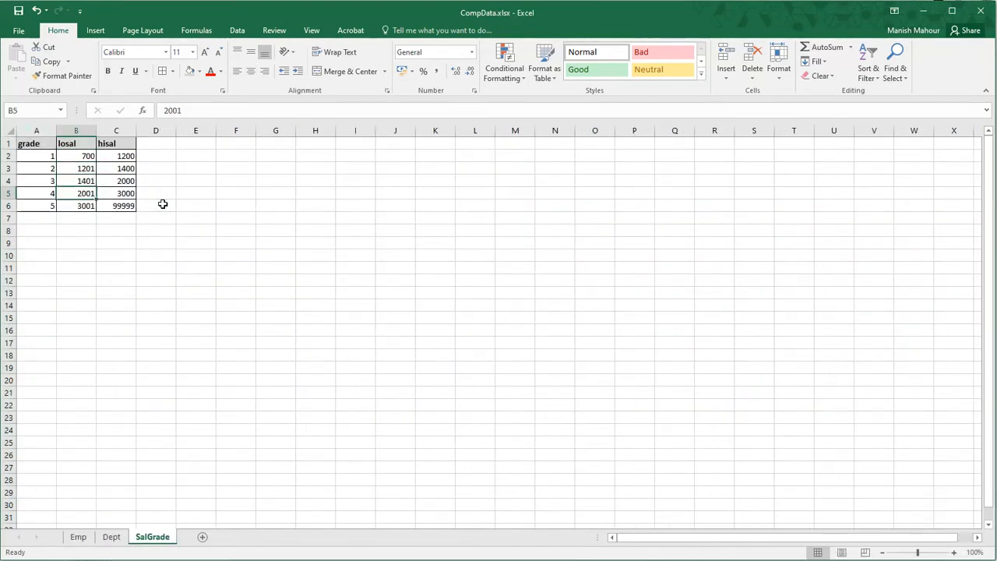
pyautogui.hotkey('ctrl', 'pageup')
pyautogui.hotkey('ctrl', 'pageup')
pyautogui.press('Right')
pyautogui.press('Right')
pyautogui.press('Right')
pyautogui.press('Right')
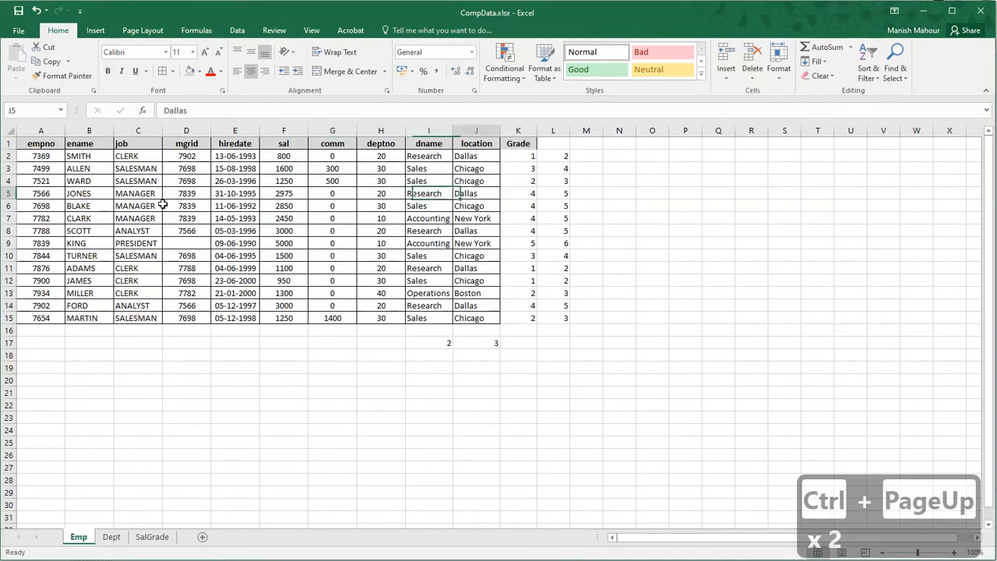
pyautogui.press('Right')
pyautogui.press('Right')
# - Review how the MATCH positions in column L relate to the grade rows in the SalGrade sheet
pyautogui.press('Up')
pyautogui.press('Up')
pyautogui.press('Up')
pyautogui.press('Right')
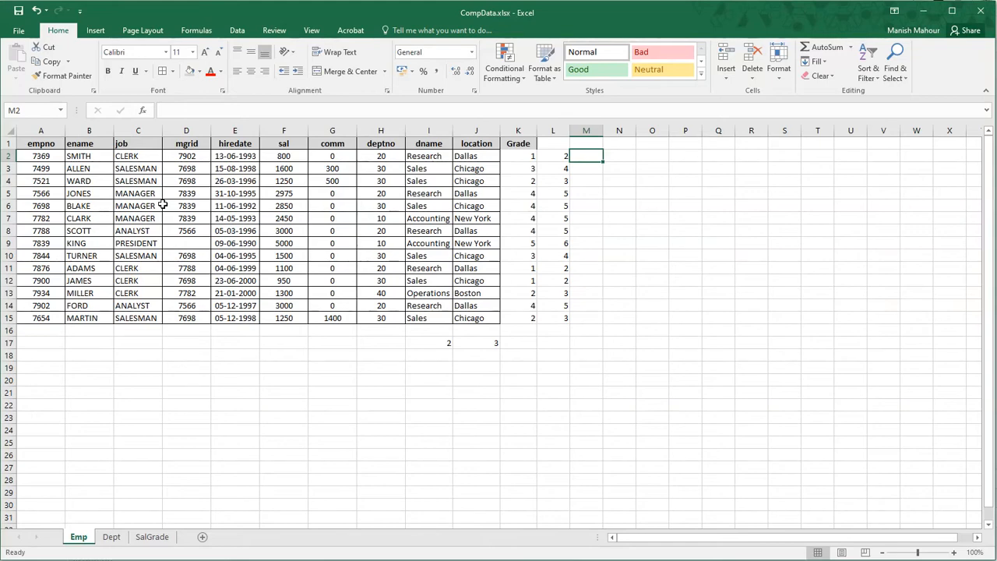
pyautogui.hotkey('ctrl', 'pagedown')
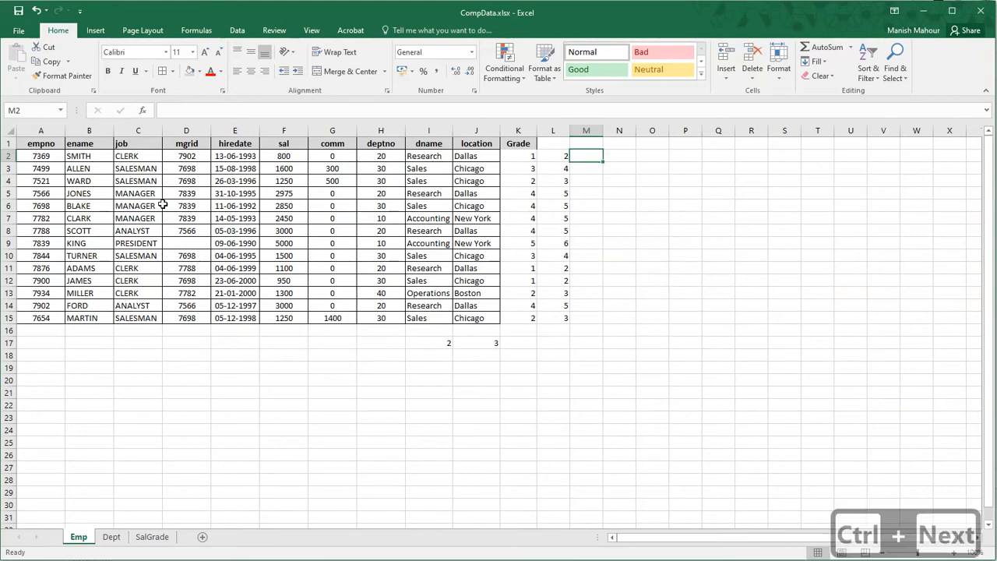
pyautogui.hotkey('ctrl', 'pagedown')
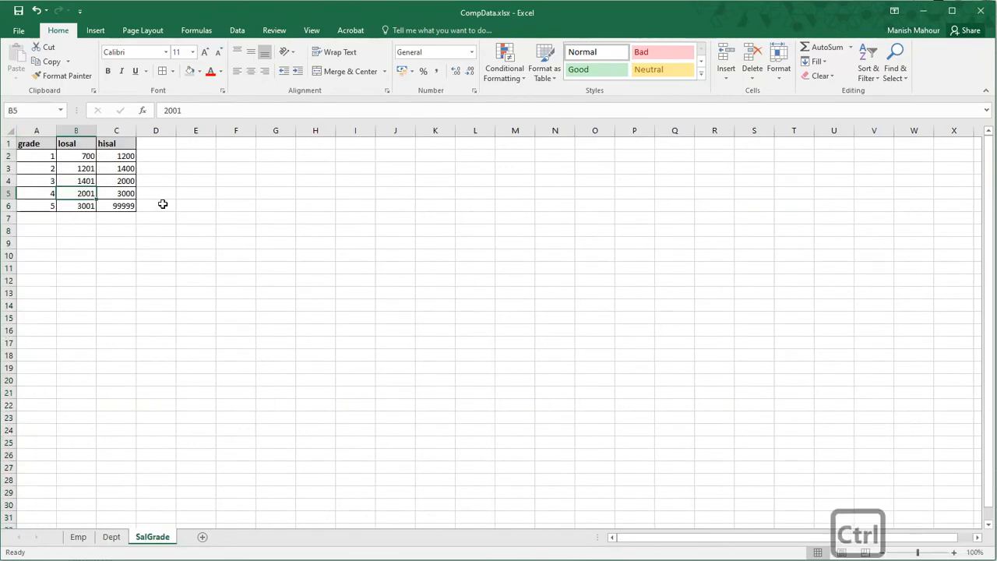
pyautogui.hotkey('ctrl', 'pageup')
pyautogui.hotkey('ctrl', 'pageup')
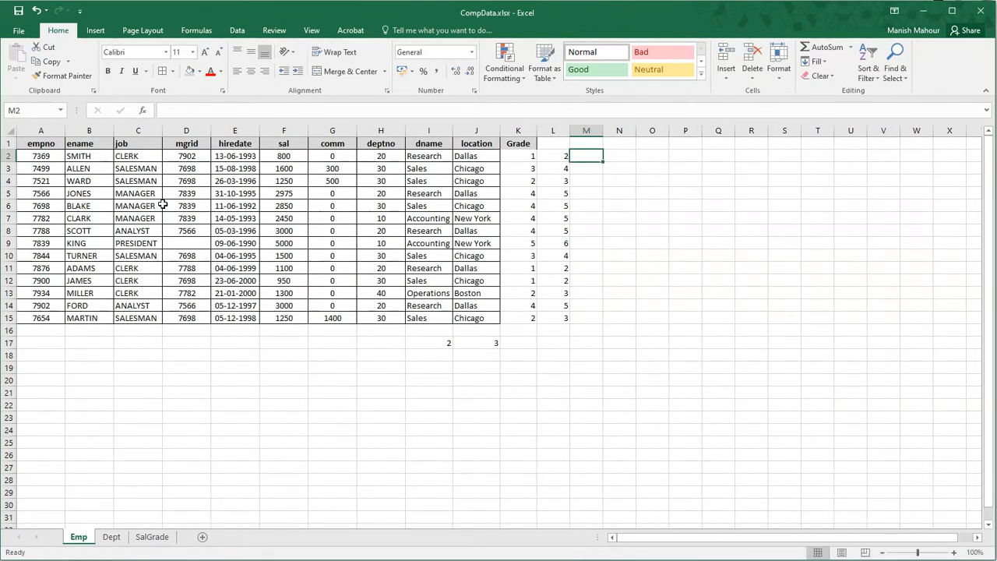
pyautogui.press('Left')
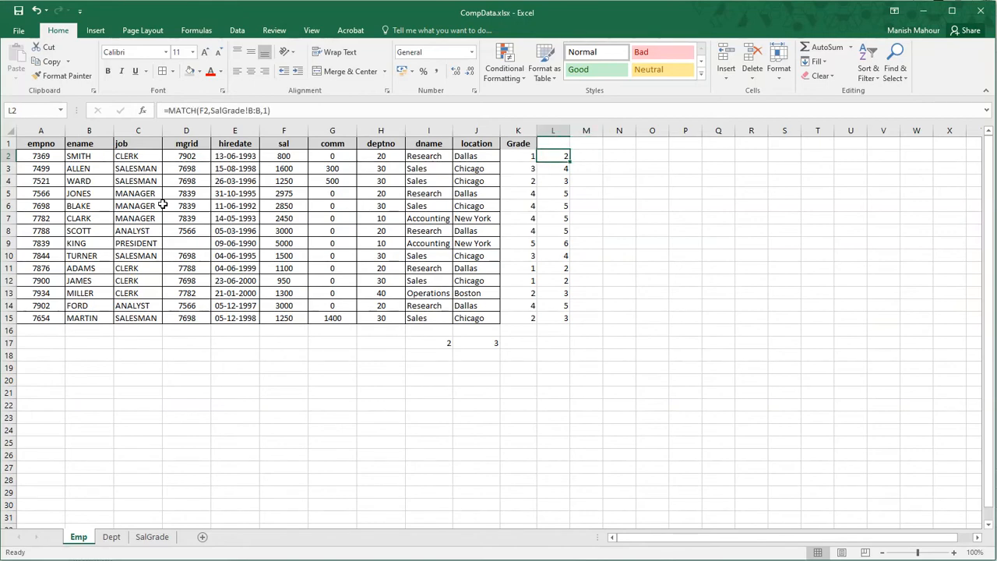
# - Make the grade header A1 the active cell in SalGrade, and return to M2 in the Emp sheet
pyautogui.hotkey('ctrl', 'pagedown')
pyautogui.hotkey('ctrl', 'pagedown')
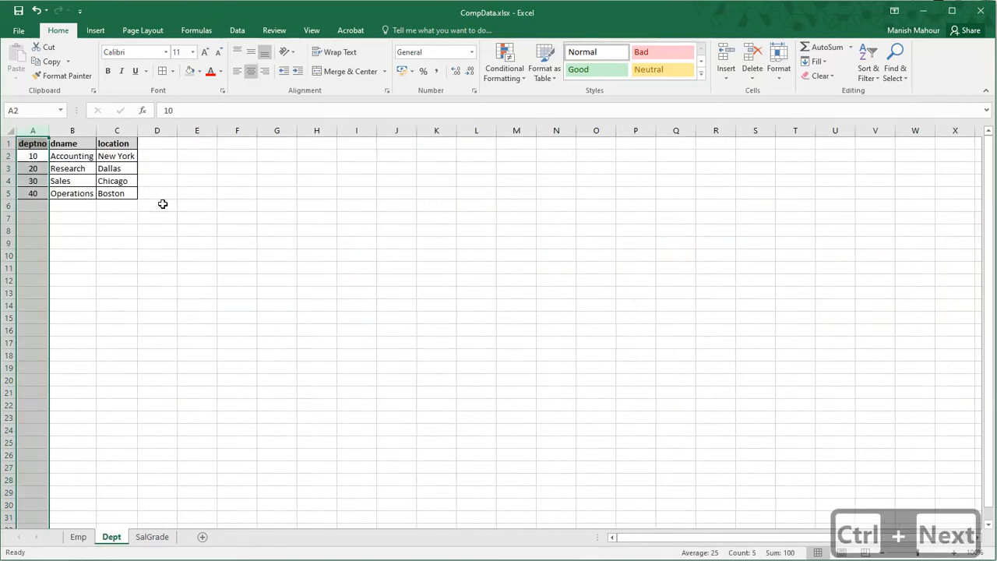
pyautogui.press('Left')
pyautogui.press('Up')
pyautogui.hotkey('ctrl', 'Up')
pyautogui.hotkey('ctrl', 'Up')
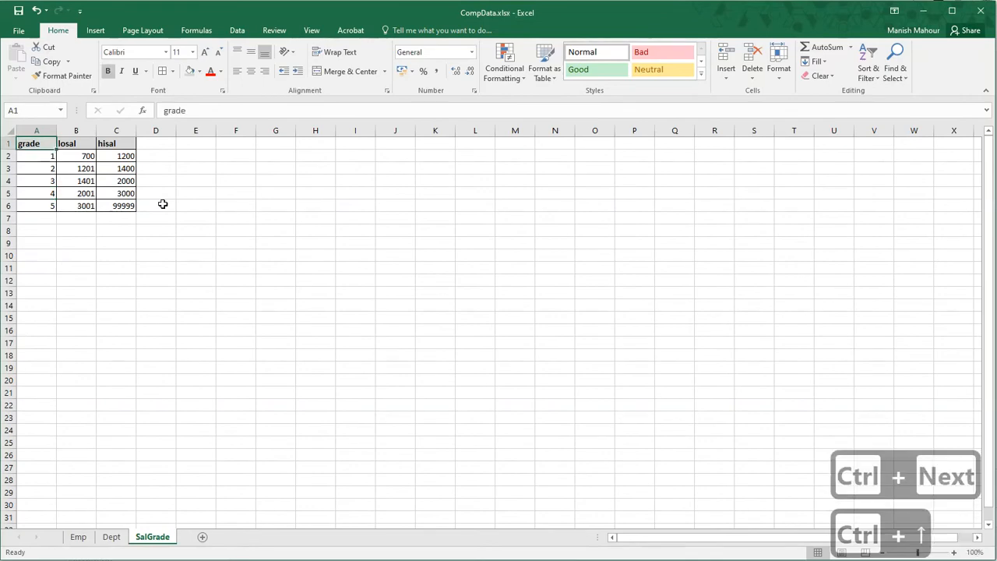
pyautogui.hotkey('ctrl', 'pageup')
pyautogui.hotkey('ctrl', 'pageup')
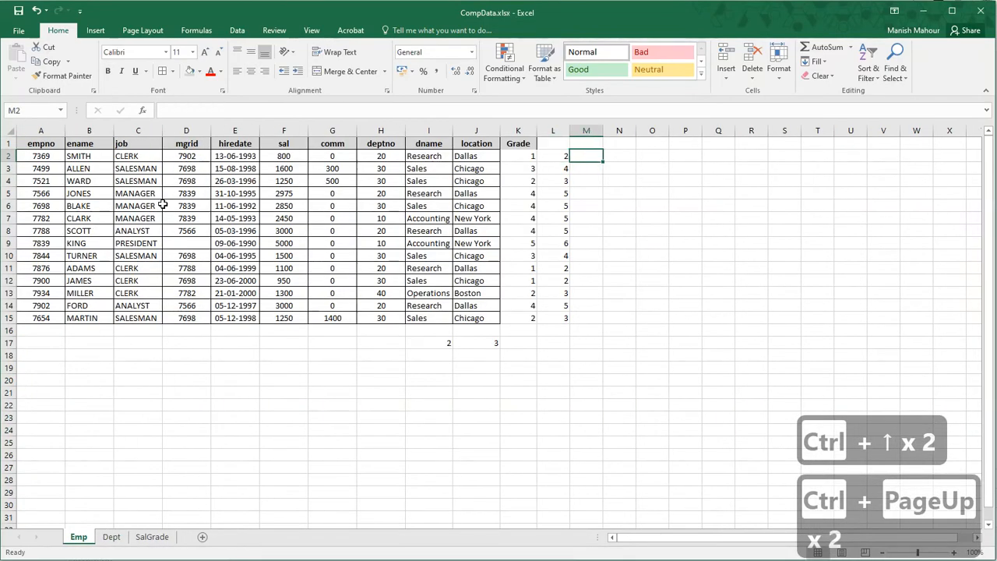
# - Start an INDEX formula in M2 with the whole grade column A of the SalGrade sheet as the array
pyautogui.write('=in')
pyautogui.press('Tab')
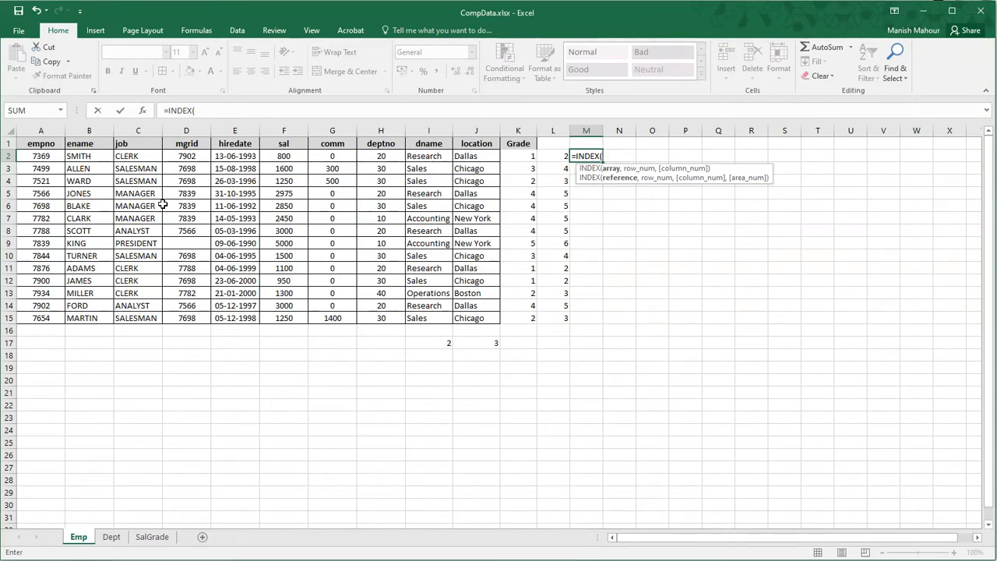
pyautogui.hotkey('ctrl', 'pagedown')
pyautogui.hotkey('ctrl', 'pagedown')
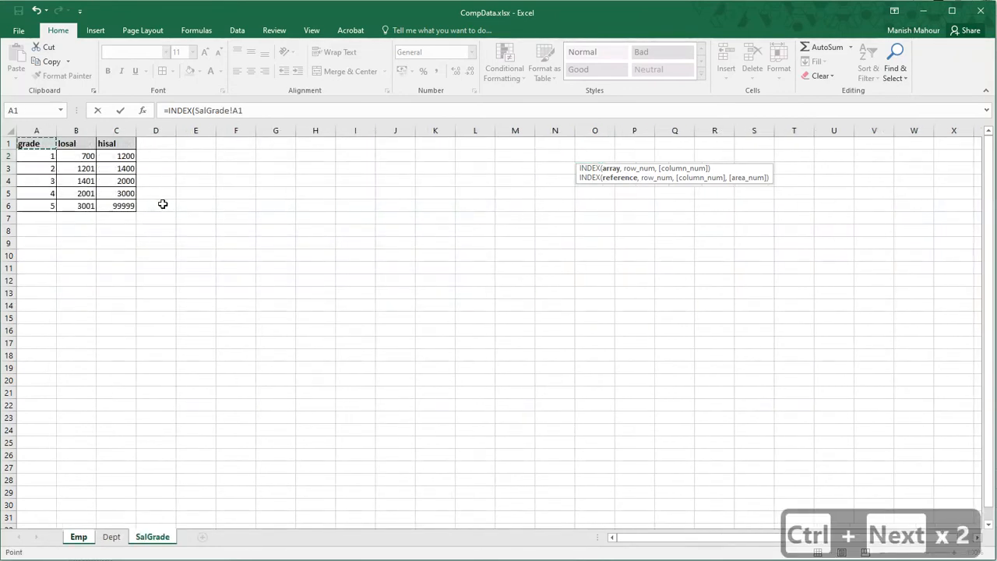
pyautogui.hotkey('ctrl', 'space')
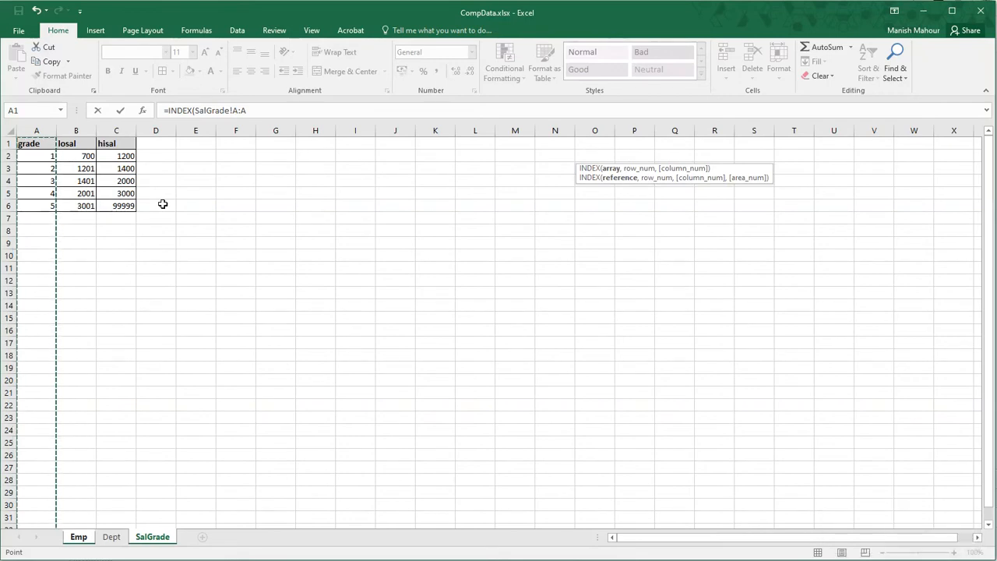
pyautogui.write(',')
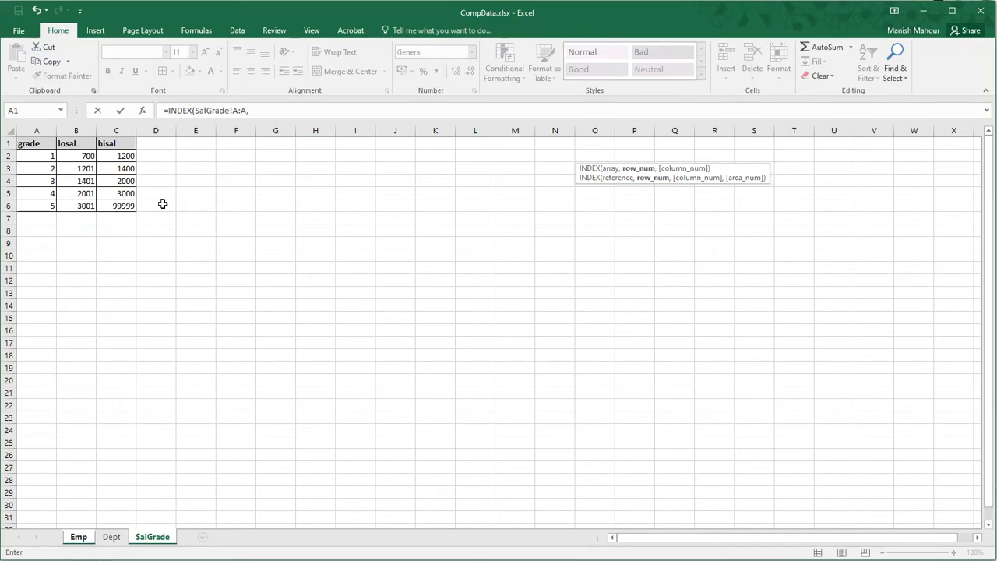
# - Complete the INDEX formula in M2 with L2 of the Emp sheet as the row number
pyautogui.hotkey('ctrl', 'pageup')
pyautogui.hotkey('ctrl', 'pageup')
pyautogui.press('Left')
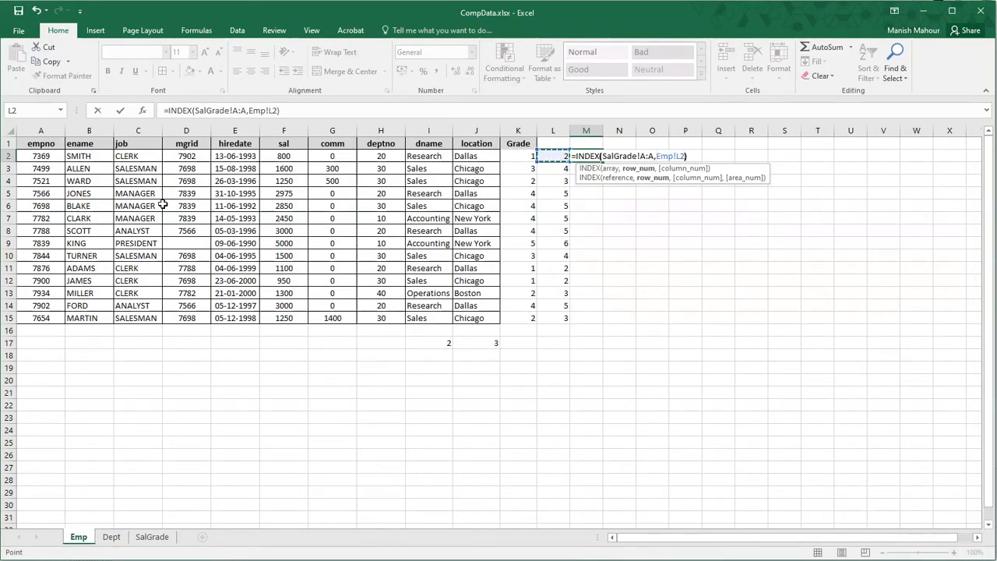
pyautogui.press('Return')
pyautogui.press('Up')
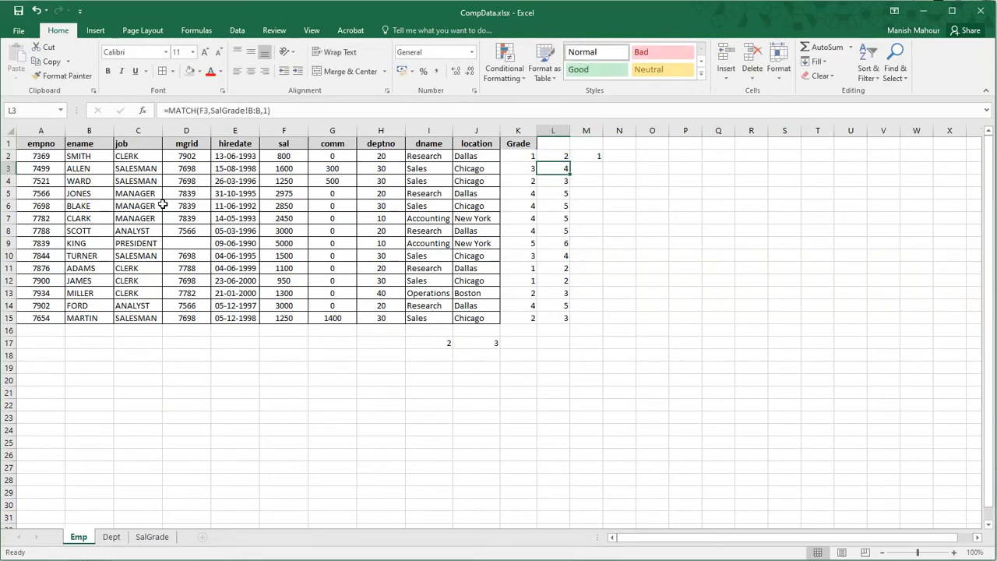
# - Check the INDEX formula in M2 and fill it down column M to M15
pyautogui.press('F2')
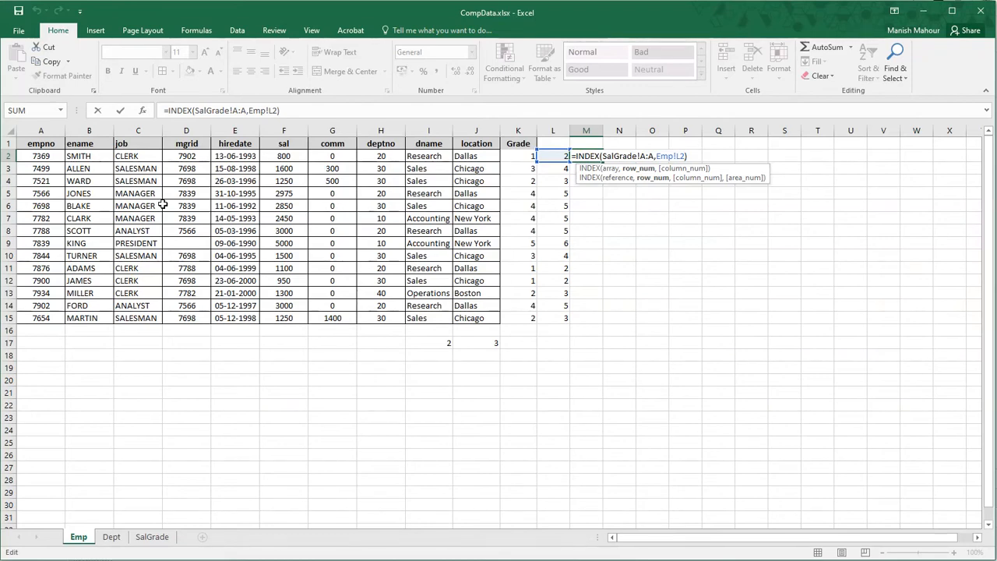
pyautogui.press('Return')
pyautogui.press('Left')
pyautogui.hotkey('ctrl', 'Down')
pyautogui.press('Right')
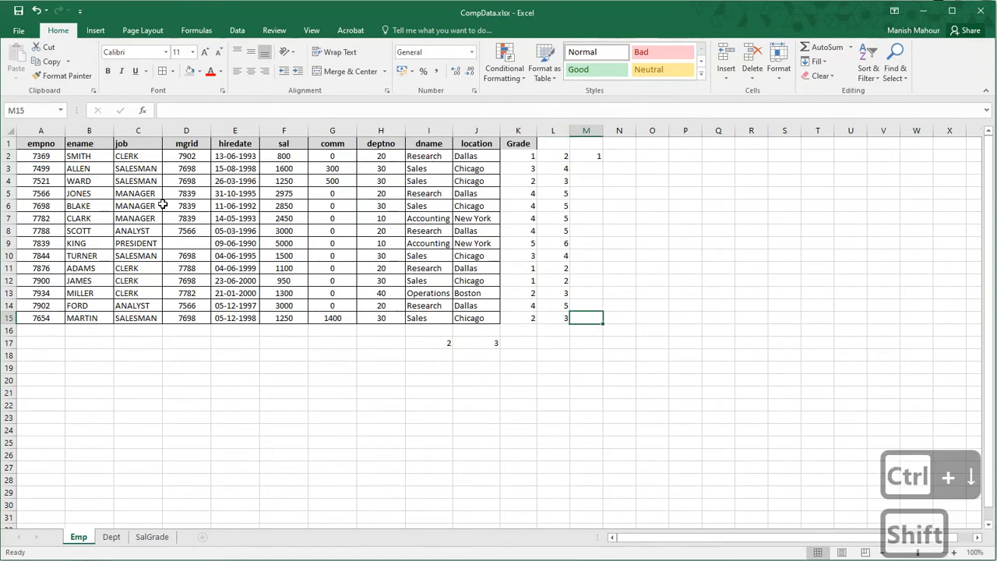
pyautogui.hotkey('ctrl', 'shift', 'Up')
pyautogui.hotkey('ctrl', 'd')
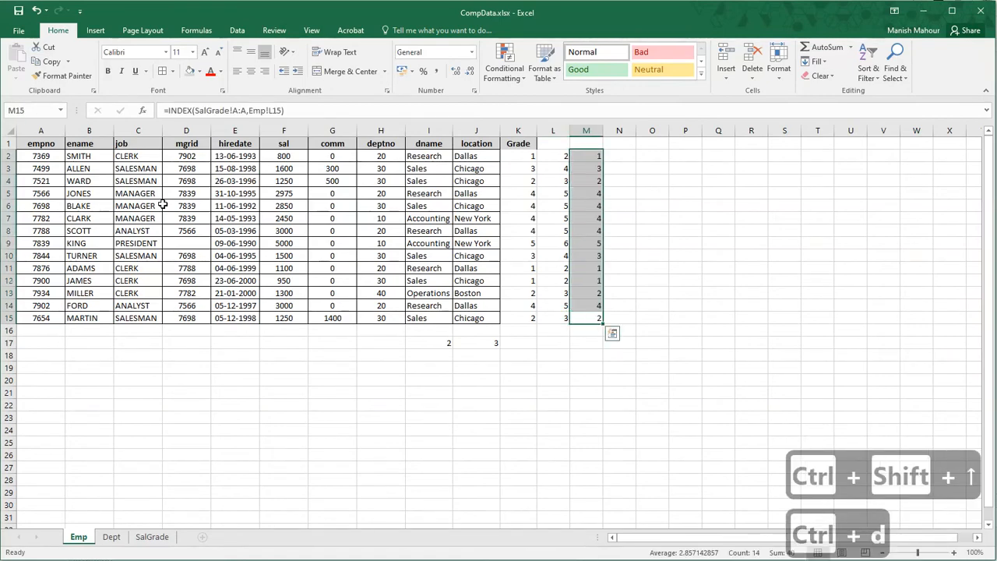
# - Enter a comparison formula in N2 that subtracts M2 from K2
pyautogui.hotkey('ctrl', 'Up')
pyautogui.press('Right')
pyautogui.write('=')
pyautogui.press('Left')
pyautogui.press('Left')
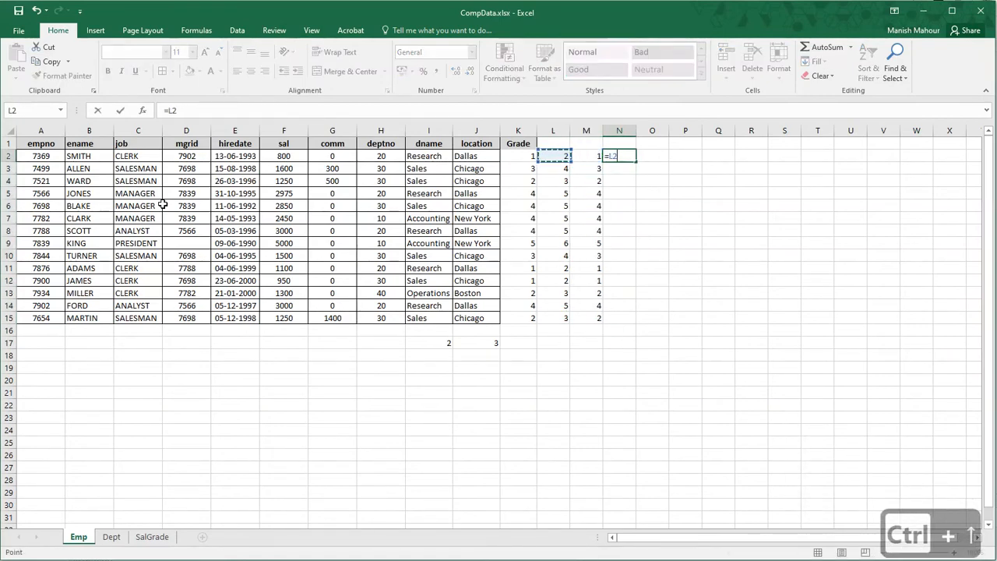
pyautogui.press('Left')
pyautogui.write('-')
pyautogui.press('Left')
pyautogui.press('Return')
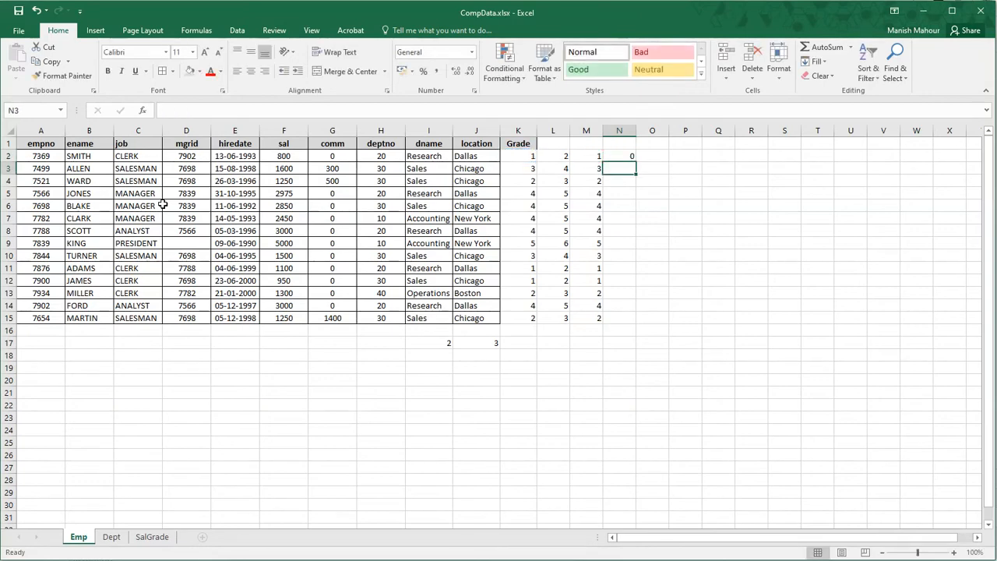
# - Fill the K minus M comparison formula down column N to N15
pyautogui.press('Left')
pyautogui.hotkey('ctrl', 'Down')
pyautogui.press('Right')
pyautogui.hotkey('ctrl', 'shift', 'Up')
pyautogui.hotkey('ctrl', 'd')
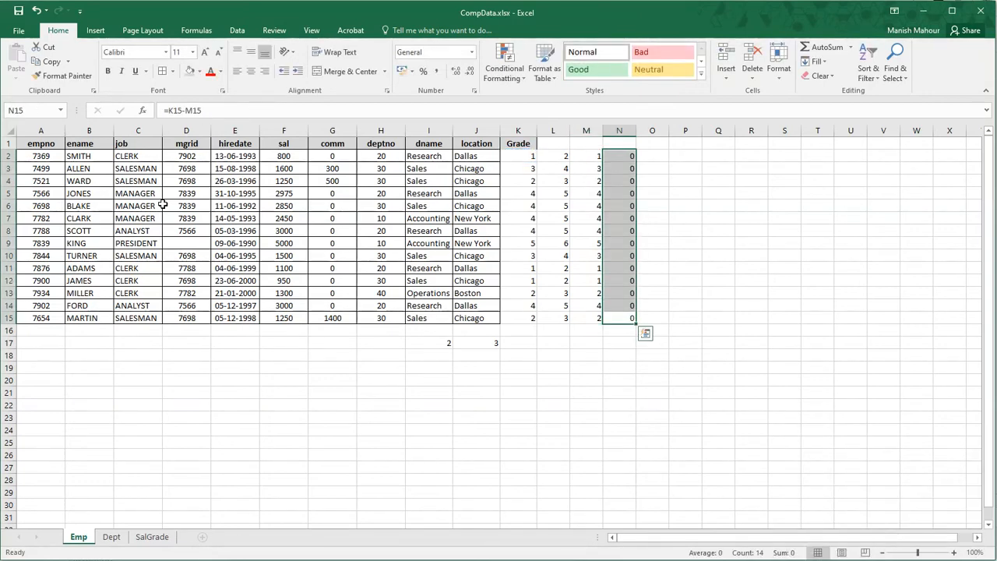
# - Delete the comparison column N and return to M2
pyautogui.press('Left')
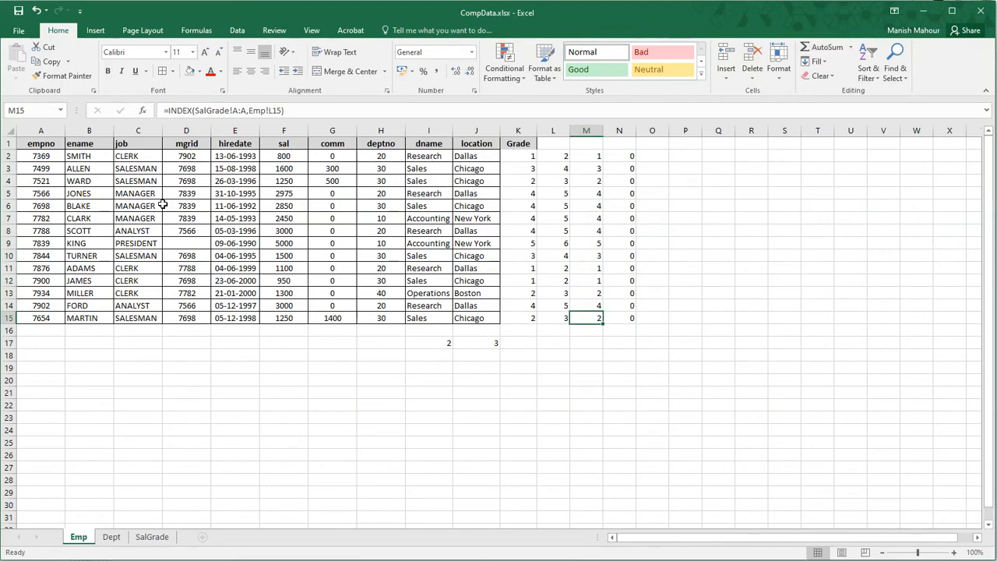
pyautogui.press('Right')
pyautogui.hotkey('ctrl', 'space')
pyautogui.hotkey('ctrl', '-')
pyautogui.press('Left')
pyautogui.hotkey('ctrl', 'Up')
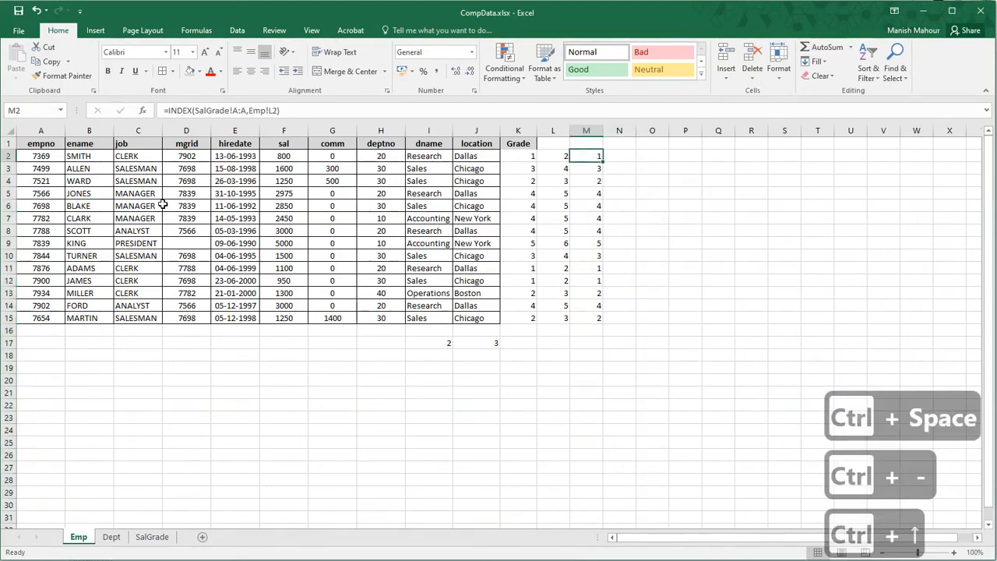
pyautogui.press('F2')
pyautogui.hotkey('ctrl', 'shift', 'Left')
pyautogui.hotkey('ctrl', 'shift', 'Left')
pyautogui.hotkey('ctrl', 'shift', 'Left')
pyautogui.hotkey('ctrl', 'shift', 'Left')
pyautogui.hotkey('ctrl', 'shift', 'Left')
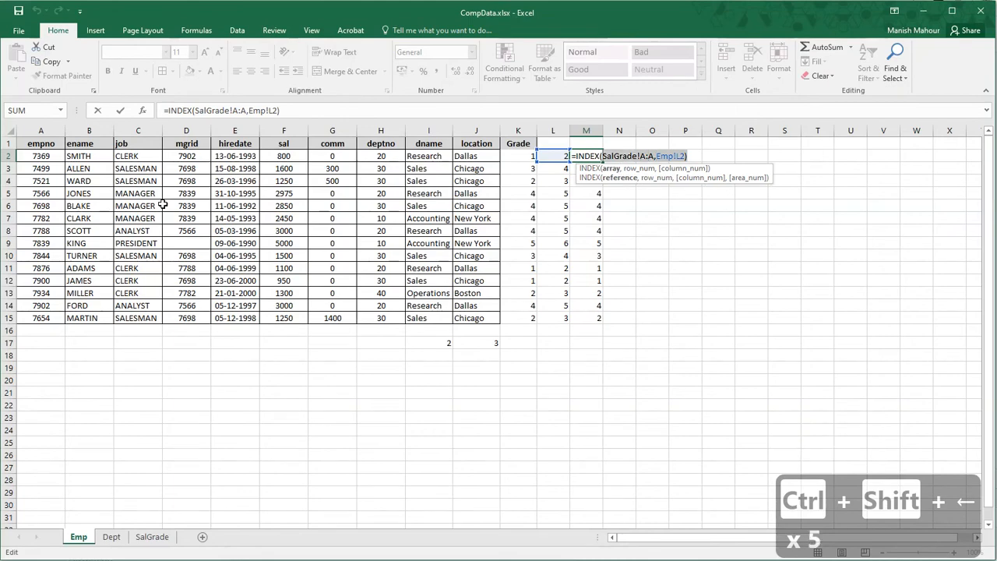
pyautogui.hotkey('ctrl', 'shift', 'Right')
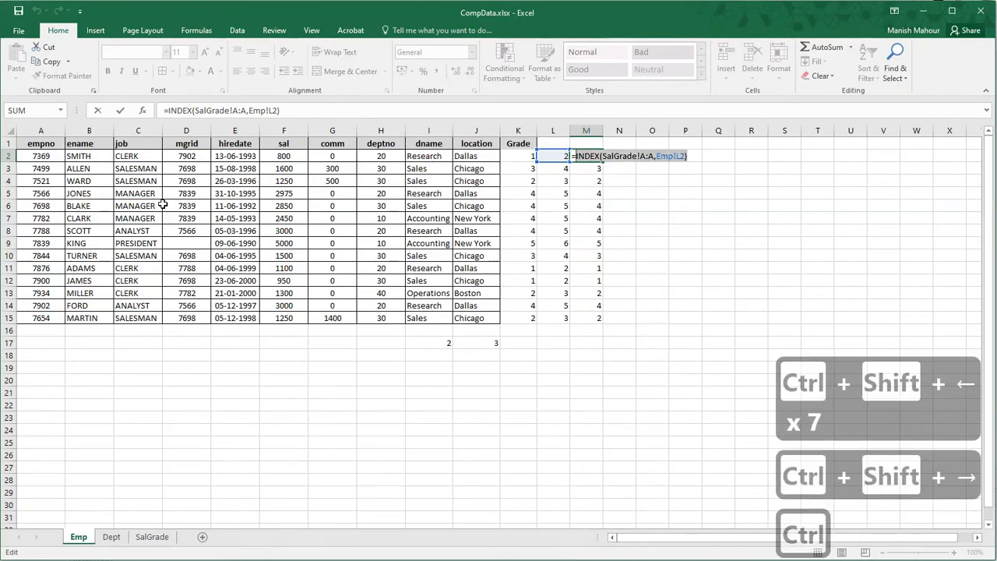
pyautogui.press('Escape')
# - Copy the MATCH(F2,SalGrade!B:B,1) expression out of the formula in L2, leaving that formula unchanged
pyautogui.press('Left')
pyautogui.press('F2')
pyautogui.hotkey('ctrl', 'shift', 'Left')
pyautogui.hotkey('ctrl', 'shift', 'Left')
pyautogui.hotkey('ctrl', 'shift', 'Left')
pyautogui.hotkey('ctrl', 'shift', 'Left')
pyautogui.hotkey('ctrl', 'shift', 'Left')
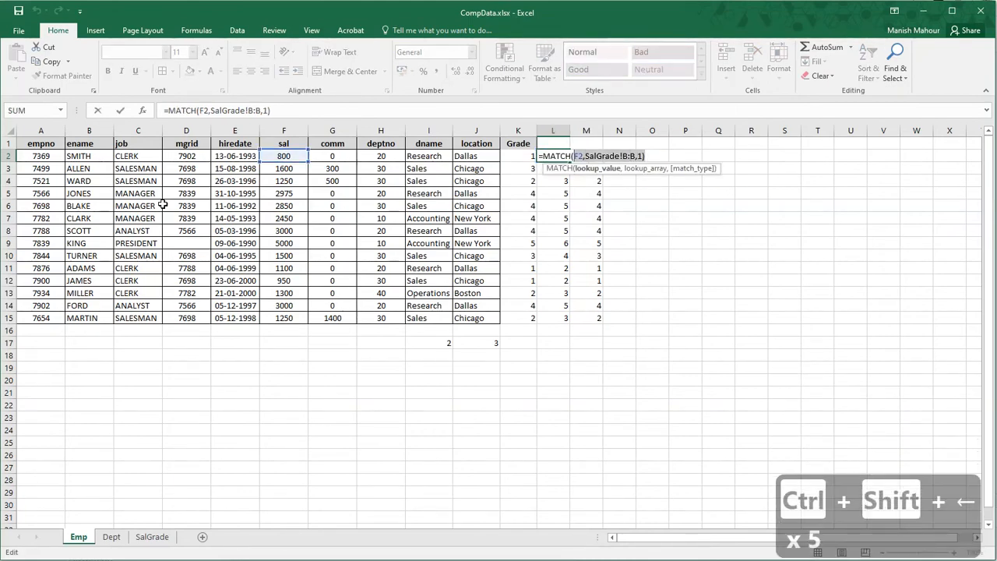
pyautogui.hotkey('ctrl', 'shift', 'Left')
pyautogui.hotkey('ctrl', 'c')
pyautogui.press('Escape')
# - Replace Emp!L2 in M2's INDEX formula with the copied MATCH expression and fill the combined formula down to M15
pyautogui.press('Right')
pyautogui.press('F2')
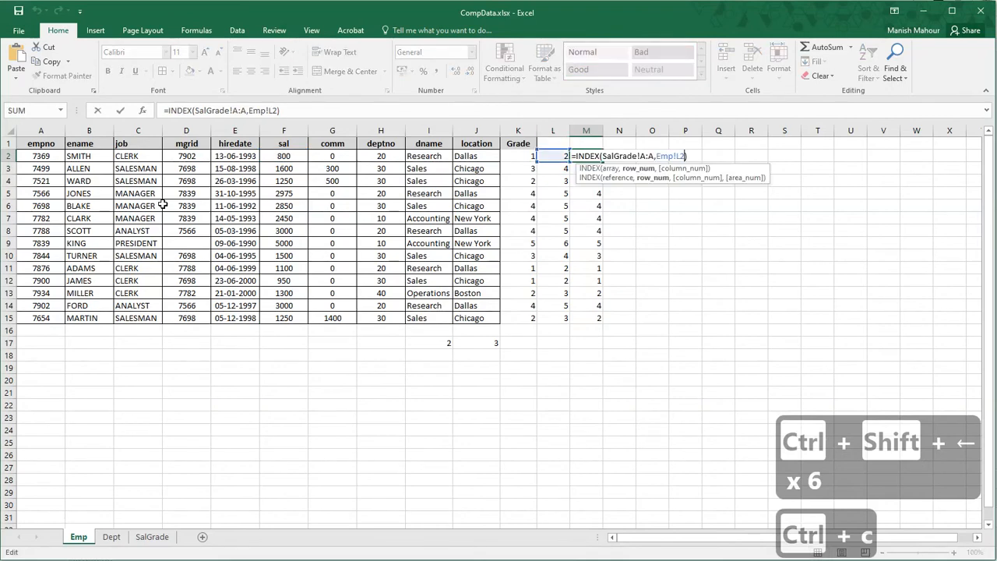
pyautogui.press('Left')
pyautogui.hotkey('shift', 'Left')
pyautogui.hotkey('shift', 'Left')
pyautogui.hotkey('shift', 'Left')
pyautogui.hotkey('shift', 'Left')
pyautogui.hotkey('shift', 'Left')
pyautogui.hotkey('shift', 'Left')
pyautogui.hotkey('ctrl', 'v')
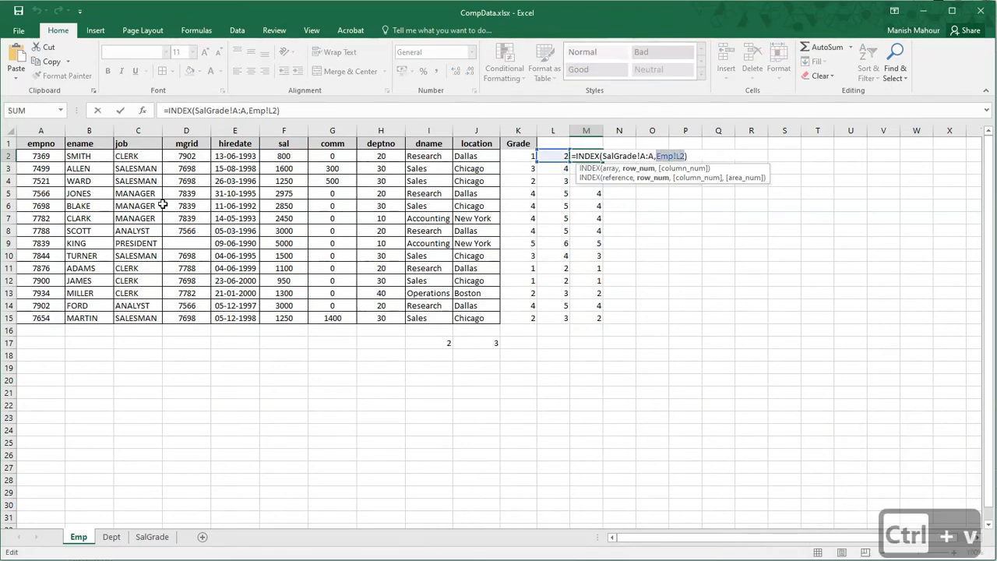
pyautogui.hotkey('ctrl', 'Return')
pyautogui.hotkey('ctrl', 'shift', 'Down')
pyautogui.hotkey('ctrl', 'd')
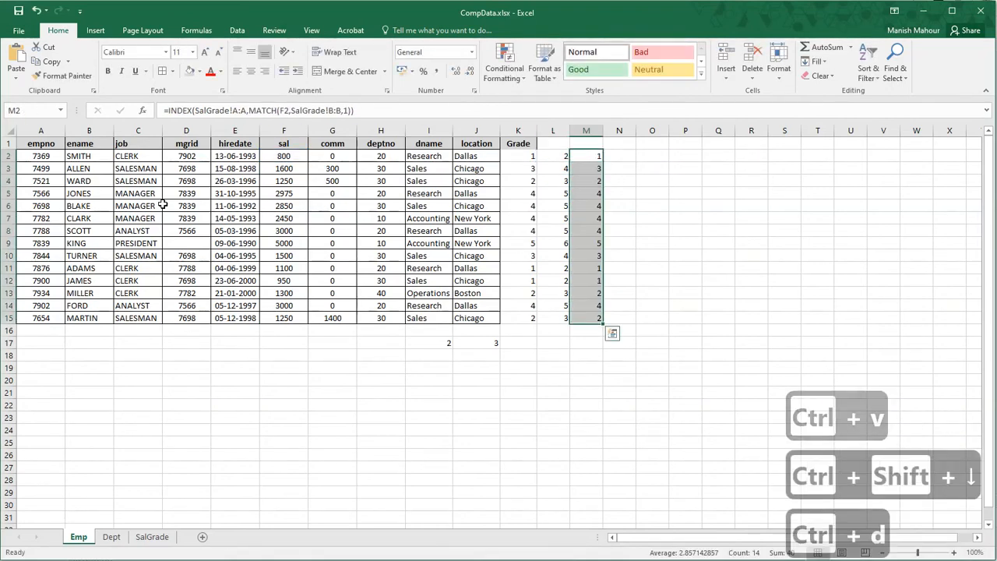
# - Delete the helper MATCH column L and check the combined INDEX and MATCH formula that moves into L2
pyautogui.press('Left')
pyautogui.hotkey('ctrl', 'space')
pyautogui.hotkey('ctrl', '-')
pyautogui.press('Right')
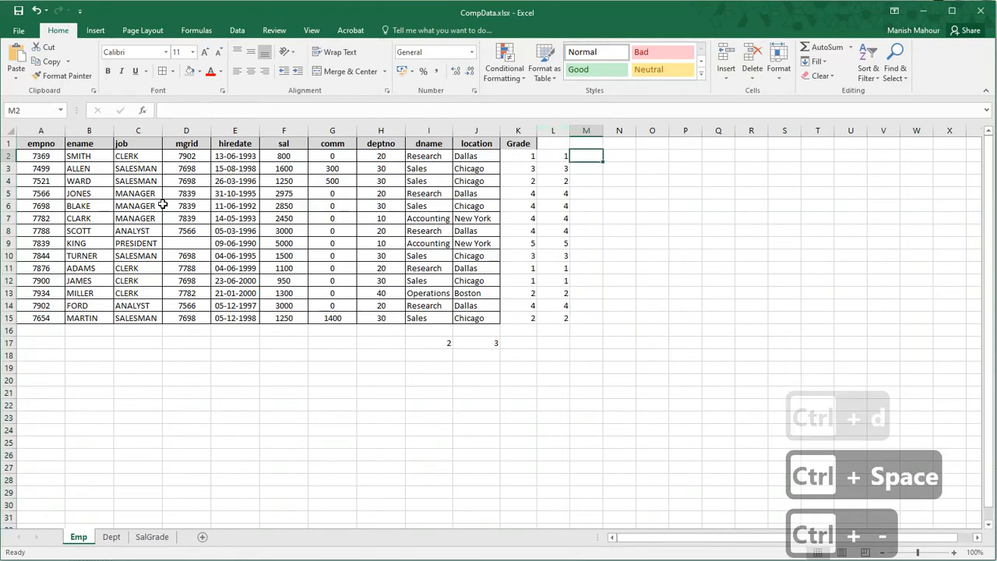
pyautogui.press('Left')
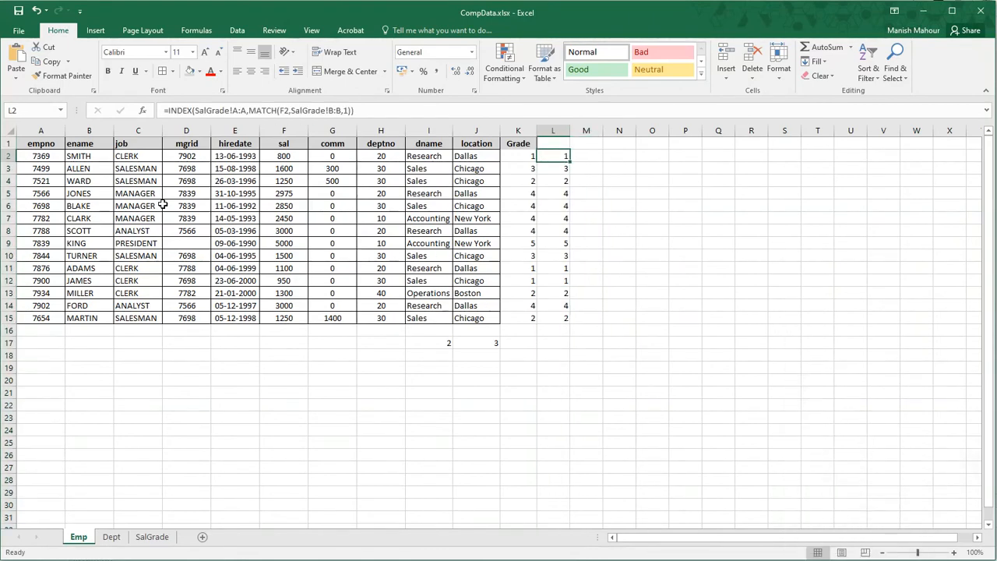
pyautogui.press('F2')
pyautogui.press('Escape')
# - Start a CHOOSE formula in N2 with index number 1 and "Red" as the first value
pyautogui.press('Right')
pyautogui.press('Right')
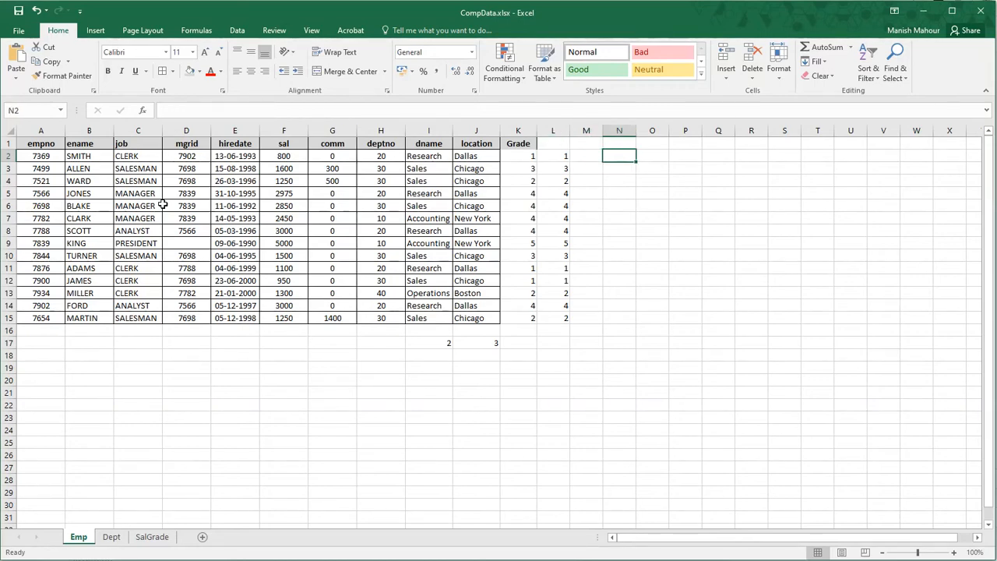
pyautogui.write('=cho')
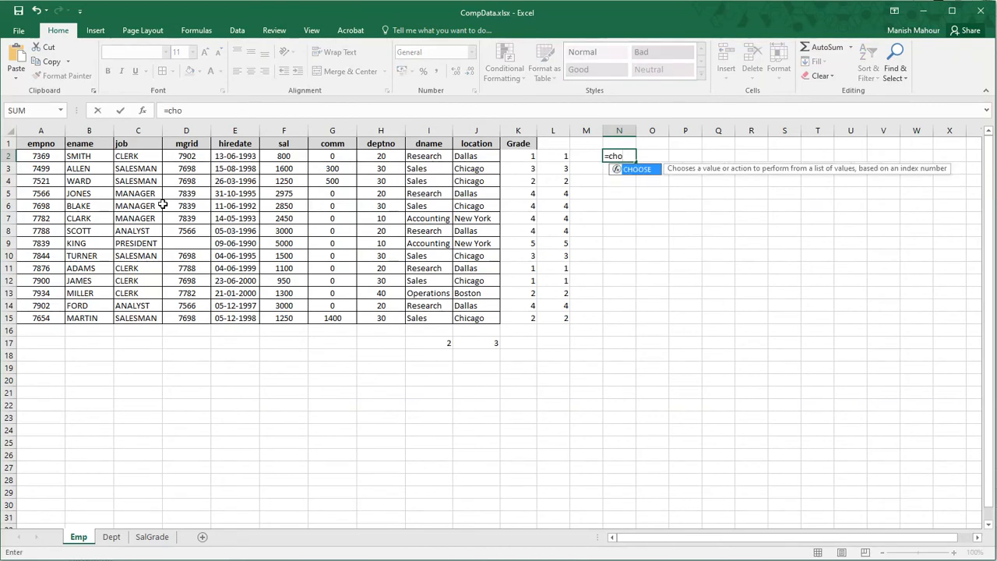
pyautogui.press('Tab')
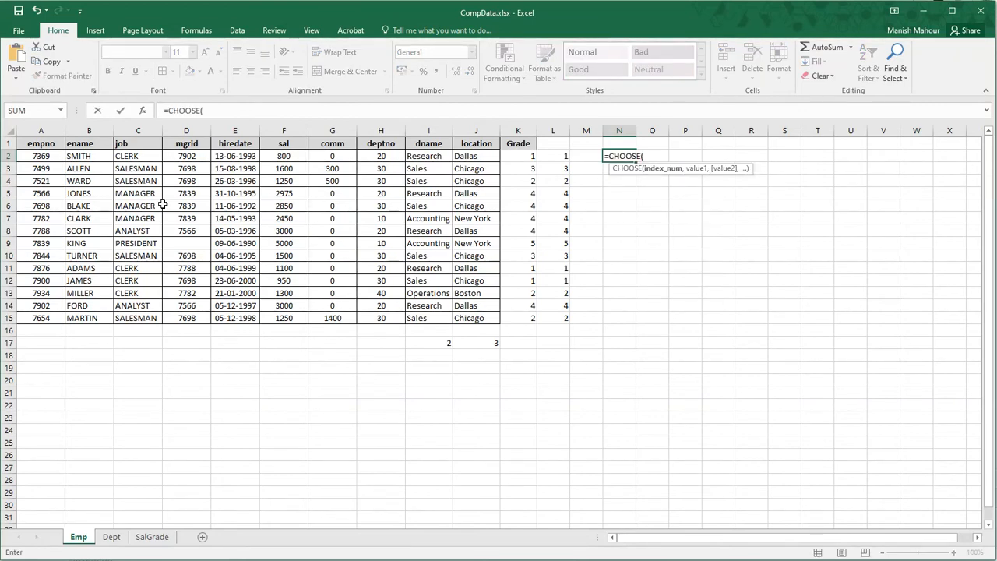
pyautogui.press('F2')
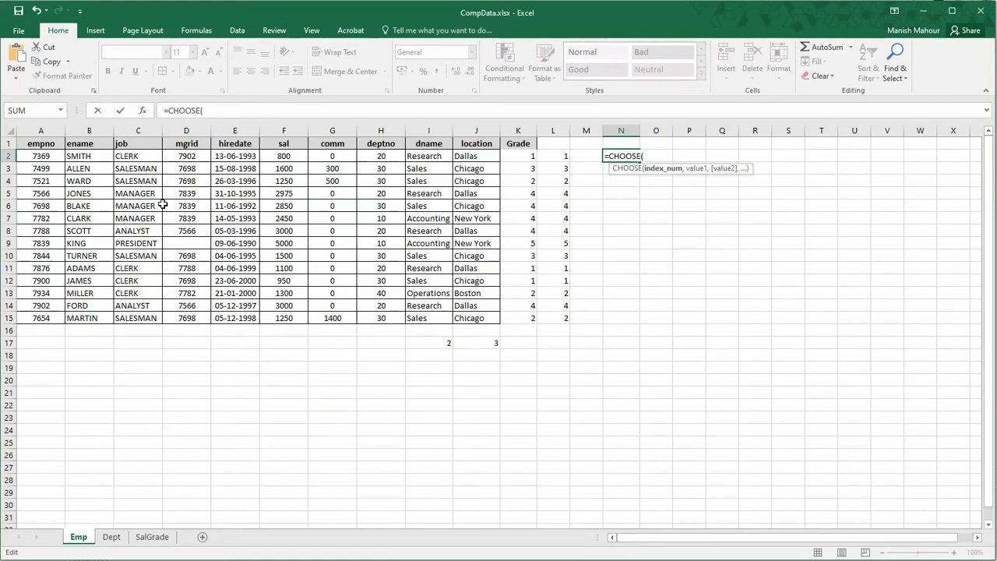
pyautogui.write('1,')
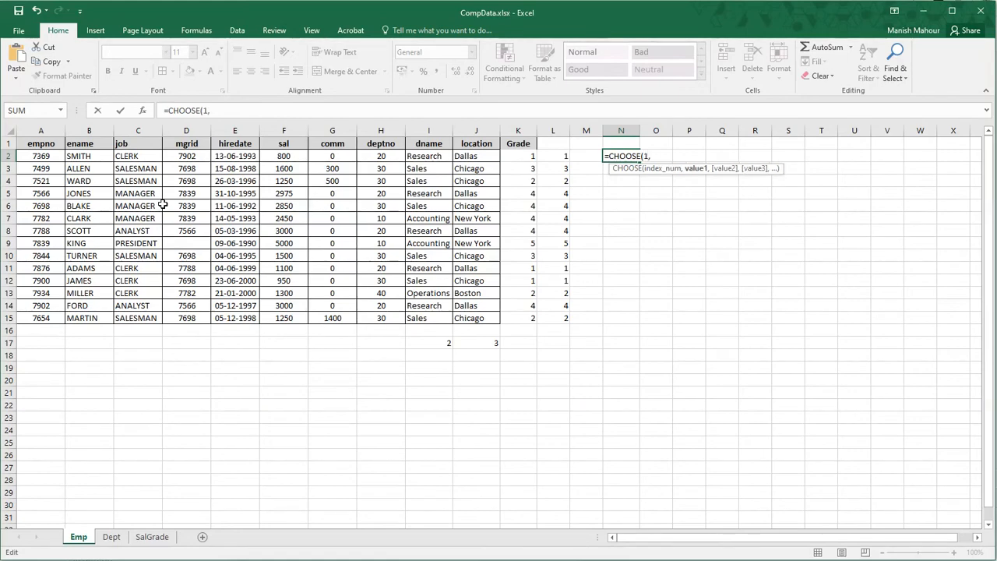
pyautogui.write('"')
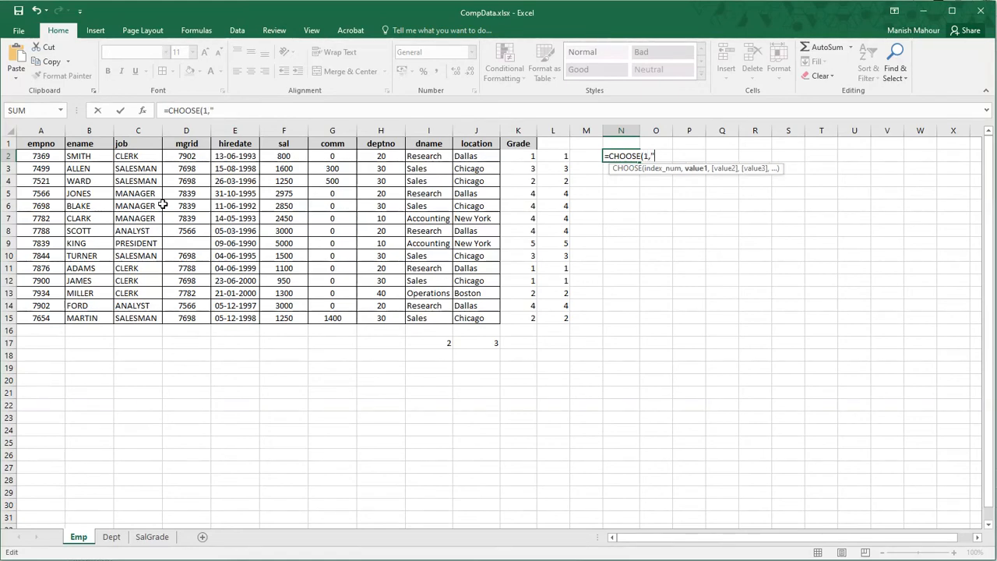
pyautogui.write('REd')
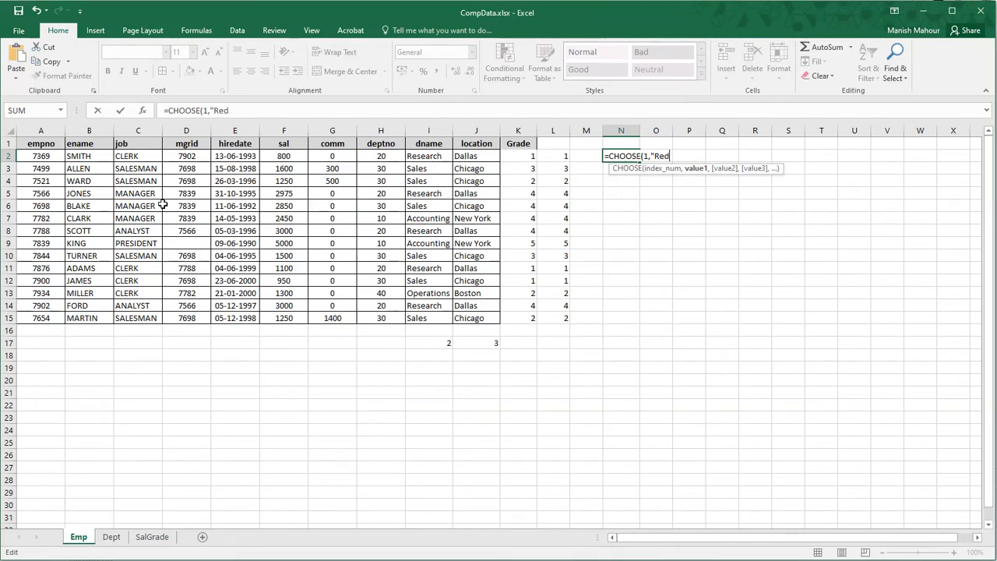
pyautogui.write('","')
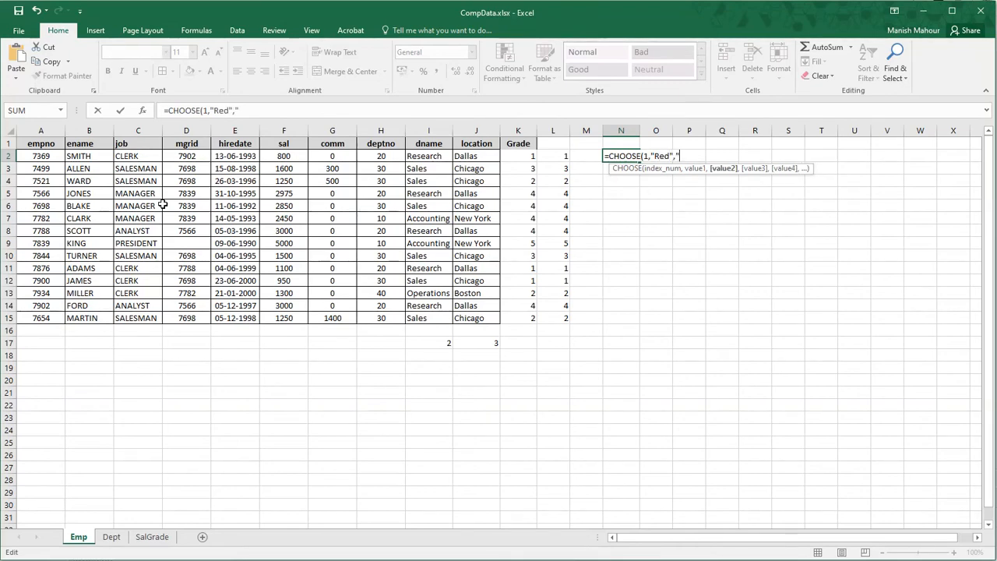
# - Complete the CHOOSE formula in N2 with "Green" and "Blue" as the second and third values
pyautogui.write('G')
pyautogui.write('ee')
pyautogui.press('BackSpace')
pyautogui.press('BackSpace')
pyautogui.write('reen","')
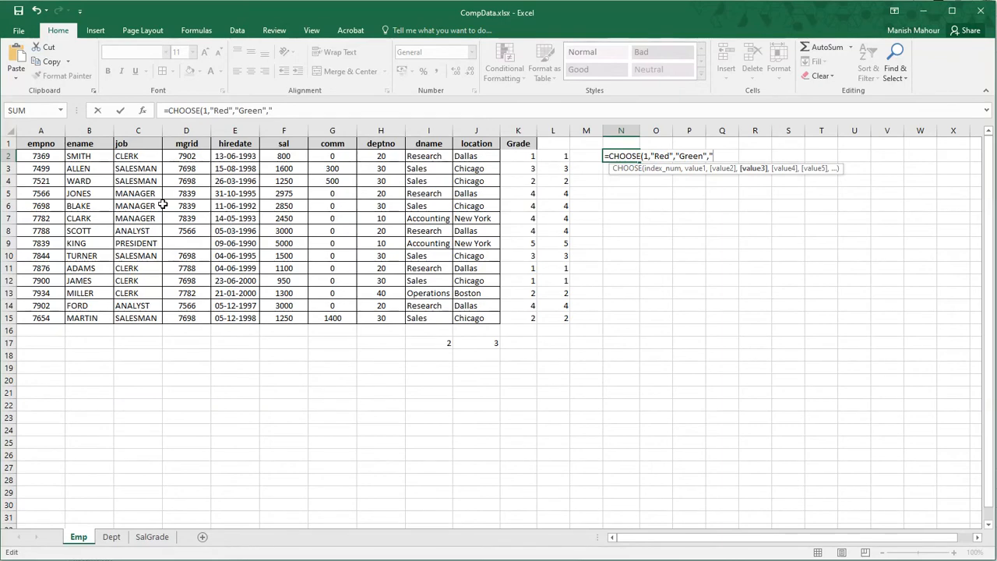
pyautogui.write('Blue")')
pyautogui.press('Return')
# - Review the index number and the colour values in N2's CHOOSE formula without changing it
pyautogui.press('Up')
pyautogui.press('F2')
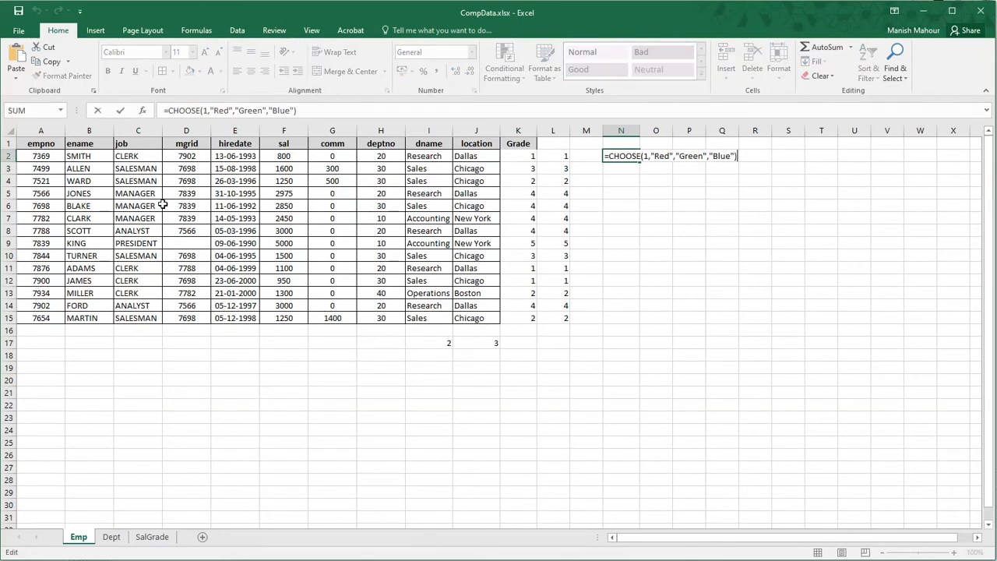
pyautogui.press('Left')
pyautogui.press('Left')
pyautogui.press('Left')
pyautogui.press('Left')
pyautogui.press('Left')
pyautogui.press('Left')
pyautogui.press('Left')
pyautogui.press('Left')
pyautogui.press('Left')
pyautogui.press('Left')
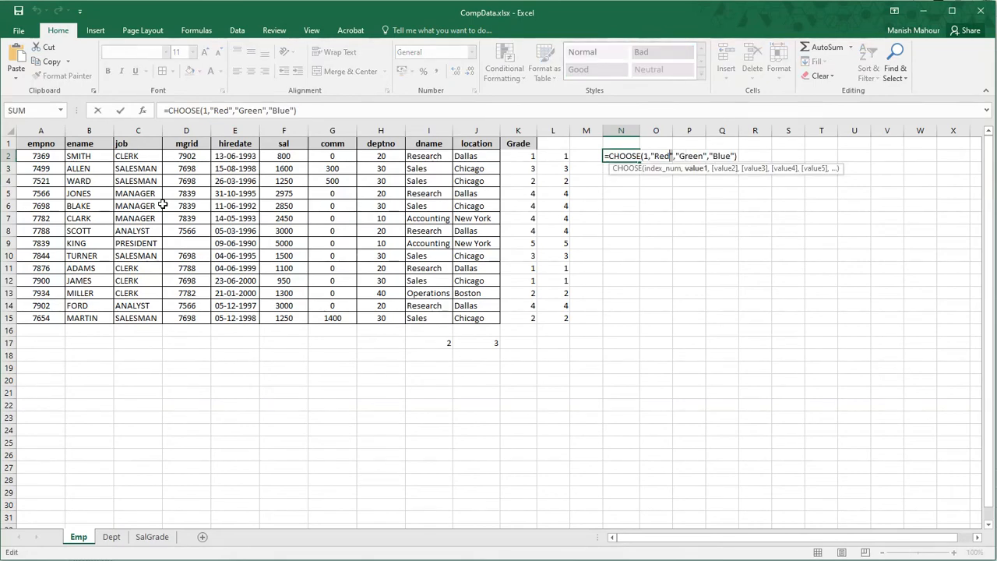
pyautogui.hotkey('shift', 'Left')
pyautogui.hotkey('shift', 'Left')
pyautogui.hotkey('shift', 'Left')
pyautogui.hotkey('shift', 'Left')
pyautogui.hotkey('shift', 'Left')
pyautogui.press('Left')
pyautogui.press('Left')
pyautogui.press('Left')
pyautogui.press('Left')
pyautogui.press('Escape')
# - Change the index number of the CHOOSE formula in N2 to 2
pyautogui.press('F2')
pyautogui.press('Left')
pyautogui.press('Left')
pyautogui.press('Left')
pyautogui.press('Left')
pyautogui.press('Left')
pyautogui.press('Left')
pyautogui.press('Left')
pyautogui.press('Left')
pyautogui.press('Left')
pyautogui.press('Left')
pyautogui.press('Left')
pyautogui.press('Left')
pyautogui.press('Left')
pyautogui.press('Left')
pyautogui.press('Left')
pyautogui.press('Left')
pyautogui.press('Left')
pyautogui.press('Left')
pyautogui.press('Left')
pyautogui.press('Left')
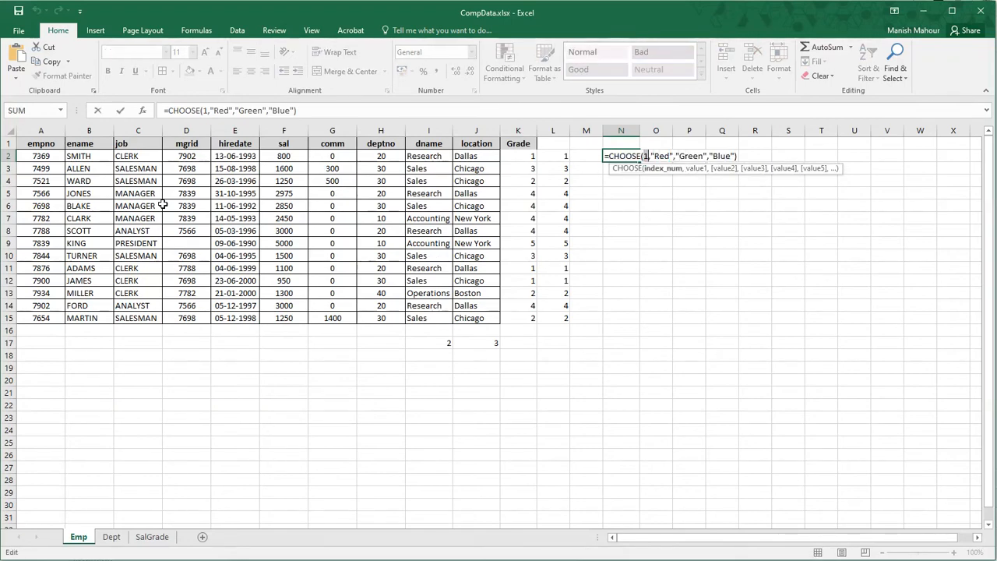
pyautogui.press('Delete')
pyautogui.write('2')
pyautogui.press('Return')
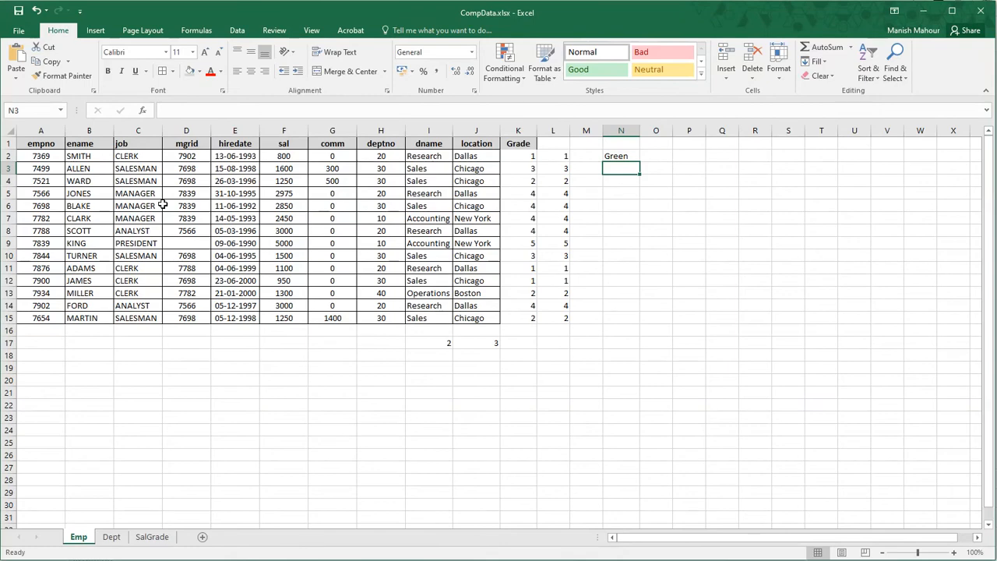
# - Start a new CHOOSE formula in N2, overwriting the colour example, with index number 2
pyautogui.press('Up')
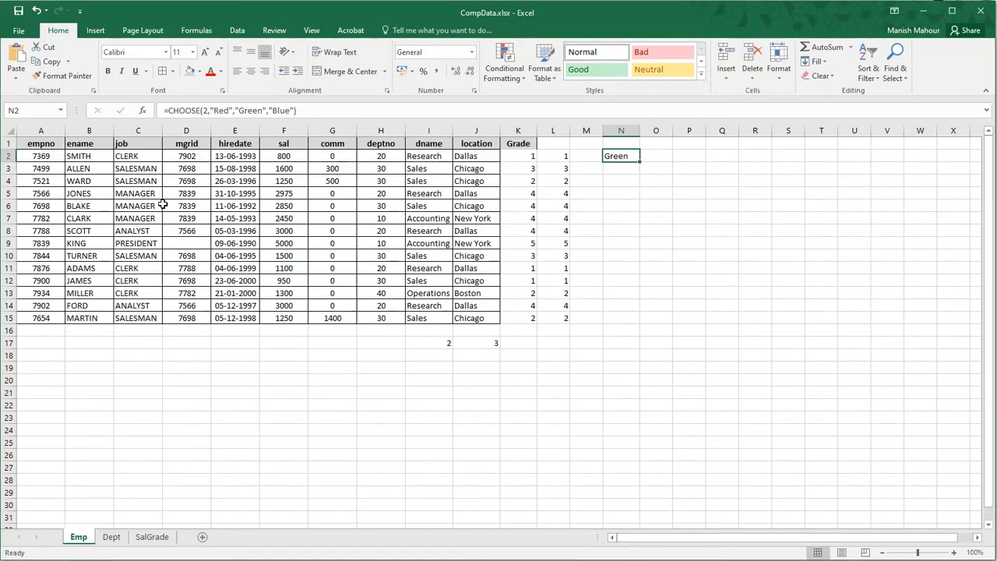
pyautogui.write('=ch')
pyautogui.press('Down')
pyautogui.press('Down')
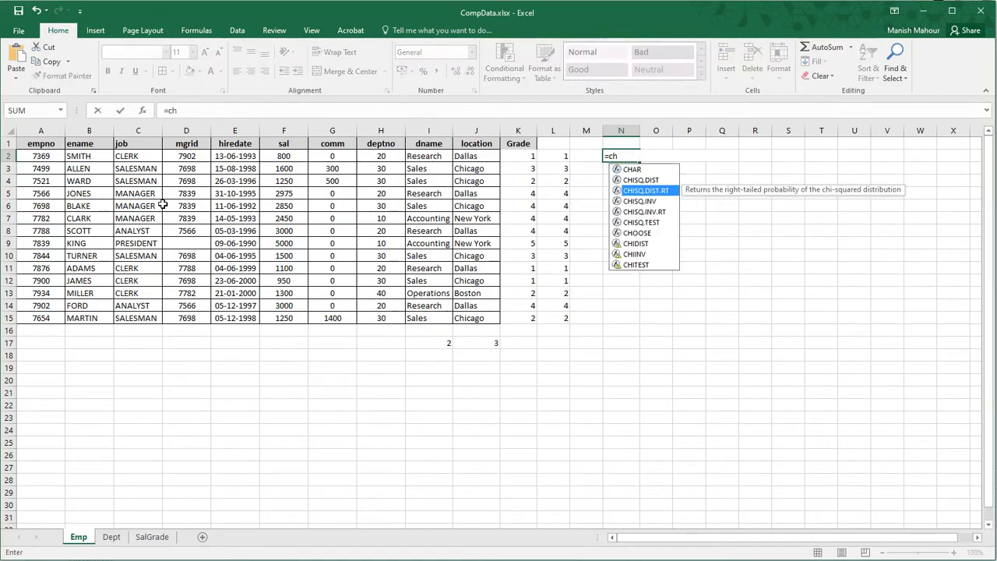
pyautogui.write('oo')
pyautogui.press('Tab')
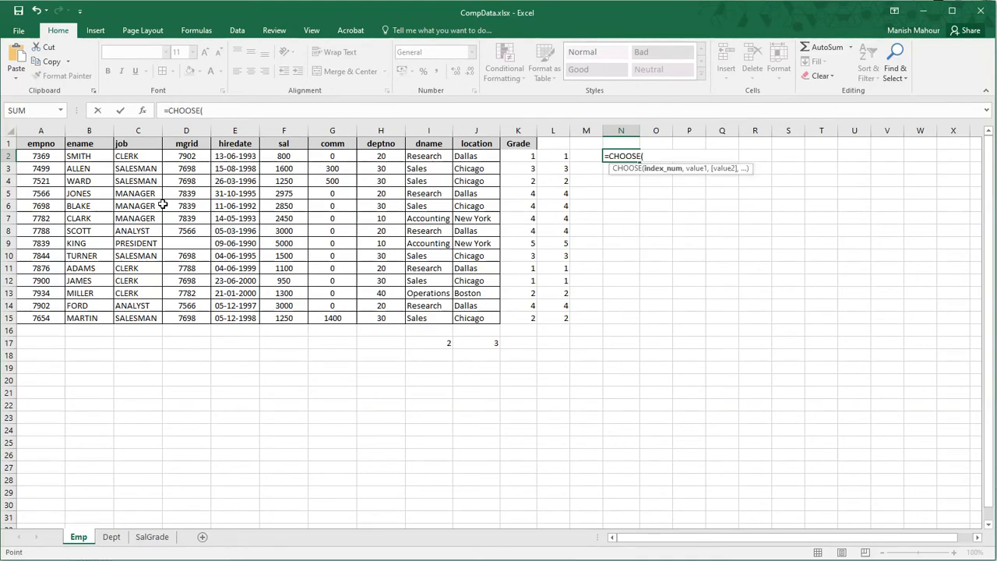
pyautogui.press('Left')
pyautogui.press('BackSpace')
pyautogui.press('BackSpace')
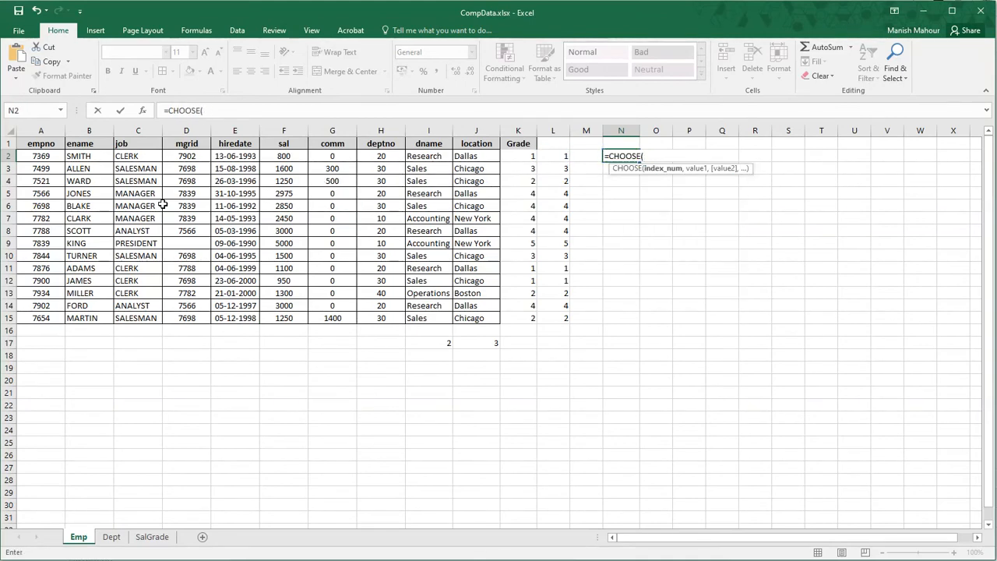
pyautogui.write('1')
pyautogui.write('2,')
# - Give N2's CHOOSE formula the whole dname column I:I as its first value
pyautogui.press('Left')
pyautogui.press('Left')
pyautogui.press('Left')
pyautogui.press('Left')
pyautogui.press('Left')
pyautogui.press('Left')
pyautogui.press('Left')
pyautogui.press('Left')
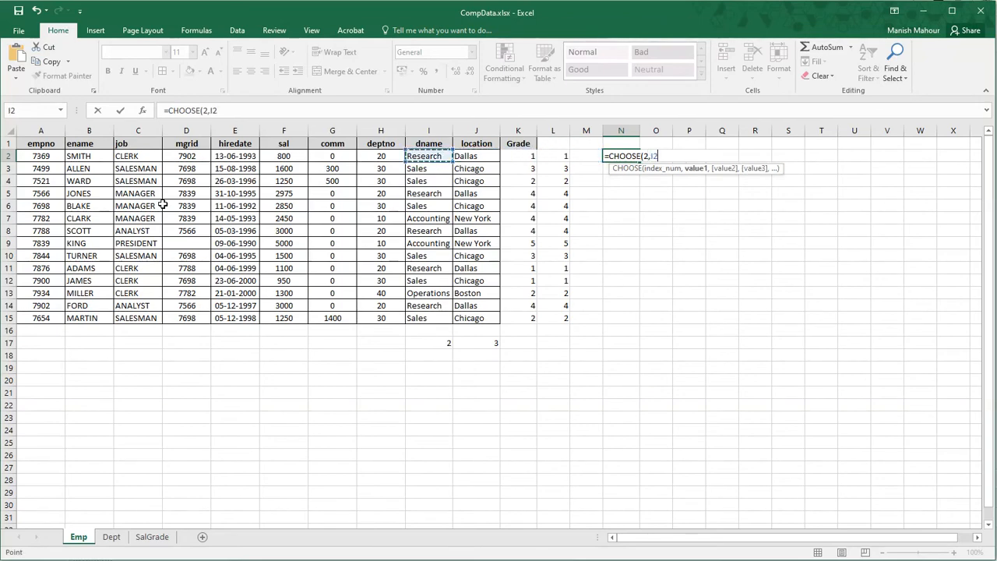
pyautogui.press('Right')
pyautogui.press('Right')
pyautogui.press('Right')
pyautogui.hotkey('ctrl', 'space')
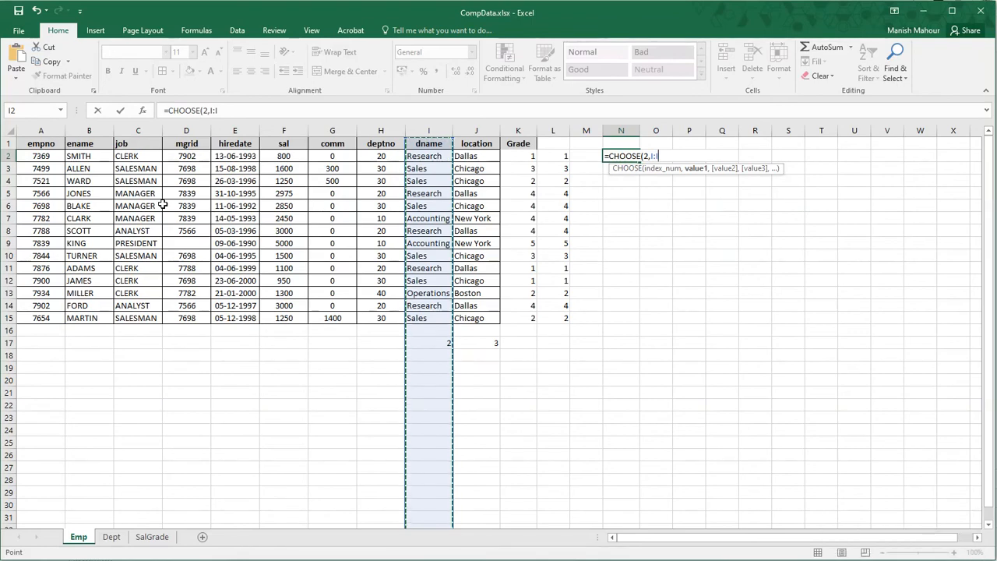
# - Add the whole location column J:J as the second value of N2's CHOOSE formula and complete the formula
pyautogui.write(',')
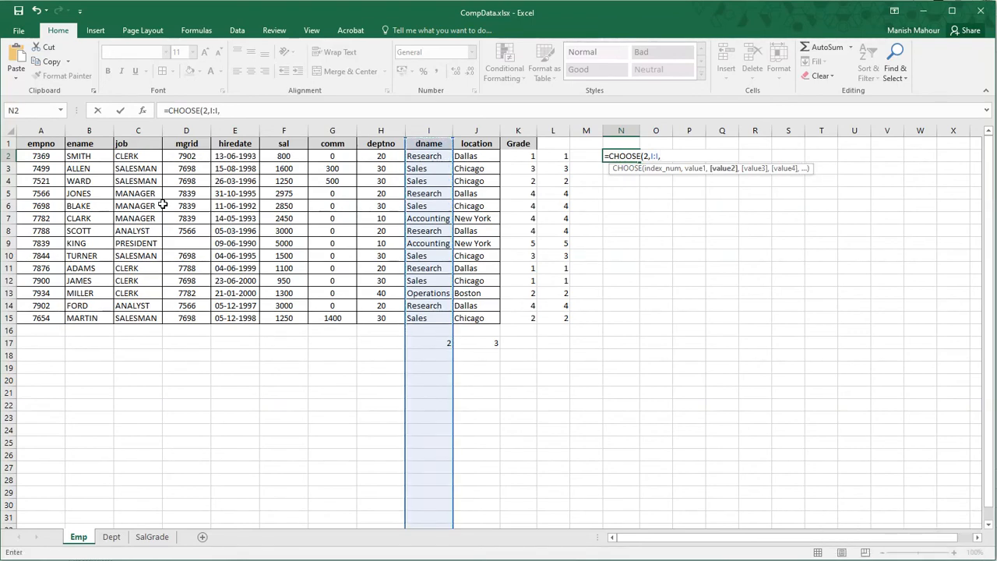
pyautogui.press('Left')
pyautogui.press('Left')
pyautogui.press('Left')
pyautogui.press('Left')
pyautogui.hotkey('ctrl', 'space')
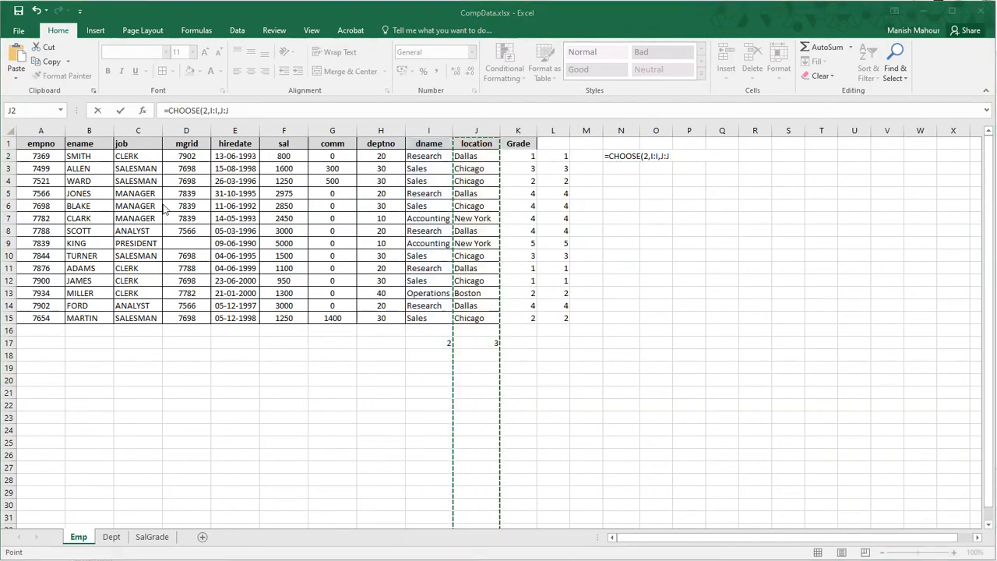
pyautogui.hotkey('alt', 'F4')
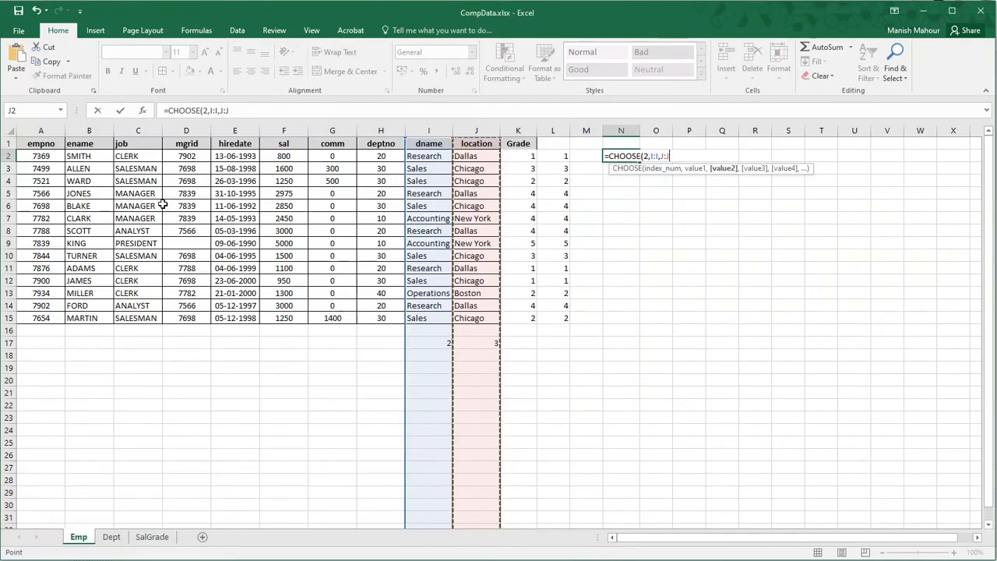
pyautogui.write(')')
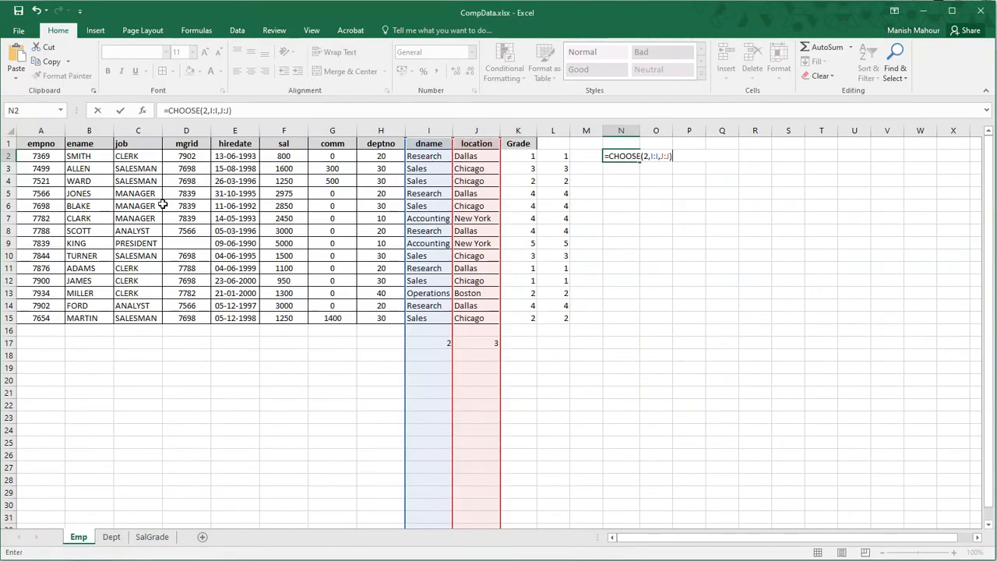
pyautogui.press('Return')
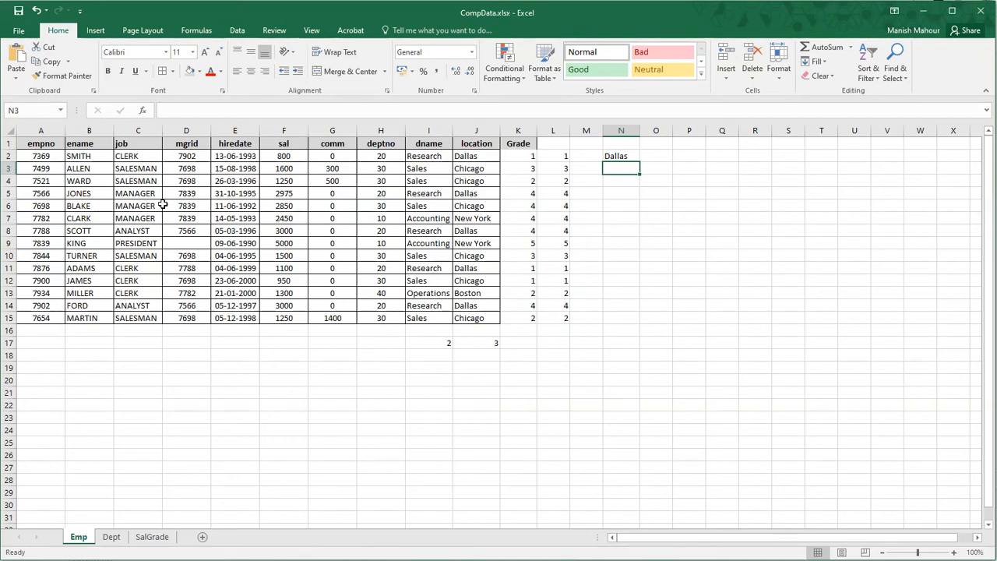
# - Fill N2's CHOOSE formula down through N15, alongside the employee rows
pyautogui.press('Left')
pyautogui.press('Left')
pyautogui.hotkey('ctrl', 'Down')
pyautogui.press('Right')
pyautogui.press('Right')
pyautogui.hotkey('ctrl', 'shift', 'Up')
pyautogui.hotkey('ctrl', 'd')
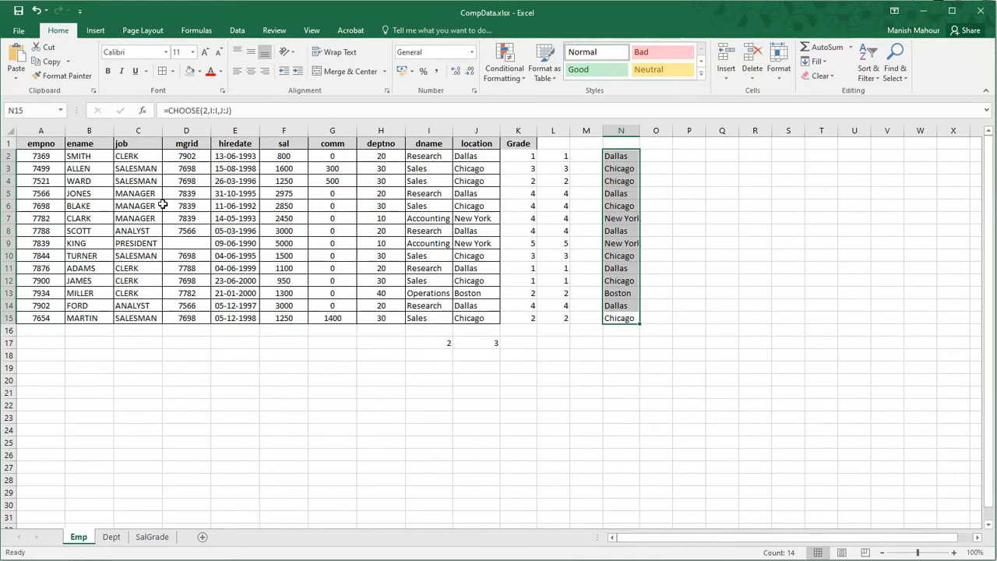
# - Change the index number of N2's CHOOSE formula to the array {2,1}
pyautogui.press('Up')
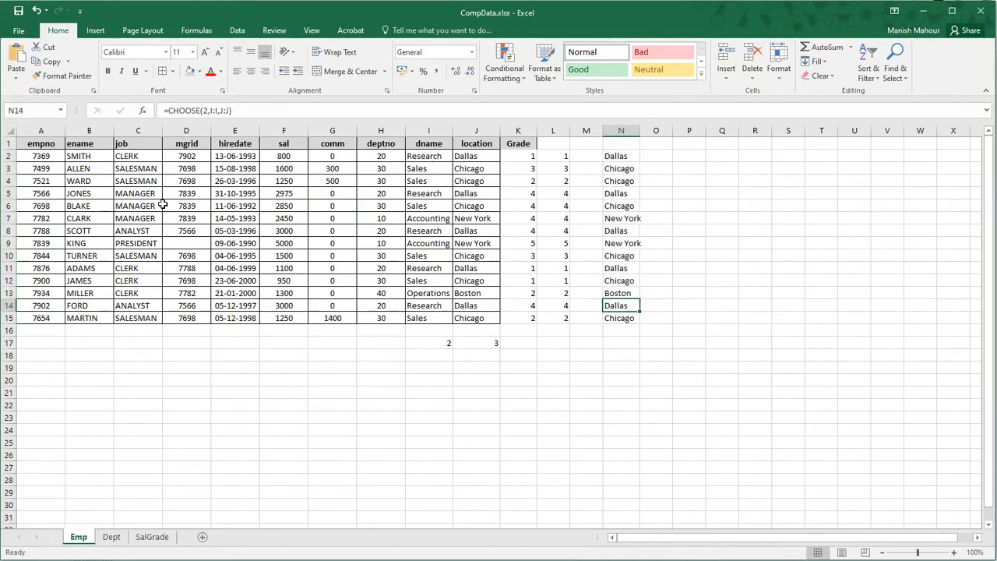
pyautogui.hotkey('ctrl', 'Up')
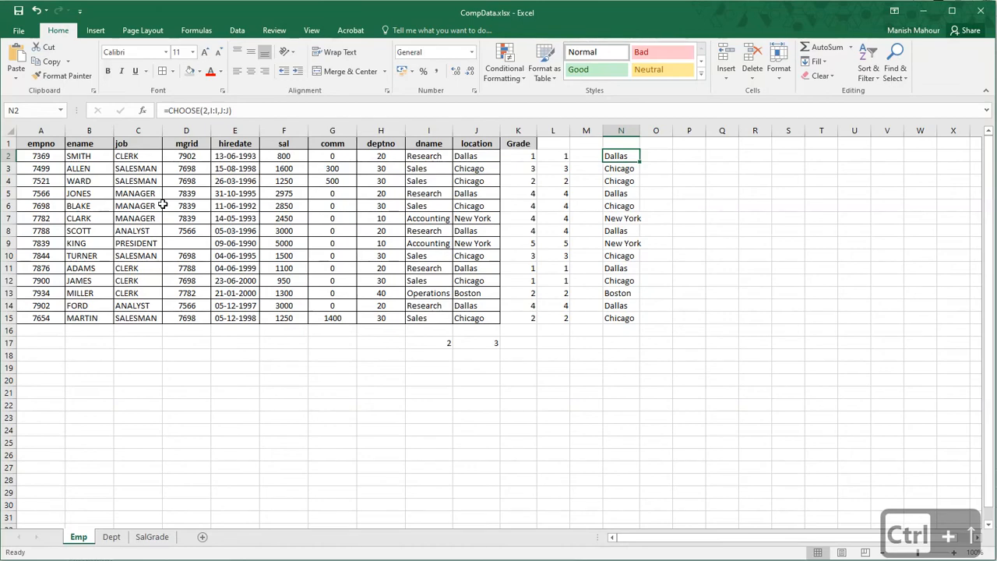
pyautogui.press('F2')
pyautogui.press('Left')
pyautogui.press('Left')
pyautogui.press('Left')
pyautogui.press('Left')
pyautogui.press('Left')
pyautogui.press('Left')
pyautogui.press('Left')
pyautogui.press('Left')
pyautogui.press('Left')
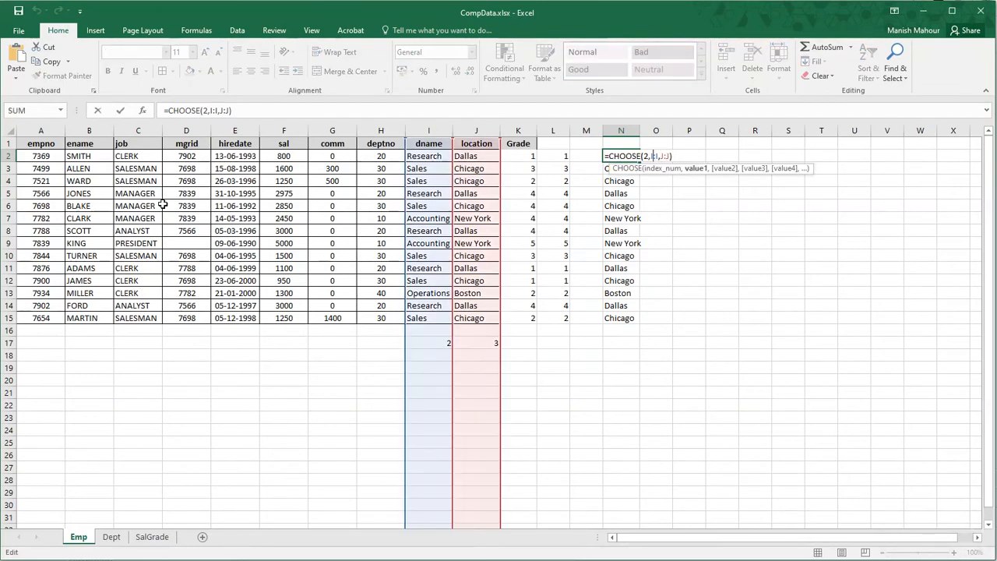
pyautogui.press('Left')
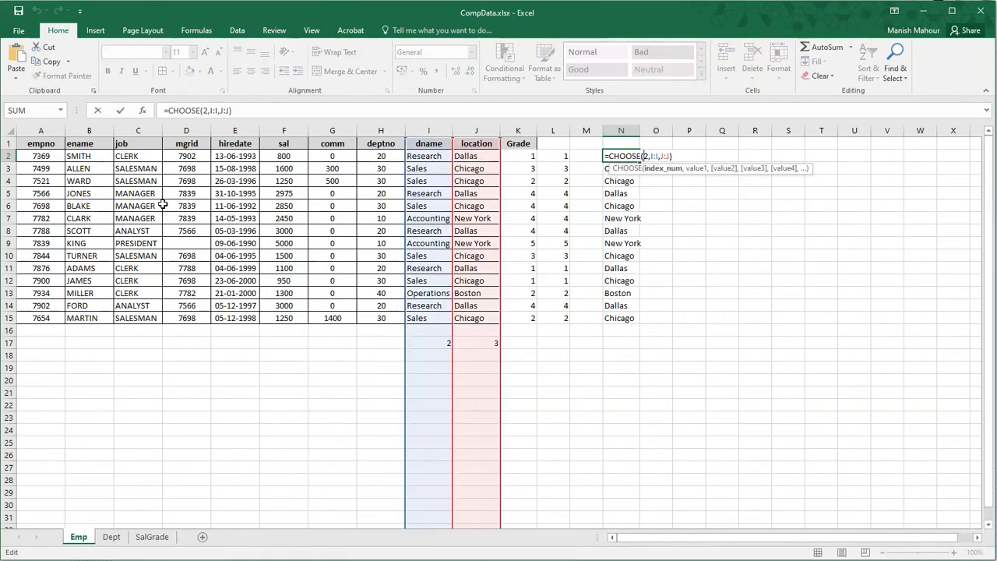
pyautogui.write('{')
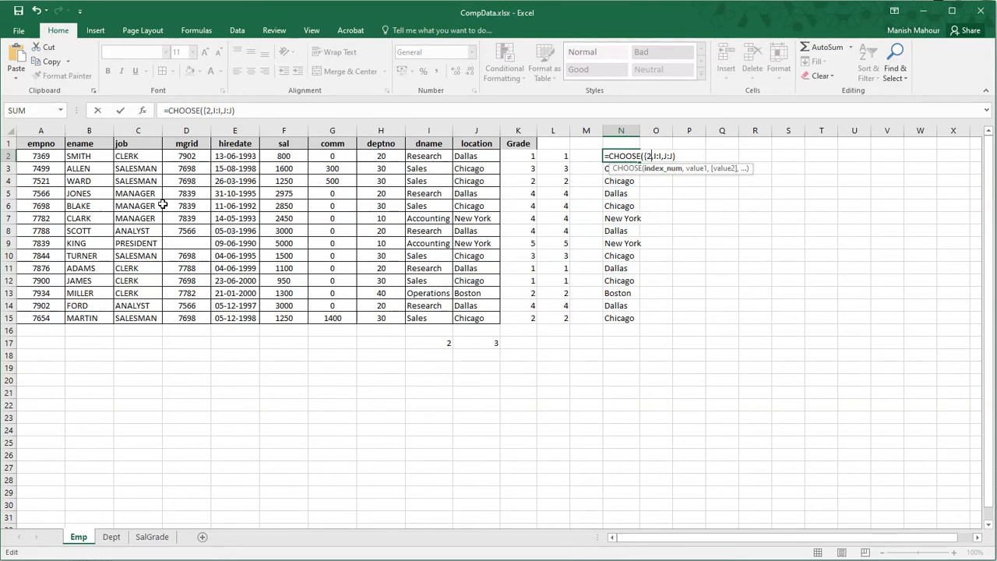
pyautogui.press('Right')
pyautogui.write('}')
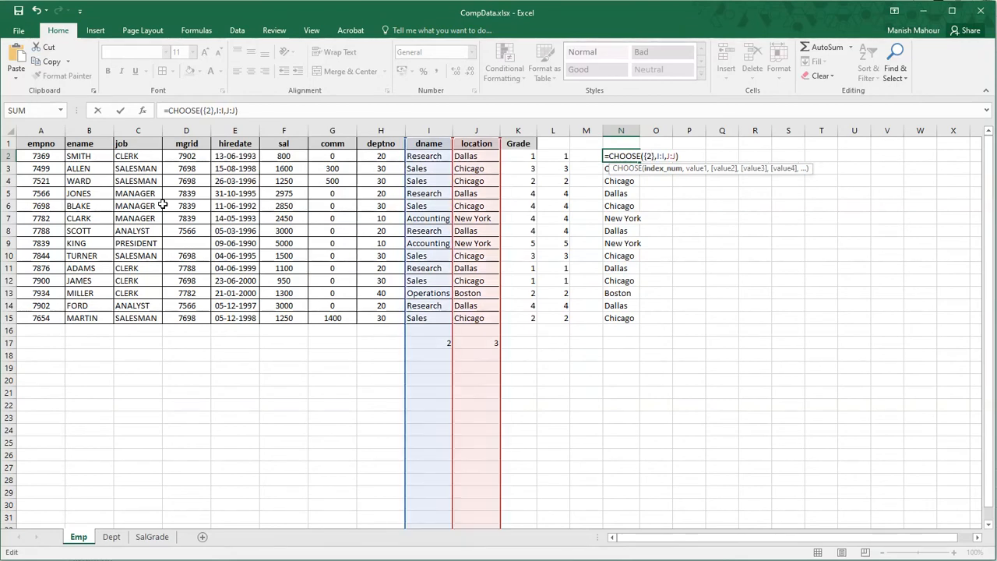
pyautogui.write(',1')
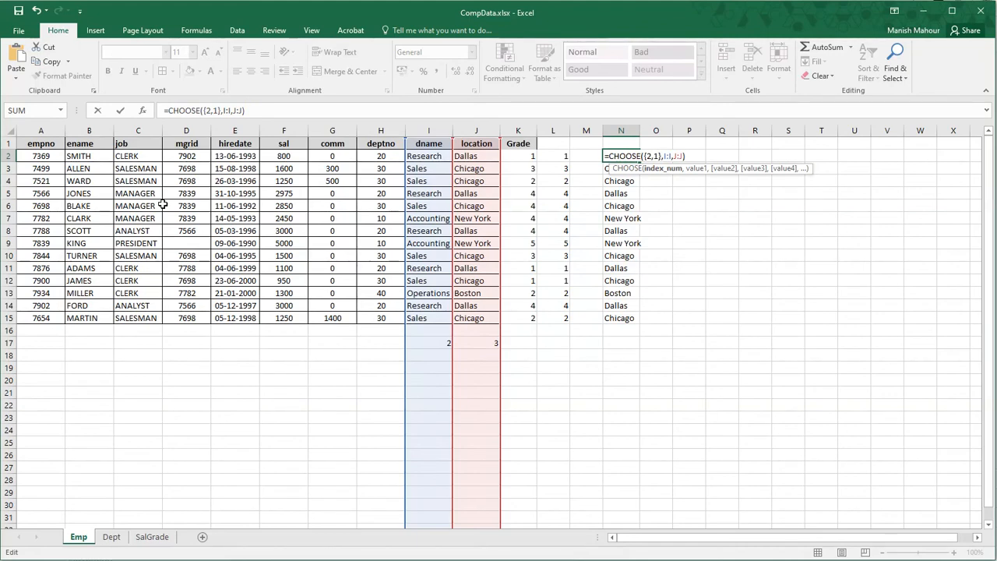
pyautogui.press('Return')
# - Fill N2's CHOOSE formula with the {2,1} array down to N15
pyautogui.press('Up')
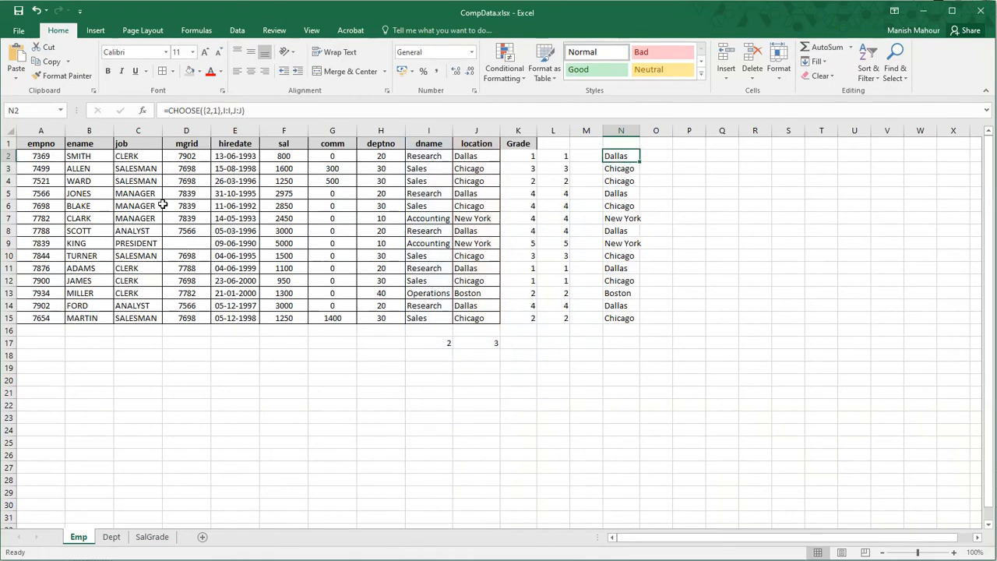
pyautogui.hotkey('ctrl', 'shift', 'Down')
pyautogui.hotkey('ctrl', 'd')
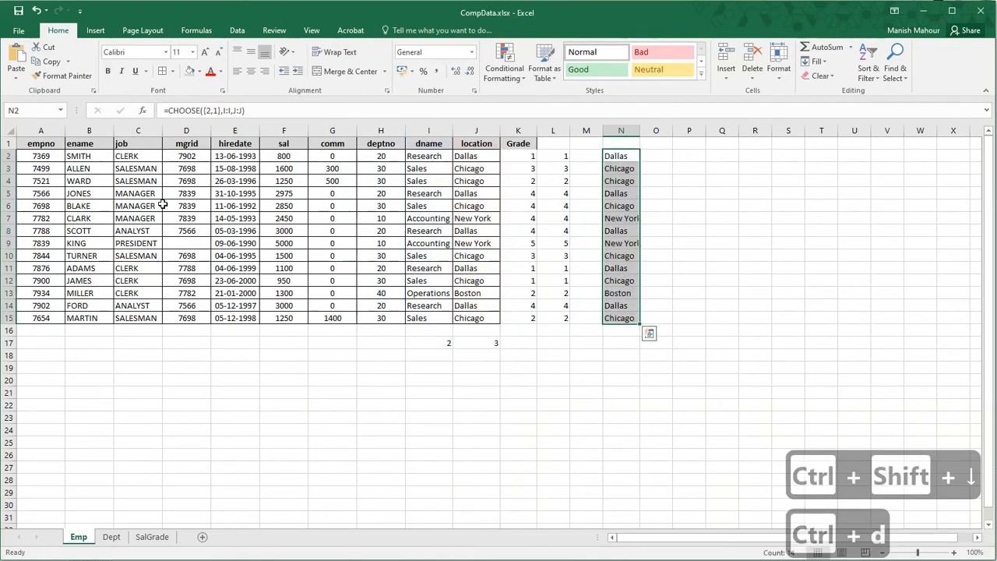
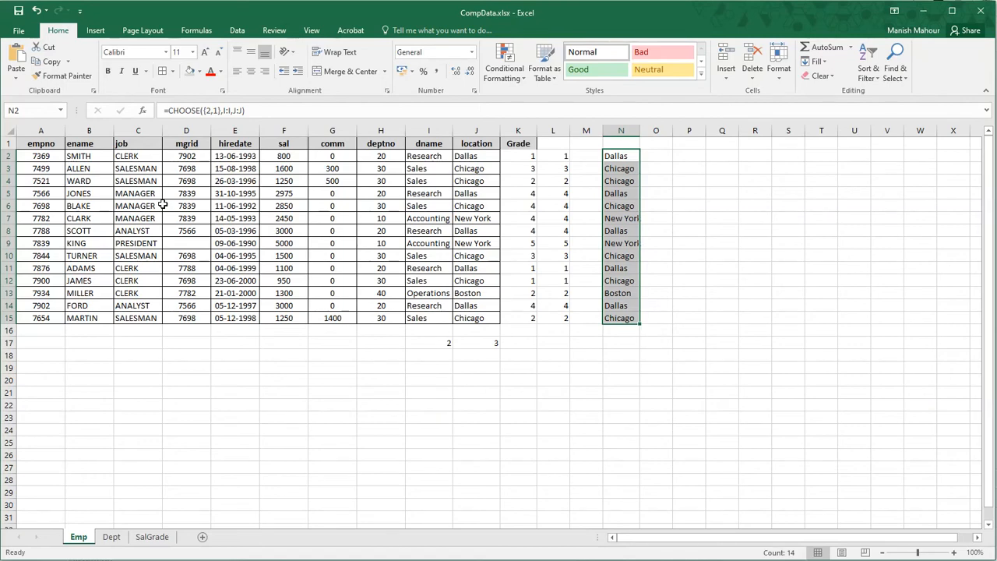
# - Examine the dname and location columns that the CHOOSE formulas in column N refer to
pyautogui.press('Left')
pyautogui.press('Left')
pyautogui.press('Left')
pyautogui.press('Left')
pyautogui.press('Left')
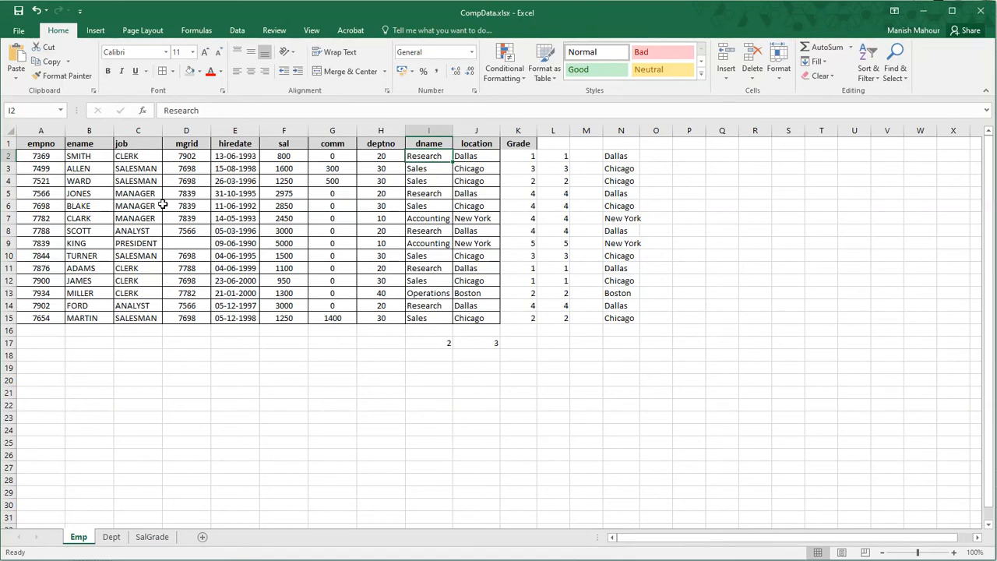
pyautogui.hotkey('ctrl', 'space')
pyautogui.press('Right')
pyautogui.press('Right')
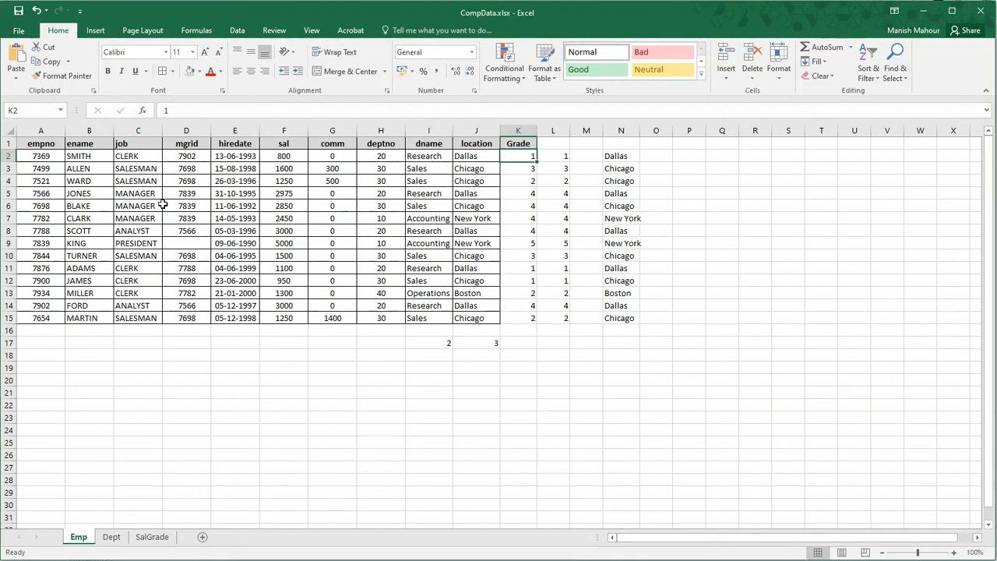
# - Start a VLOOKUP formula in M2 with the salary in F2 as the lookup value
pyautogui.press('Right')
pyautogui.press('Right')
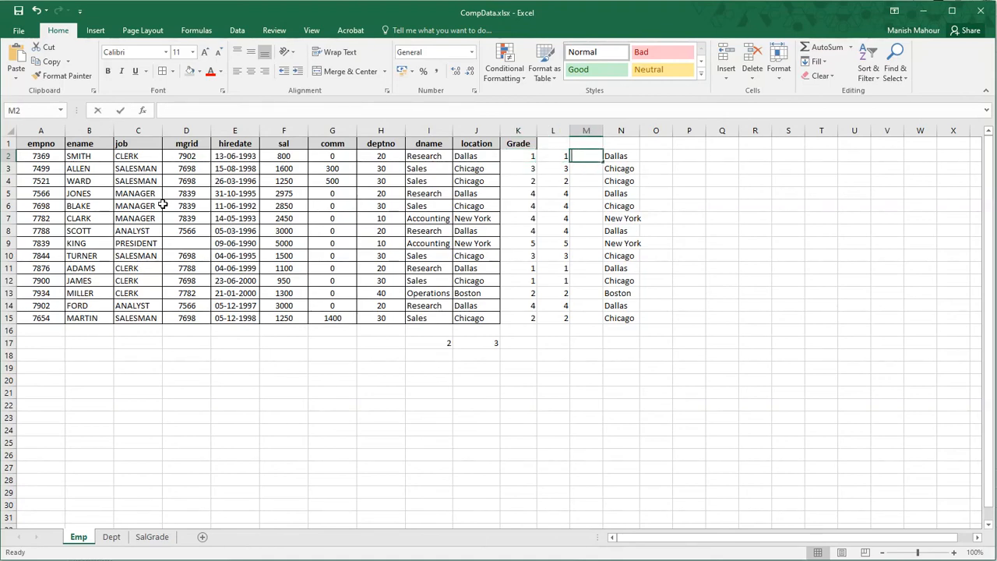
pyautogui.write('=VLOOKUP(')
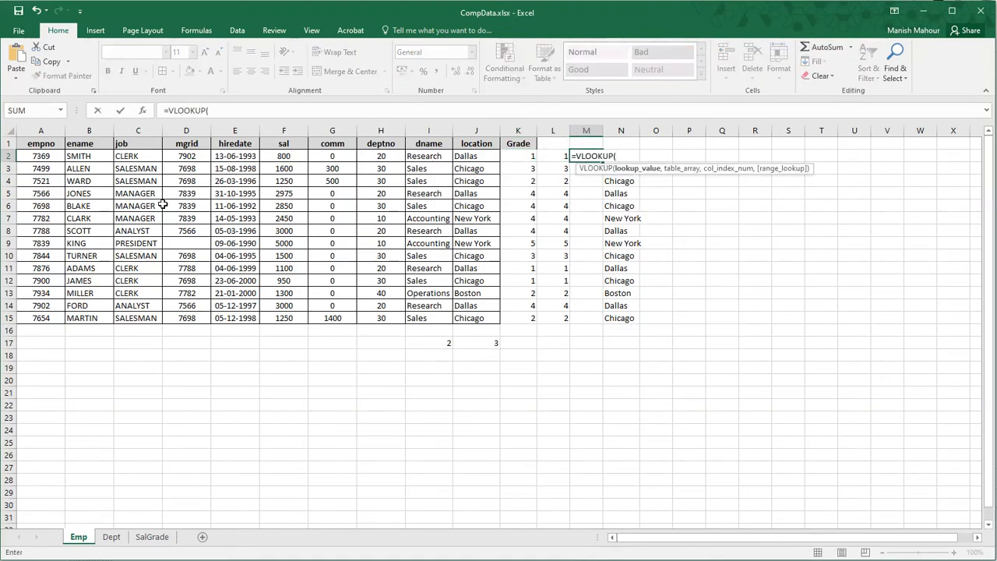
pyautogui.press('Left')
pyautogui.press('Left')
pyautogui.press('Left')
pyautogui.press('Left')
pyautogui.press('Left')
pyautogui.press('Left')
pyautogui.press('Left')
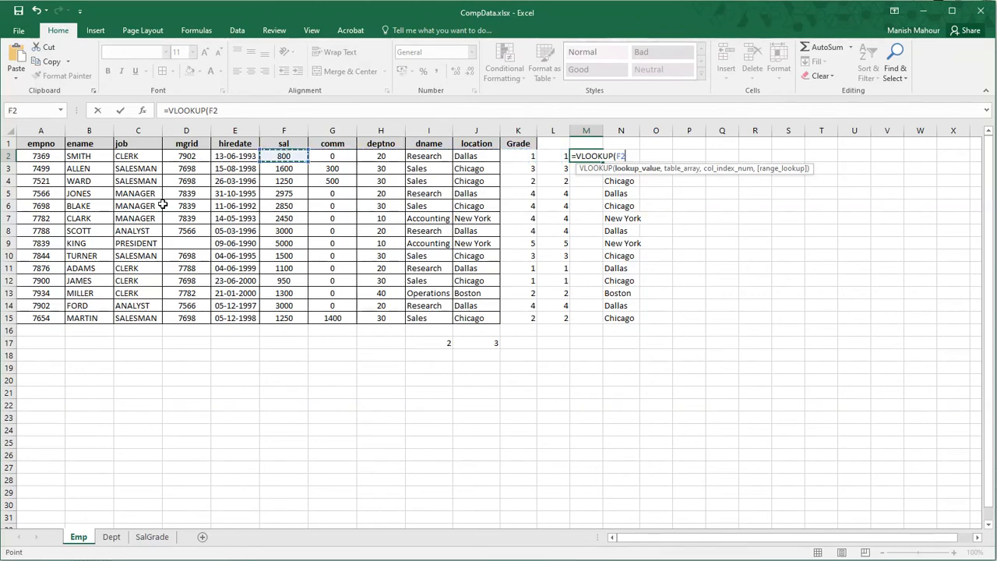
pyautogui.write(',')
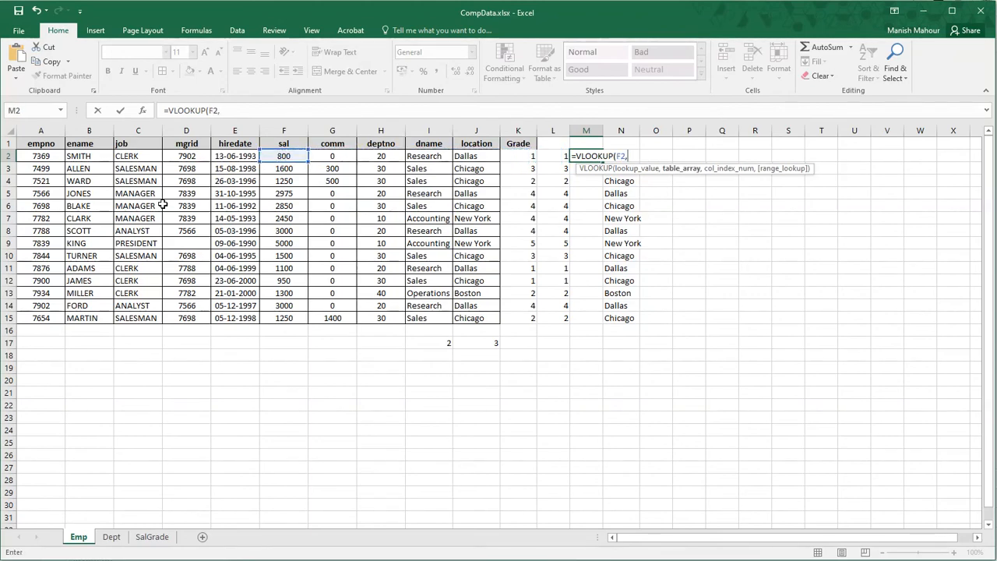
# - Nest a CHOOSE function as M2's VLOOKUP table array, with {2,1} as its index number
pyautogui.write('choo')
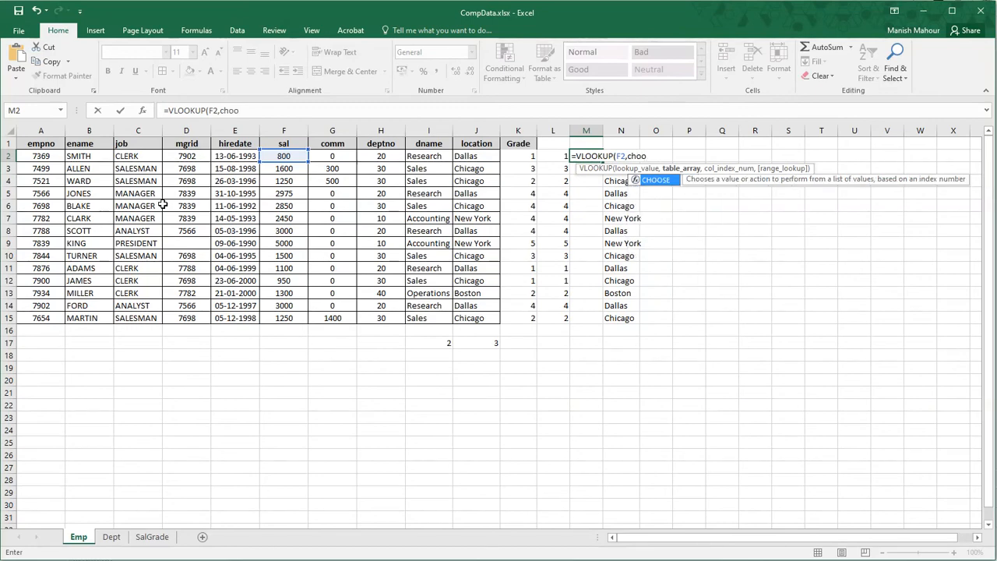
pyautogui.press('Tab')
pyautogui.write('{')
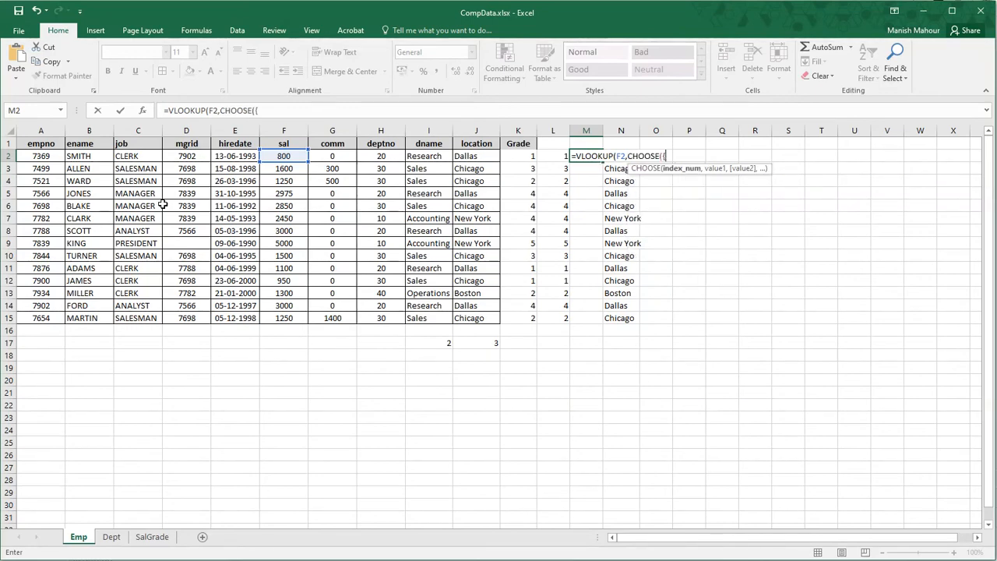
pyautogui.write('2,1')
pyautogui.press('BackSpace')
pyautogui.write(',1},')
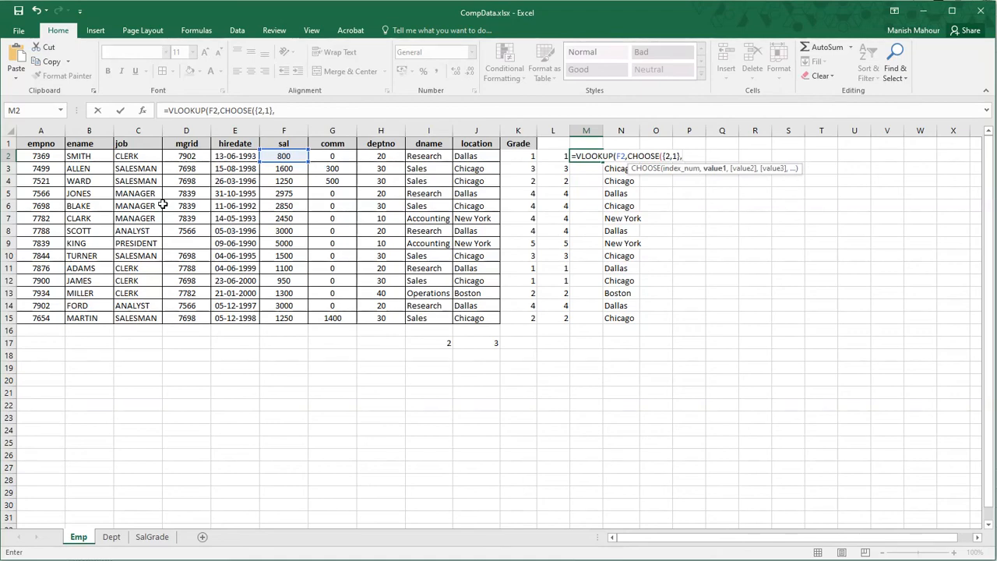
# - Give the nested CHOOSE the whole grade column SalGrade!A:A as its first value
pyautogui.hotkey('ctrl', 'pagedown')
pyautogui.hotkey('ctrl', 'pagedown')
pyautogui.press('Right')
pyautogui.press('Right')
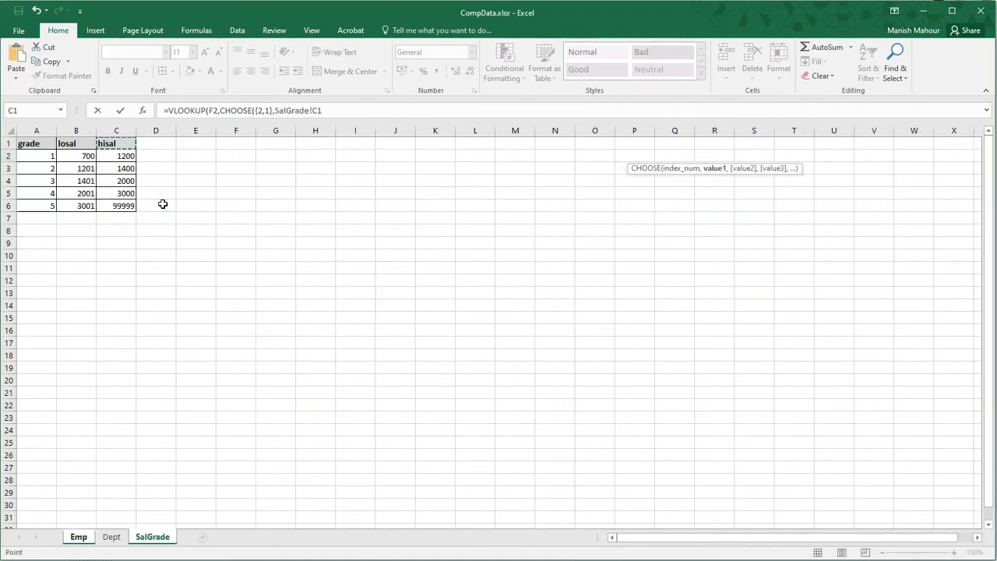
pyautogui.press('Left')
pyautogui.press('Left')
pyautogui.hotkey('ctrl', 'space')
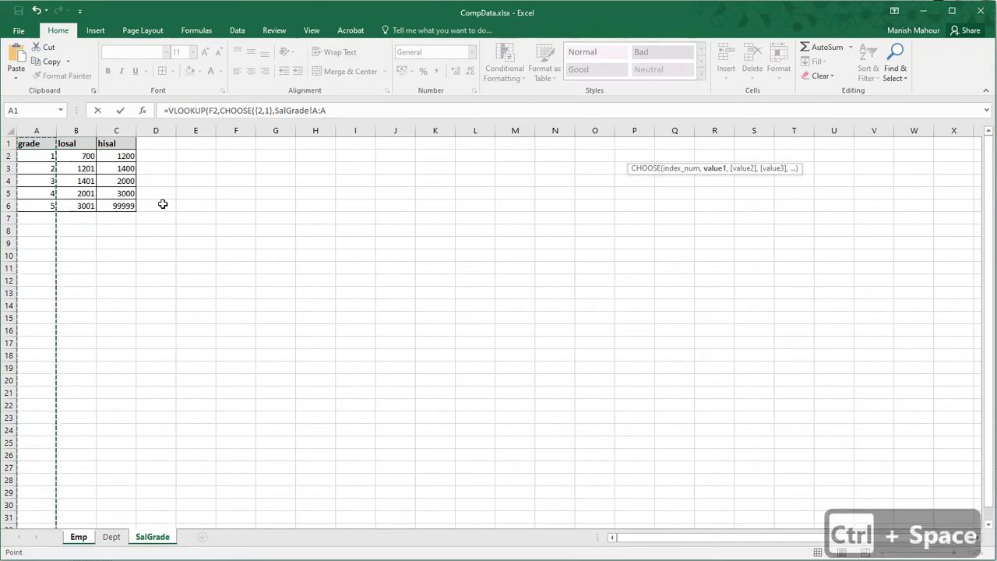
# - Add the whole losal column SalGrade!B:B as the second value and close the nested CHOOSE function
pyautogui.write(',')
pyautogui.press('Left')
pyautogui.press('Right')
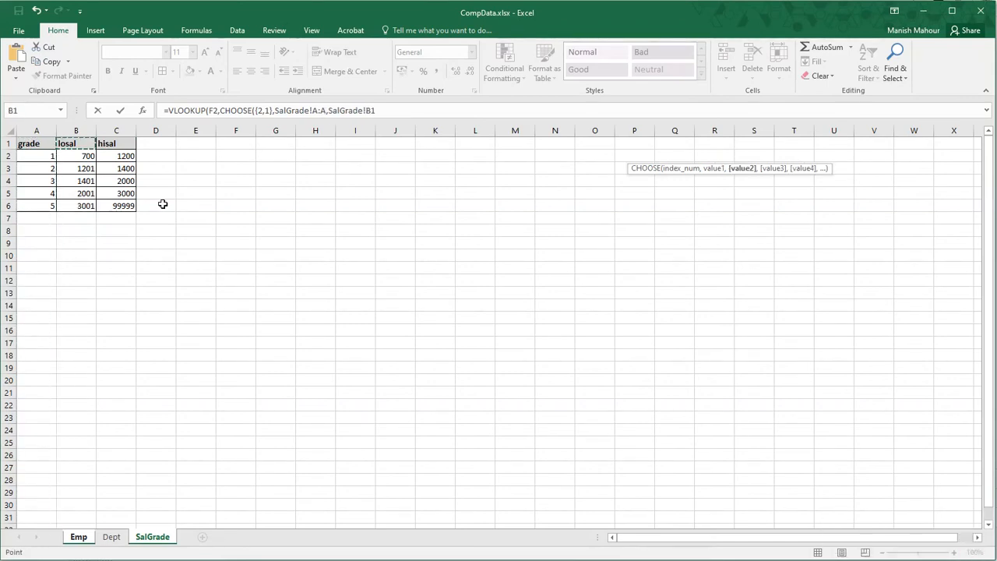
pyautogui.hotkey('ctrl', 'space')
pyautogui.write(',')
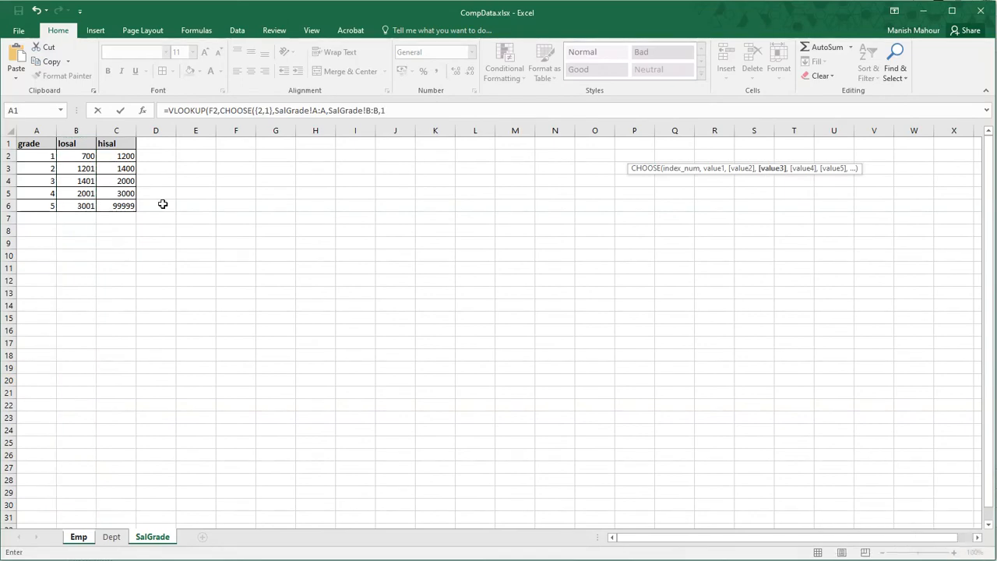
pyautogui.press('BackSpace')
pyautogui.press('BackSpace')
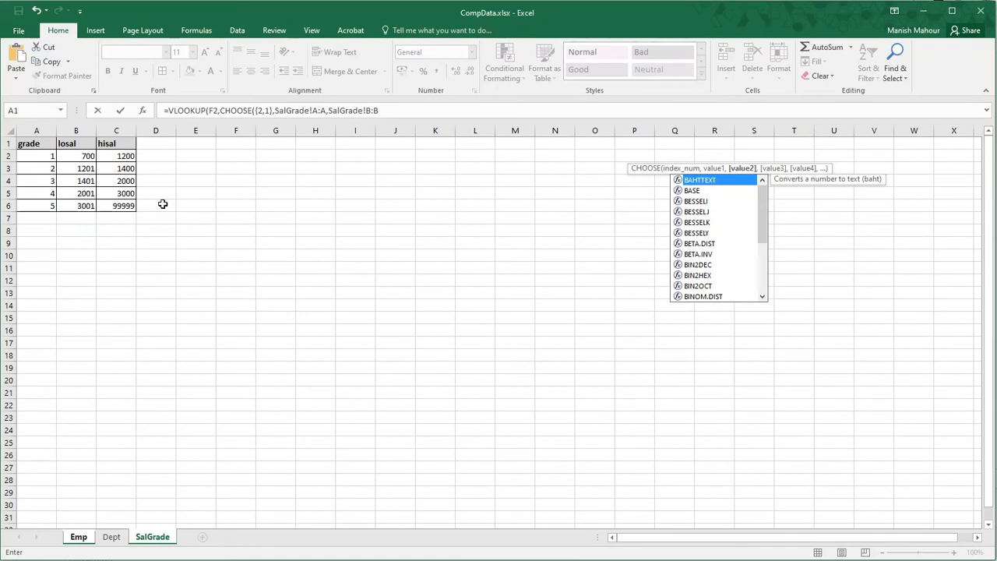
pyautogui.write(')')
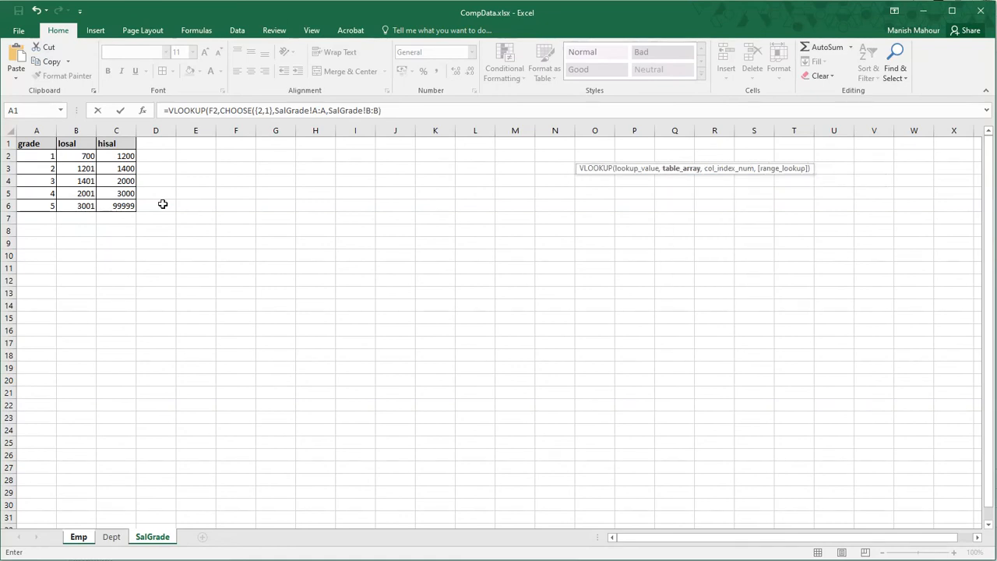
# - Complete M2's VLOOKUP with column index 2 and range lookup 1 for an approximate match
pyautogui.write(',')
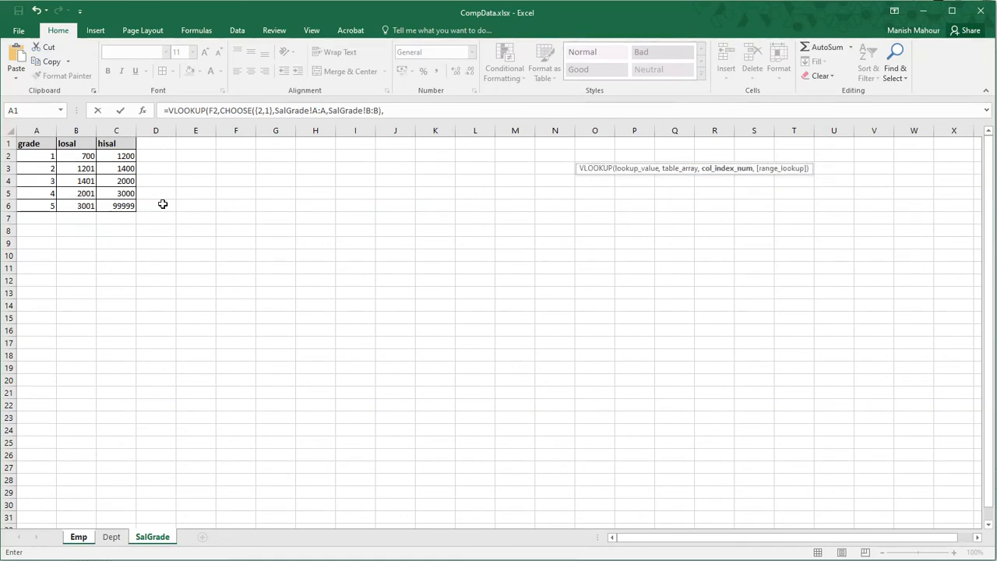
pyautogui.write('2,')
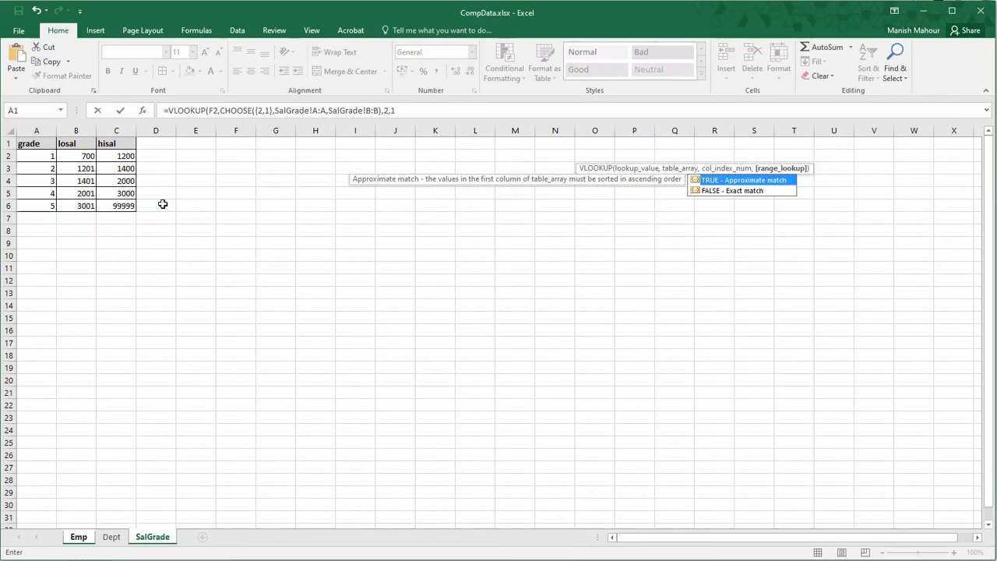
pyautogui.write('1)')
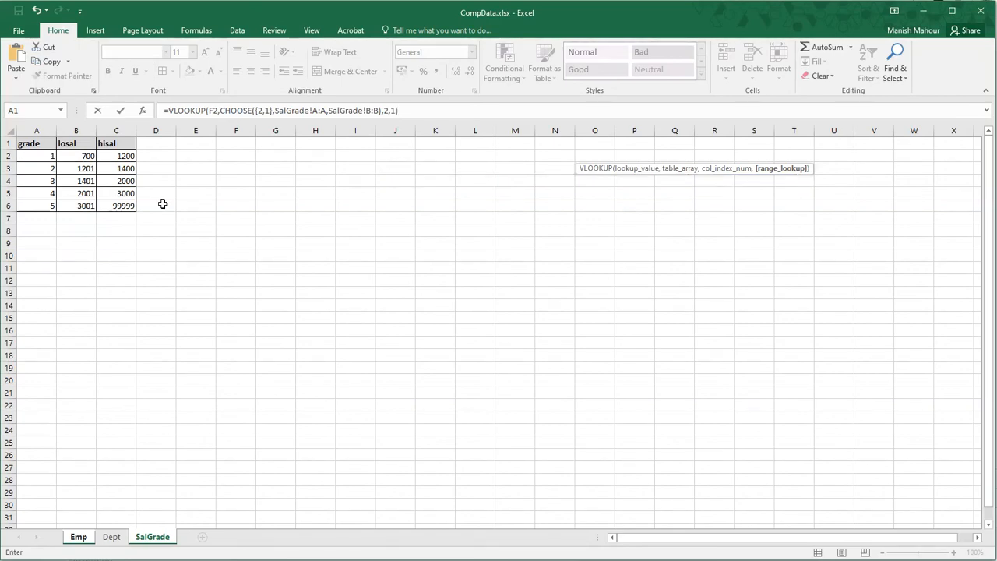
pyautogui.press('Return')
pyautogui.press('Left')
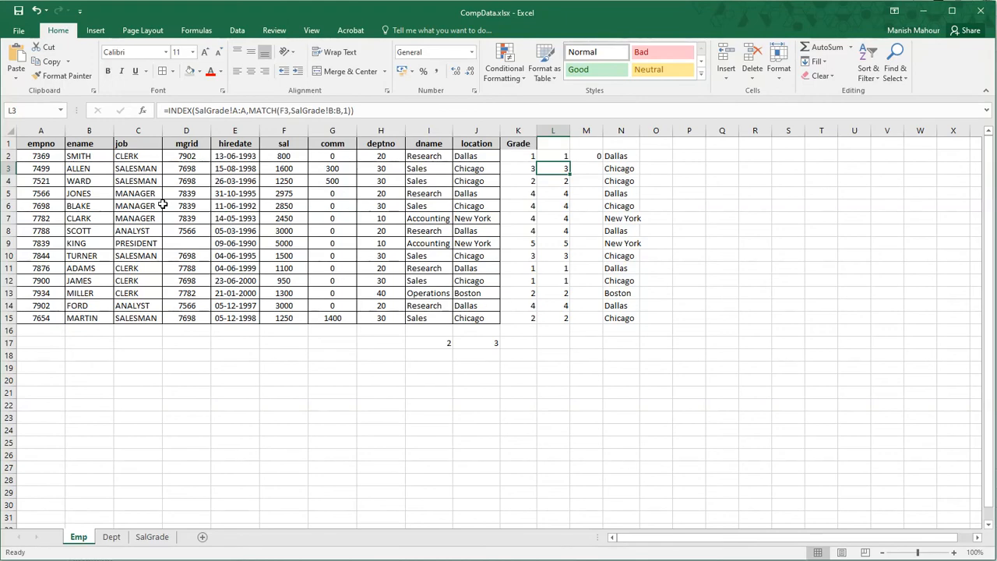
# - Change the CHOOSE index number in M2's formula to {1,2} and fill the formula down to M15
pyautogui.press('Up')
pyautogui.press('Right')
pyautogui.press('F2')
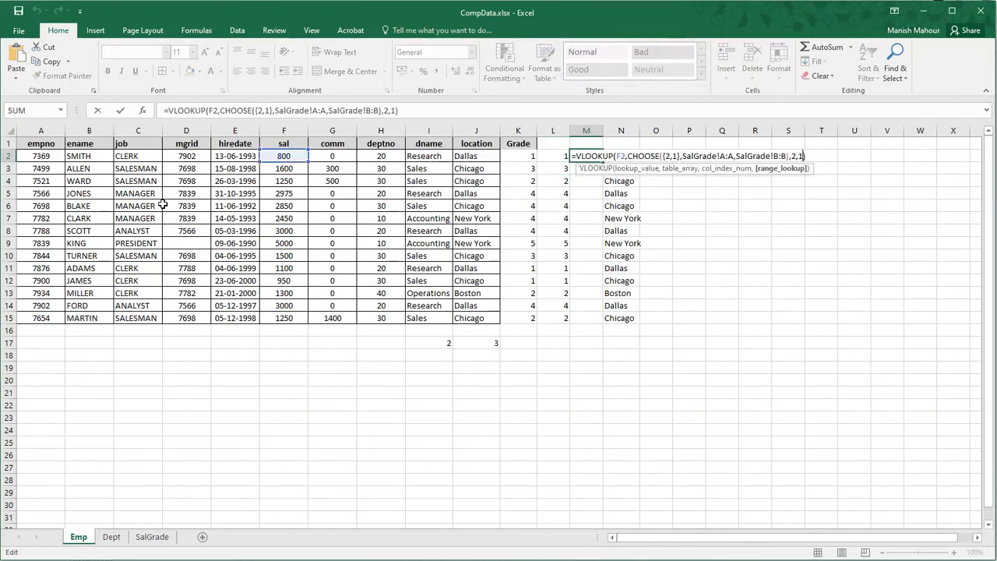
pyautogui.press('Left')
pyautogui.press('Left')
pyautogui.press('Right')
pyautogui.press('Return')
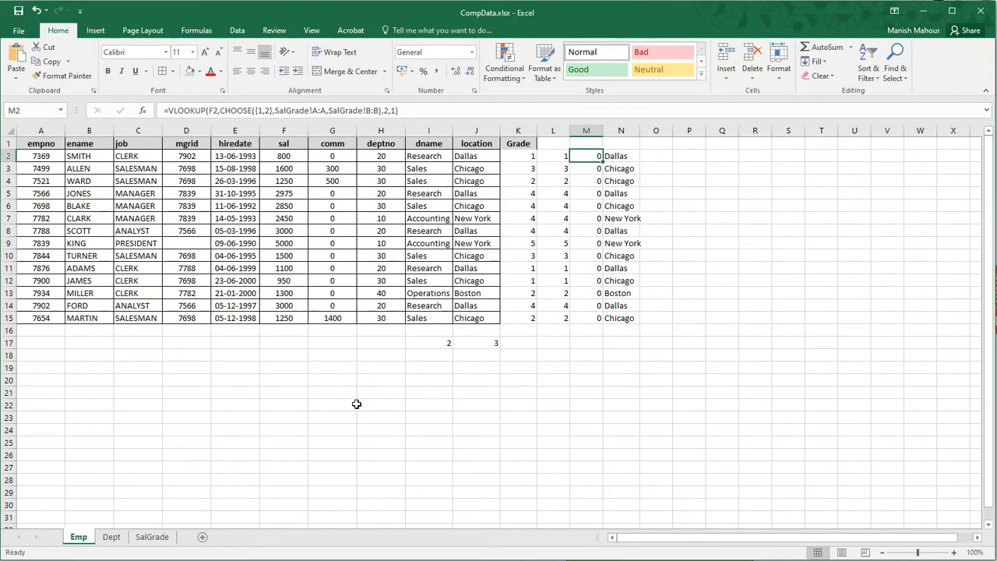
# - Remove both value ranges, SalGrade!A:A and SalGrade!B:B, from the CHOOSE function in M2's formula
pyautogui.press('F2')
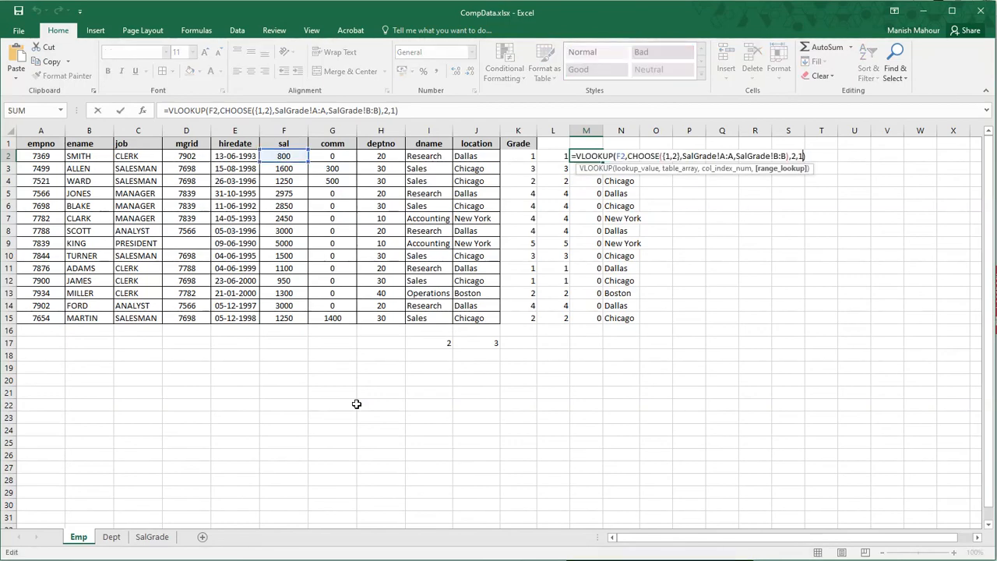
pyautogui.hotkey('ctrl', 'shift', 'Left')
pyautogui.hotkey('ctrl', 'shift', 'Left')
pyautogui.hotkey('ctrl', 'shift', 'Left')
pyautogui.hotkey('ctrl', 'shift', 'Left')
pyautogui.hotkey('ctrl', 'shift', 'Left')
pyautogui.hotkey('ctrl', 'shift', 'Left')
pyautogui.hotkey('ctrl', 'shift', 'Left')
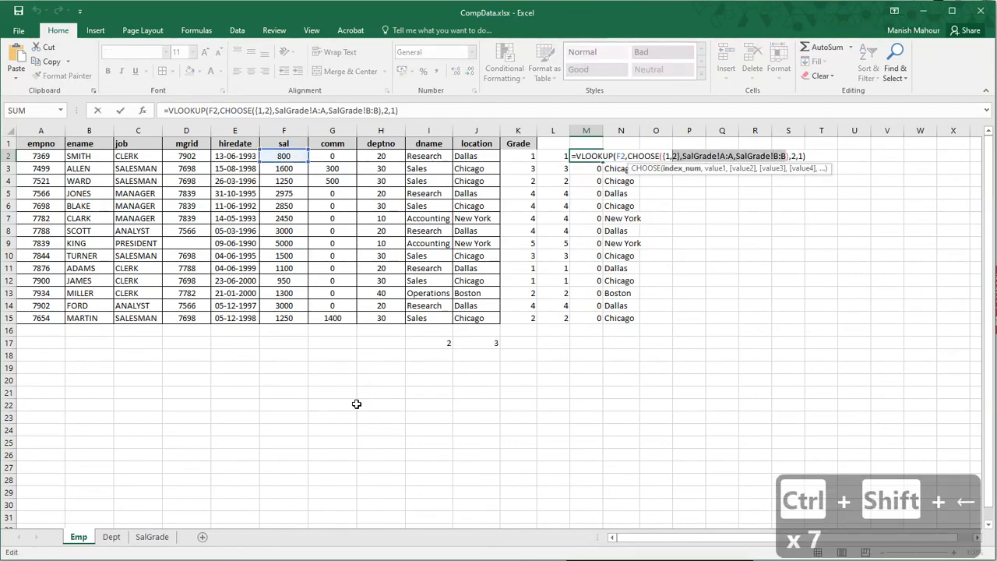
pyautogui.hotkey('ctrl', 'shift', 'Right')
pyautogui.press('Delete')
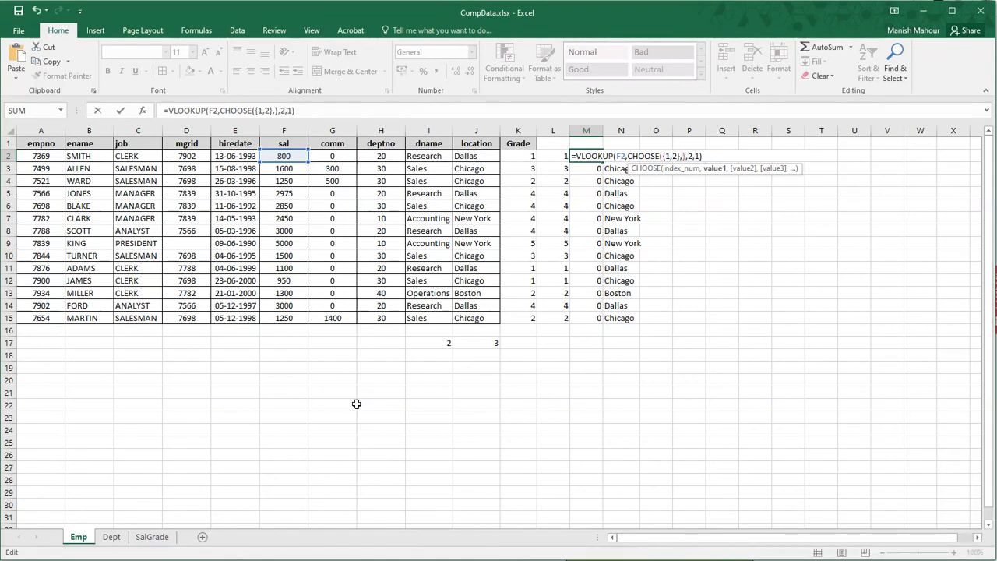
pyautogui.press('F2')
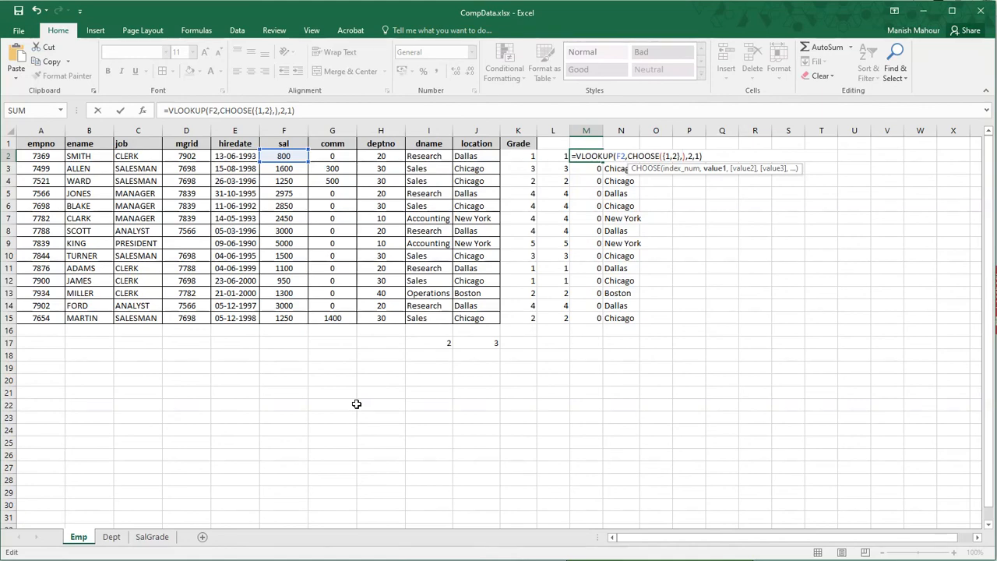
# - Give M2's nested CHOOSE the losal range SalGrade!B1:B6 as its first value
pyautogui.hotkey('ctrl', 'pagedown')
pyautogui.hotkey('ctrl', 'pagedown')
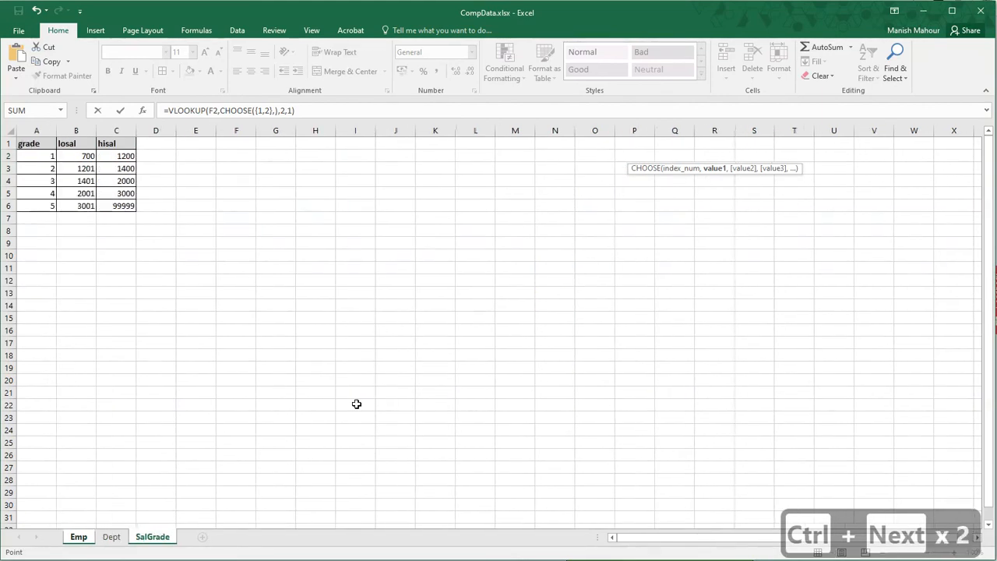
pyautogui.press('Right')
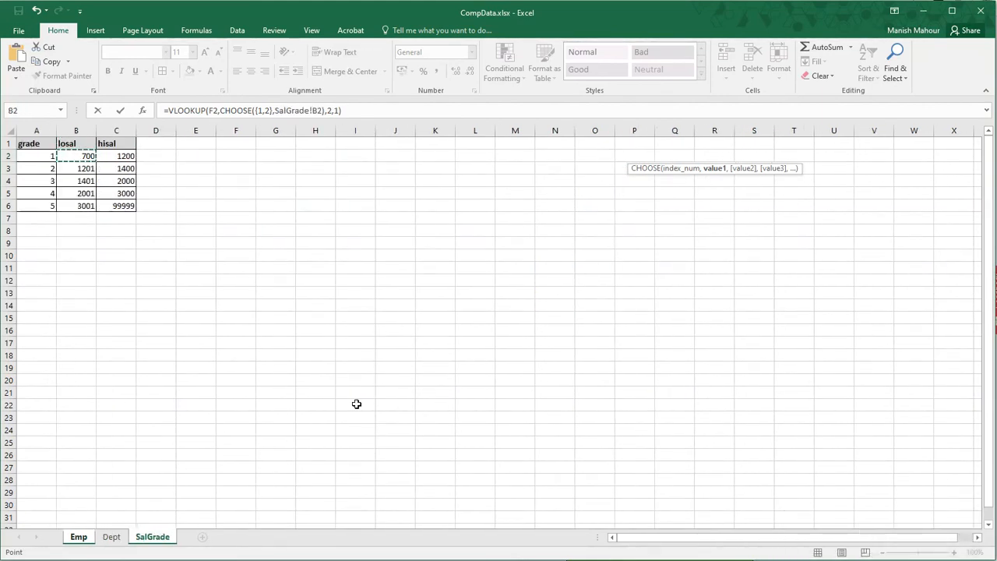
pyautogui.hotkey('ctrl', 'space')
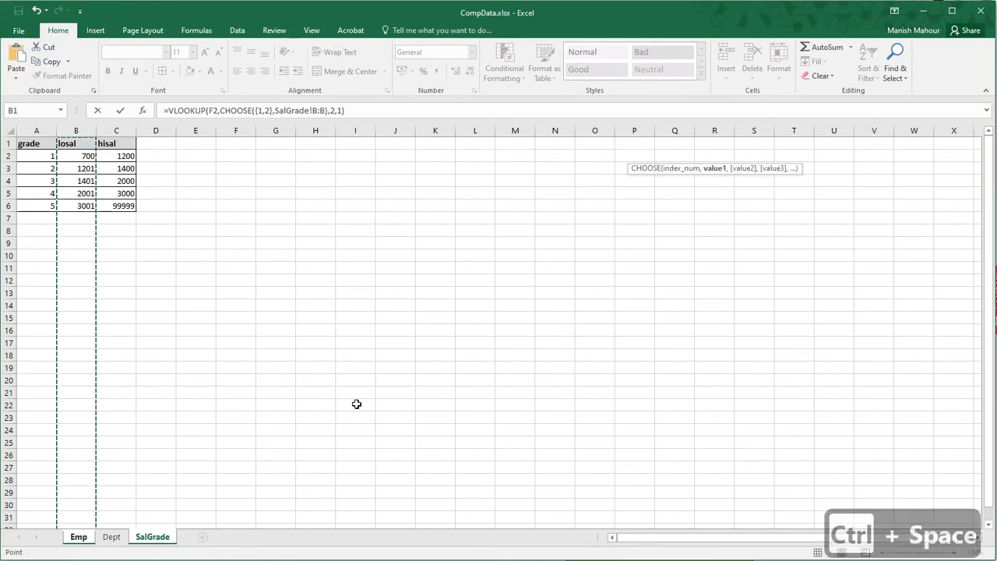
pyautogui.press('Up')
pyautogui.hotkey('shift', 'Down')
pyautogui.hotkey('shift', 'Down')
pyautogui.hotkey('shift', 'Down')
pyautogui.hotkey('shift', 'Down')
pyautogui.hotkey('shift', 'Down')
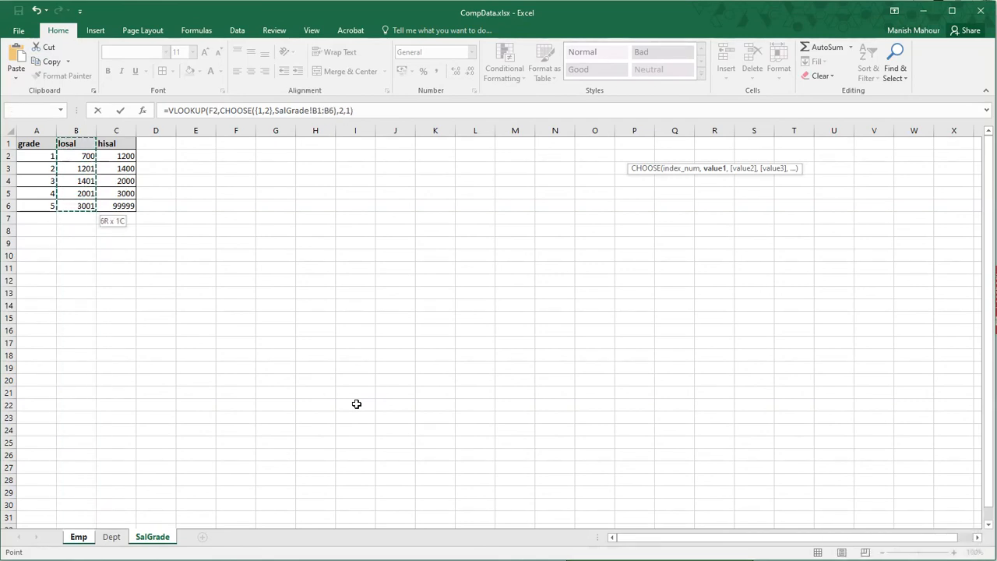
# - Add the grade range SalGrade!A1:A6 as the second value of M2's nested CHOOSE
pyautogui.write(',')
pyautogui.press('Left')
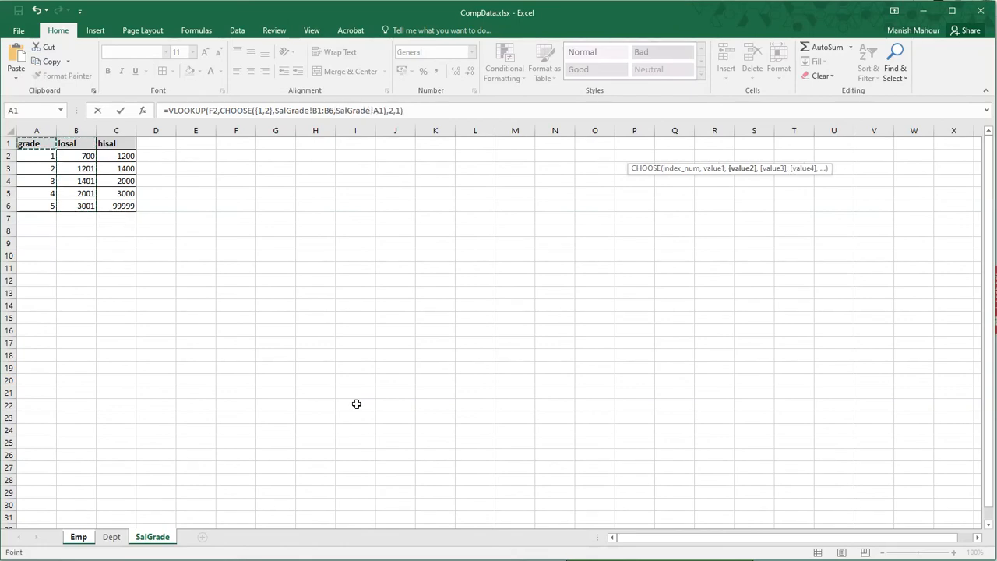
pyautogui.hotkey('shift', 'Down')
pyautogui.hotkey('shift', 'Down')
pyautogui.hotkey('shift', 'Down')
pyautogui.hotkey('shift', 'Down')
pyautogui.hotkey('shift', 'Down')
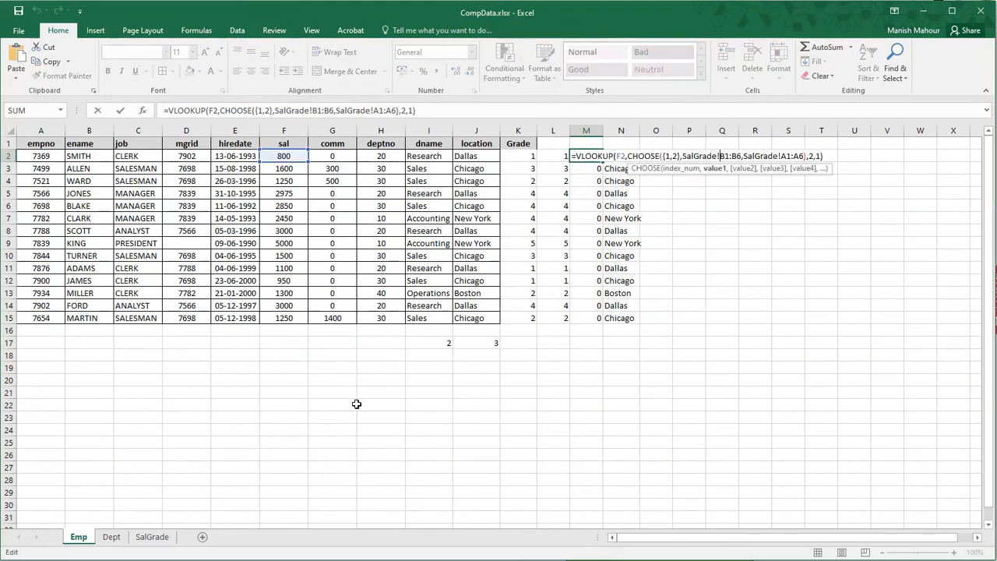
# - Make the losal range in M2's formula absolute as SalGrade!$B$1:$B$6
pyautogui.write('$')
pyautogui.press('Right')
pyautogui.write('$')
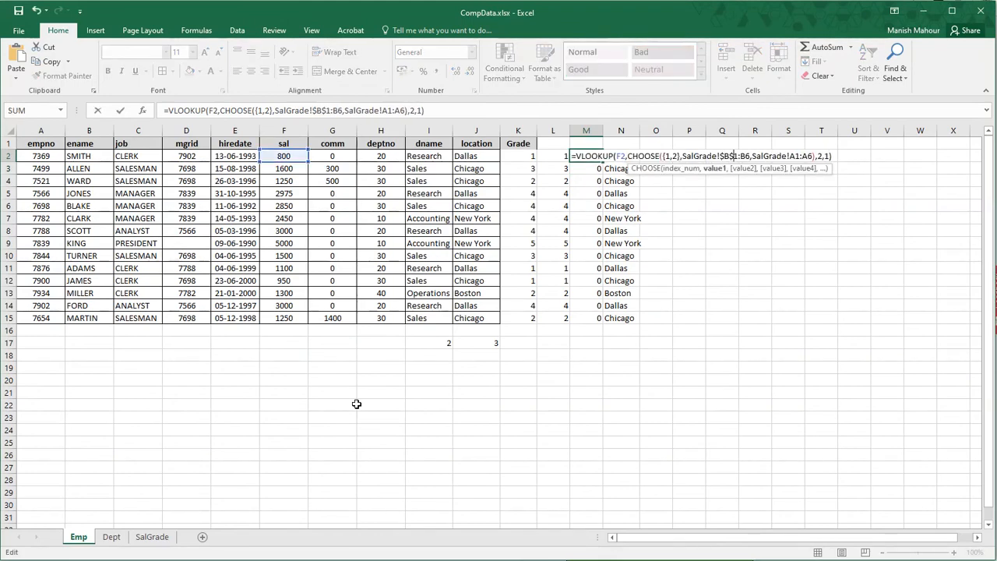
pyautogui.press('Right')
pyautogui.press('Right')
pyautogui.write('$')
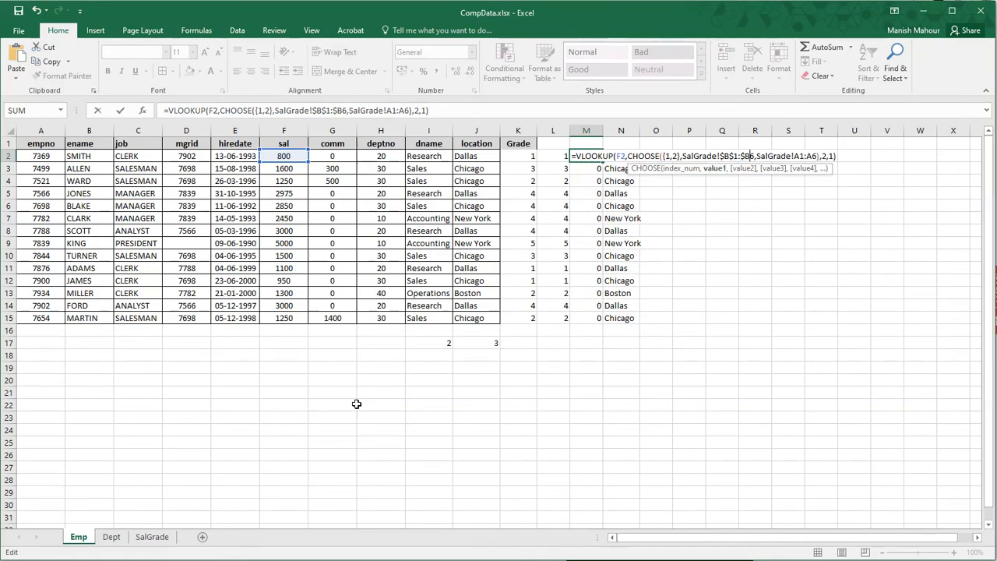
pyautogui.press('Right')
pyautogui.write('$')
# - Make the grade range absolute as SalGrade!$A$1:$A$6 and fill M2's completed formula down to M15
pyautogui.press('Right')
pyautogui.press('Right')
pyautogui.press('Right')
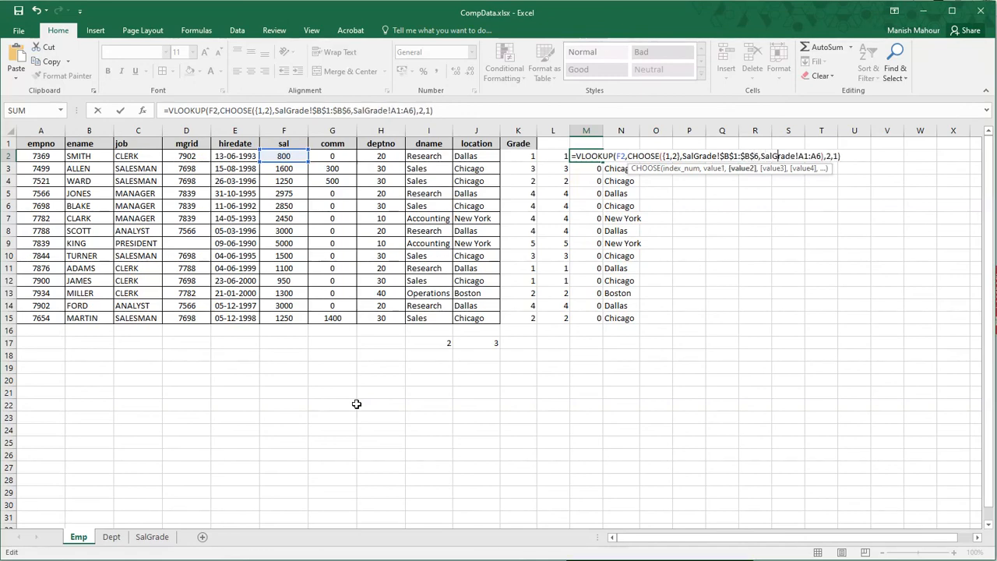
pyautogui.press('Right')
pyautogui.press('Right')
pyautogui.press('Right')
pyautogui.press('Right')
pyautogui.write('$')
pyautogui.press('Right')
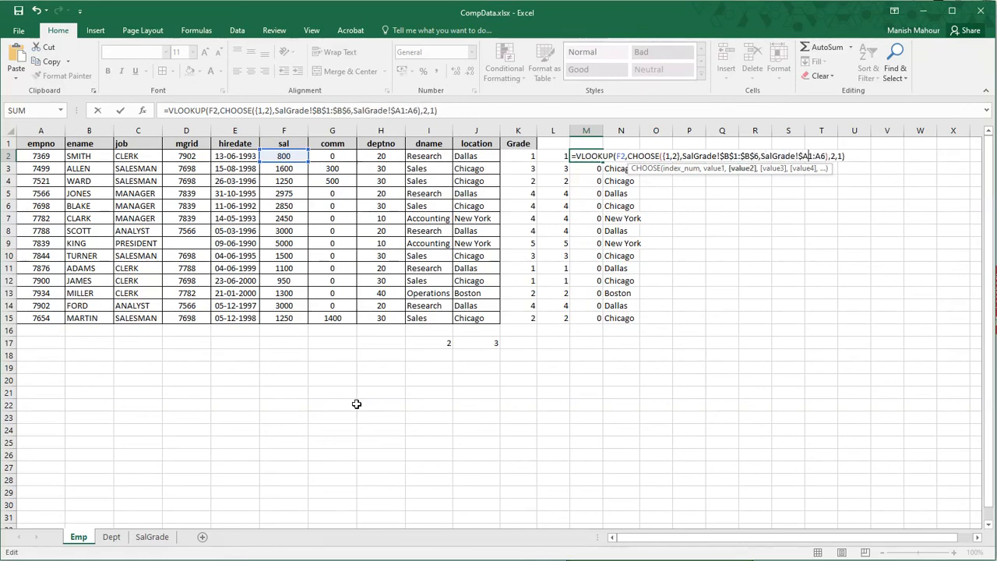
pyautogui.write('$')
pyautogui.press('Right')
pyautogui.press('Right')
pyautogui.write('$')
pyautogui.press('Right')
pyautogui.write('$')
pyautogui.hotkey('ctrl', 'shift', 'Return')
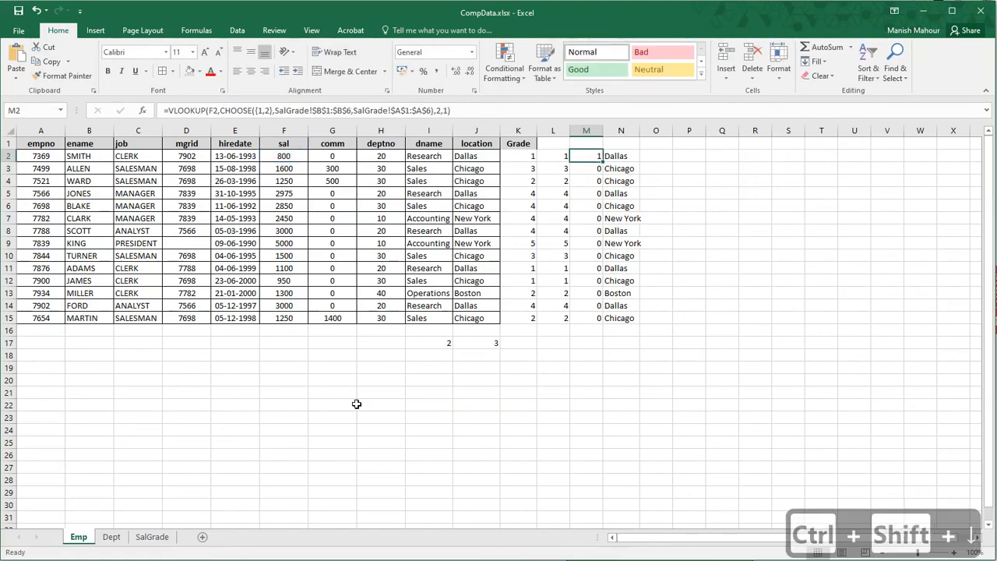
pyautogui.hotkey('ctrl', 'shift', 'Down')
pyautogui.hotkey('ctrl', 'd')
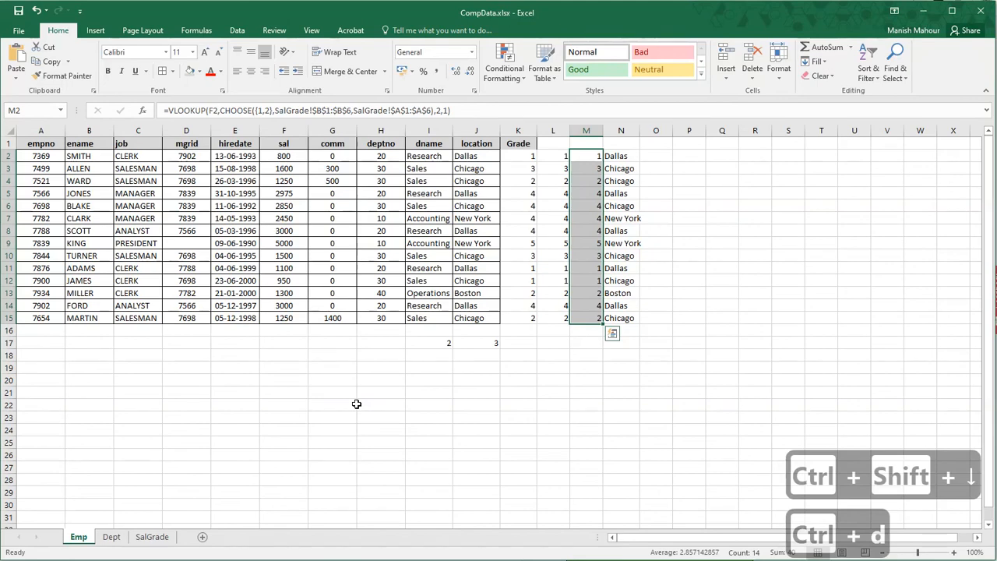
# - Delete column N with the leftover location values
pyautogui.hotkey('ctrl', 'Up')
pyautogui.press('Right')
pyautogui.hotkey('ctrl', 'space')
pyautogui.hotkey('ctrl', '-')
# - Enter =K2-M2 in N2 to check the looked-up grade against the Grade column
pyautogui.press('Down')
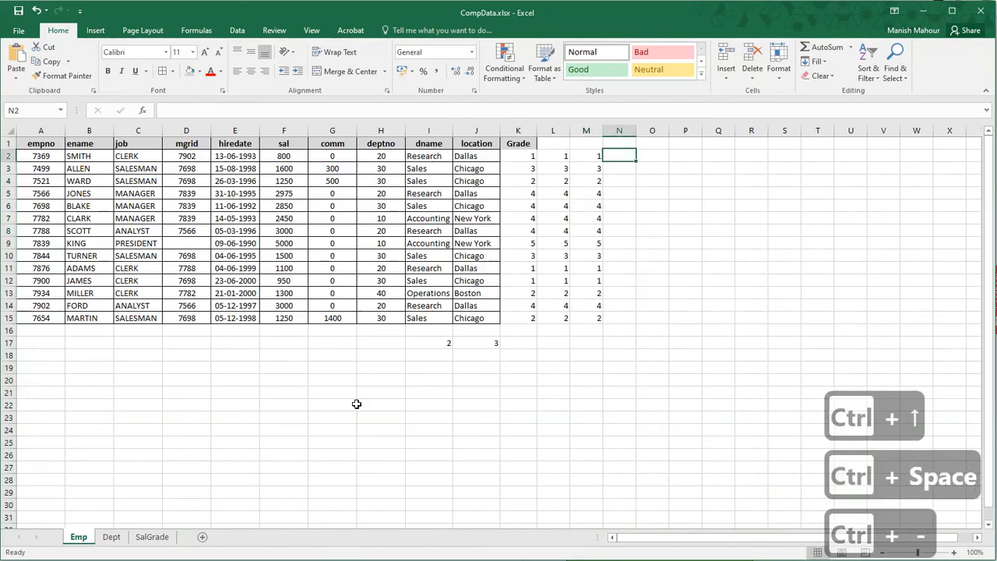
pyautogui.write('=')
pyautogui.press('Left')
pyautogui.press('Left')
pyautogui.press('Left')
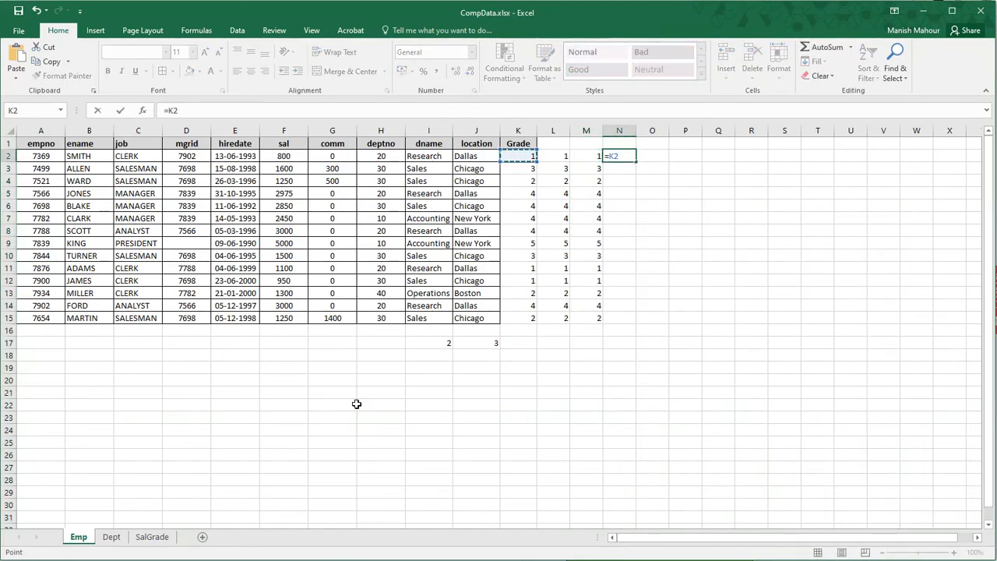
pyautogui.write('-')
pyautogui.press('Left')
pyautogui.press('Return')
# - Fill the difference formula from N2 down to N15
pyautogui.press('Left')
pyautogui.hotkey('ctrl', 'Down')
pyautogui.press('Right')
pyautogui.hotkey('ctrl', 'shift', 'Up')
pyautogui.hotkey('ctrl', 'd')
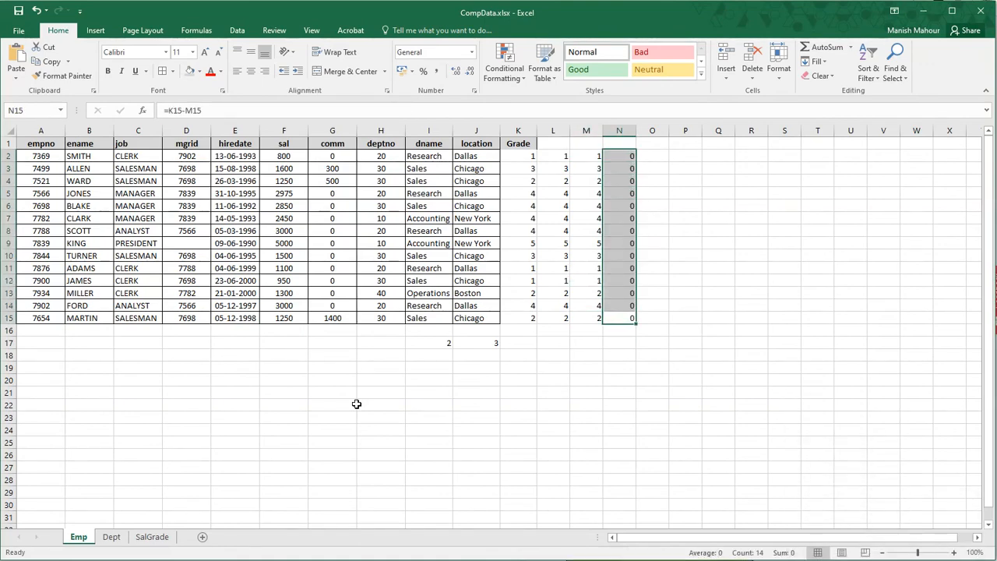
# - Review L2's INDEX and MATCH formula and refill it down to L15
pyautogui.press('Left')
pyautogui.hotkey('ctrl', 'Up')
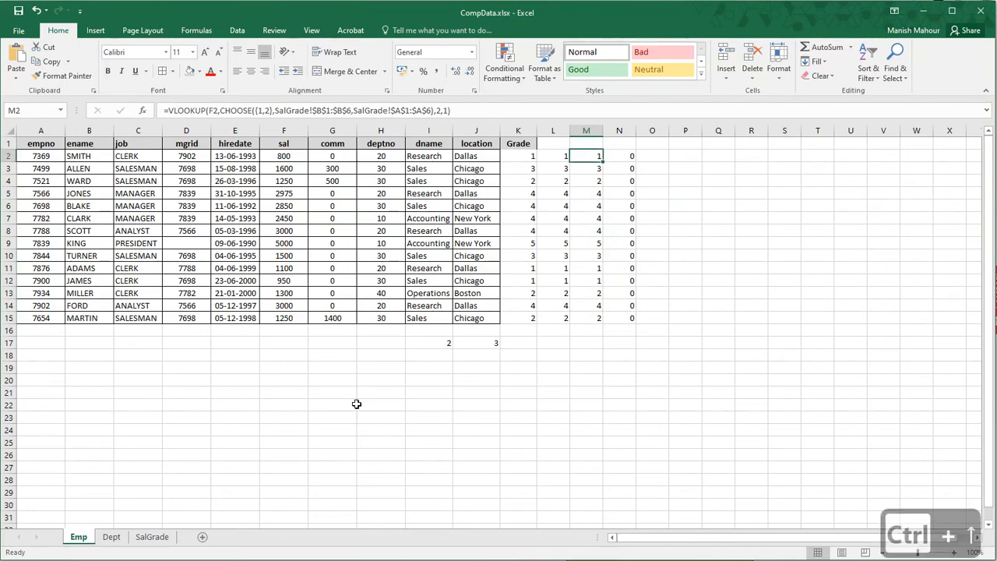
pyautogui.hotkey('ctrl', 'Down')
pyautogui.hotkey('ctrl', 'Up')
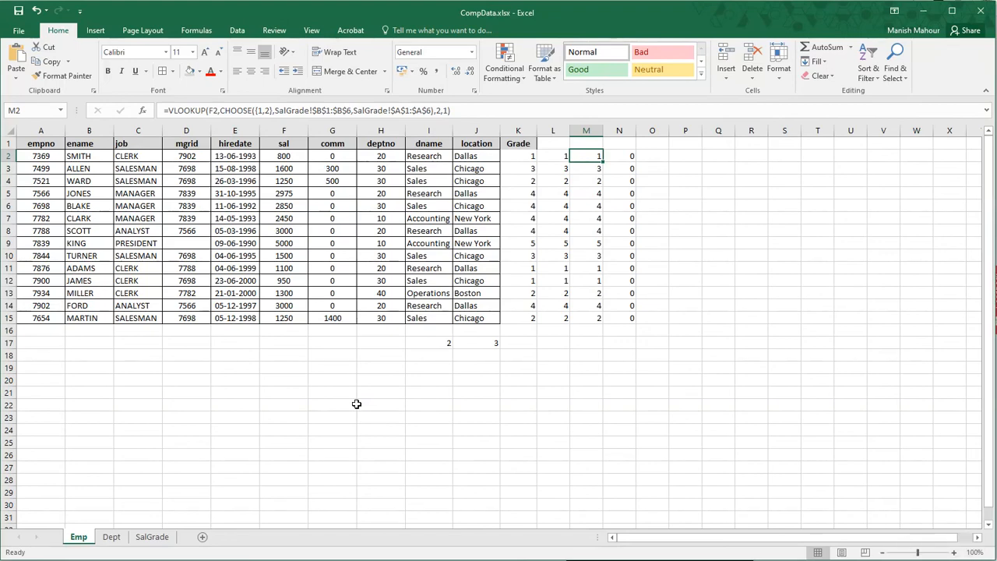
pyautogui.press('Left')
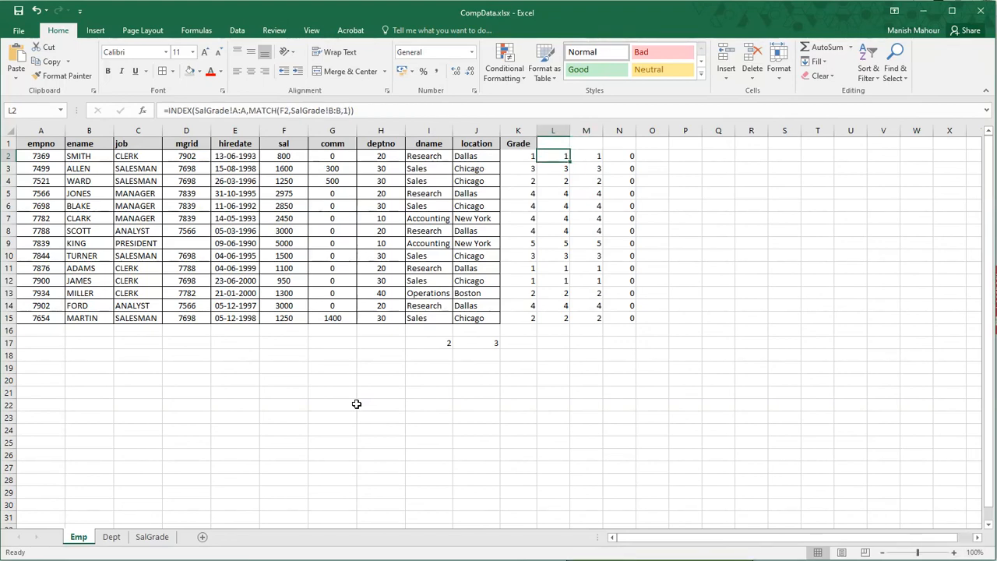
pyautogui.press('F2')
pyautogui.press('Escape')
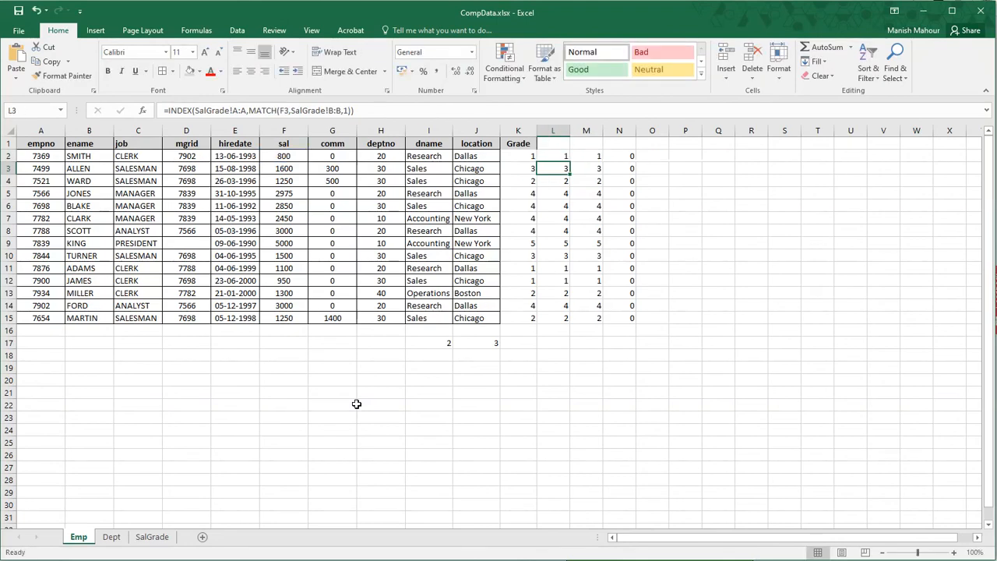
pyautogui.hotkey('ctrl', 'shift', 'Down')
pyautogui.hotkey('ctrl', 'd')
# - Review M2's VLOOKUP and CHOOSE formula and refill it down to M15
pyautogui.press('Right')
pyautogui.press('F2')
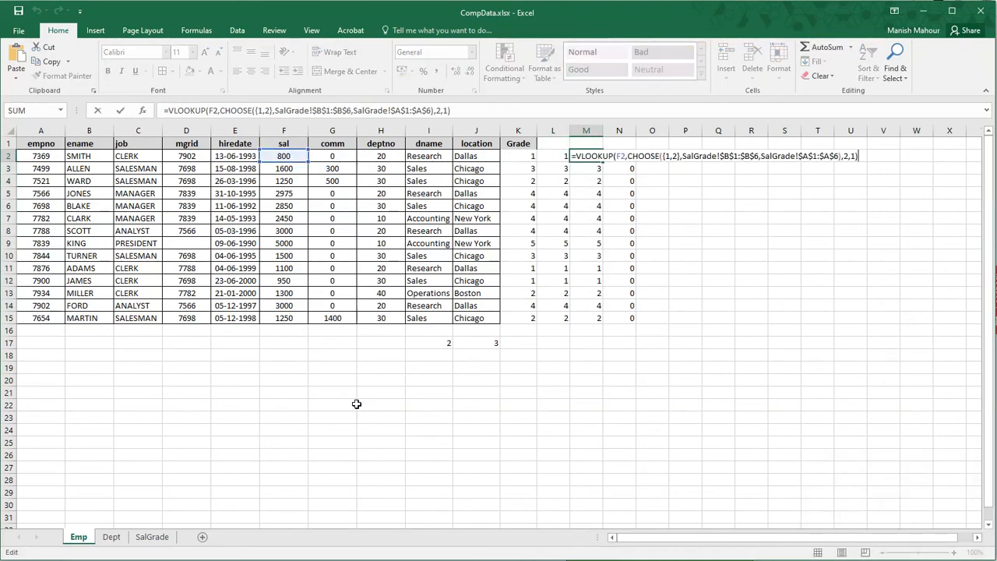
pyautogui.press('Escape')
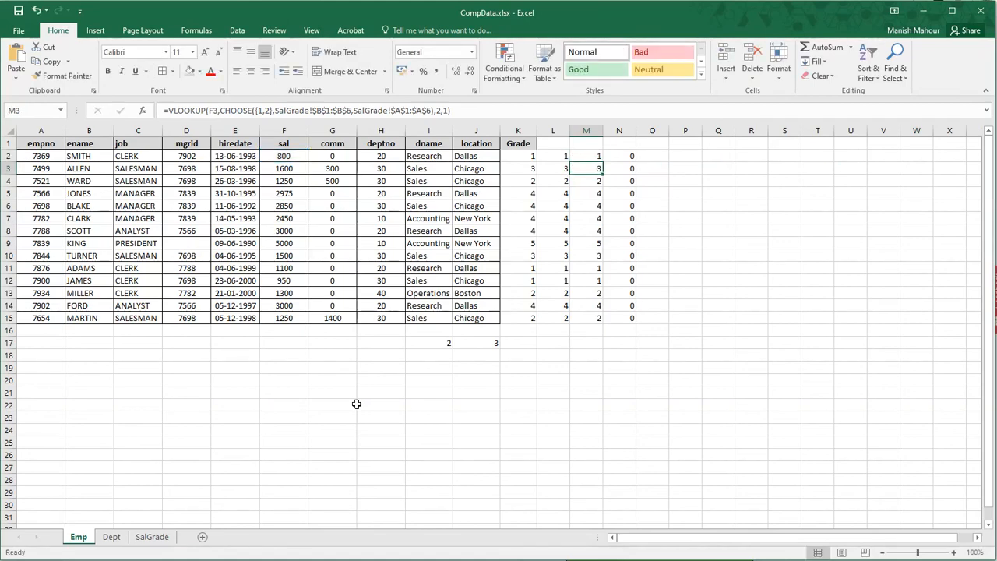
pyautogui.hotkey('ctrl', 'shift', 'Down')
pyautogui.hotkey('ctrl', 'd')
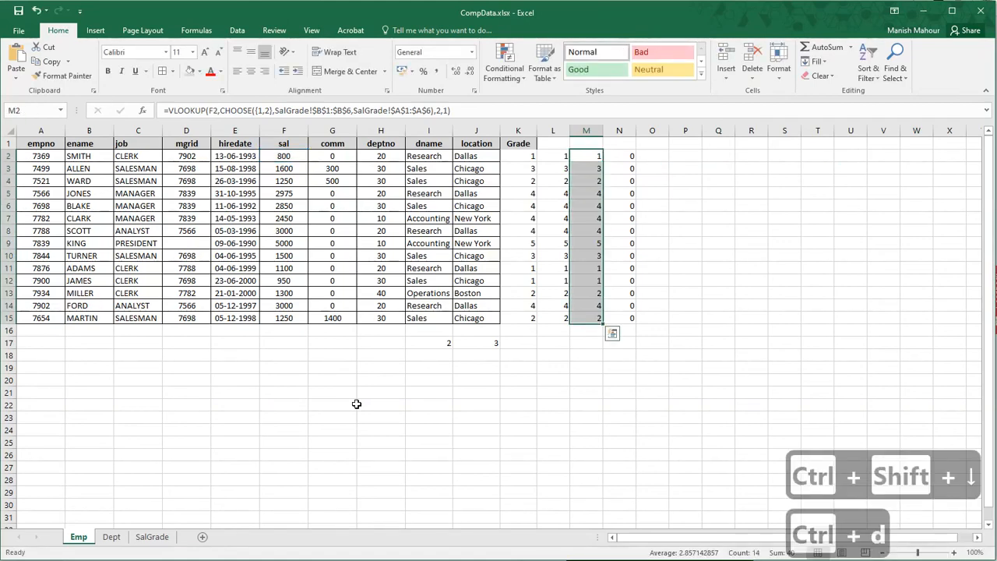
# - Compare the INDEX and MATCH formula in L2 with the VLOOKUP and CHOOSE formula in M2 and the grade in K2
pyautogui.press('Up')
pyautogui.press('Down')
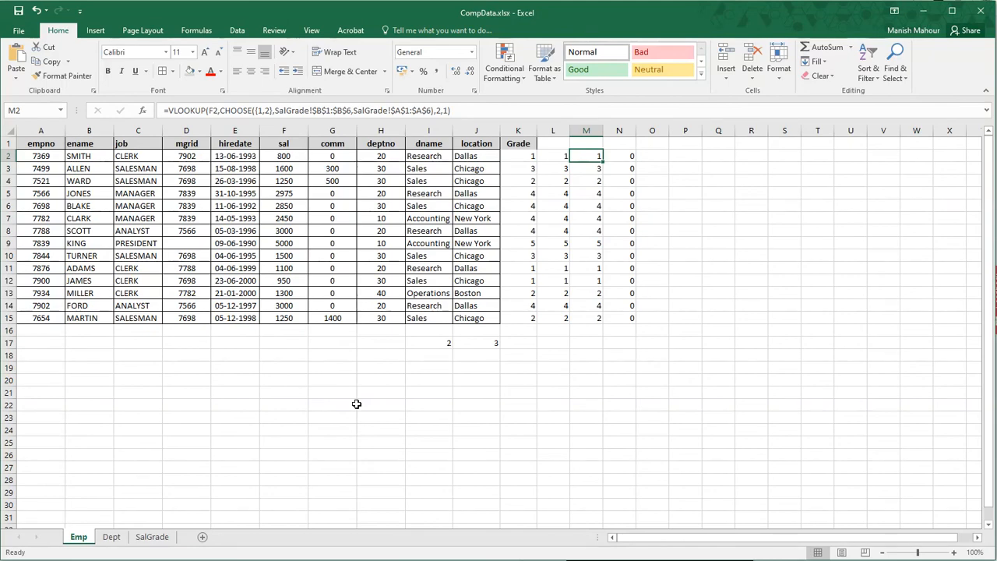
pyautogui.press('Left')
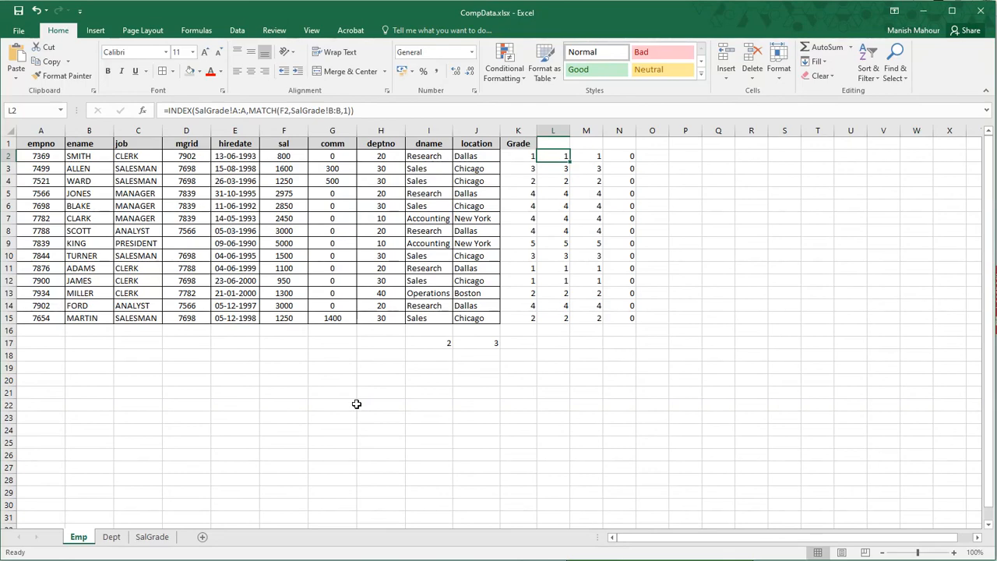
pyautogui.press('Right')
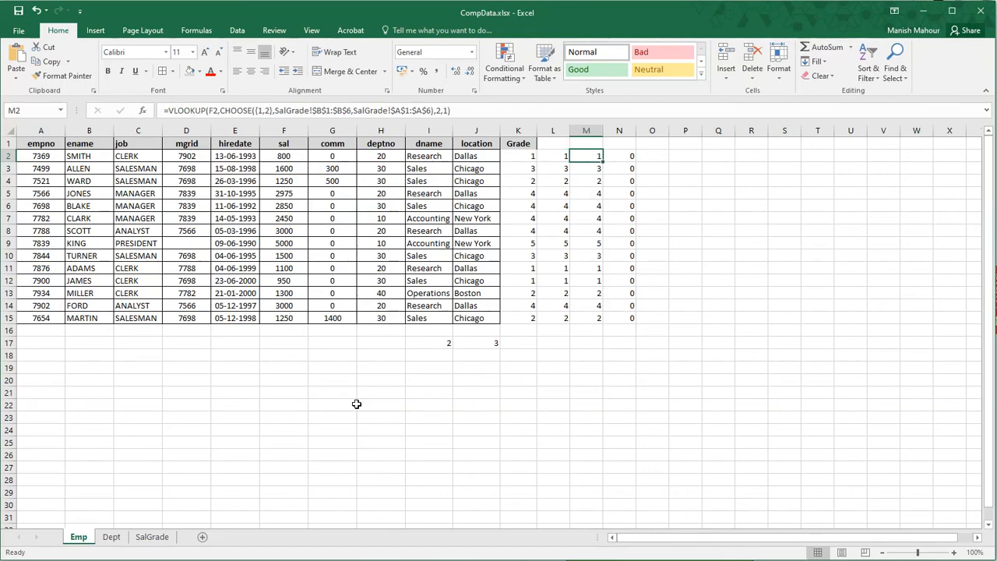
pyautogui.press('Left')
pyautogui.press('Right')
pyautogui.press('Left')
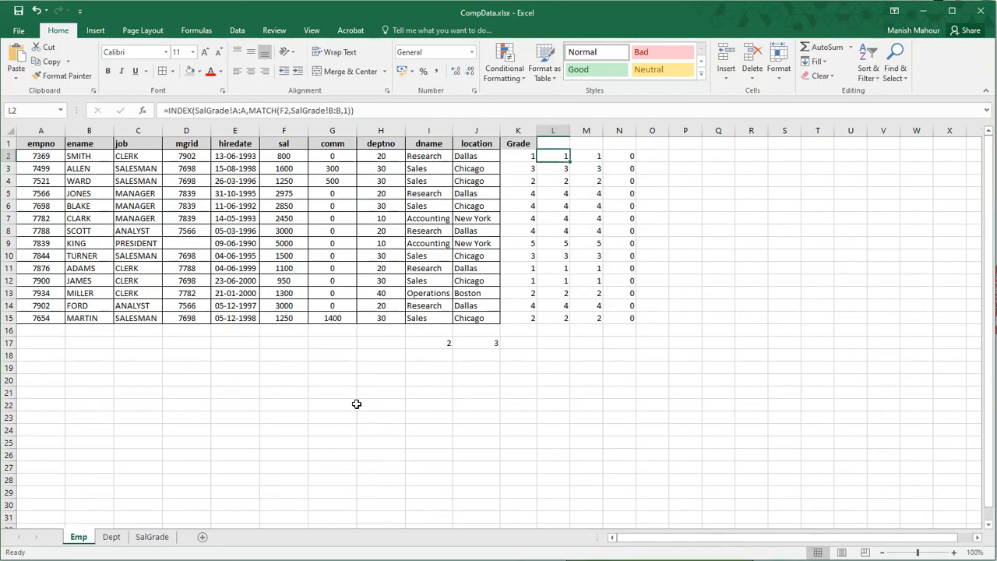
pyautogui.press('Right')
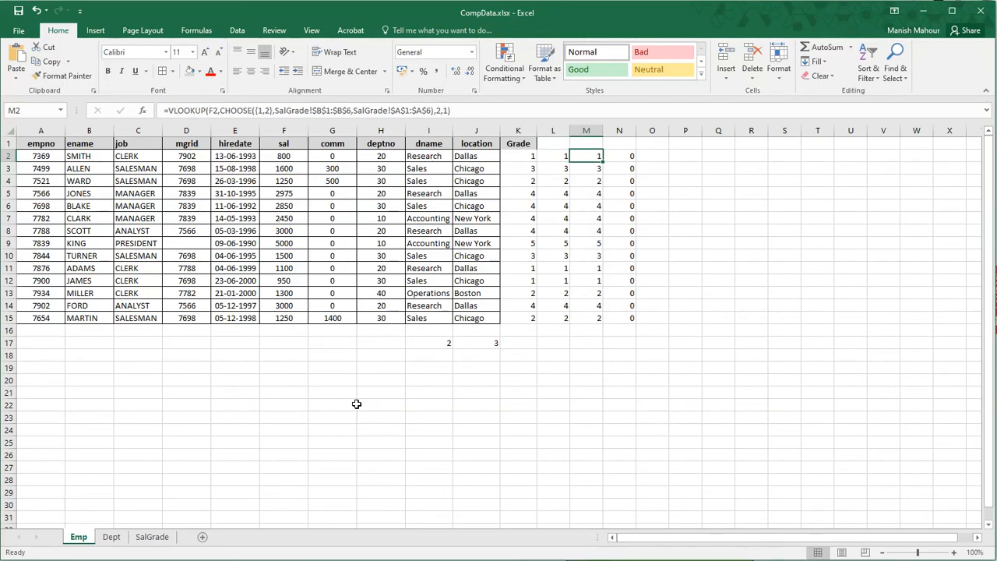
pyautogui.press('Left')
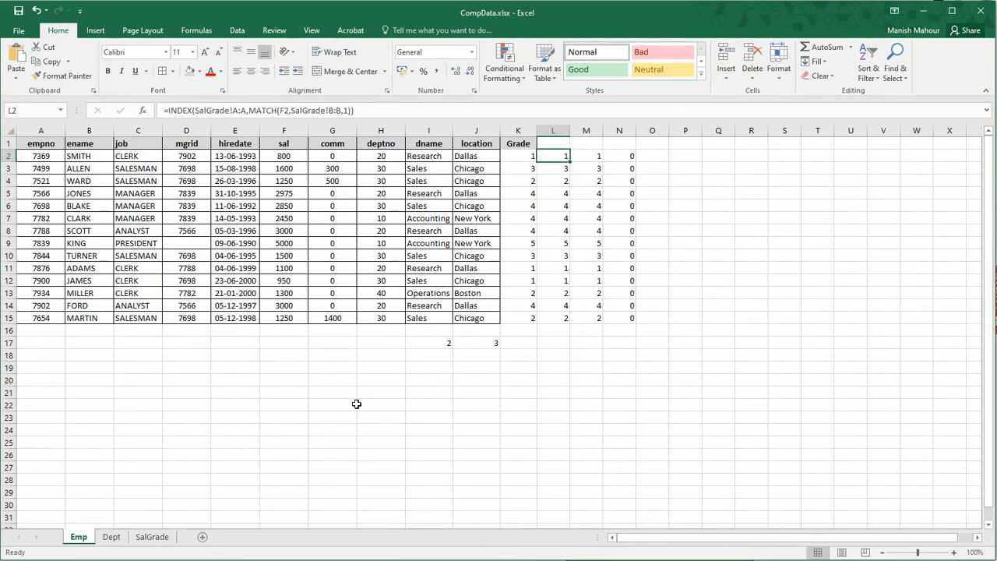
pyautogui.press('Left')
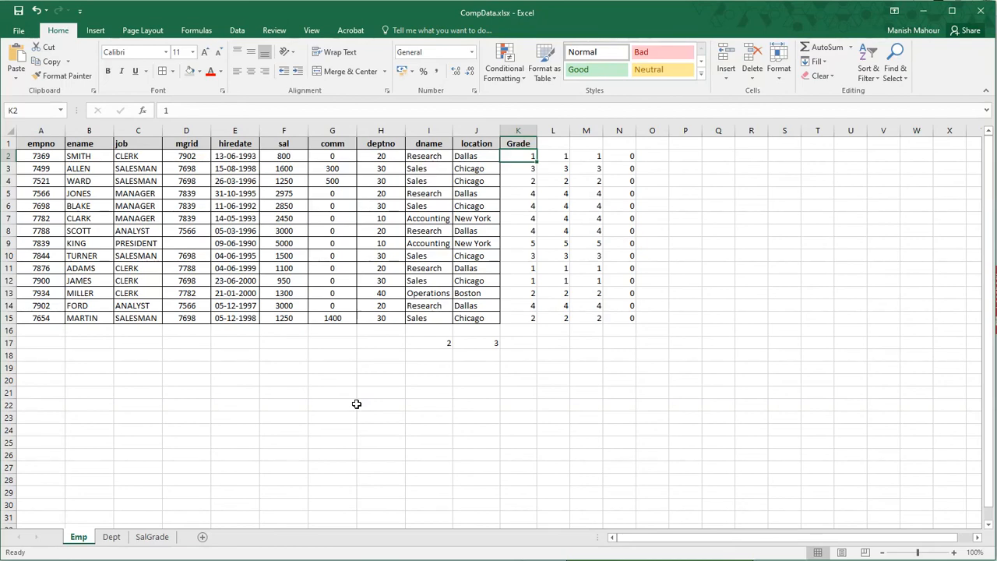
pyautogui.press('Right')
pyautogui.press('Left')
# - Delete the helper columns L to N beside the Grade column
pyautogui.press('Right')
pyautogui.hotkey('shift', 'Right')
pyautogui.hotkey('shift', 'Right')
pyautogui.hotkey('ctrl', 'space')
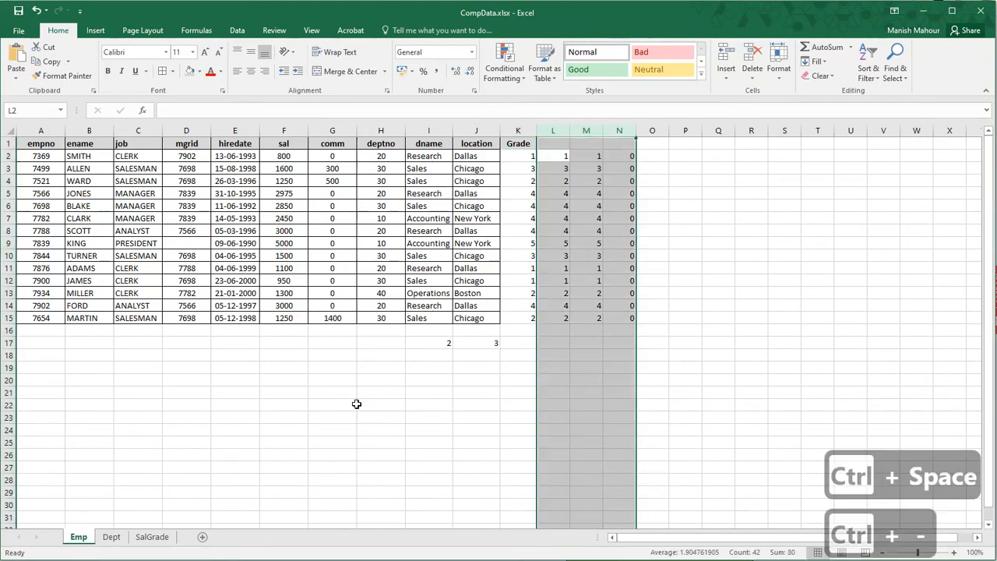
pyautogui.hotkey('ctrl', '-')
# - Select the whole employee table A1:K15, including the Grade column, and apply borders to it
pyautogui.press('Left')
pyautogui.press('Down')
pyautogui.hotkey('ctrl', 'Down')
pyautogui.hotkey('ctrl', 'shift', 'Left')
pyautogui.hotkey('ctrl', 'shift', 'Left')
pyautogui.hotkey('ctrl', 'shift', 'Left')
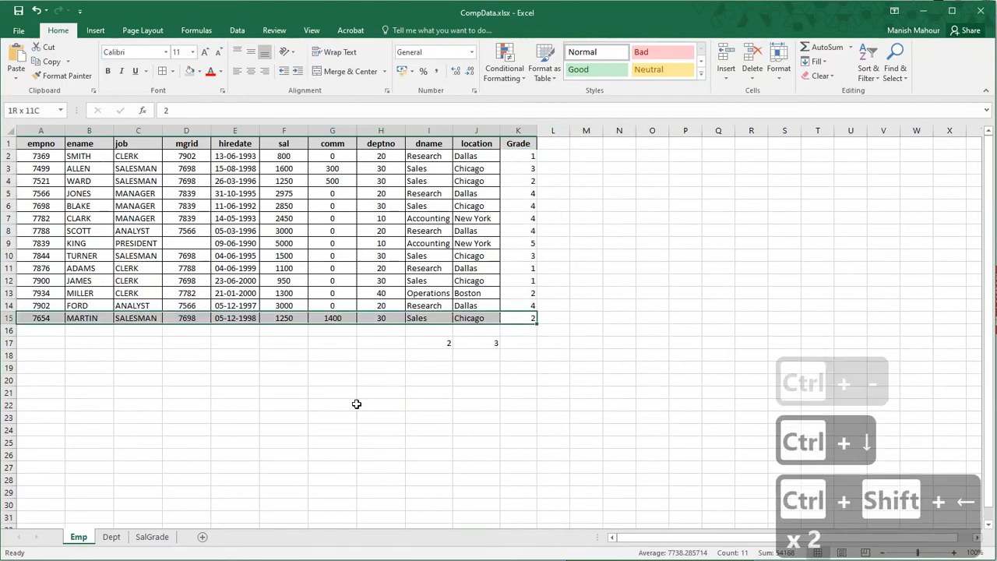
pyautogui.hotkey('ctrl', 'shift', 'Up')
pyautogui.hotkey('ctrl', 'shift', 'Up')
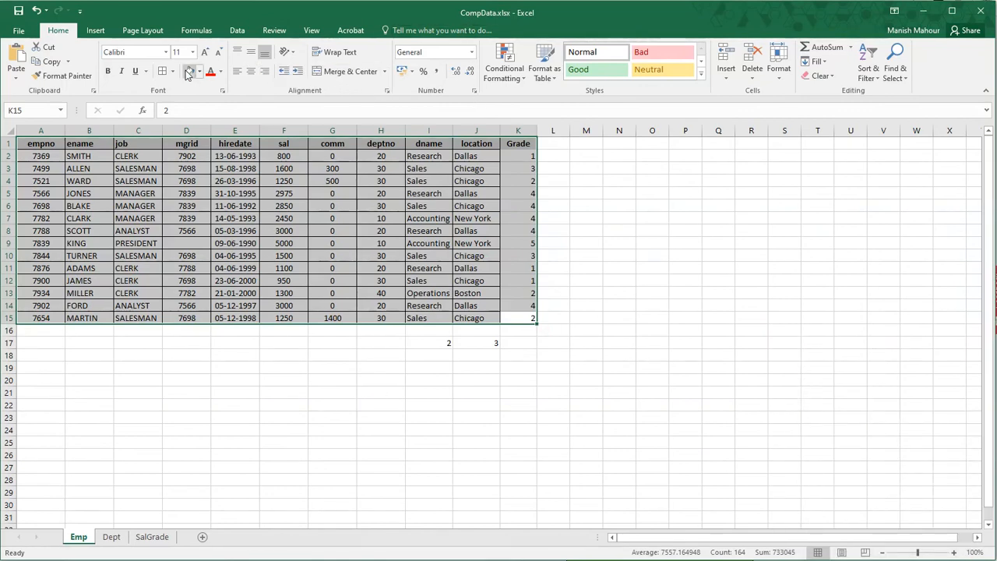
# - Centre the contents of the Grade column K
pyautogui.click(517, 130)
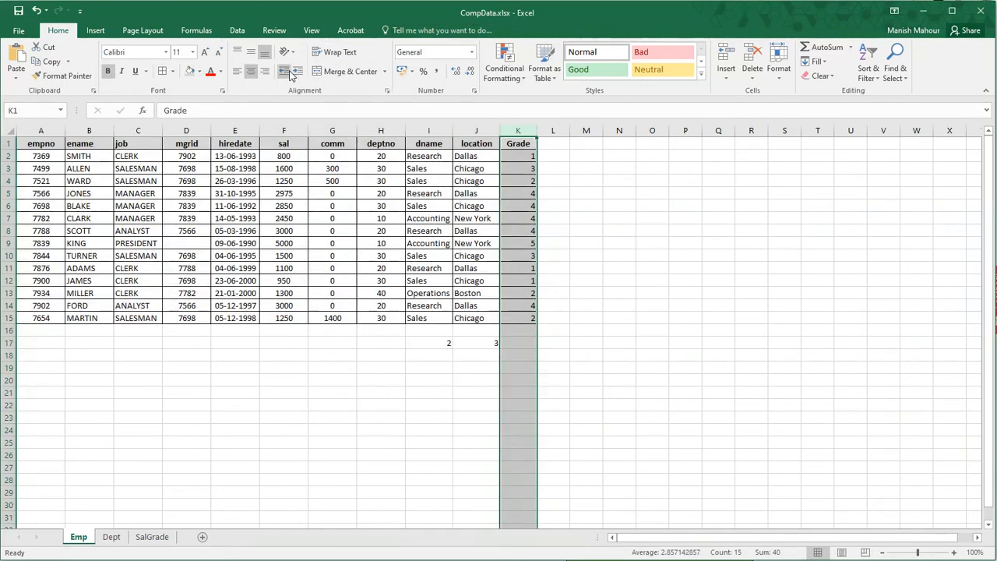
pyautogui.click(251, 70)
pyautogui.click(468, 341)
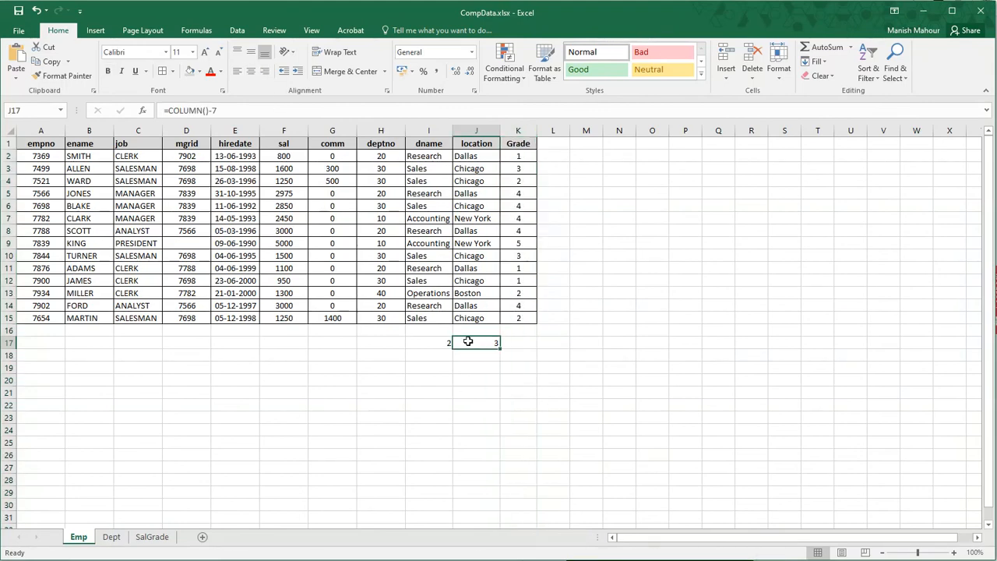